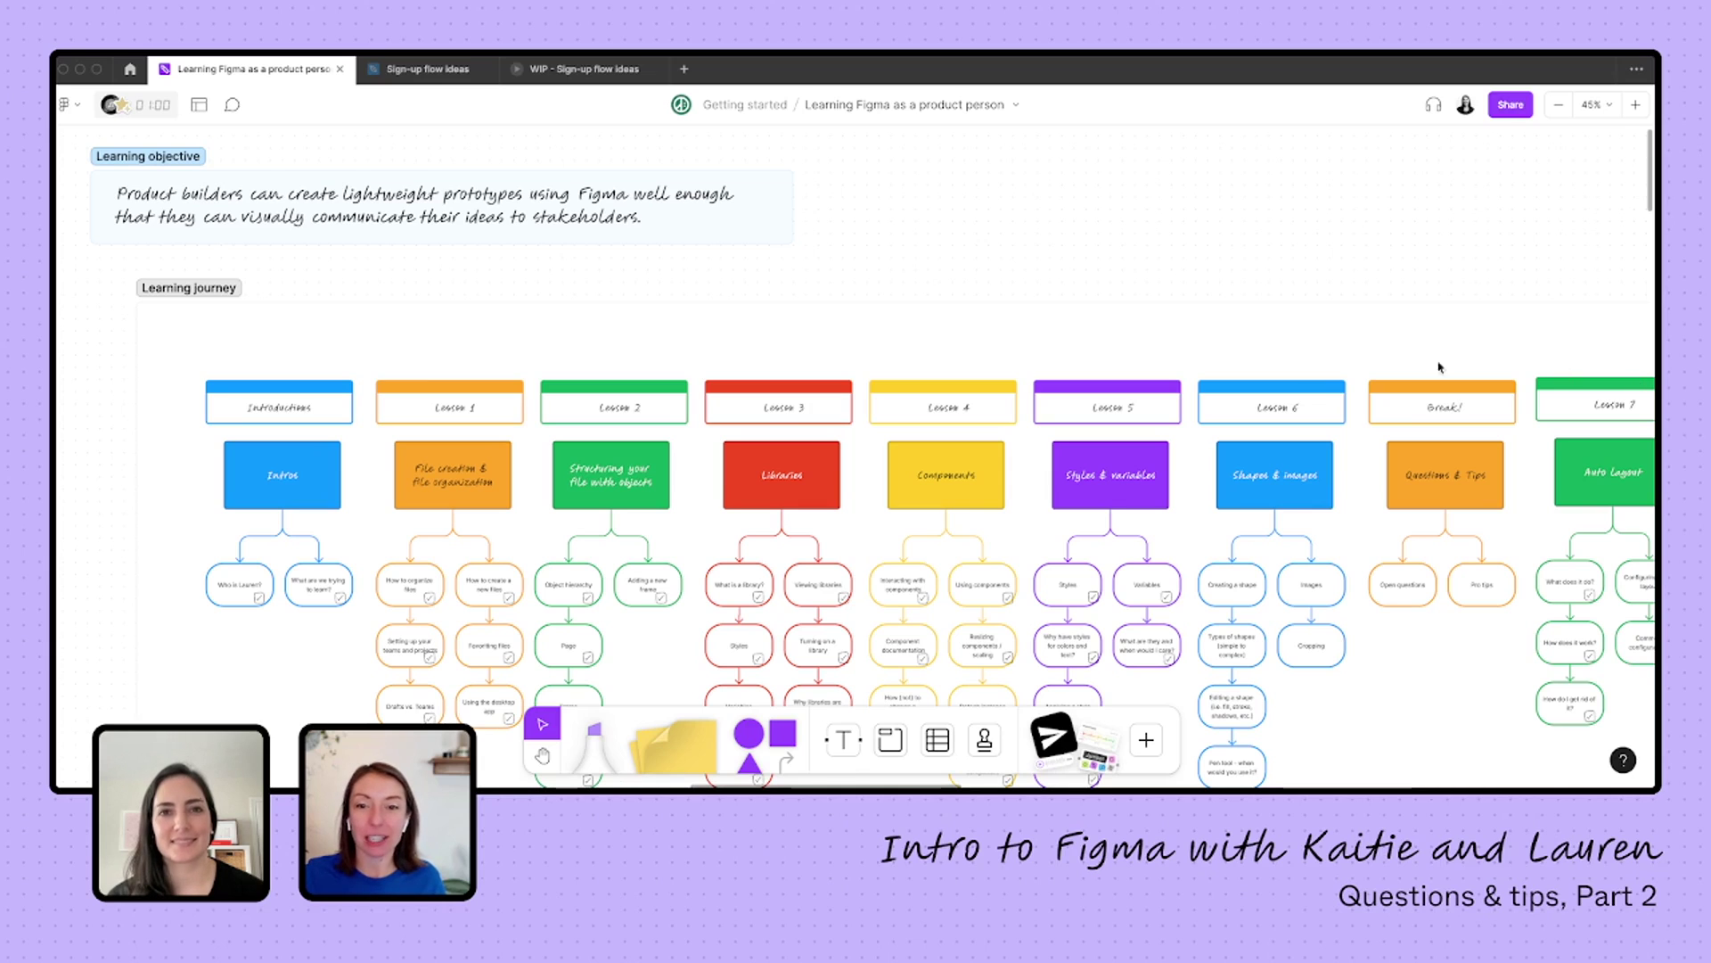
# - Scroll the lesson board, then switch to the 'WIP - Sign-up flow ideas' prototype tab
pyautogui.hscroll(15, 1315, 367)
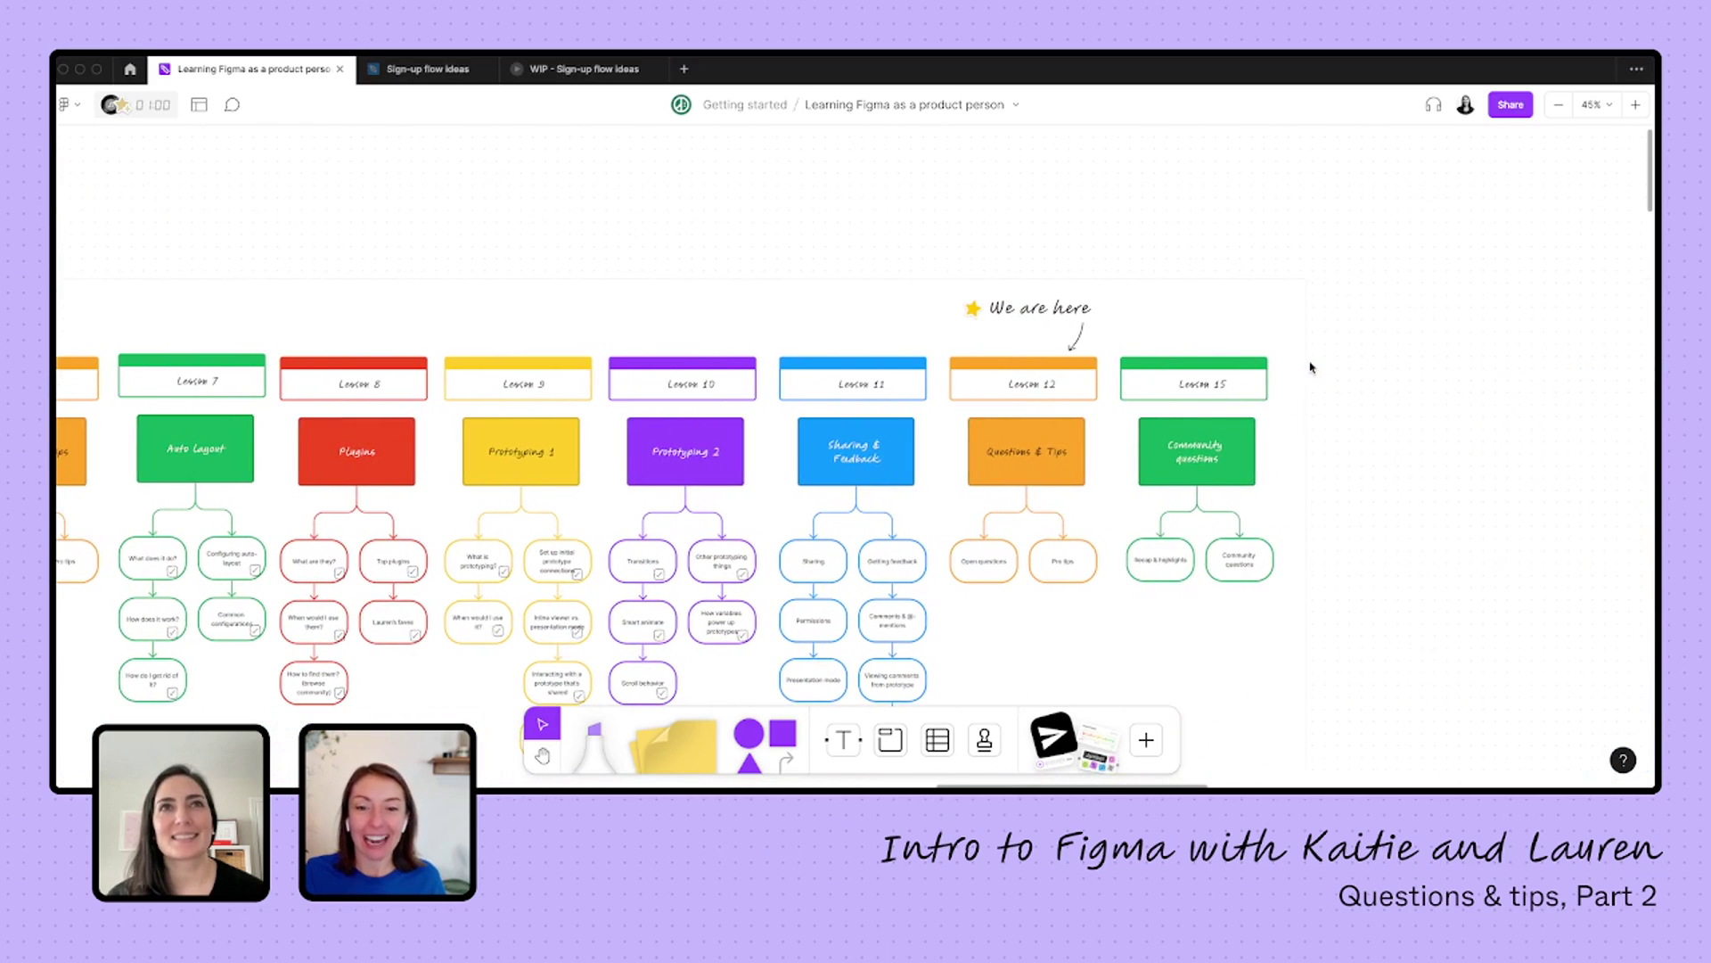
pyautogui.scroll(3, 1043, 485)
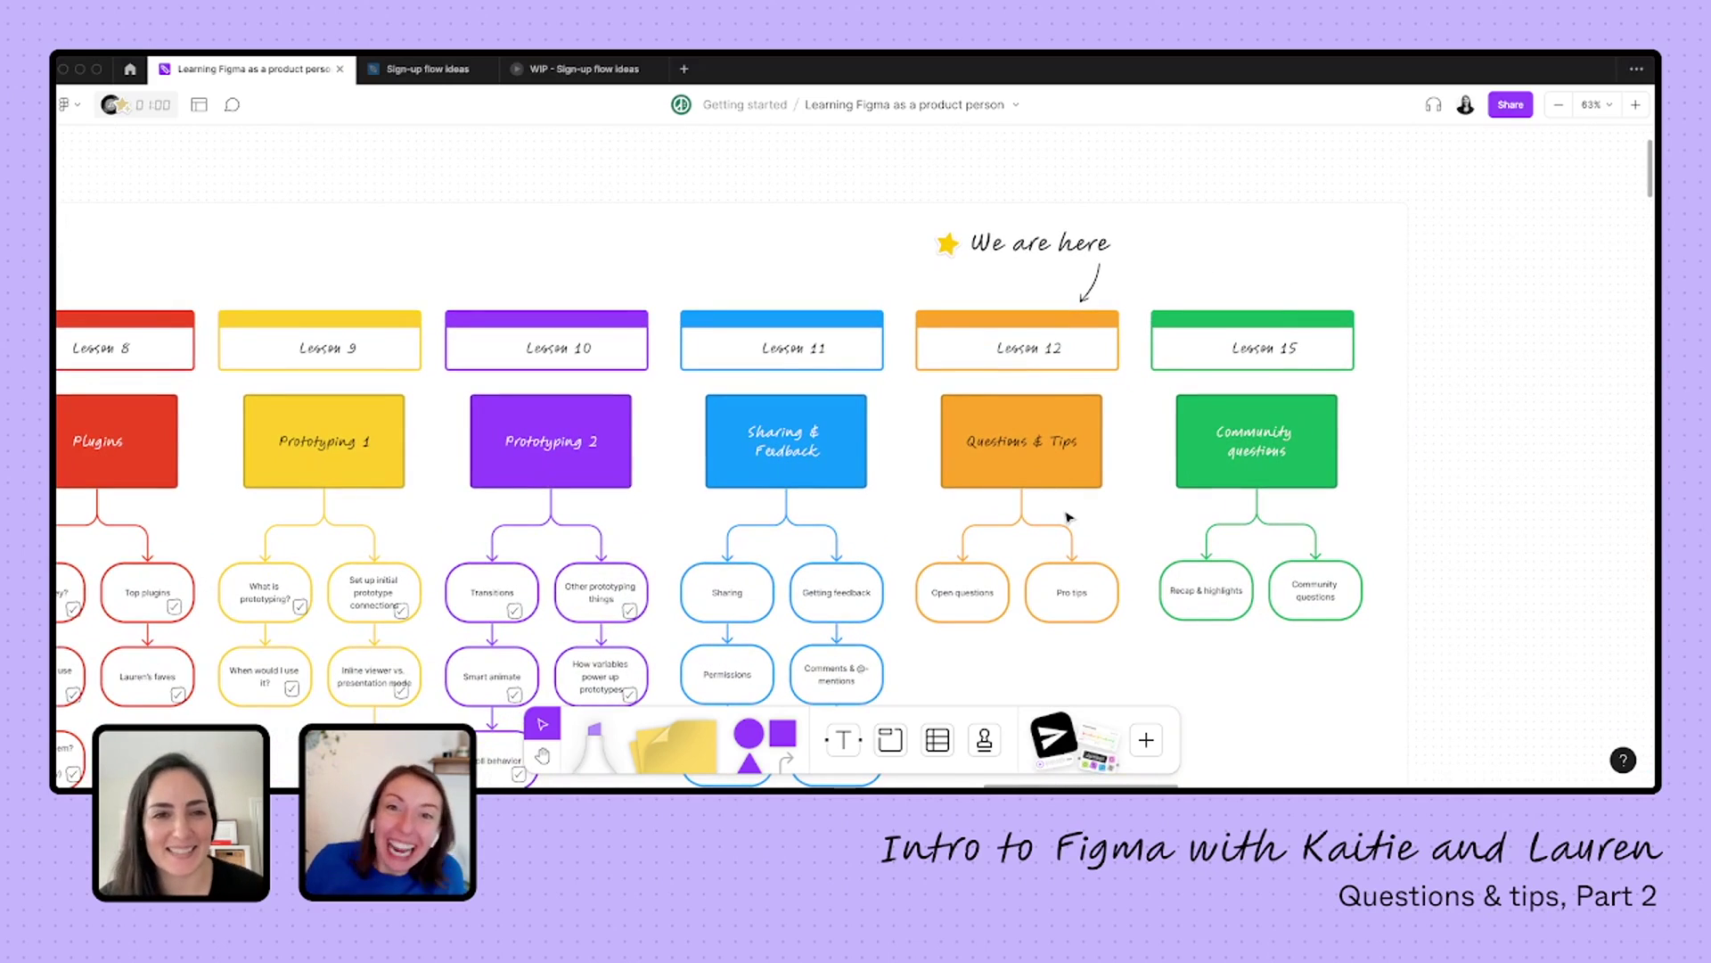
pyautogui.moveTo(574, 75)
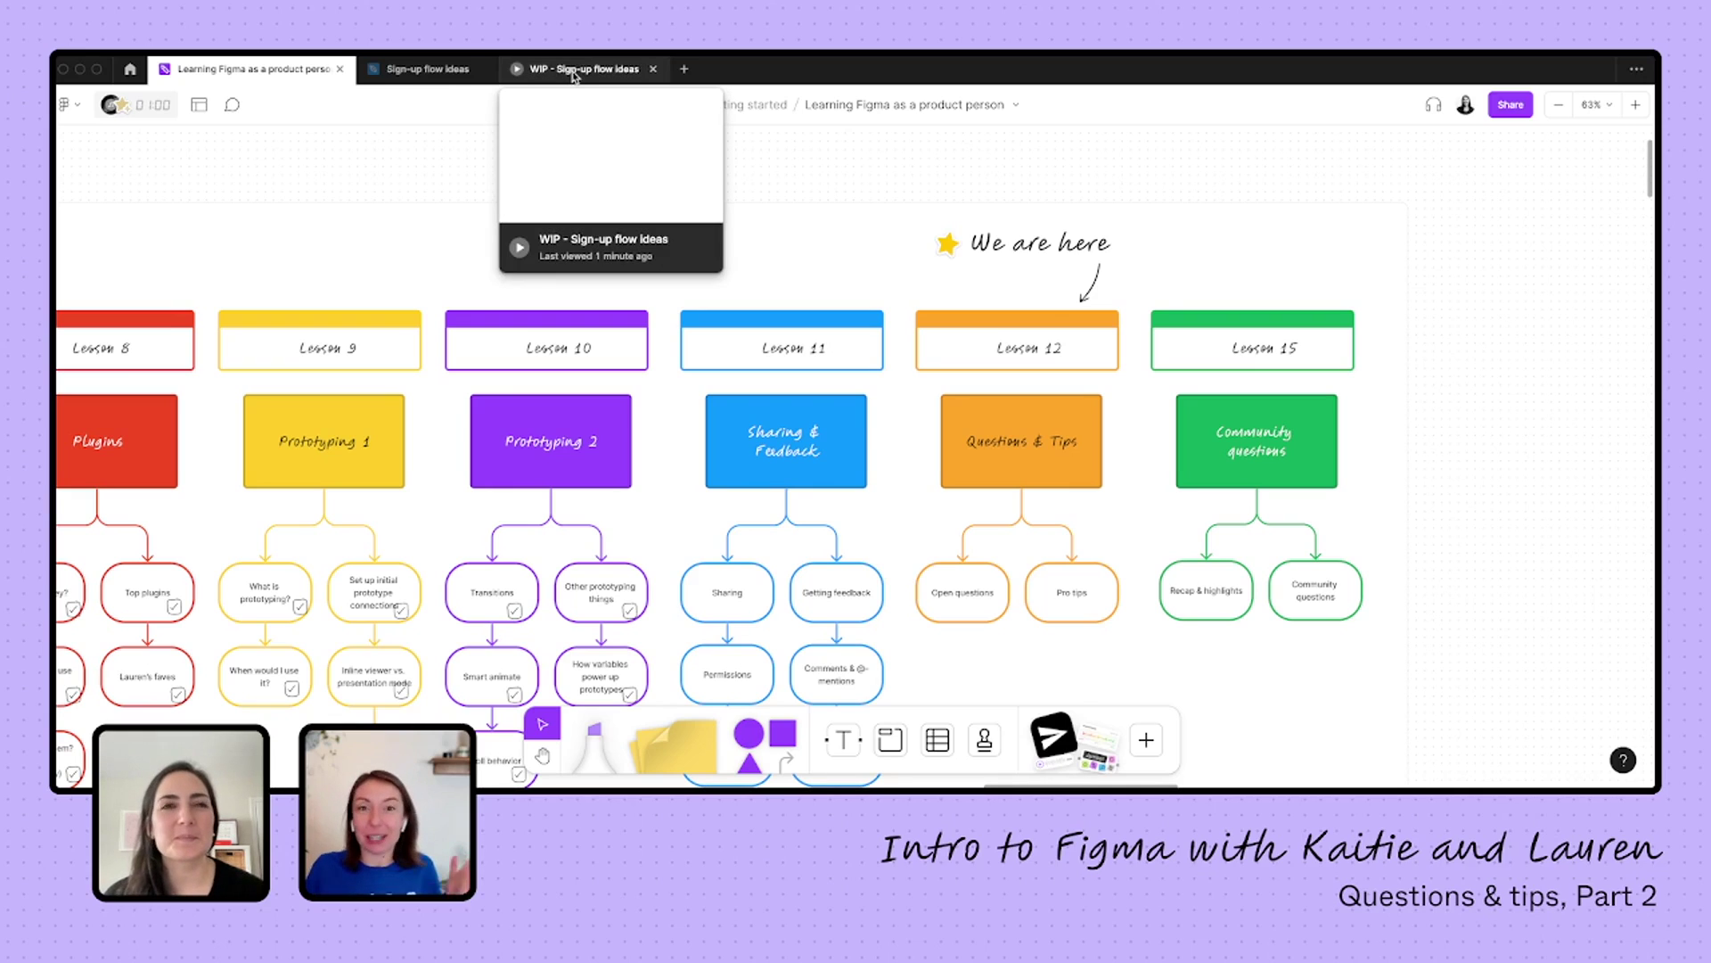
pyautogui.click(575, 64)
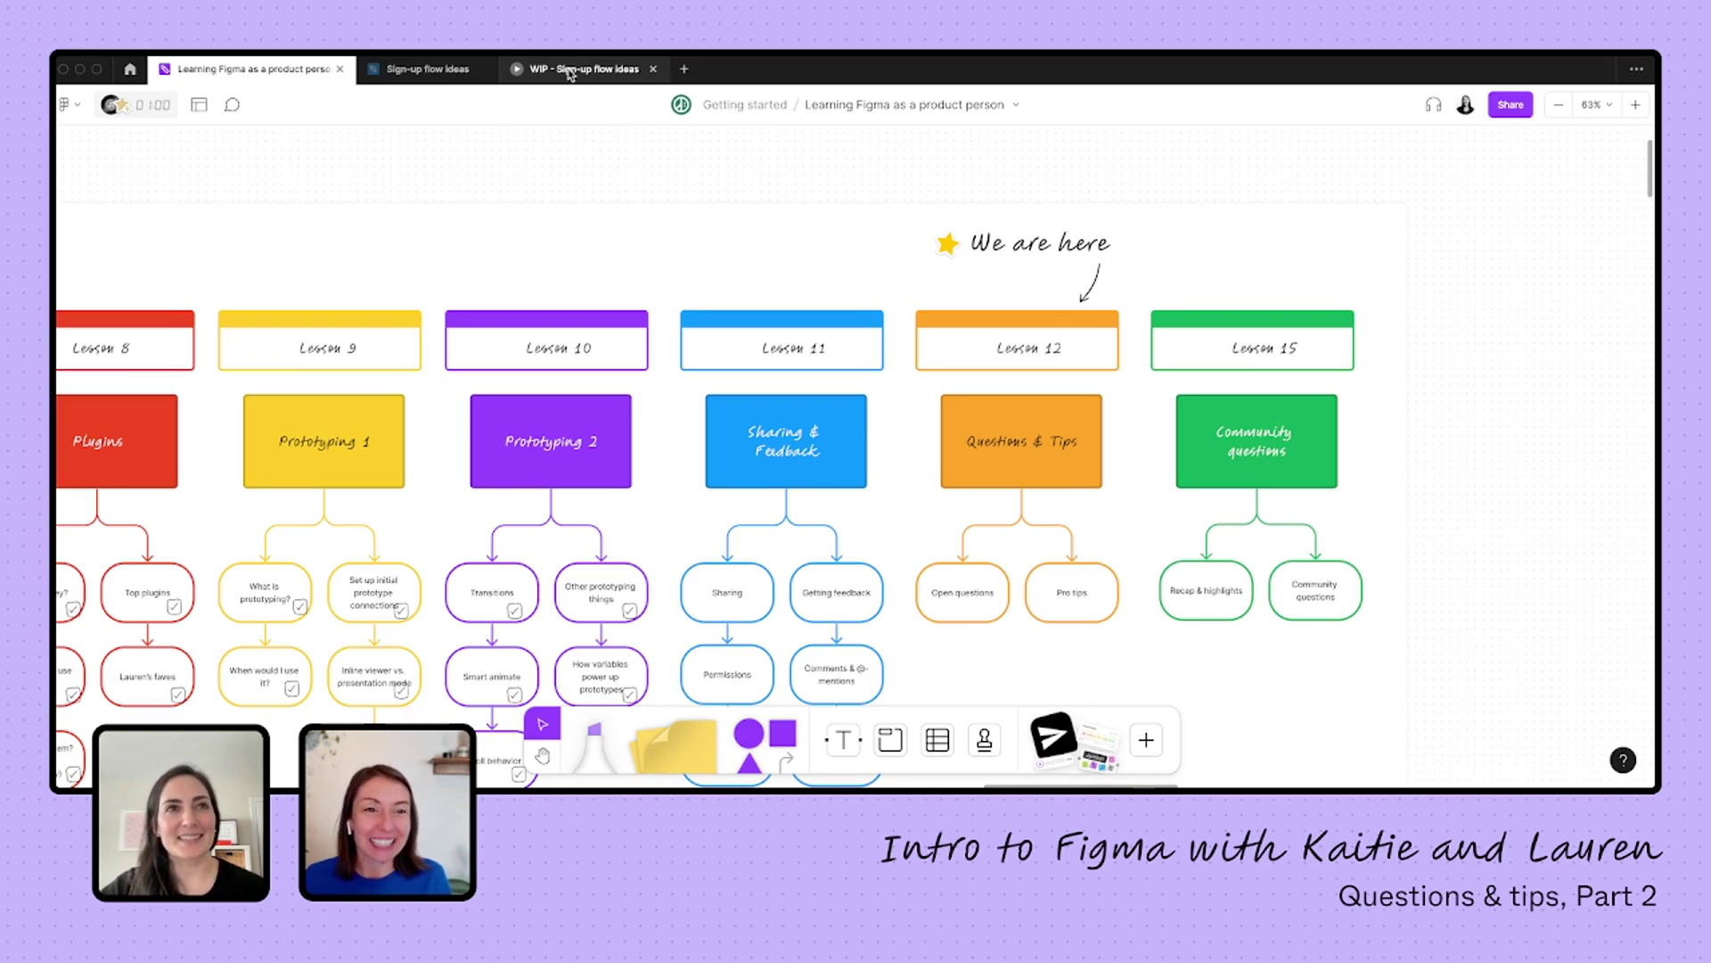
pyautogui.moveTo(568, 73)
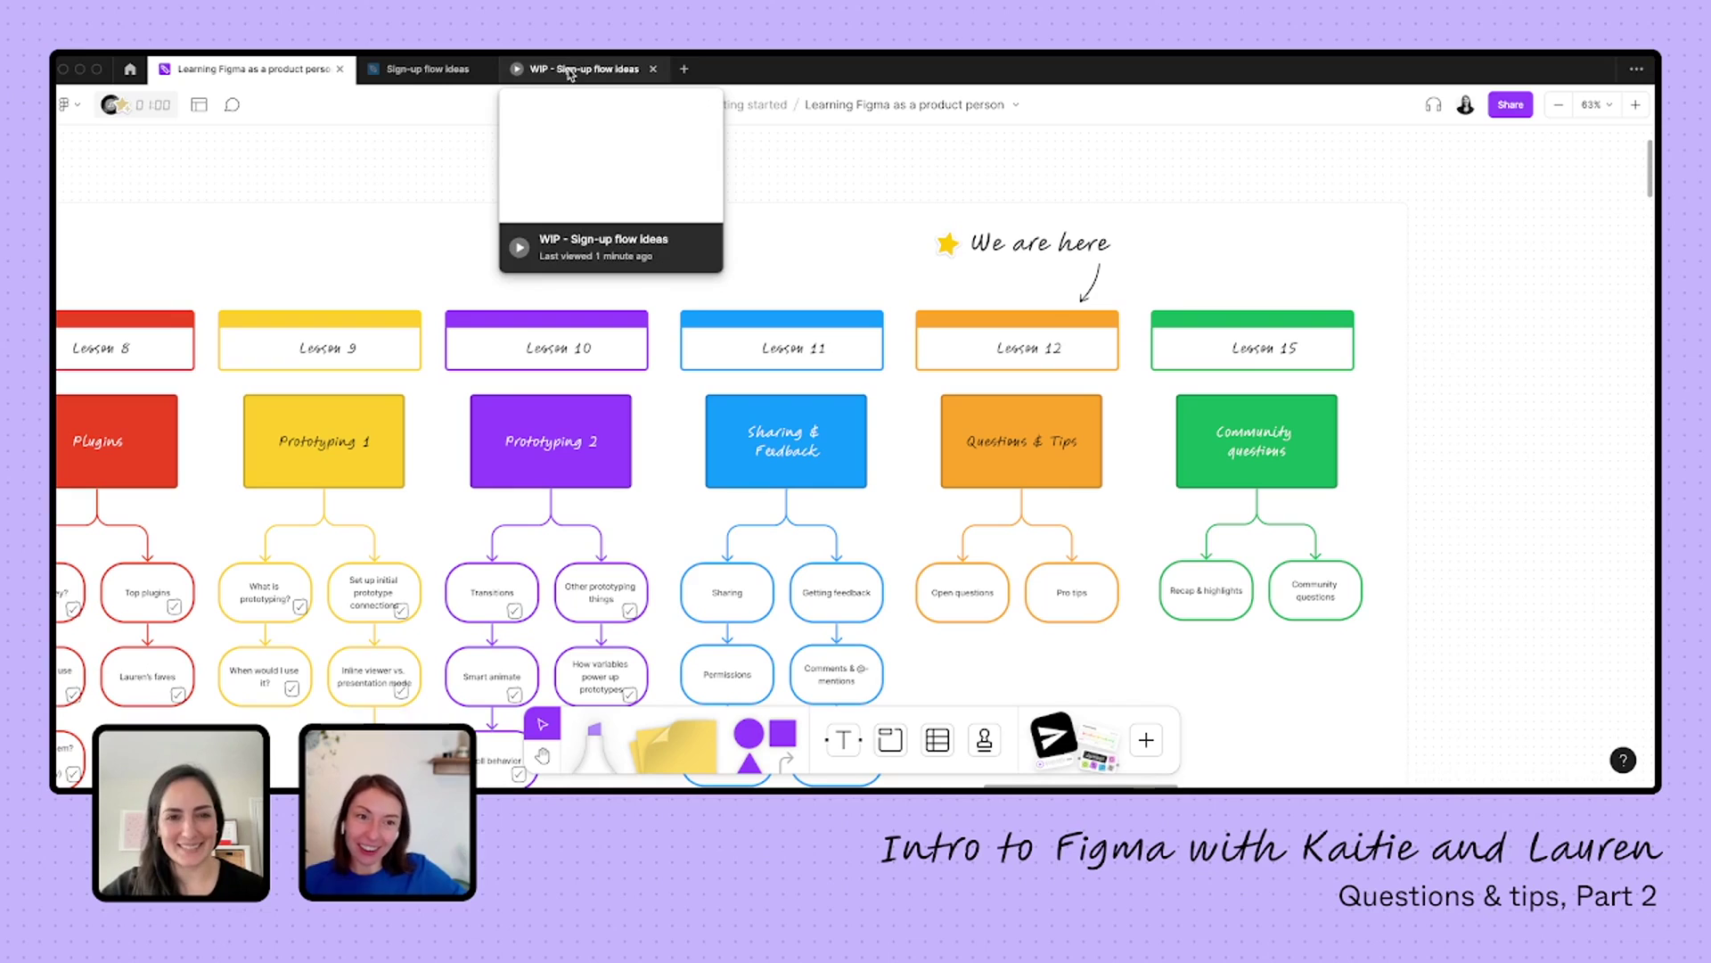
# - Advance the prototype through Profile and Role, choosing Designer, to the Welcome screen
pyautogui.click(569, 73)
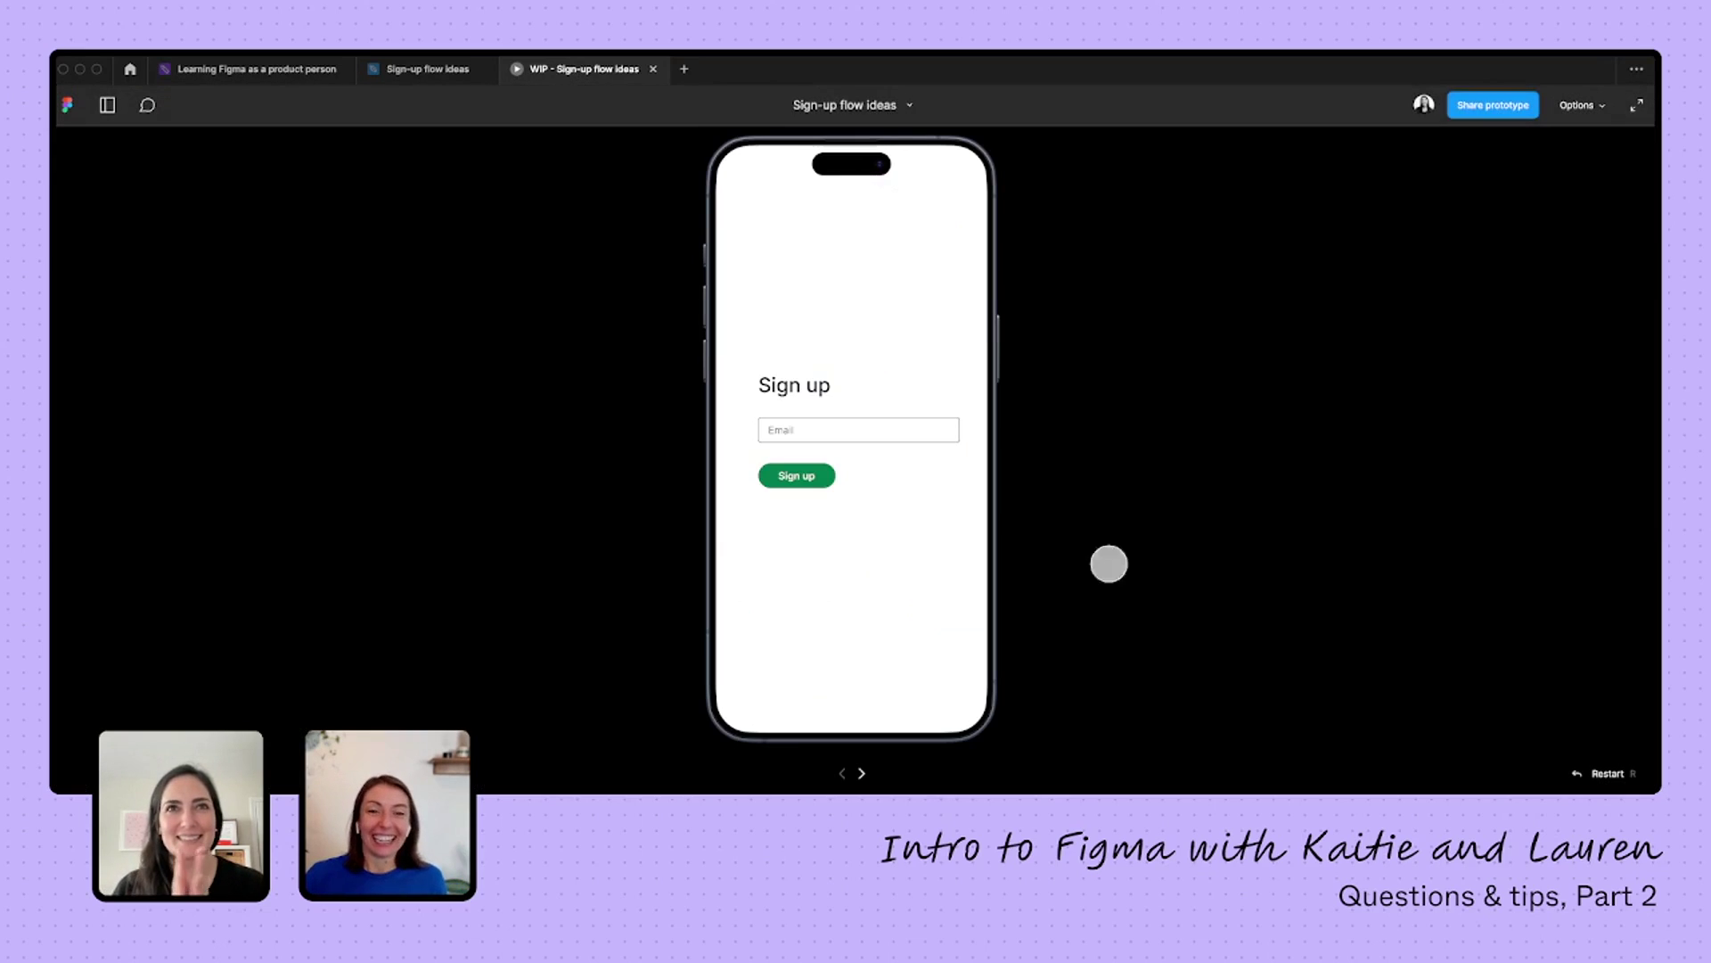
pyautogui.moveTo(852, 775)
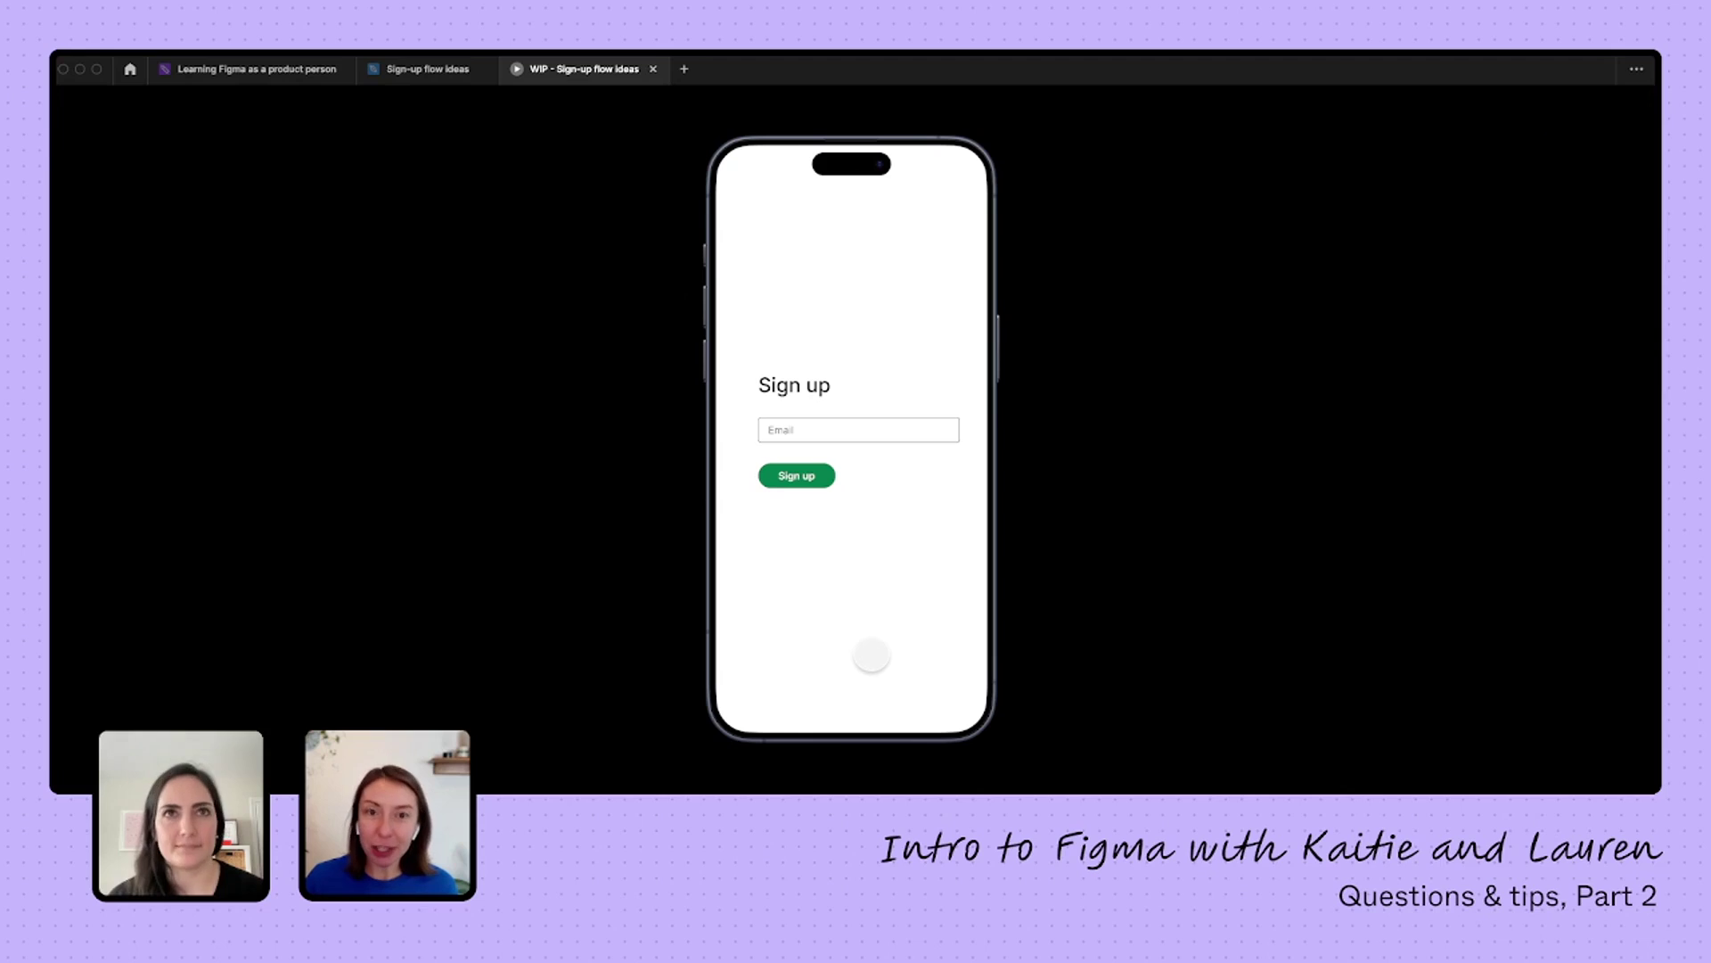
pyautogui.click(863, 775)
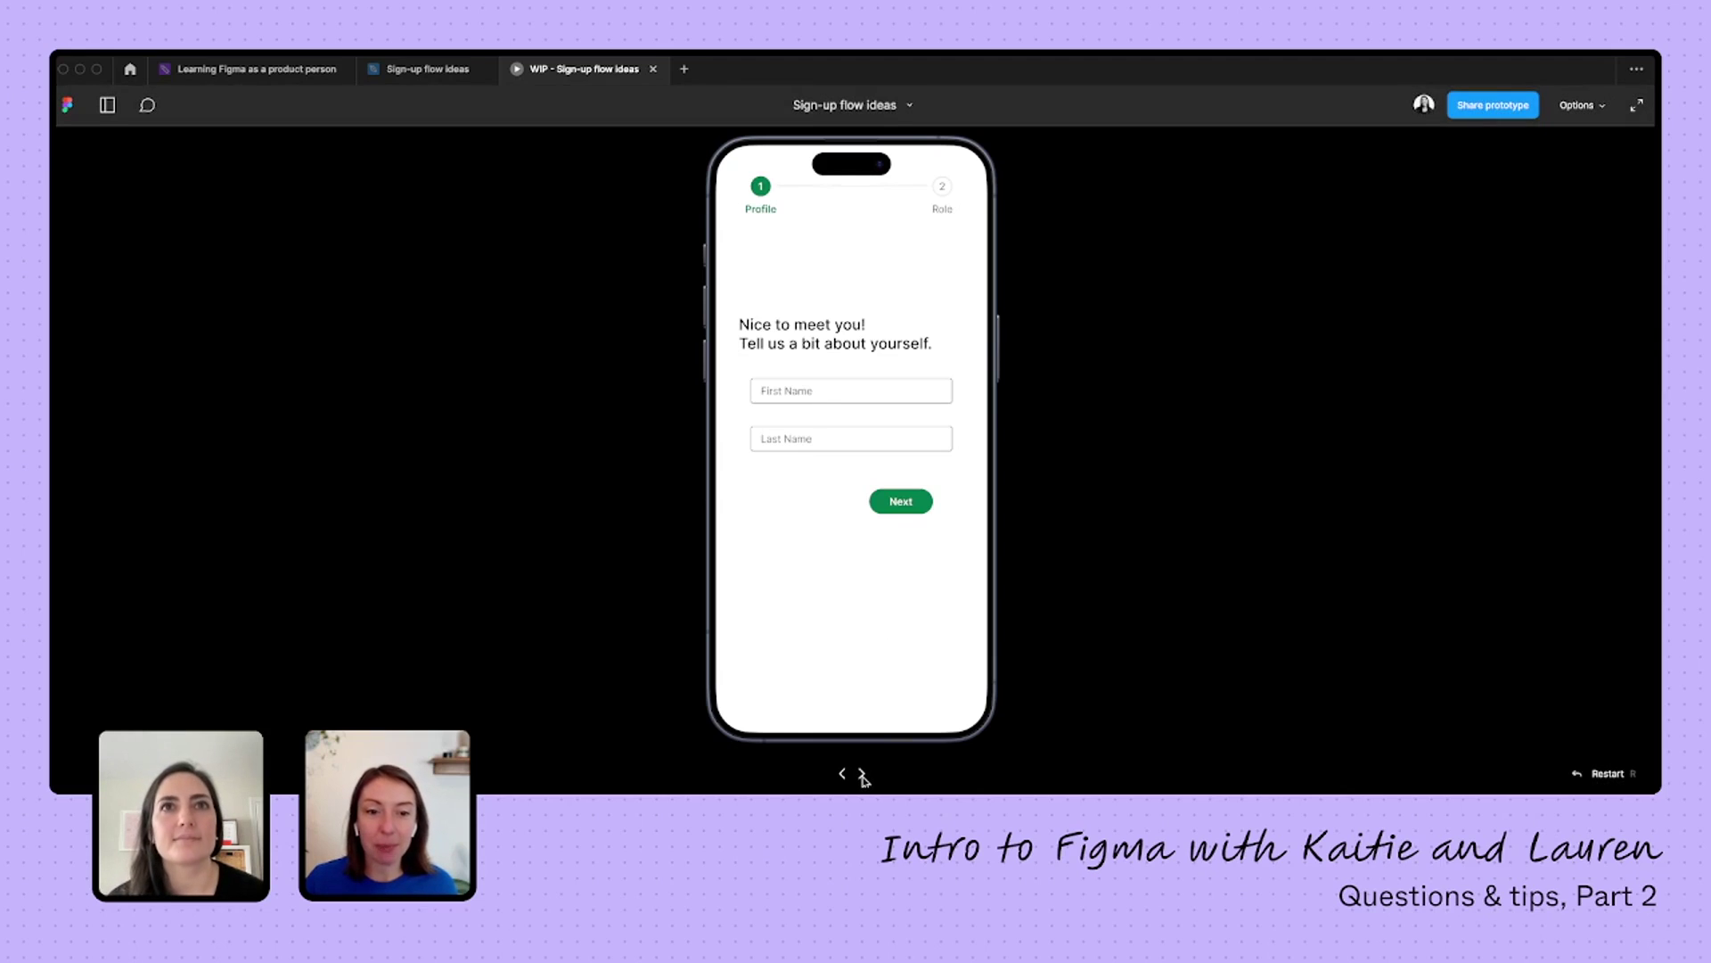
pyautogui.click(863, 775)
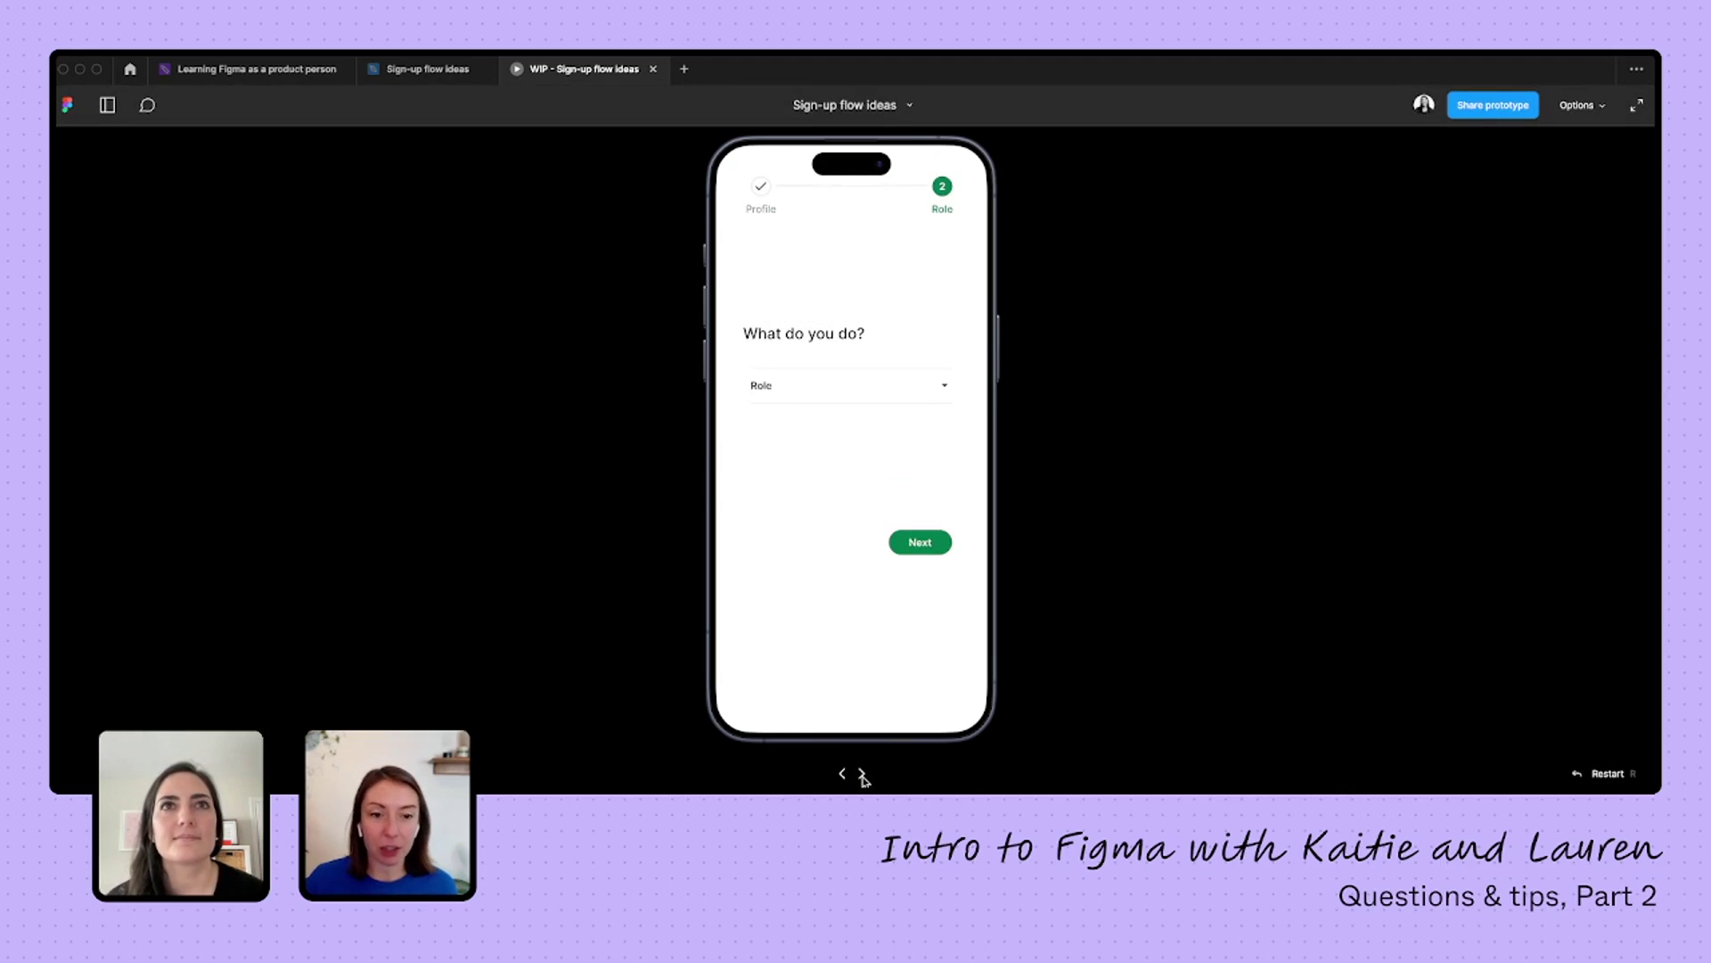
pyautogui.click(823, 389)
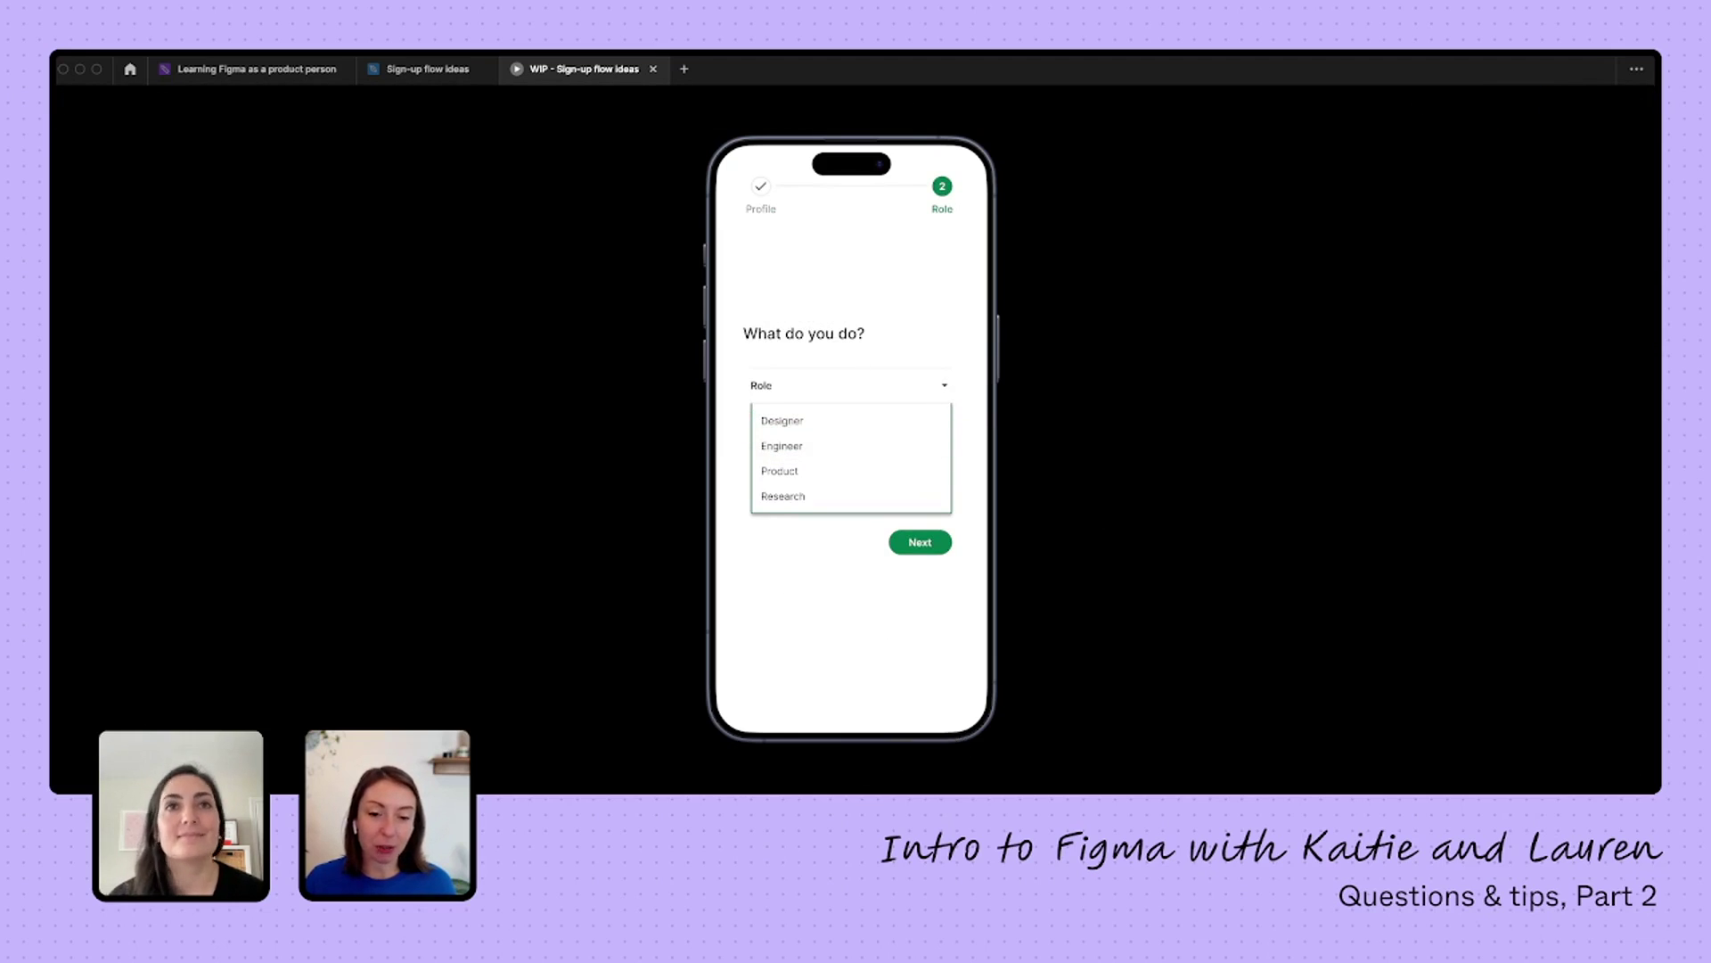
pyautogui.click(862, 774)
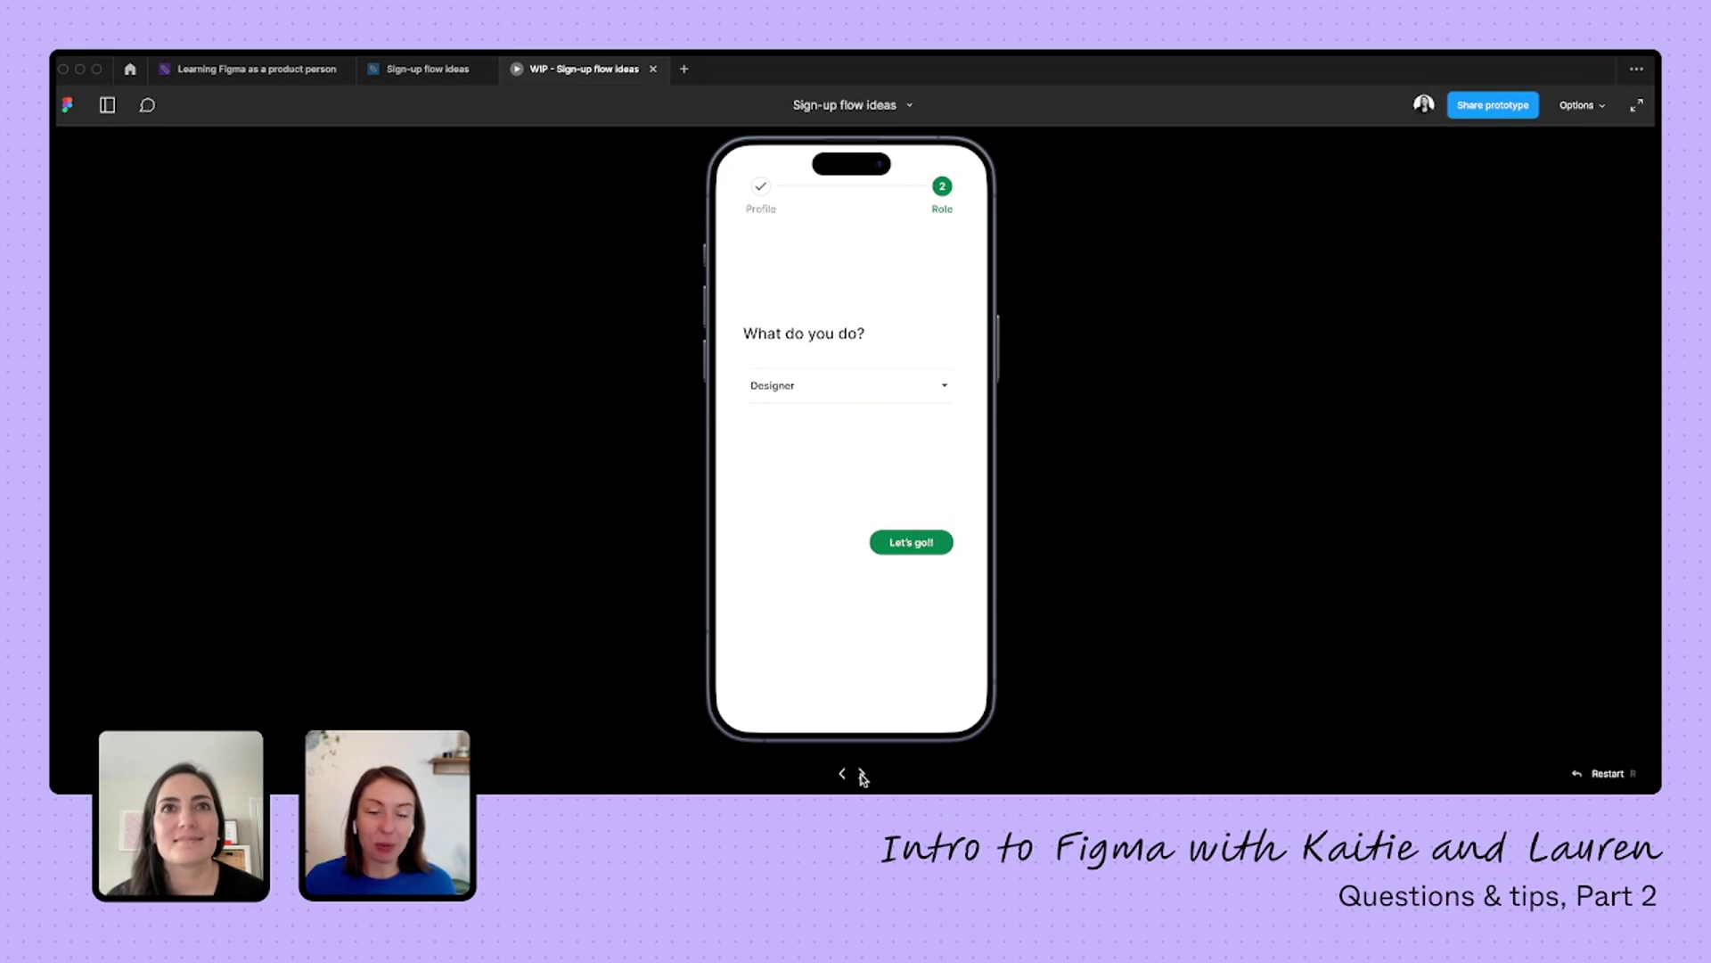
pyautogui.click(862, 775)
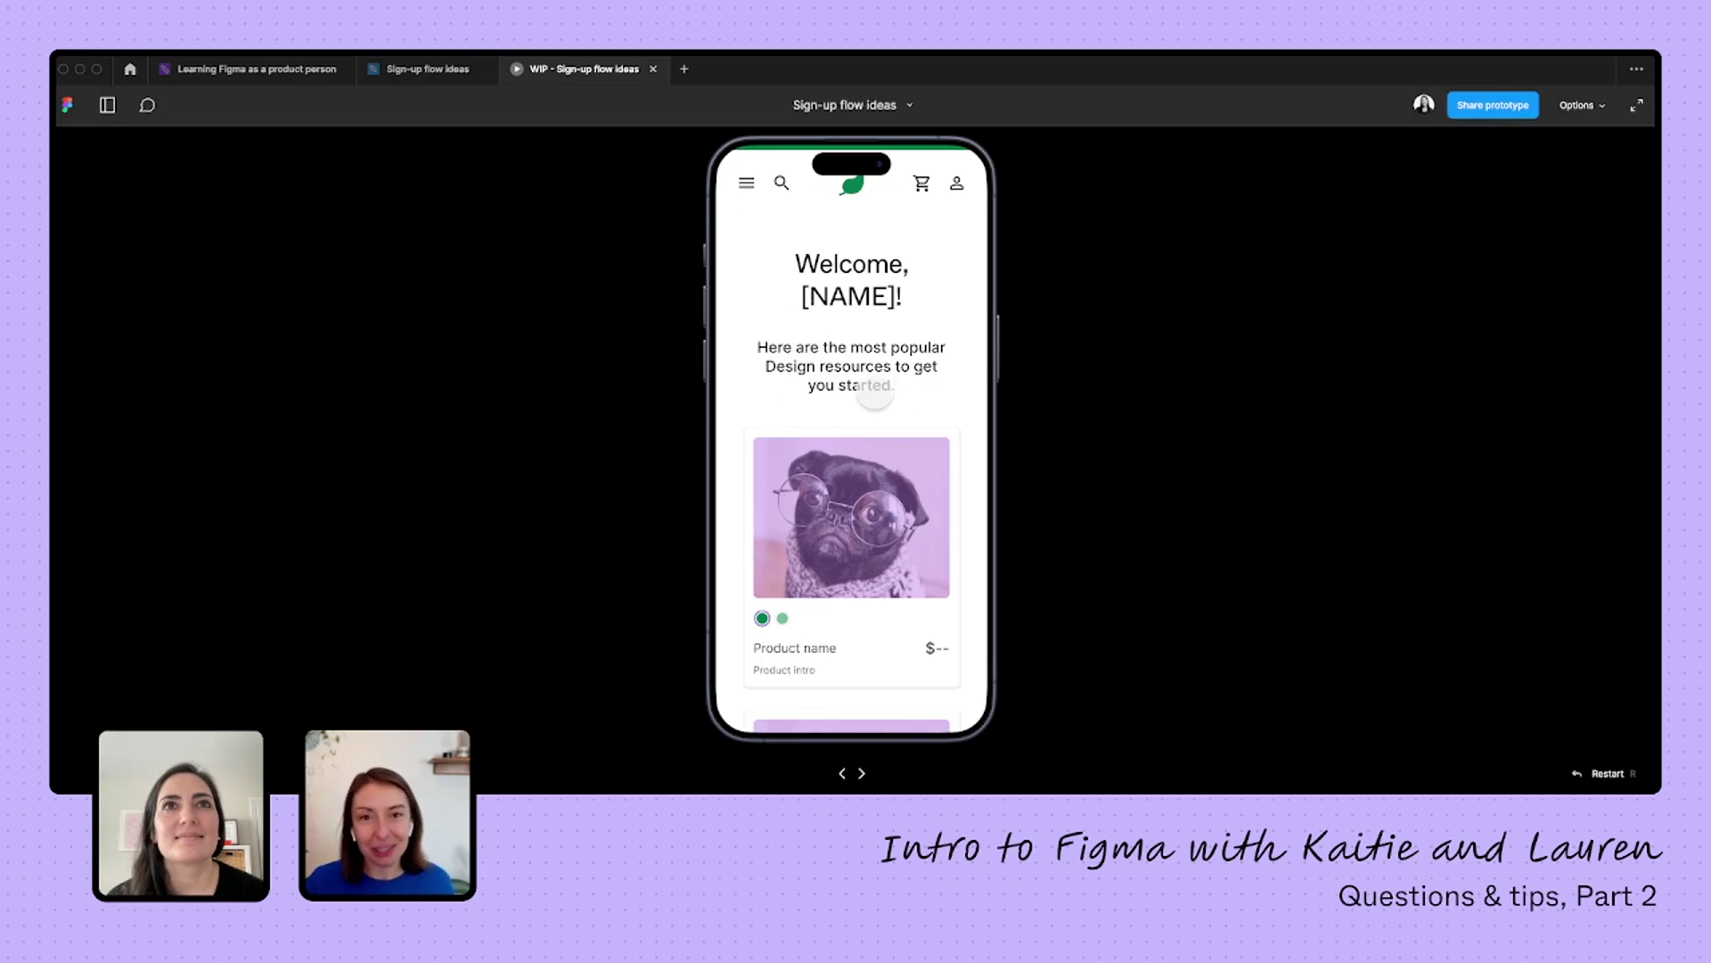
# - Step back through the Role step to the Profile step
pyautogui.moveTo(876, 452)
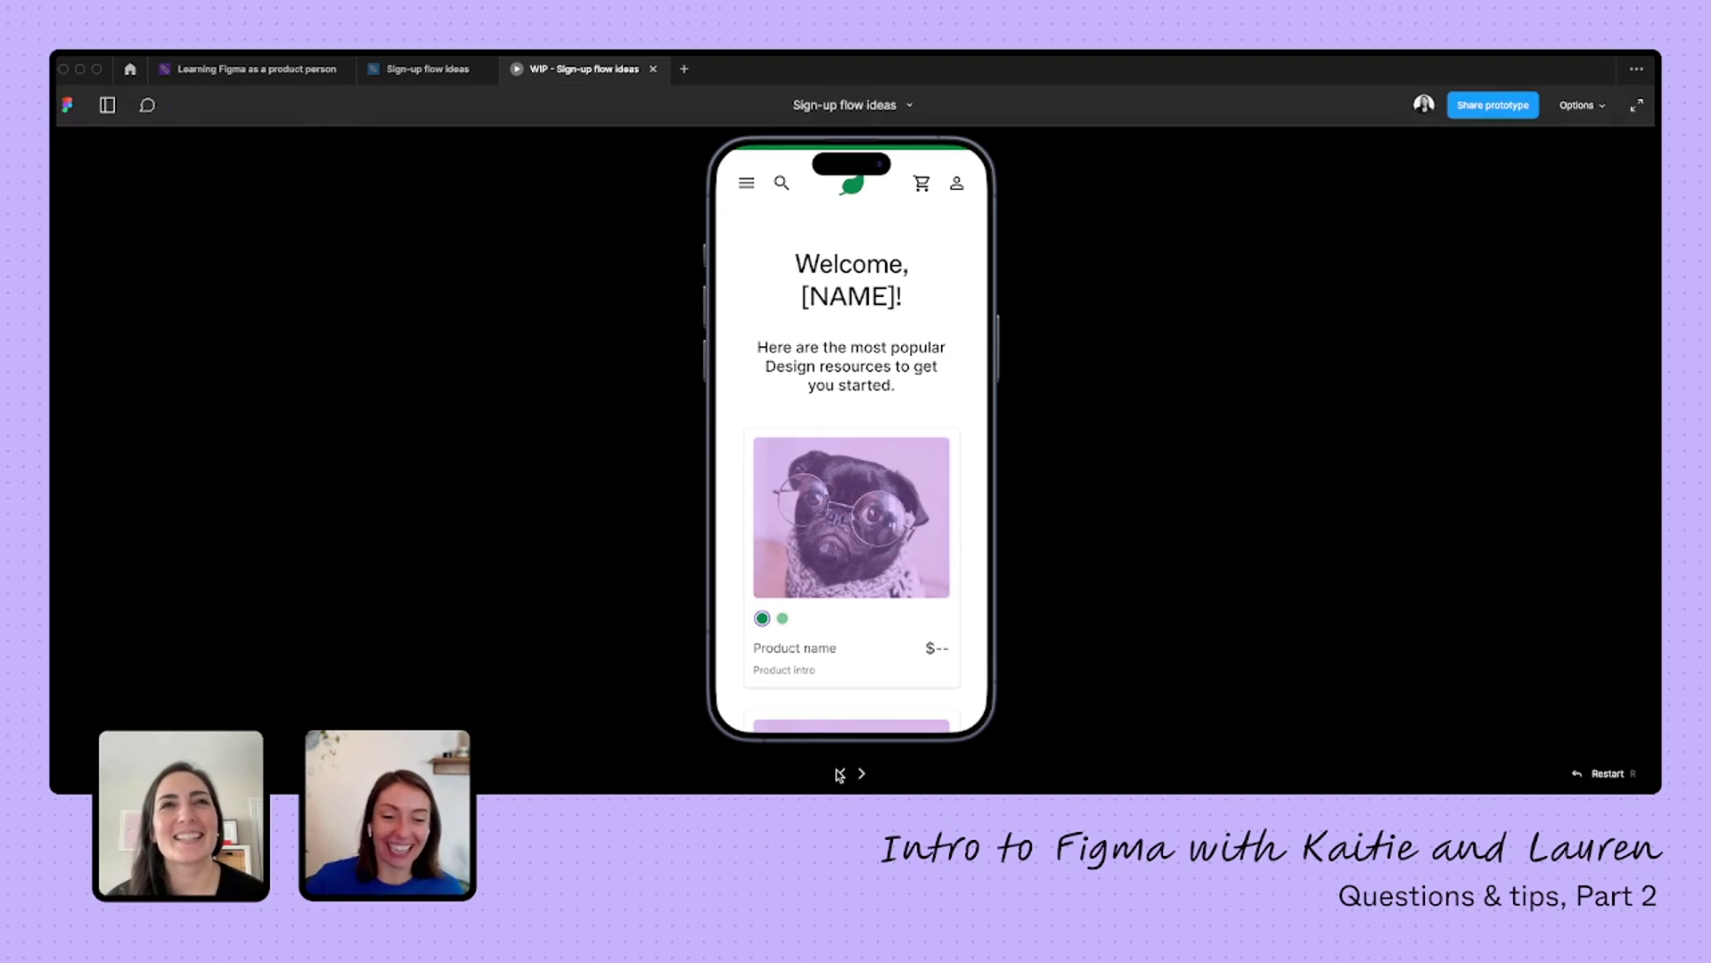
pyautogui.click(841, 775)
pyautogui.click(841, 776)
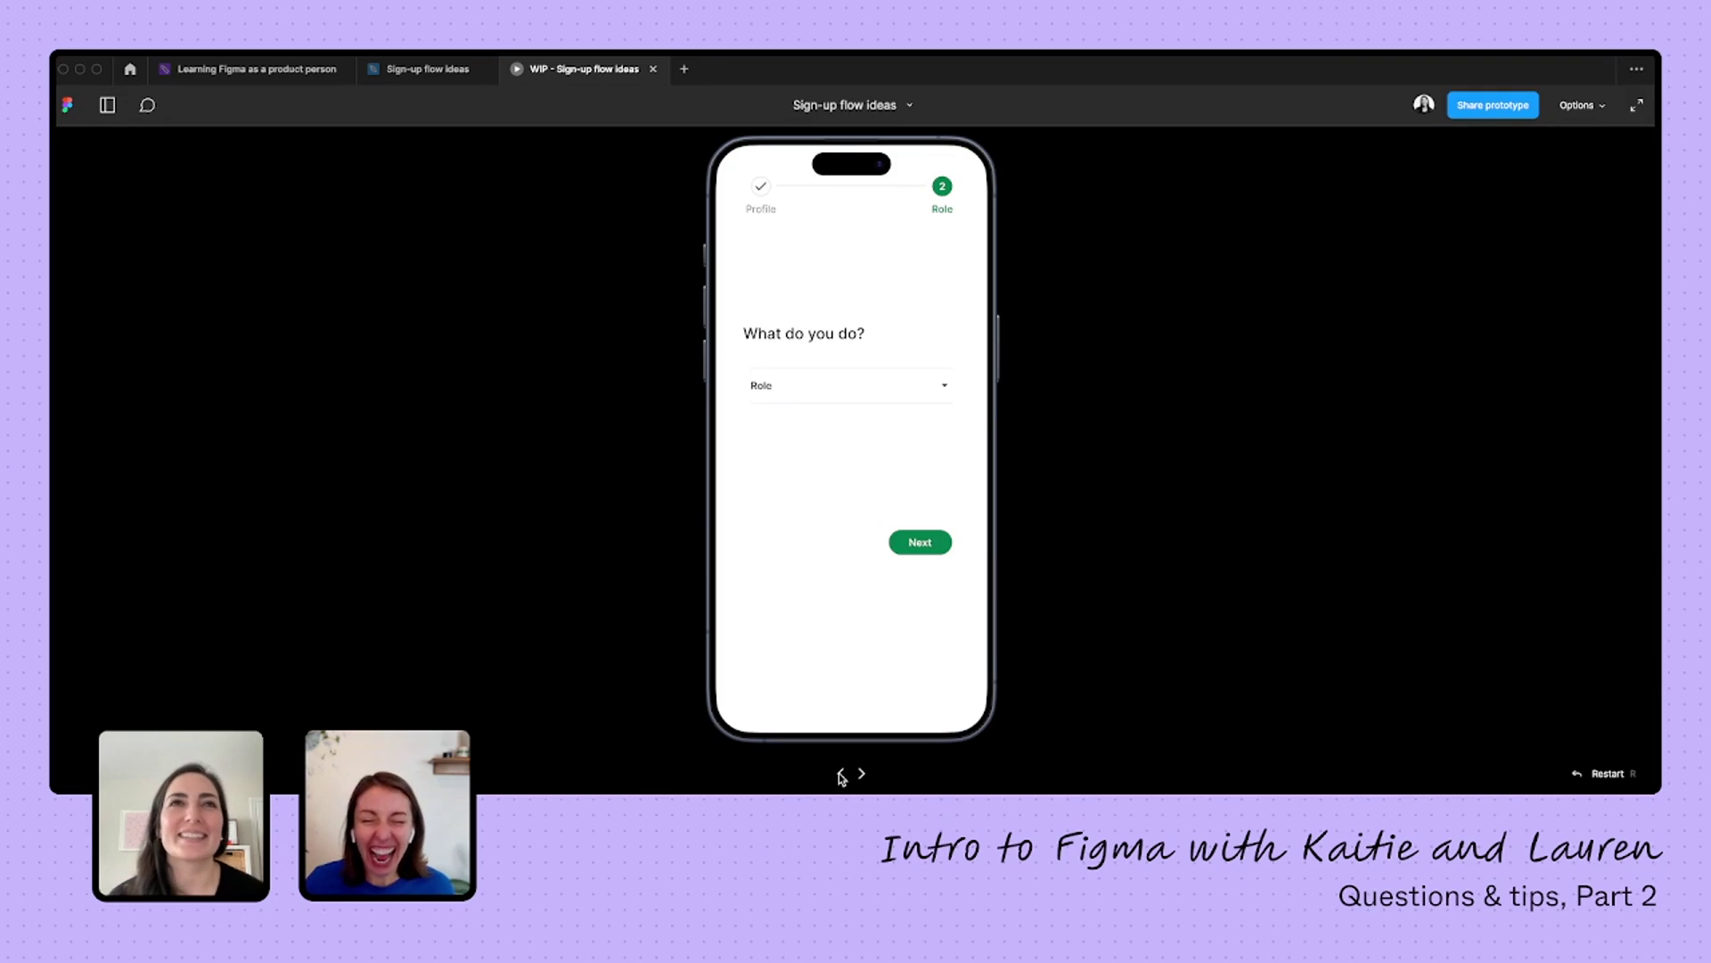
pyautogui.click(842, 775)
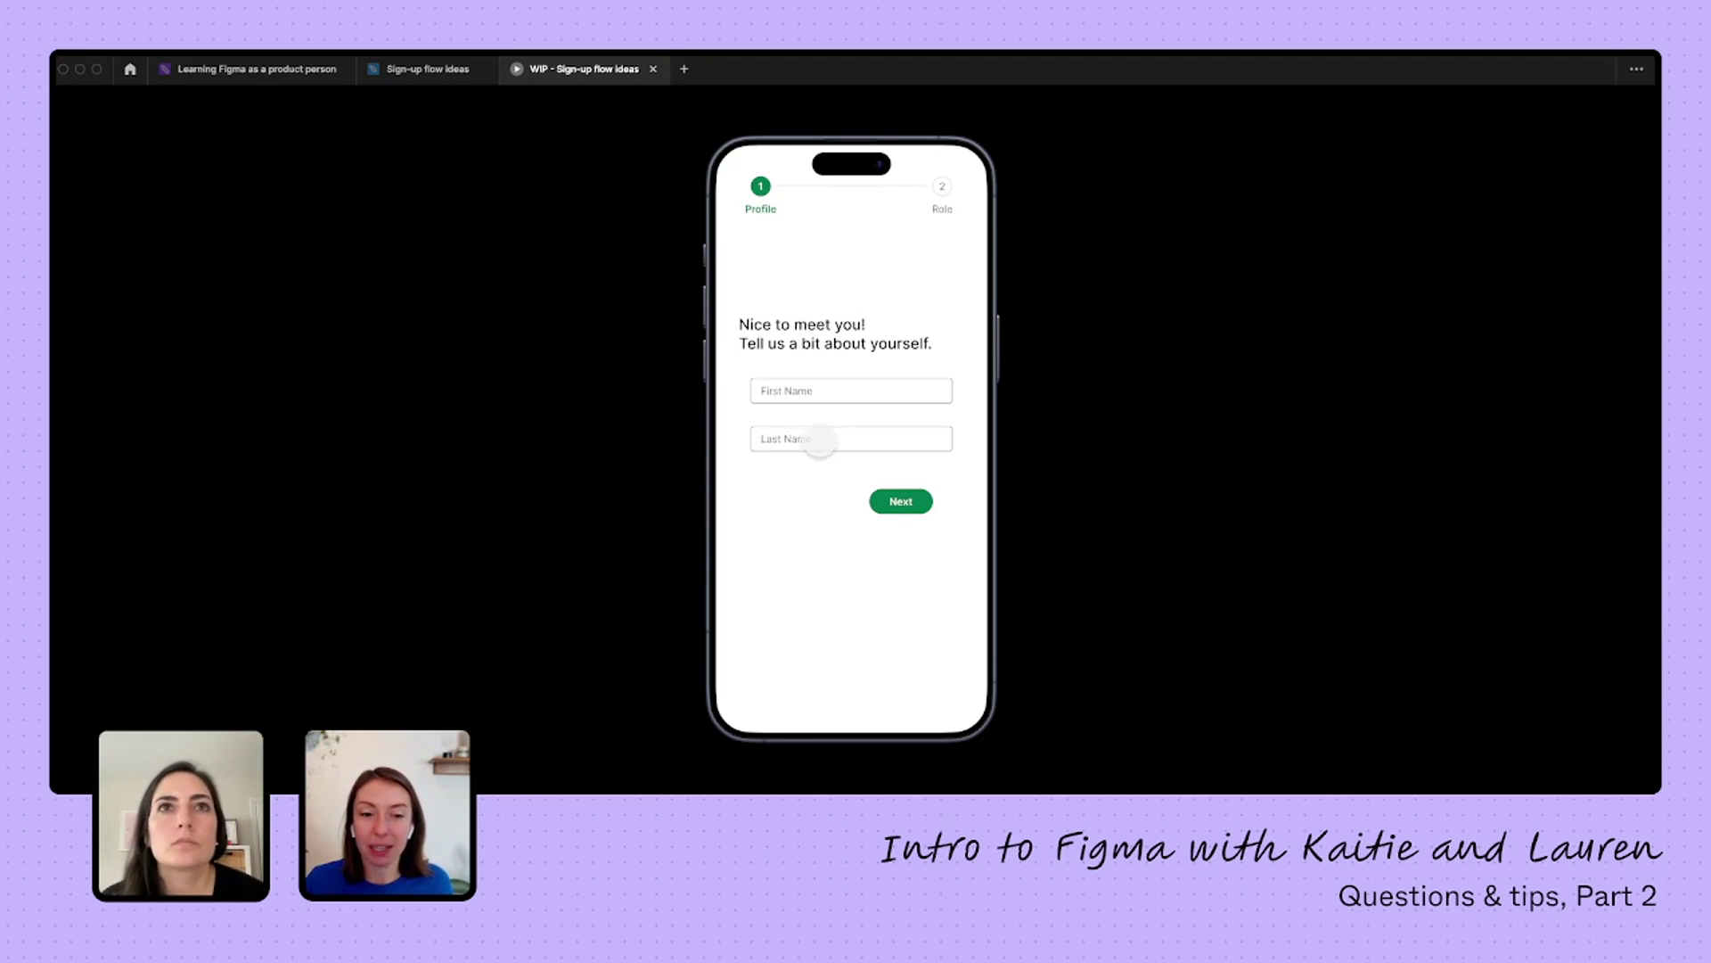
# - Fill the First Name field, step back to Sign up, then return to Profile
pyautogui.click(788, 392)
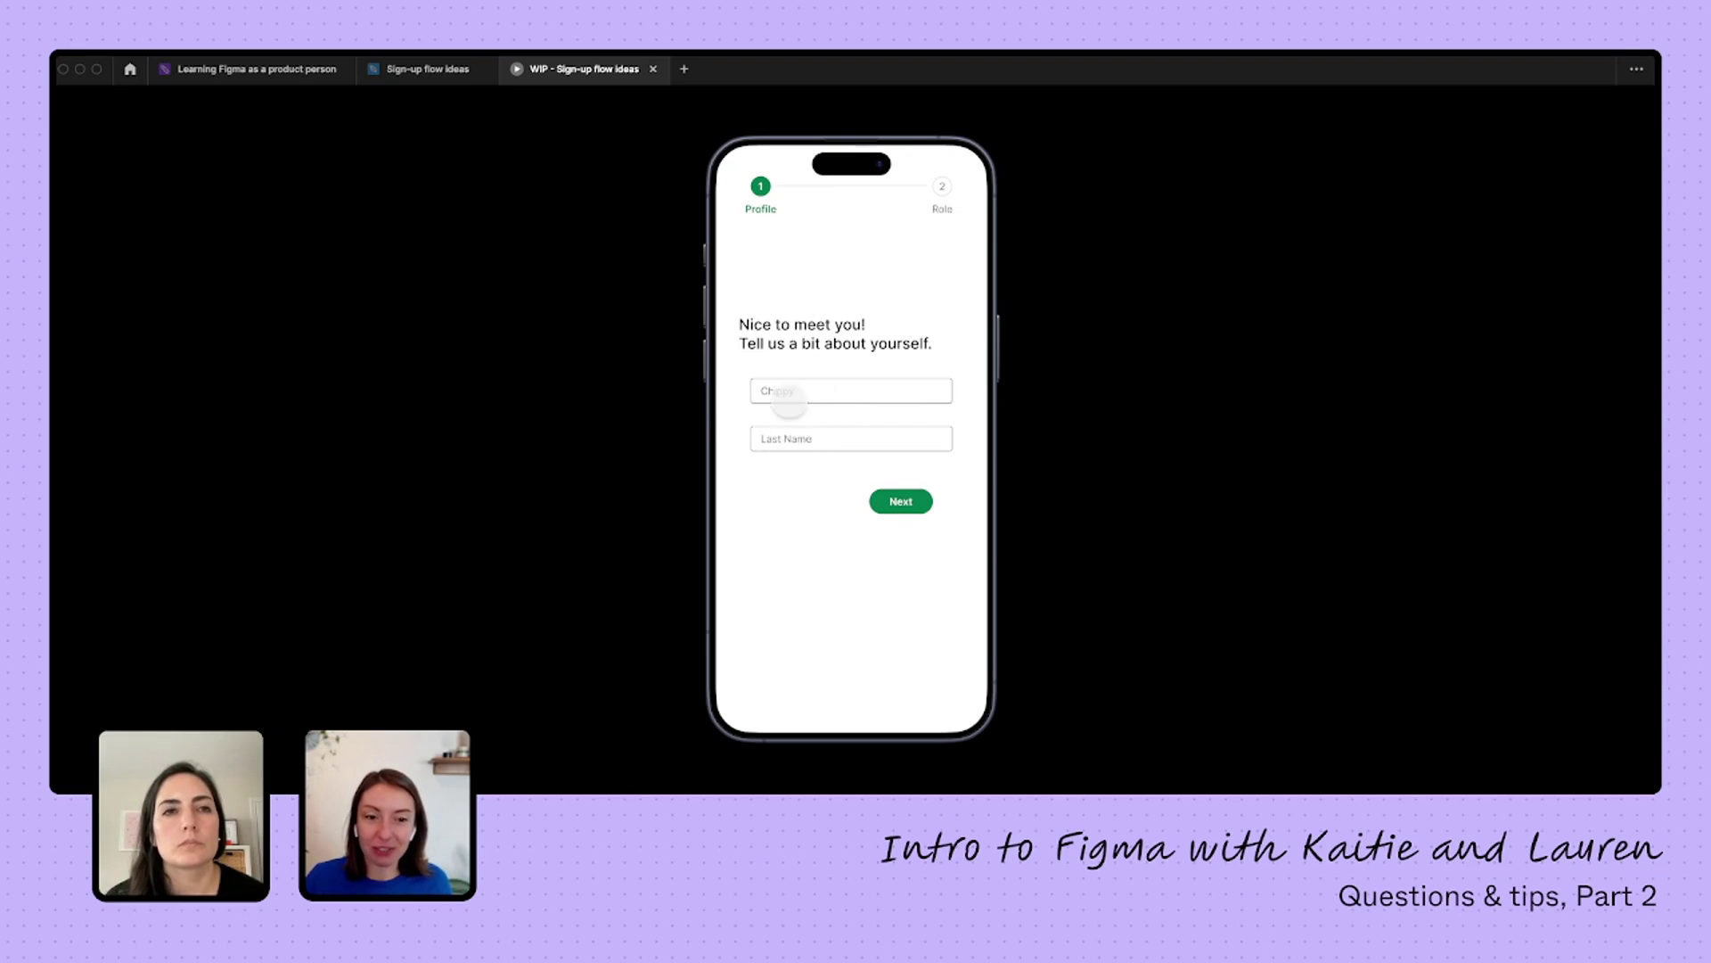
pyautogui.click(842, 774)
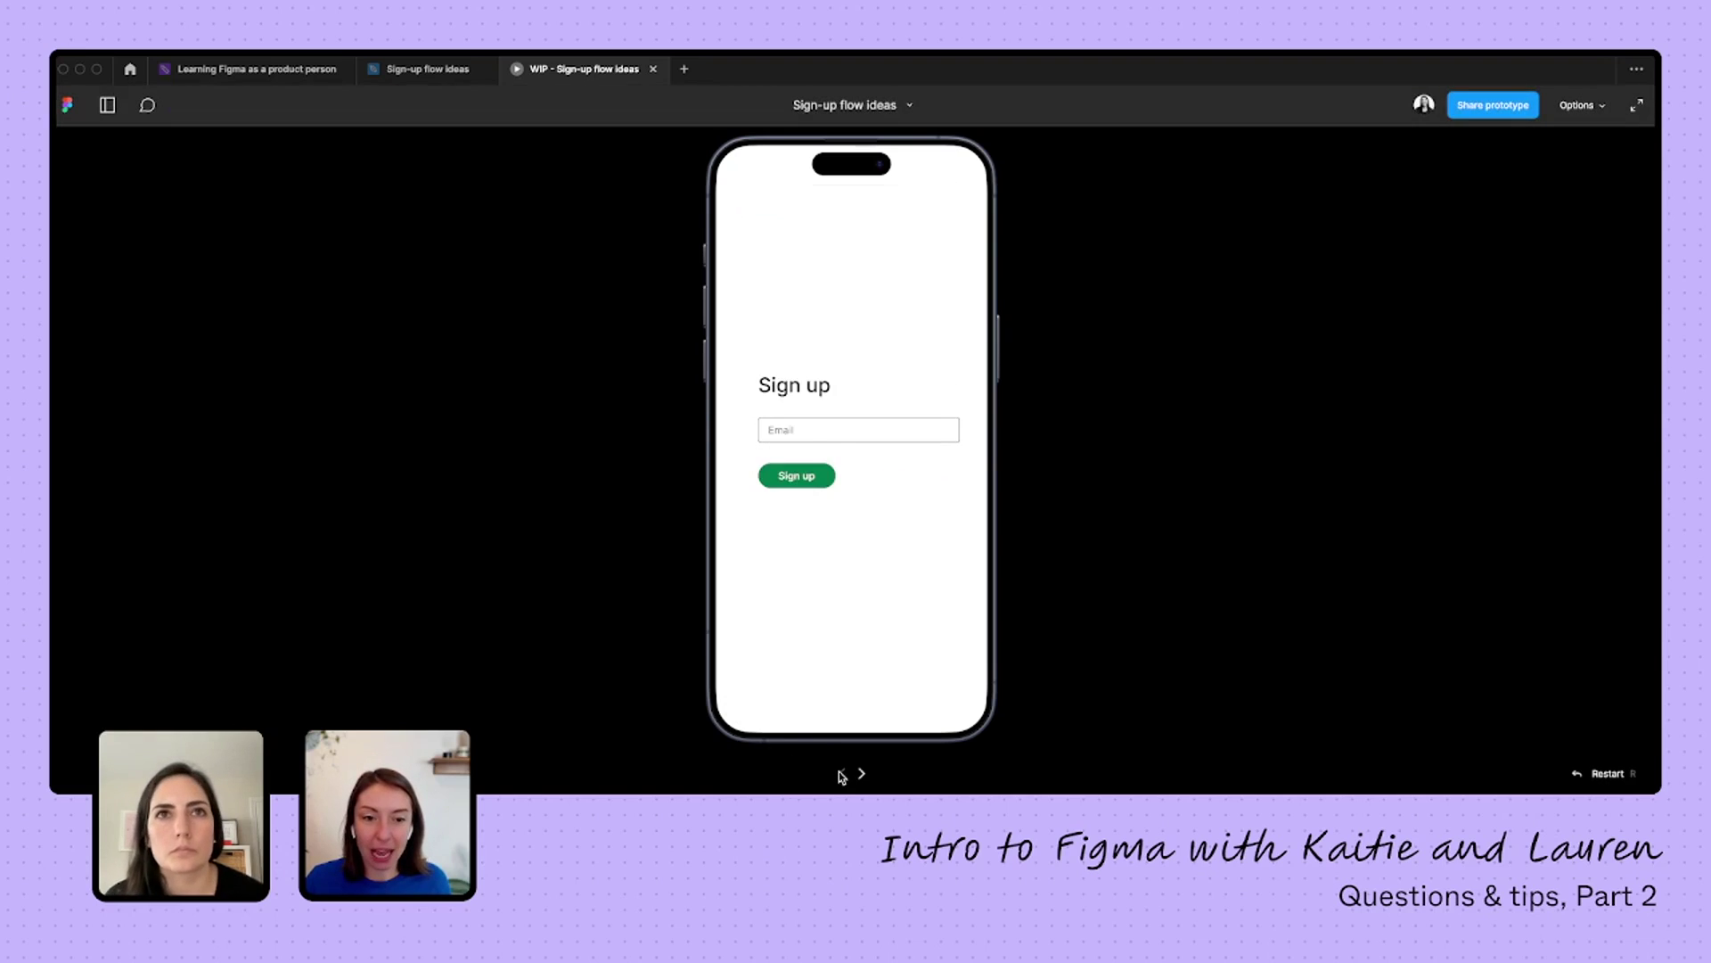
pyautogui.click(859, 776)
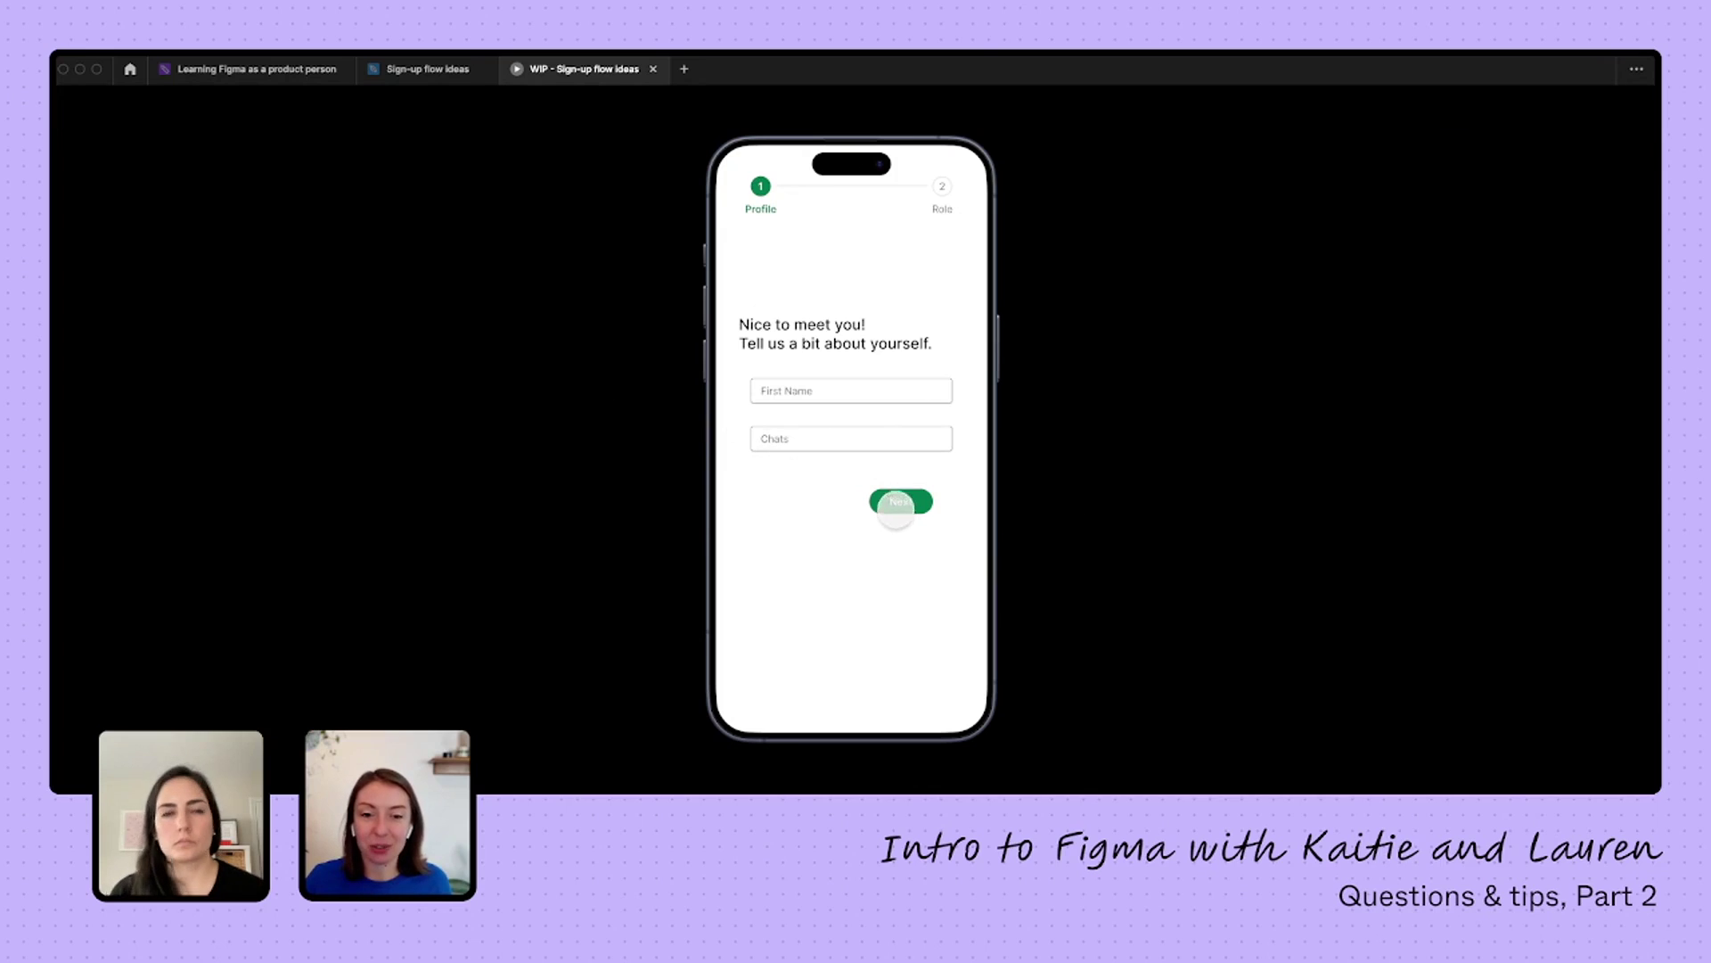
# - Open the Sign-up flow ideas design file and show prototype interactions for the Sign up 3 Role dropdown
pyautogui.click(428, 69)
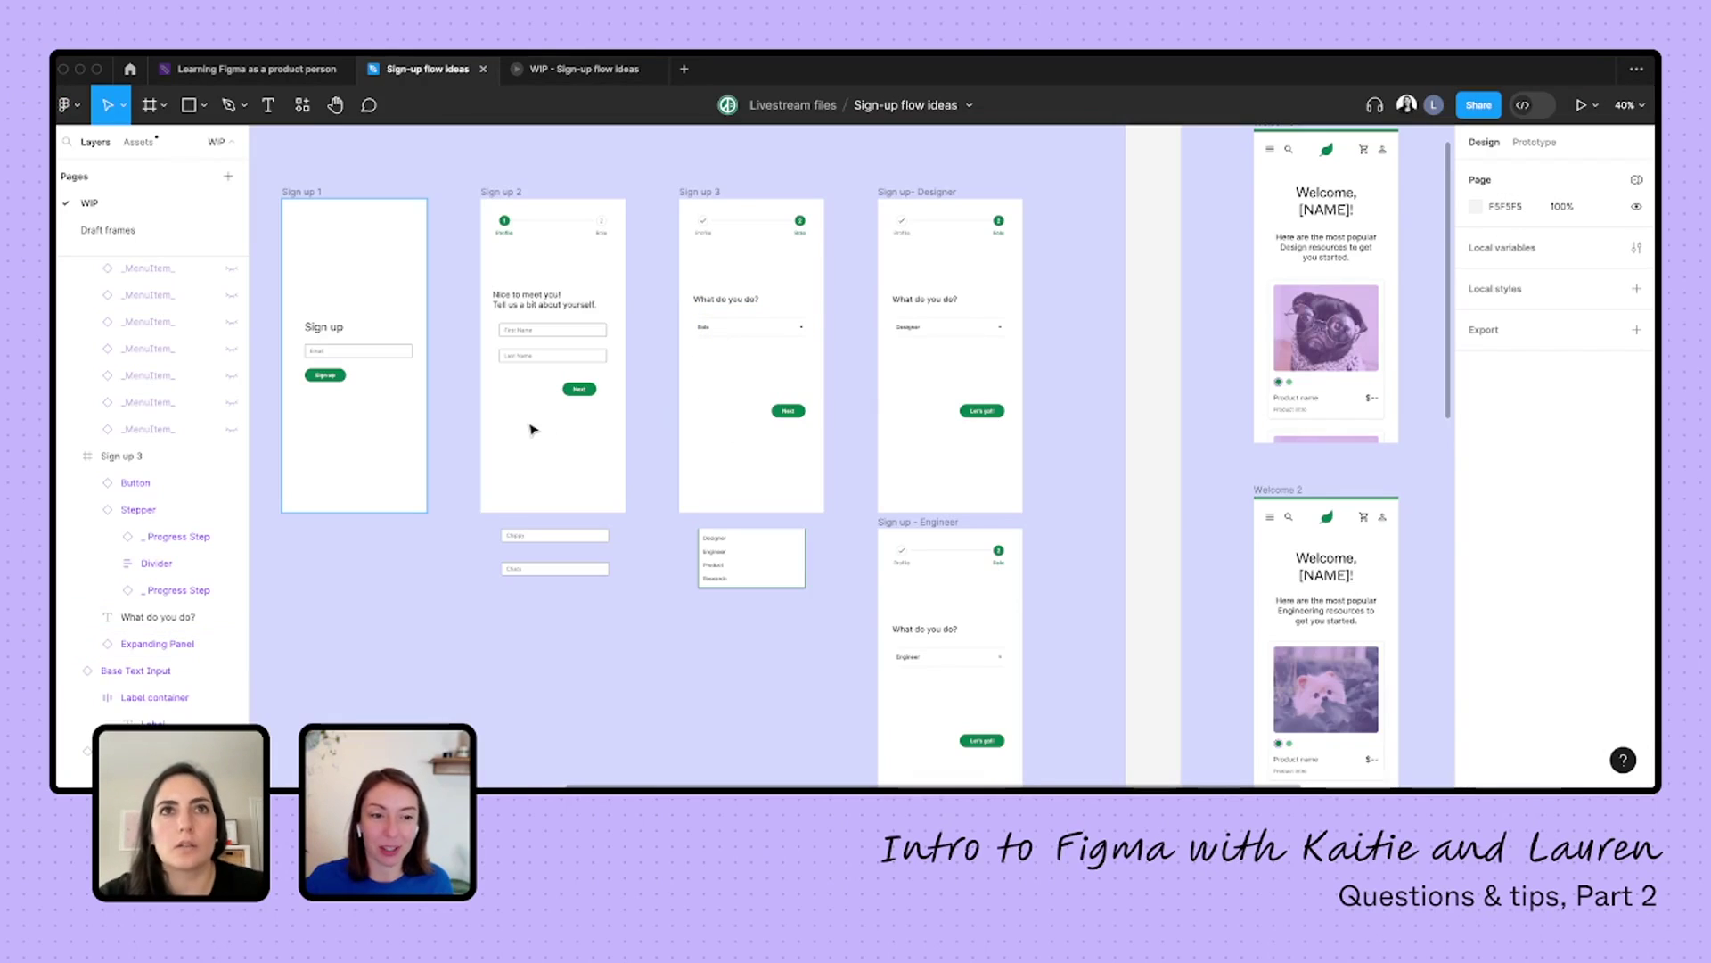
pyautogui.hscroll(-5, 531, 430)
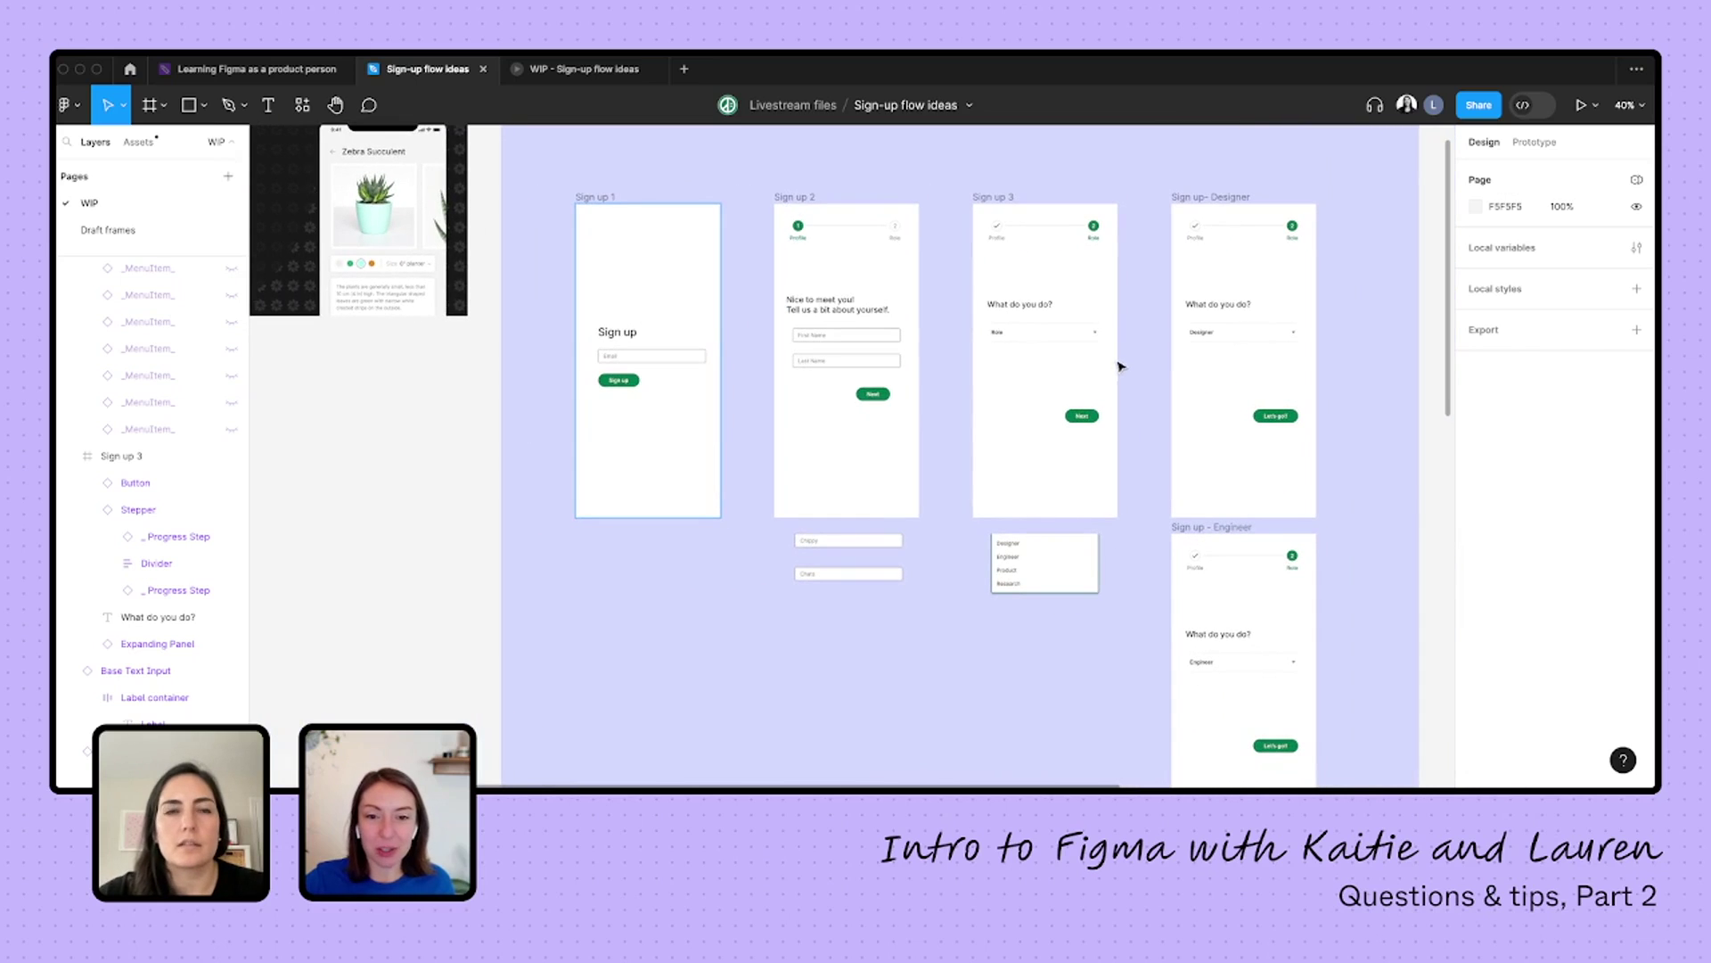
pyautogui.click(998, 334)
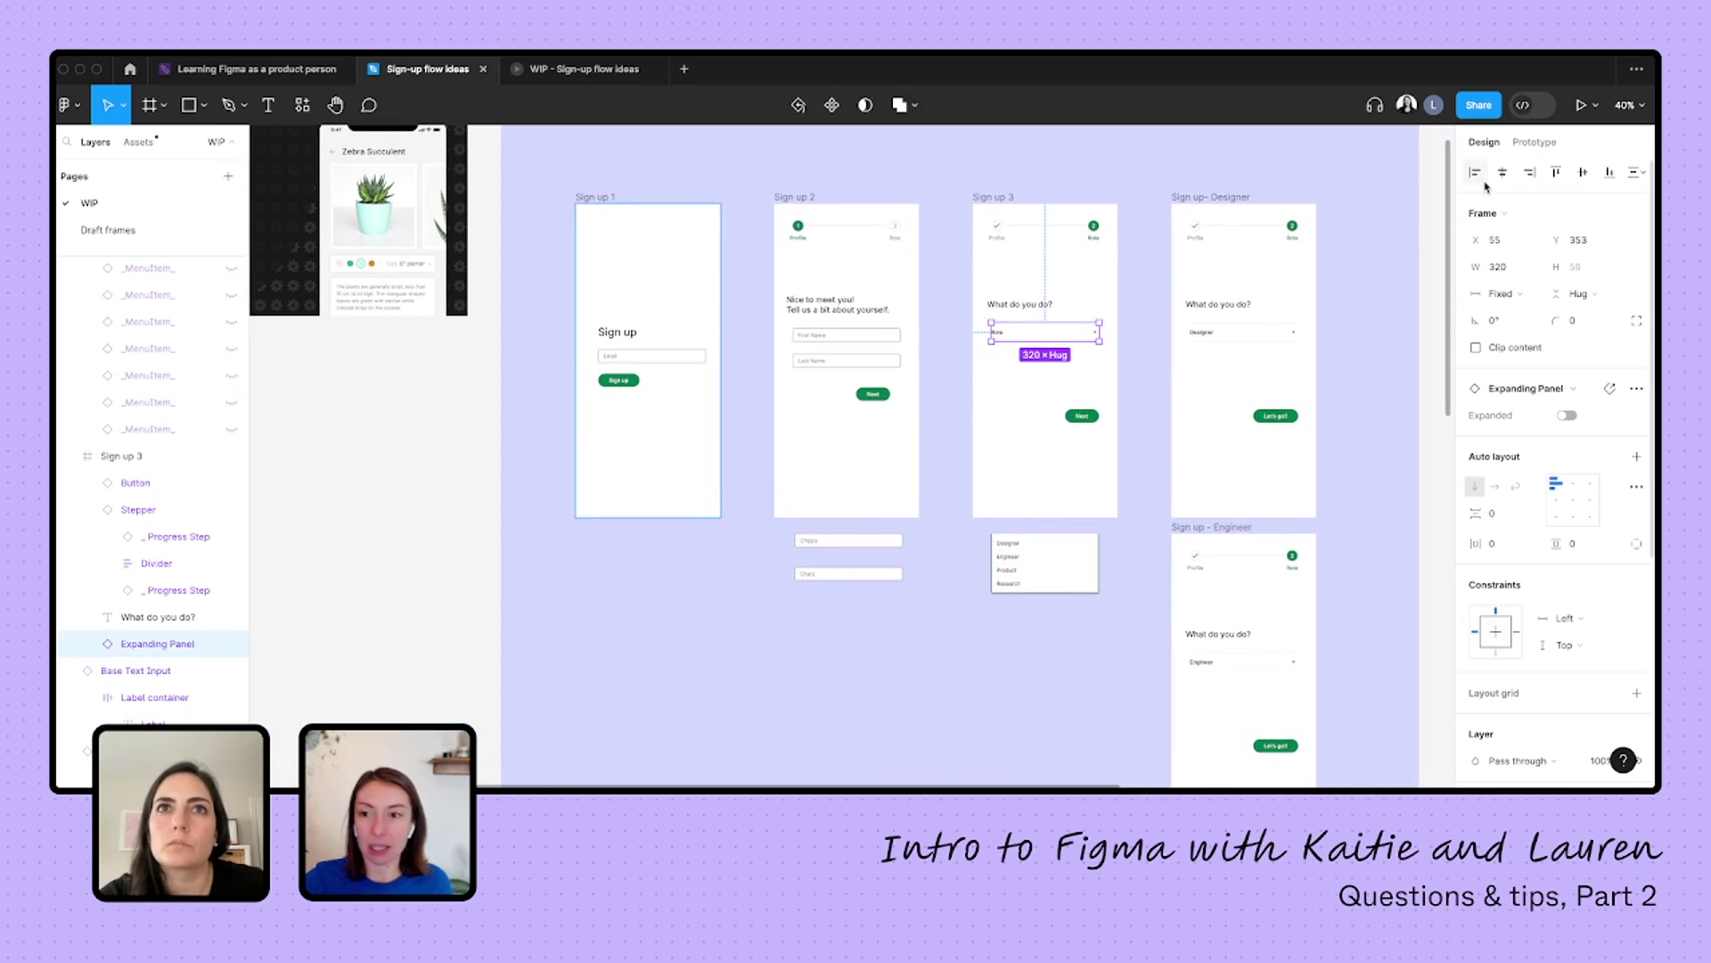
pyautogui.click(1550, 142)
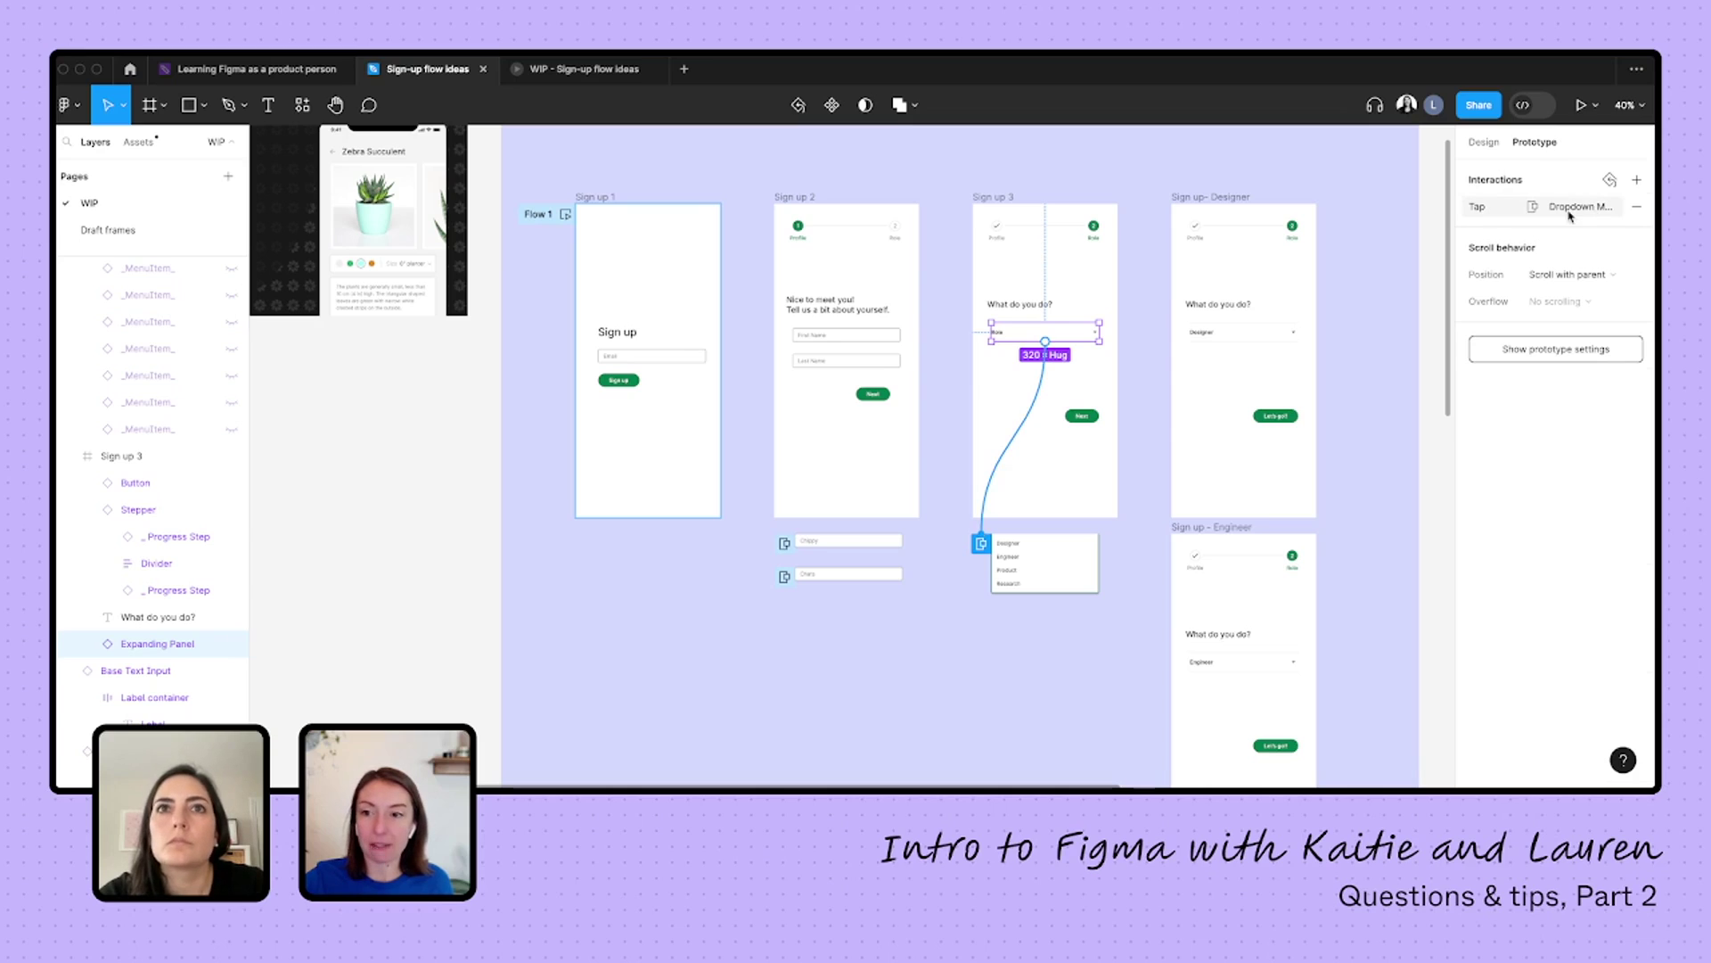
# - Inspect the tap interactions on Sign up 2's name inputs and Next button, then preview Sign up 2
pyautogui.click(807, 339)
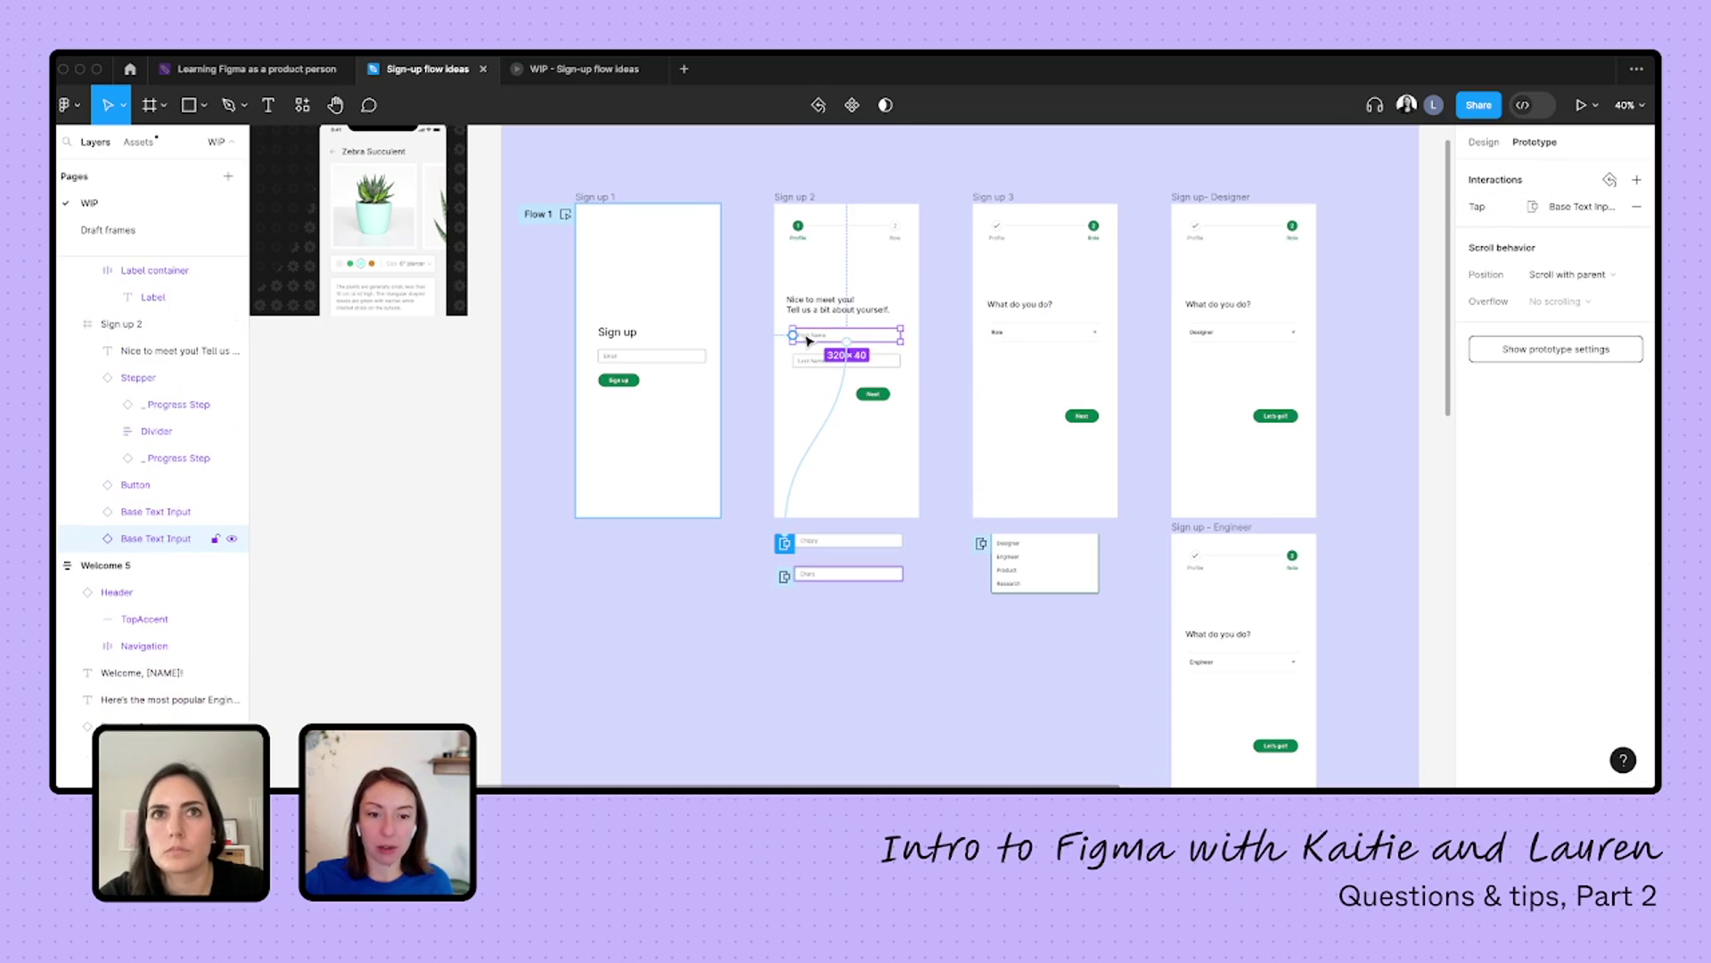
pyautogui.click(1486, 215)
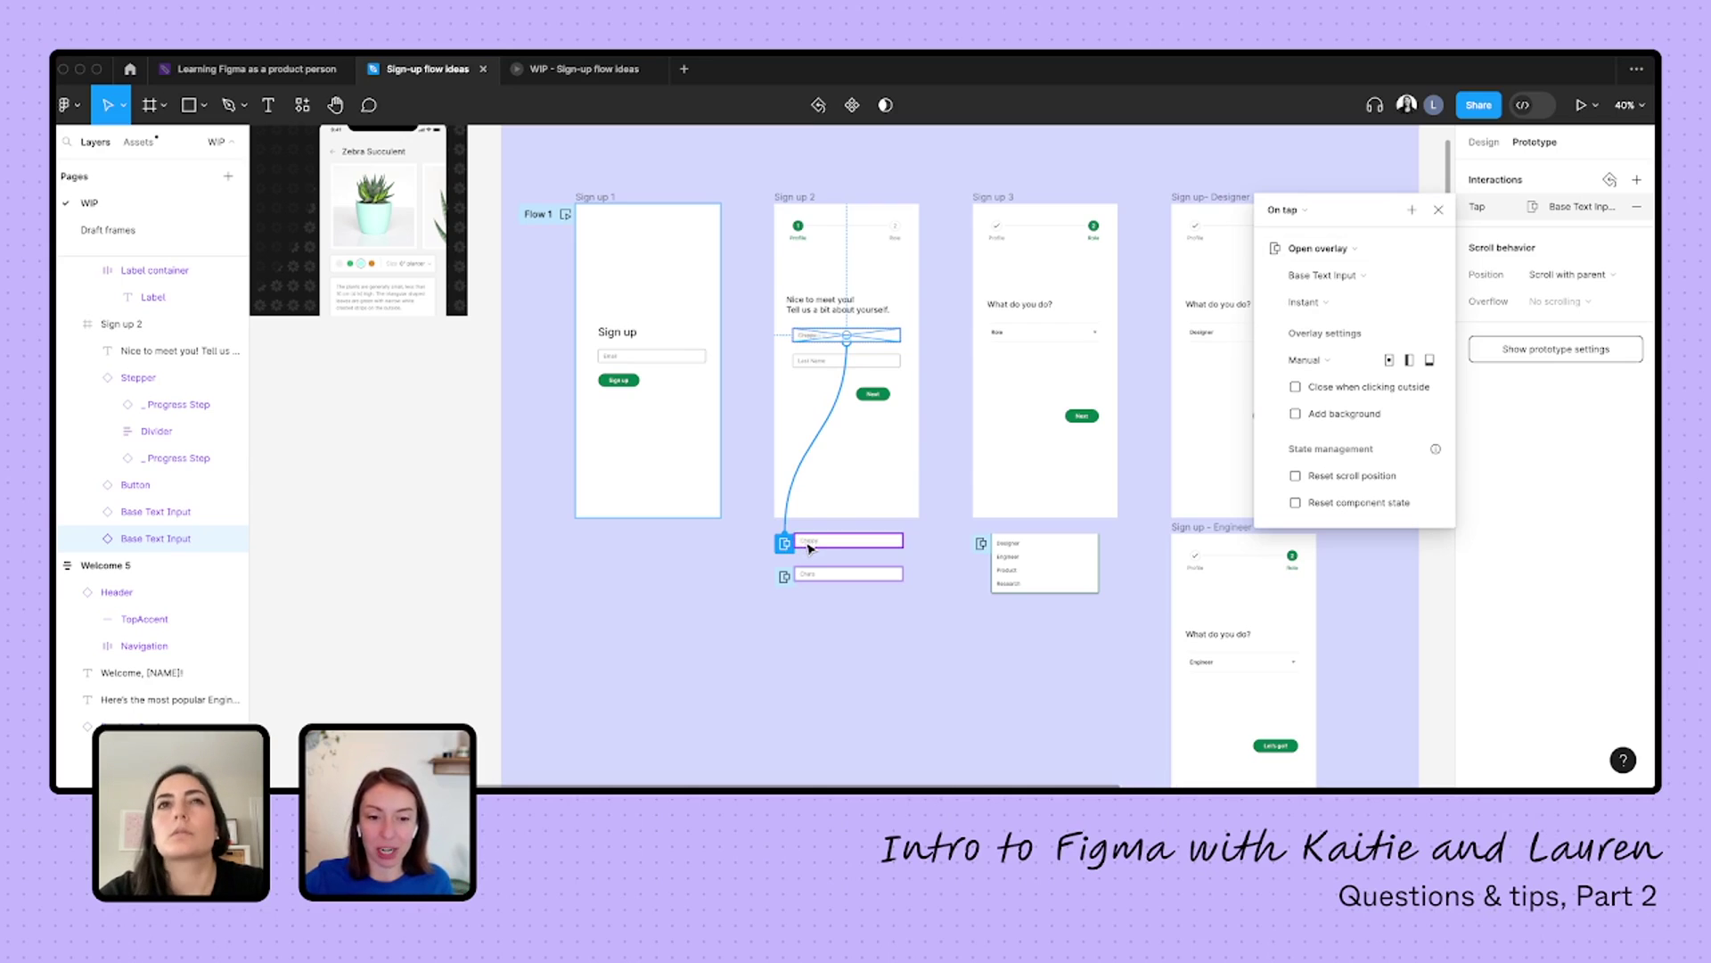
pyautogui.click(816, 366)
pyautogui.click(872, 393)
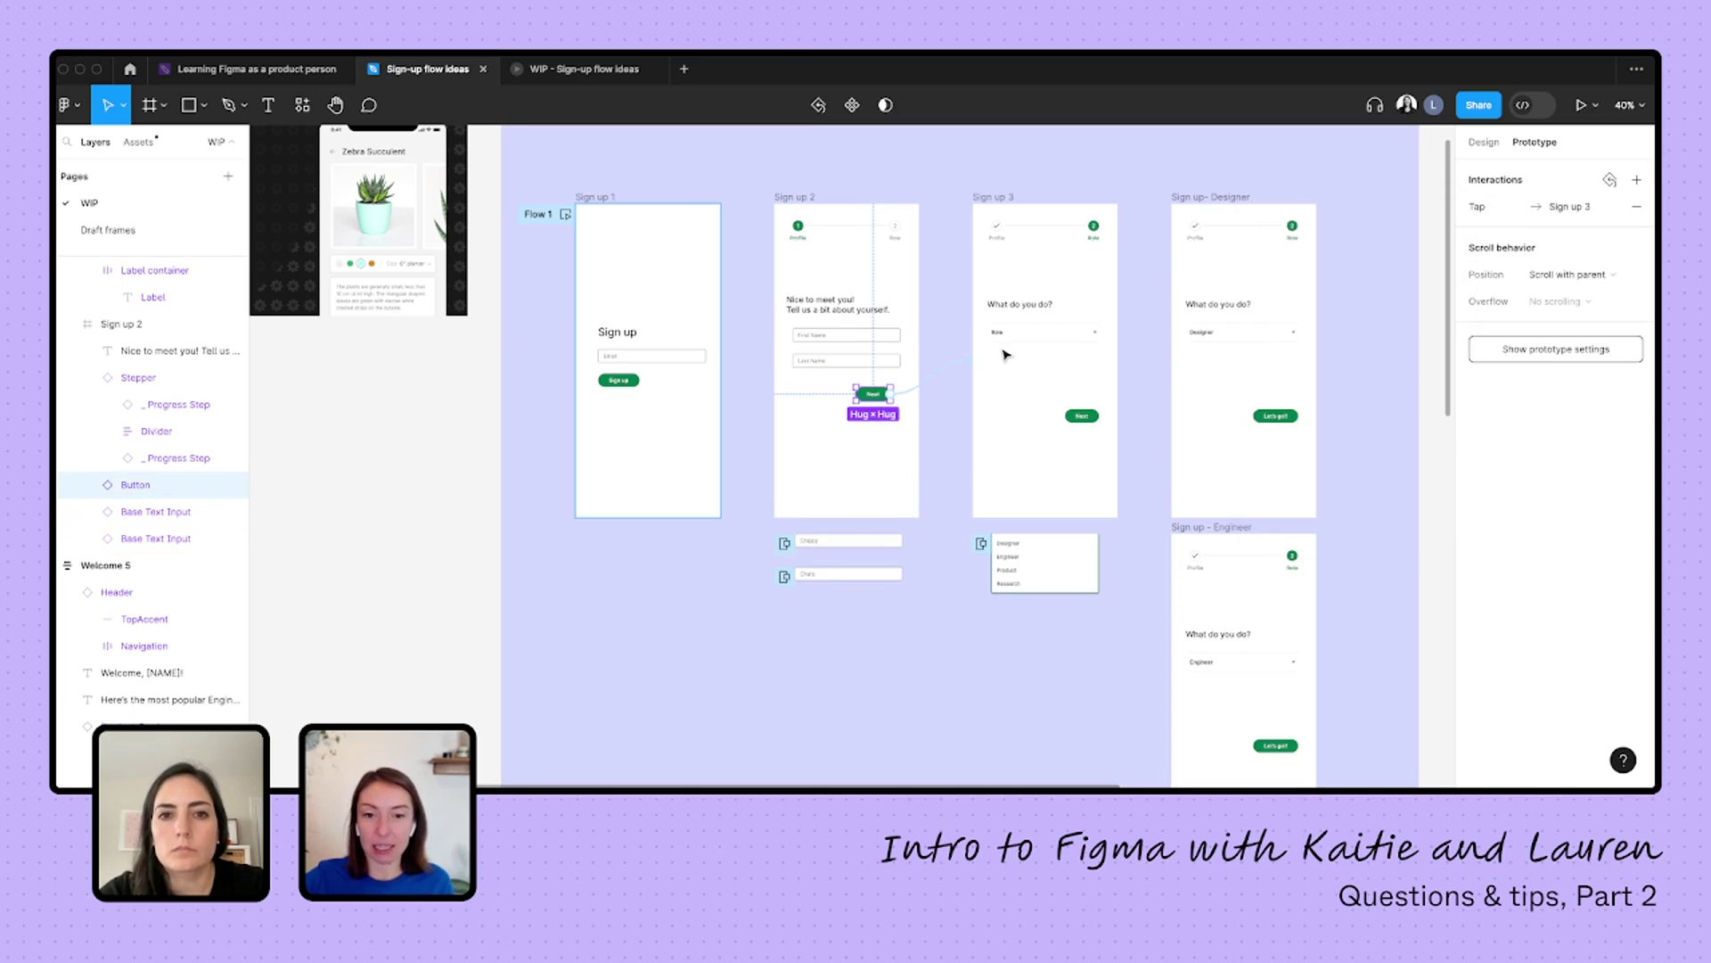
pyautogui.click(816, 346)
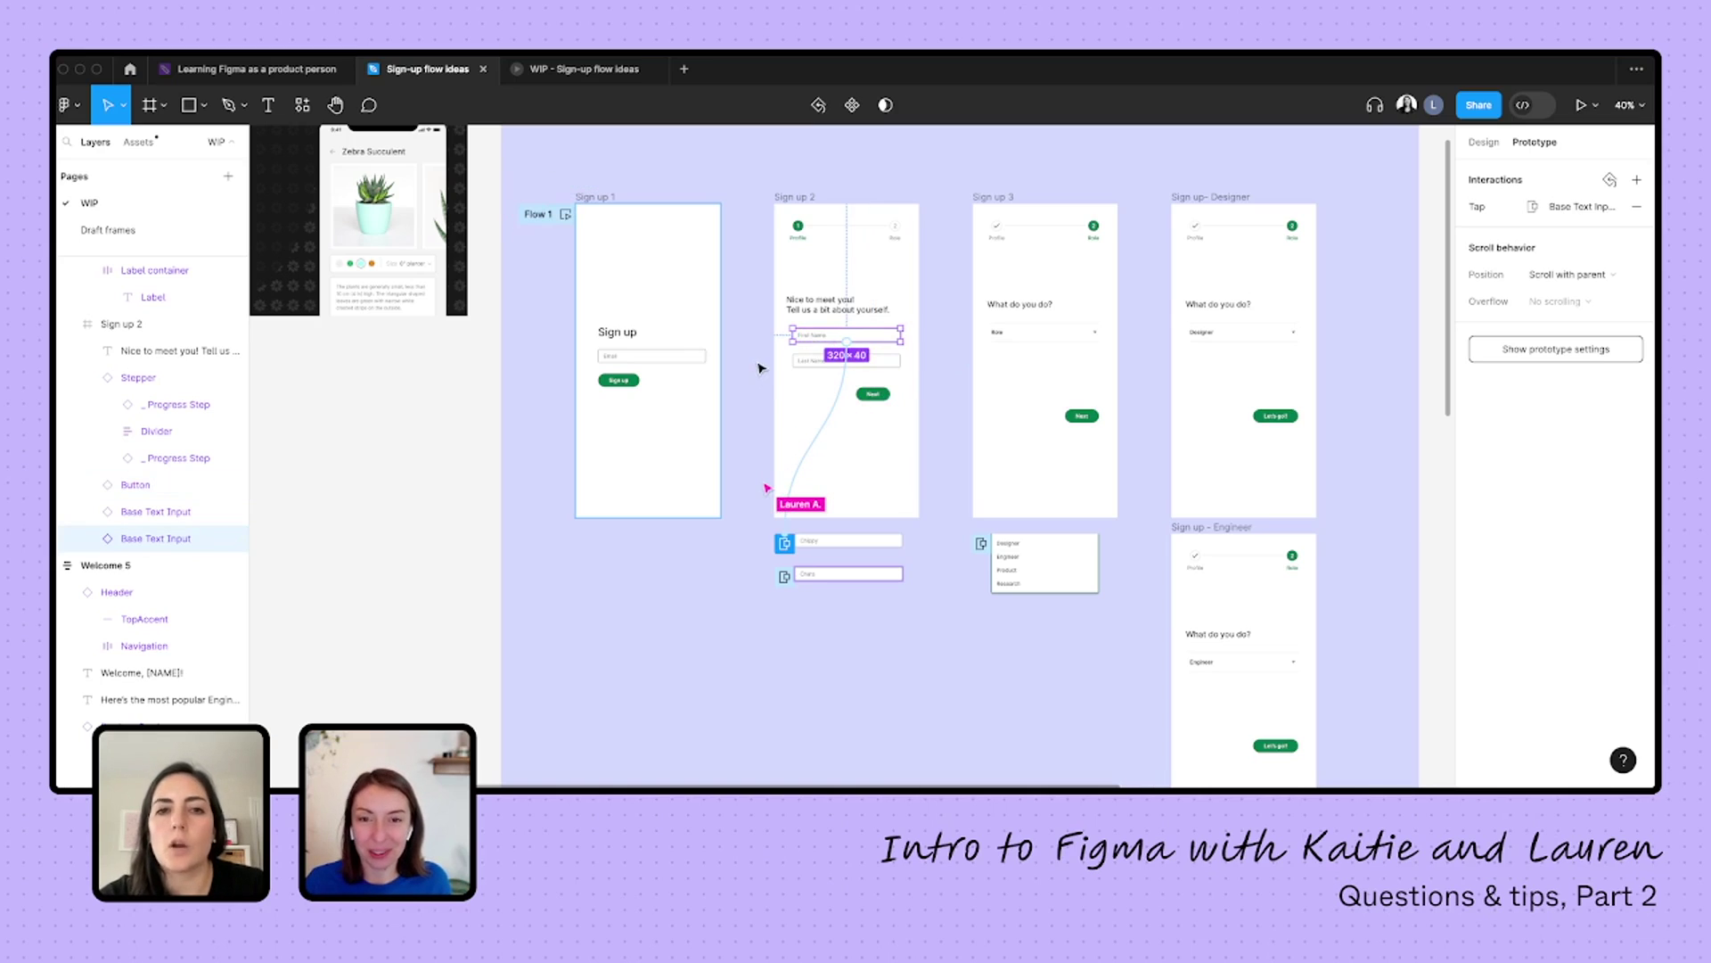
pyautogui.hotkey('shift', 'space')
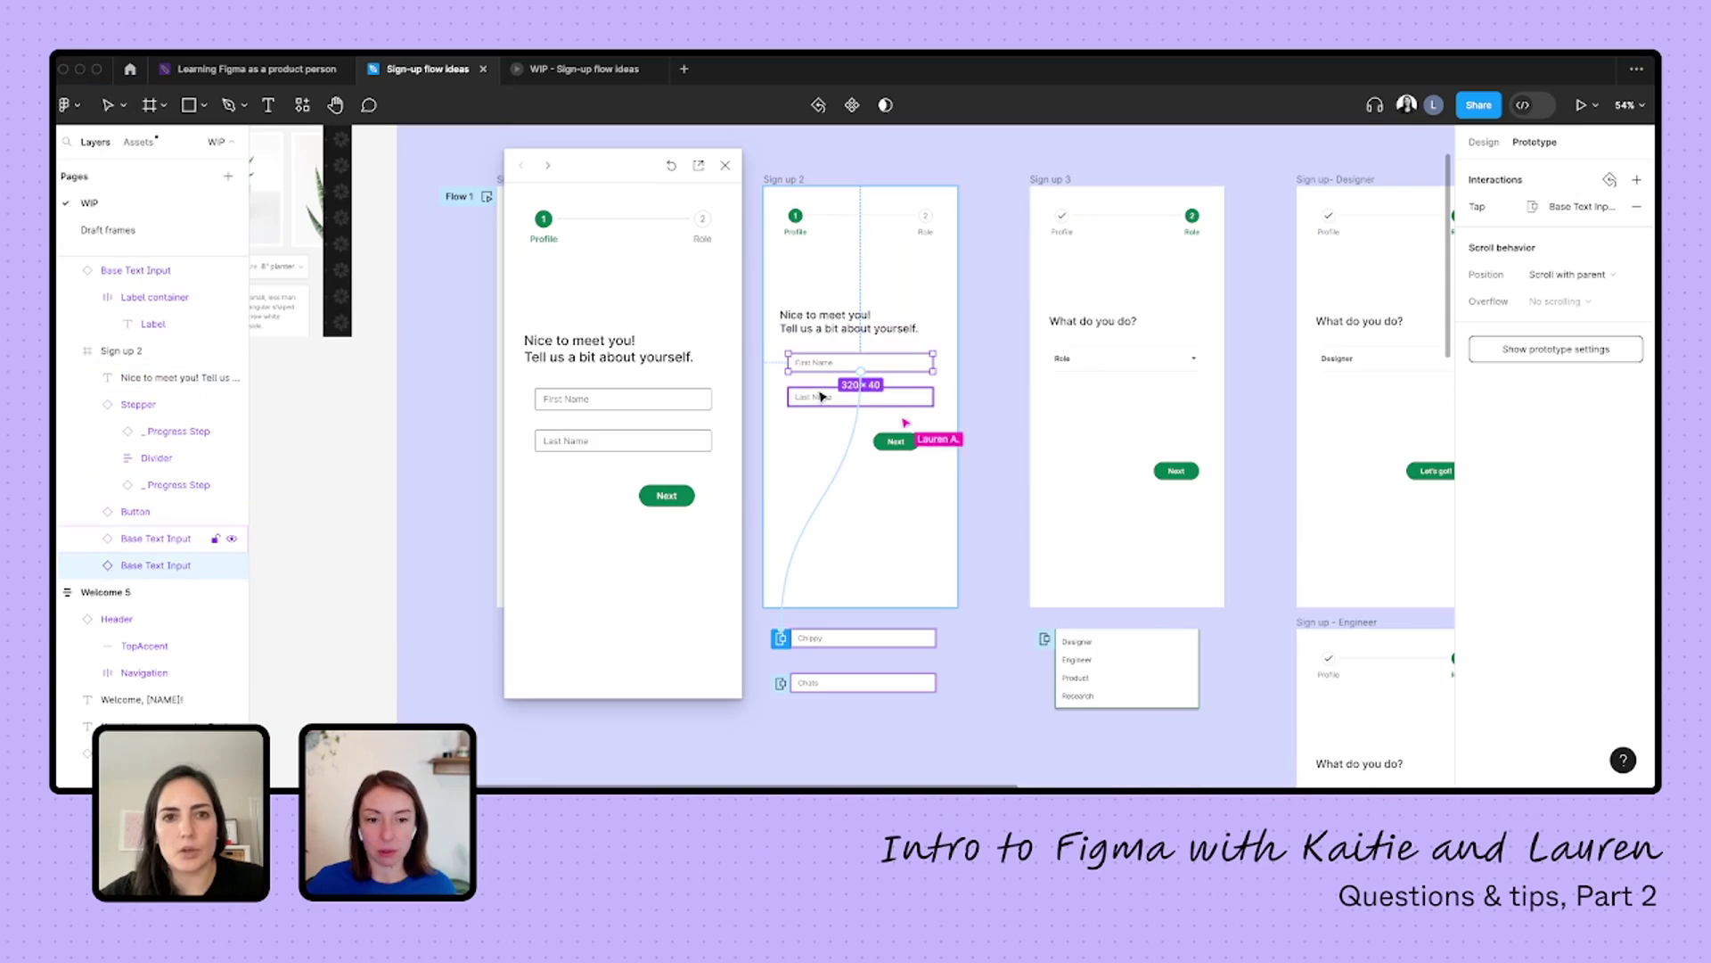
# - Delete the tap-to-overlay interaction from the Sign up 2 First Name field
pyautogui.click(778, 182)
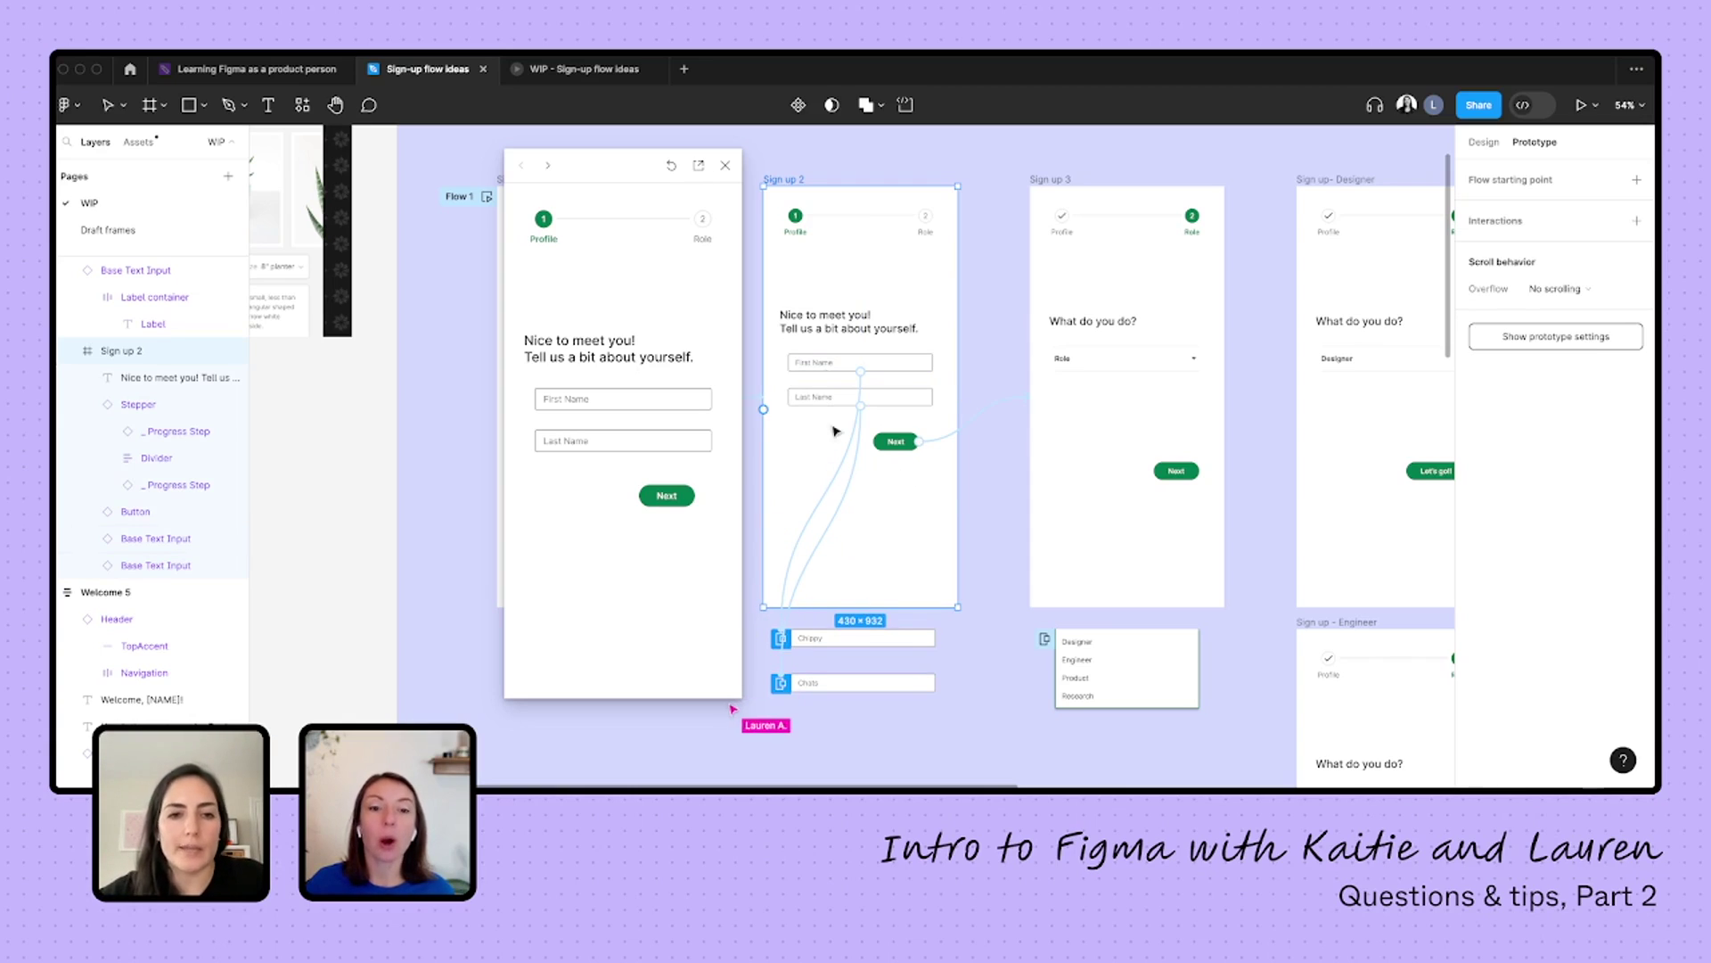
pyautogui.click(827, 367)
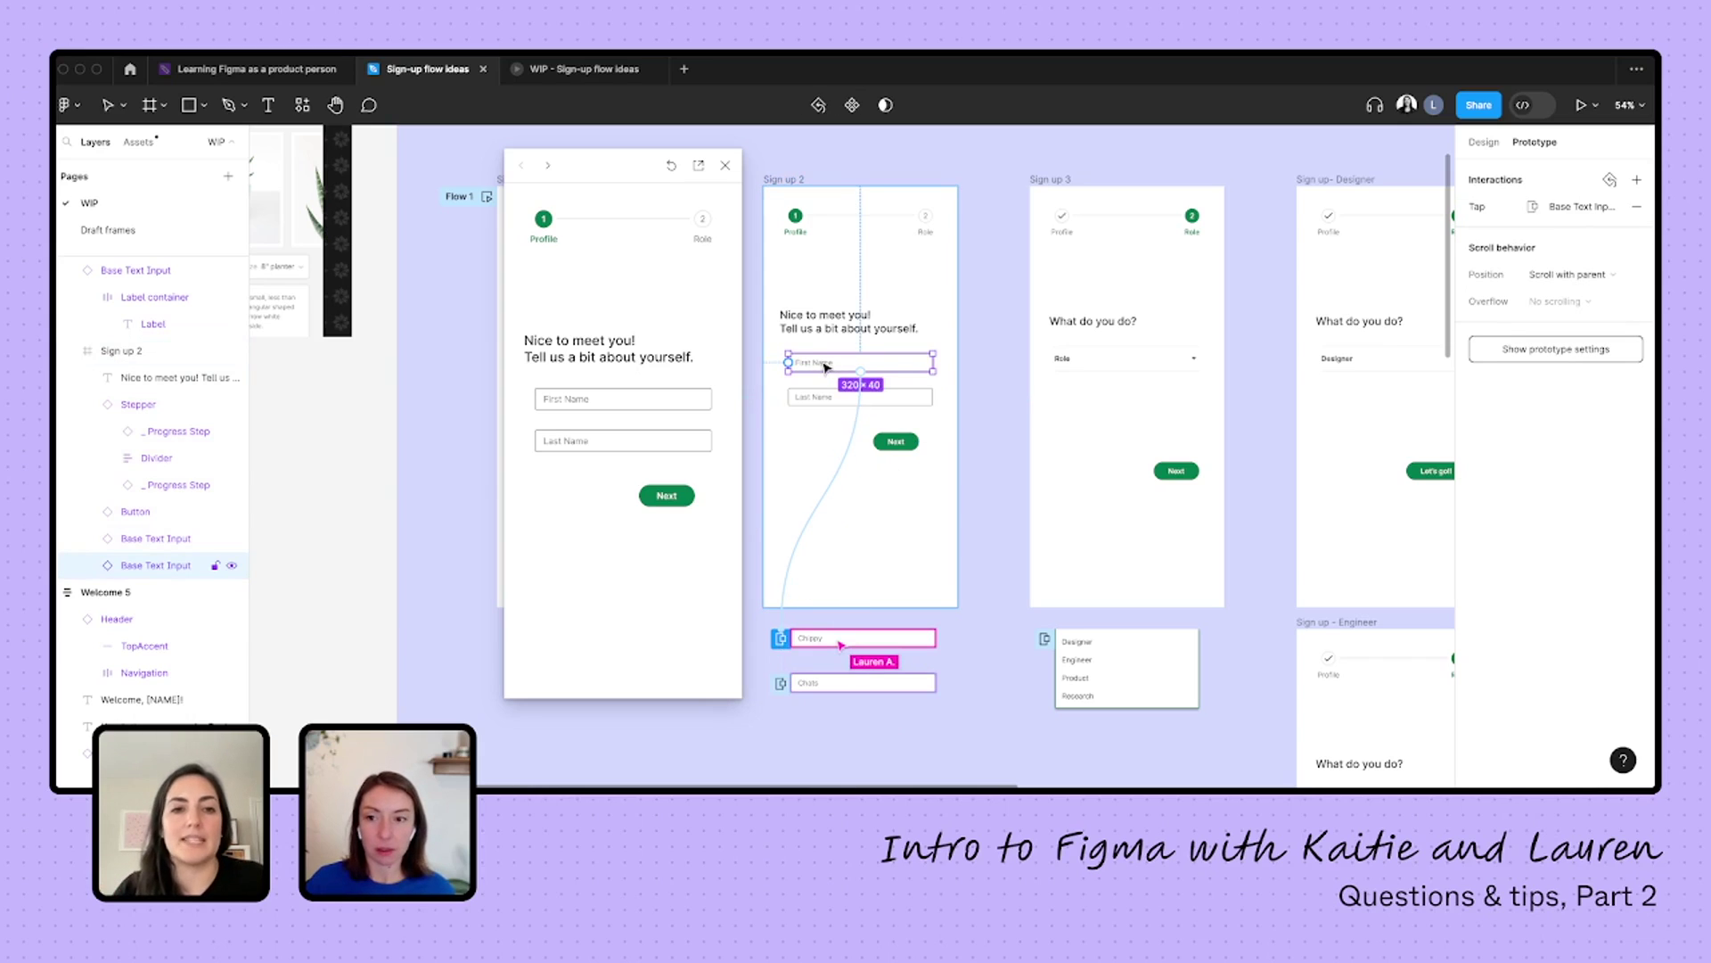
pyautogui.click(783, 615)
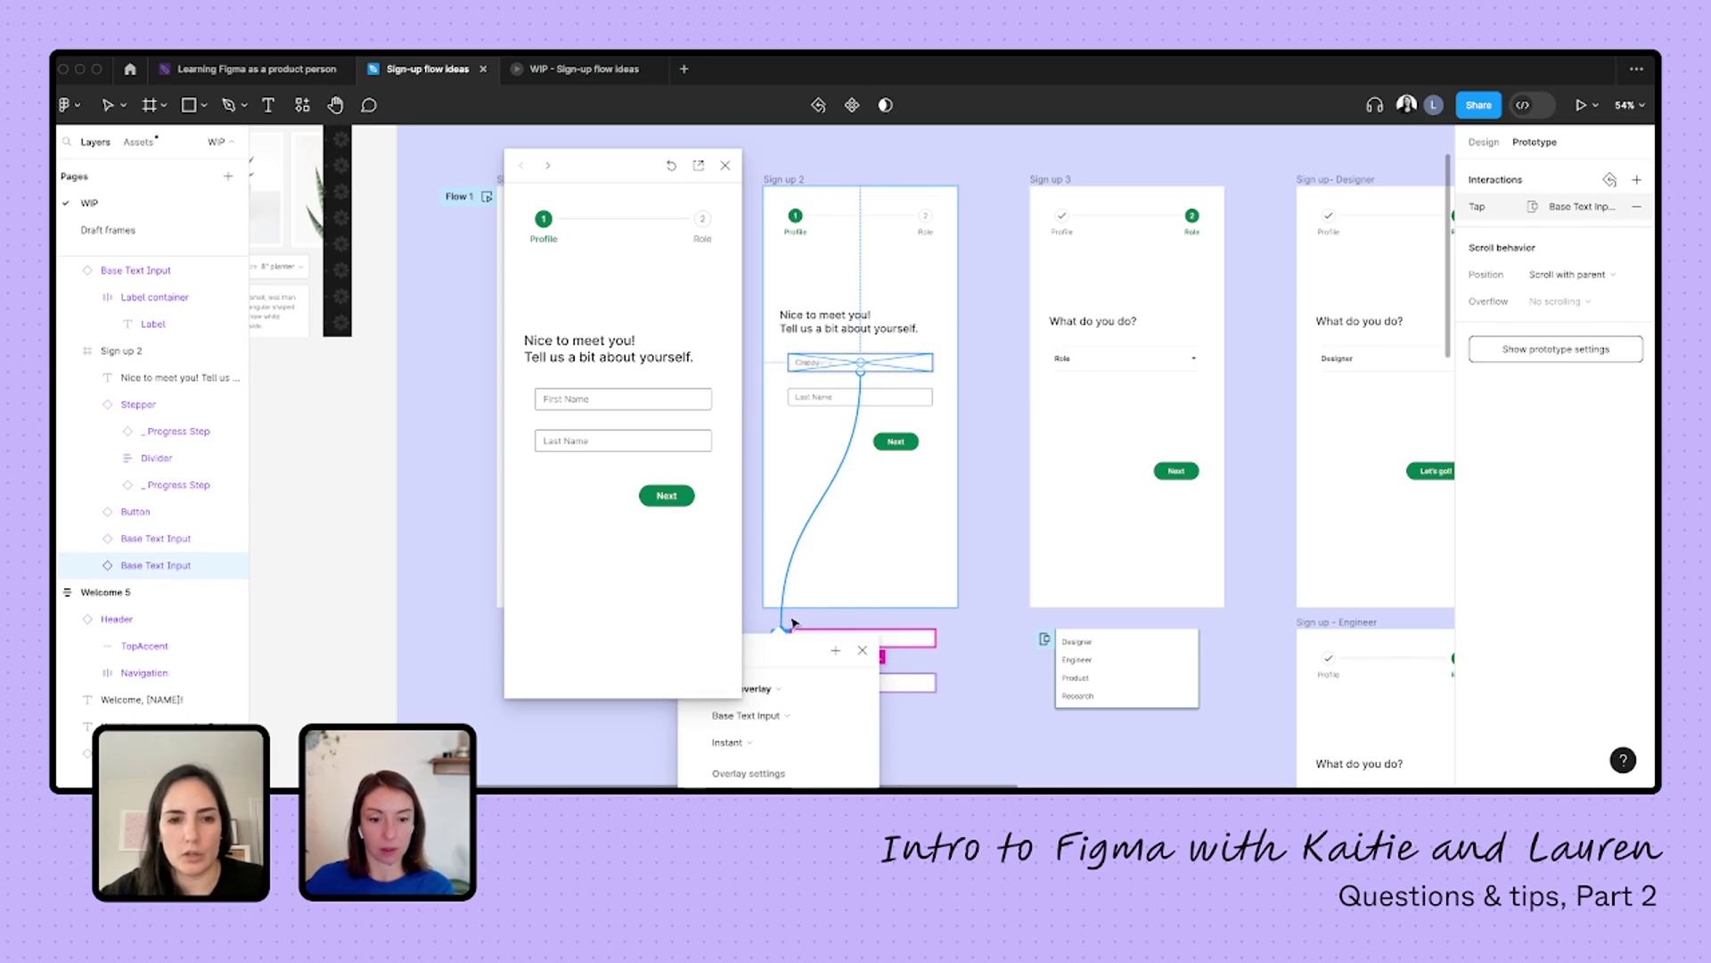
pyautogui.press('Delete')
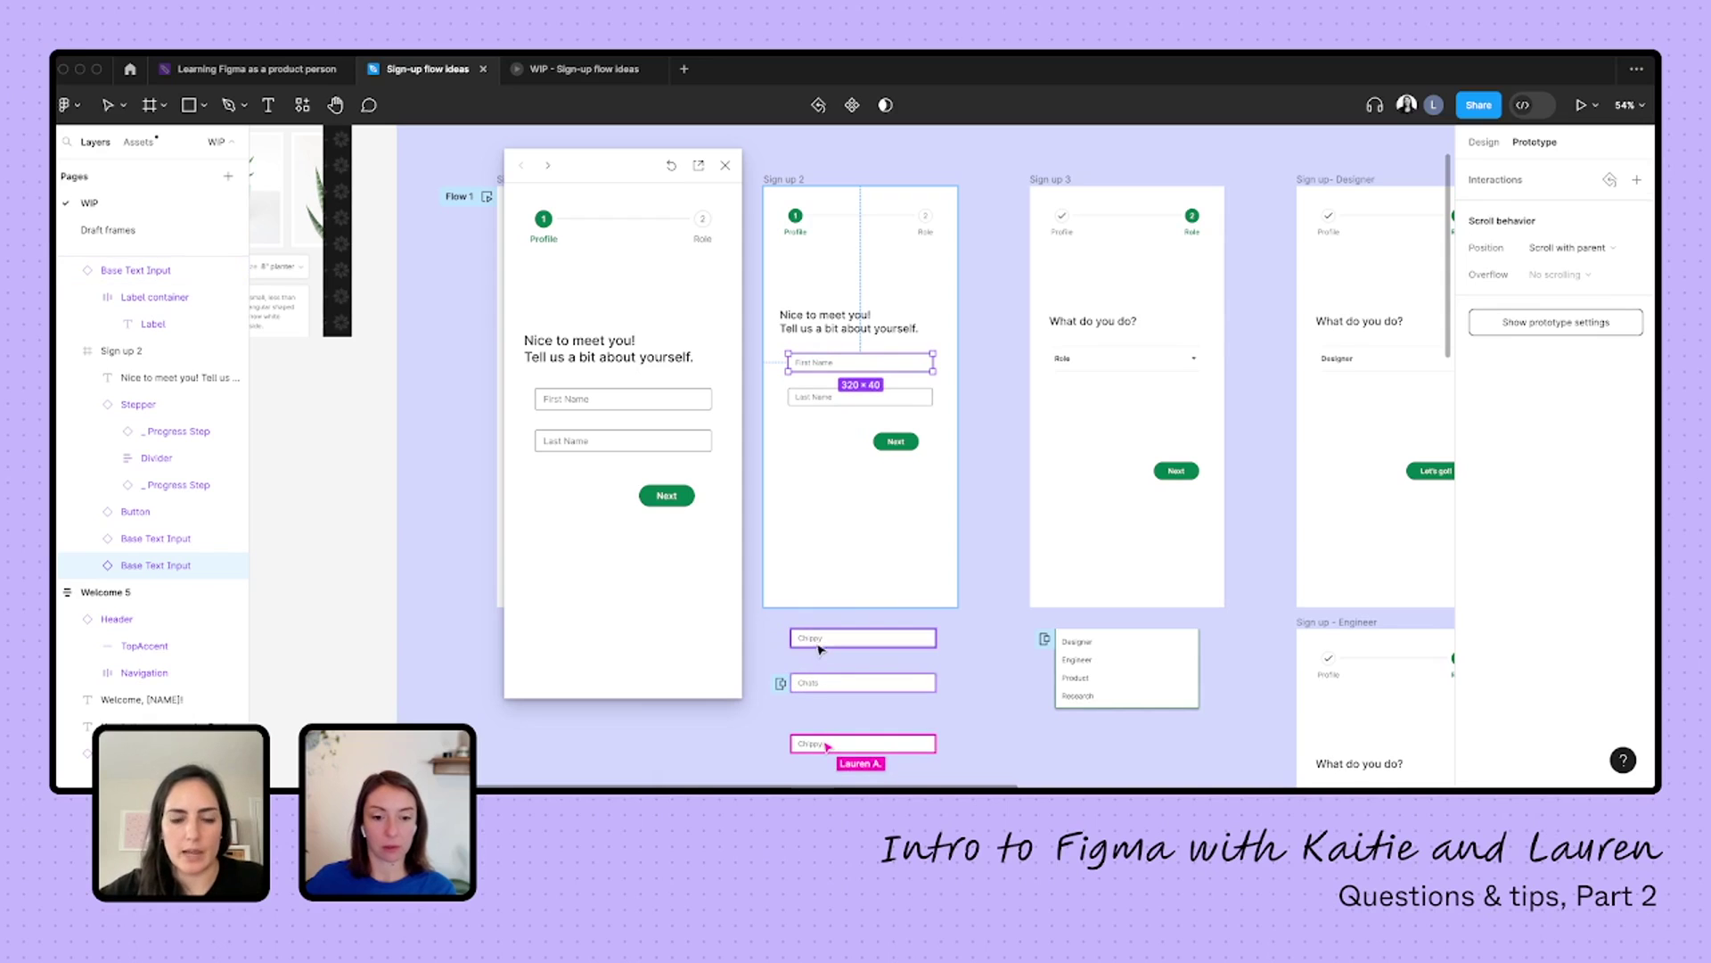
# - Detach the Chippy input instance from its component
pyautogui.scroll(-5, 820, 648)
pyautogui.rightClick(808, 444)
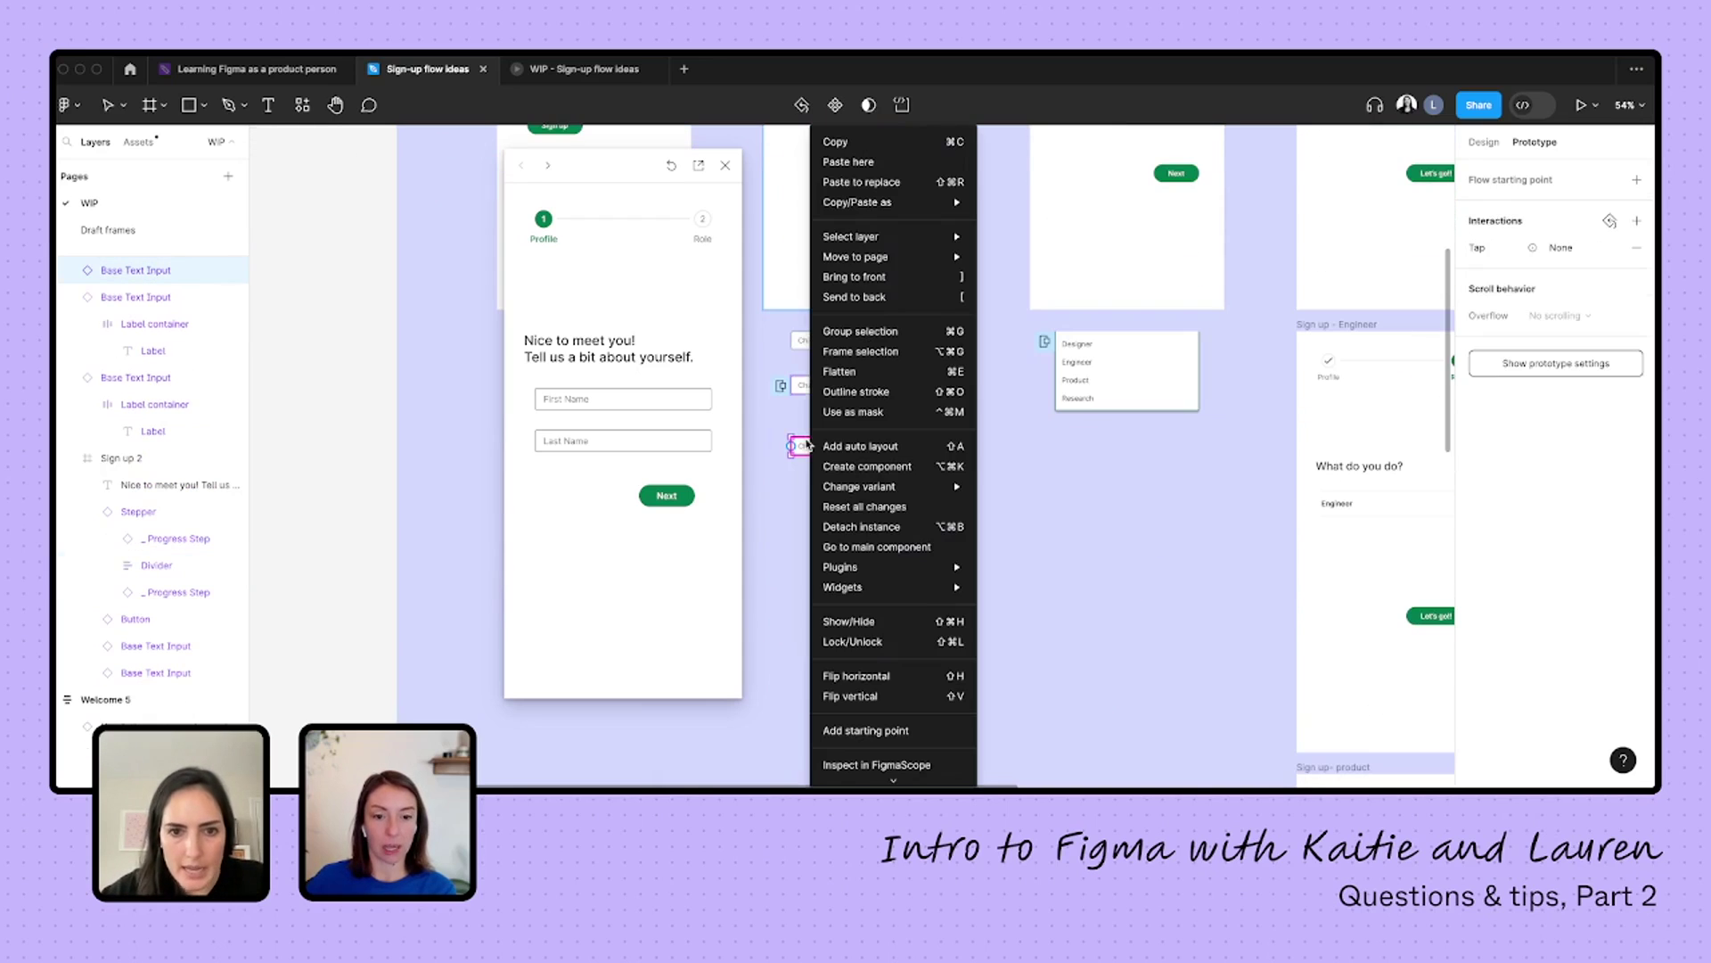
pyautogui.click(861, 527)
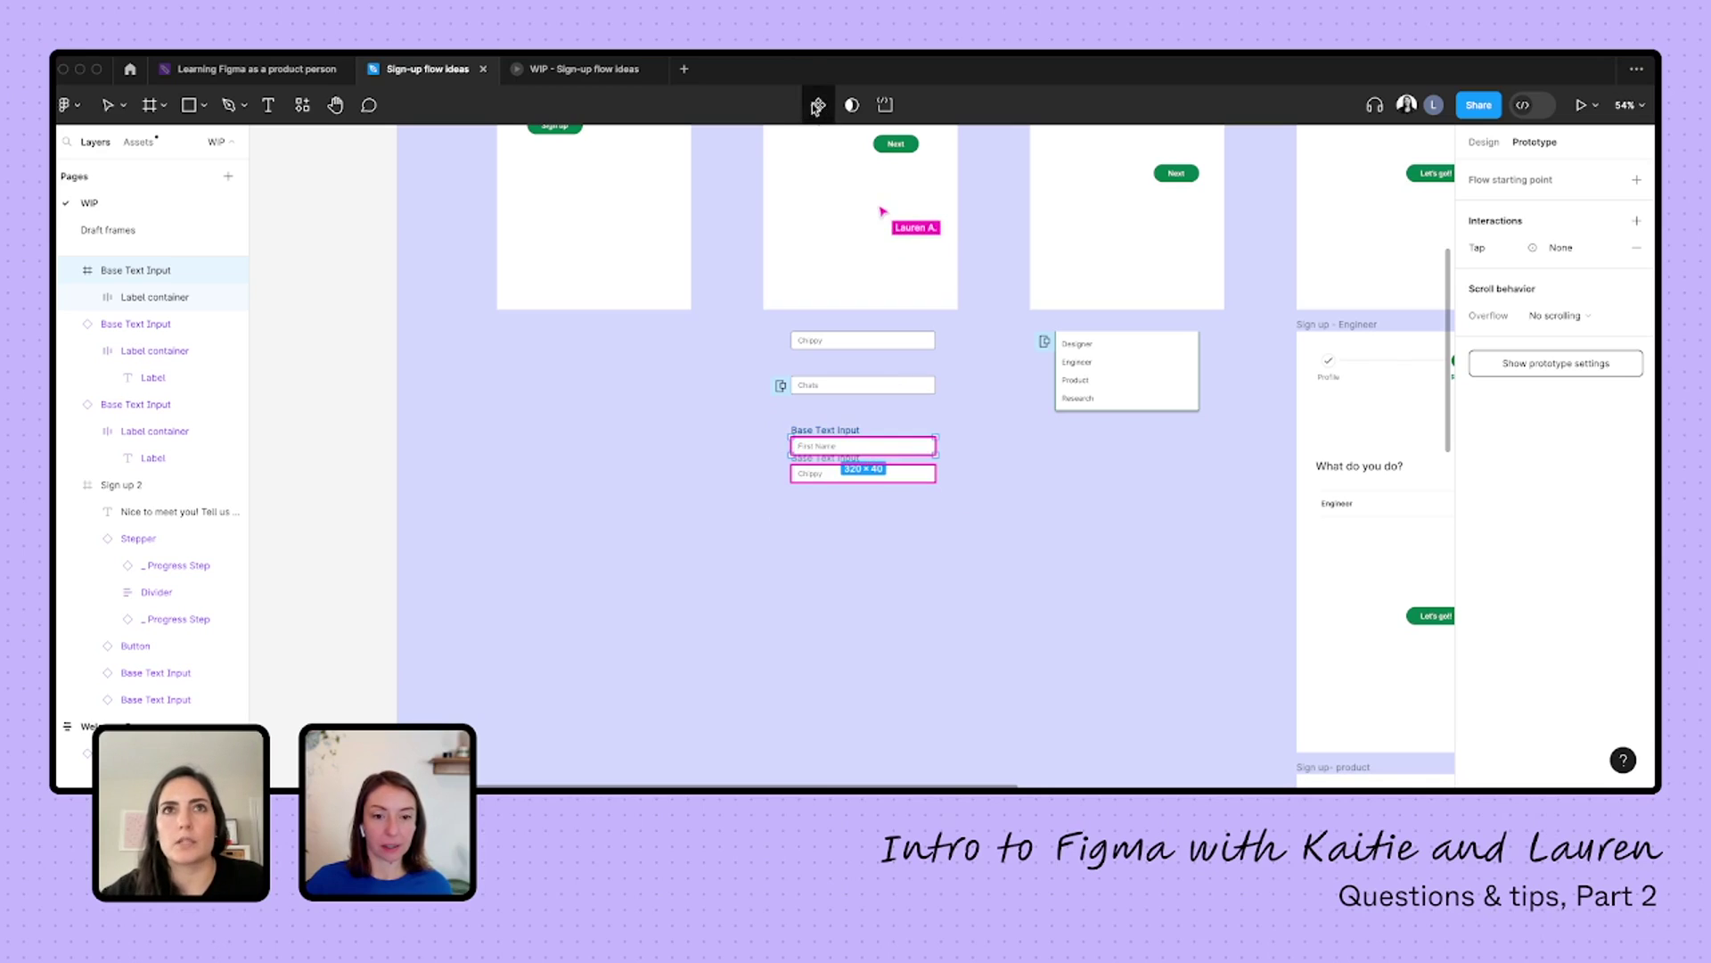
# - Combine the First Name and Chippy inputs into a Base Text Input component set
pyautogui.moveTo(778, 417); pyautogui.dragTo(972, 521)
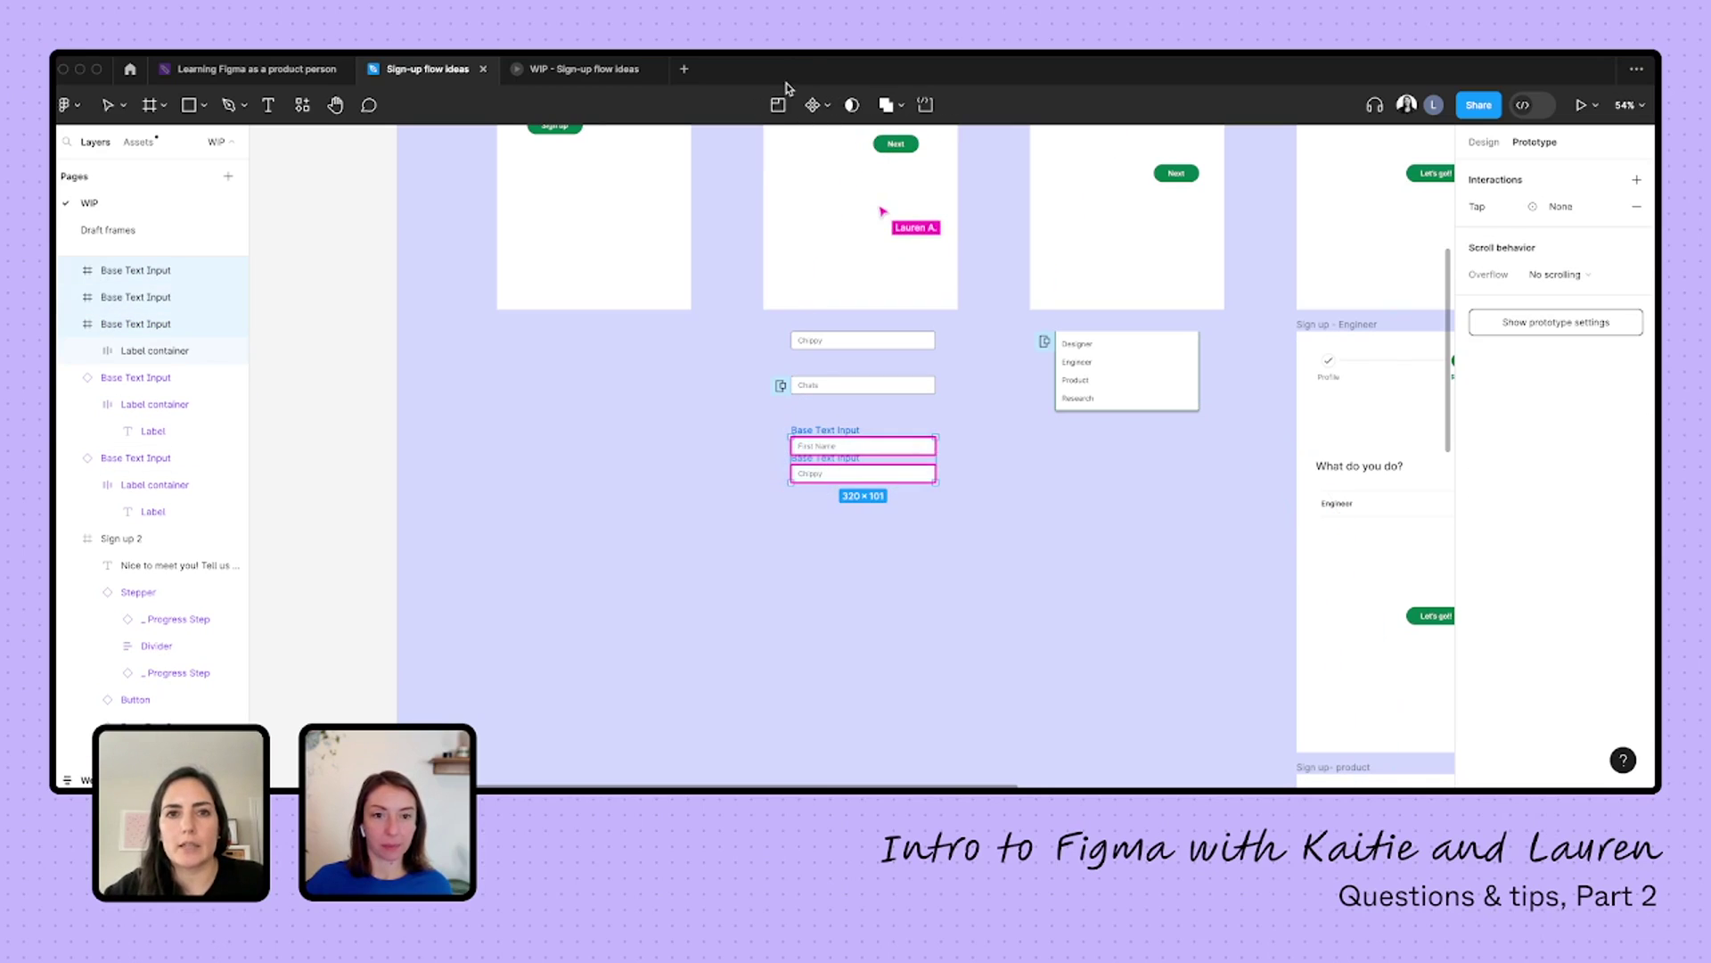
pyautogui.click(825, 114)
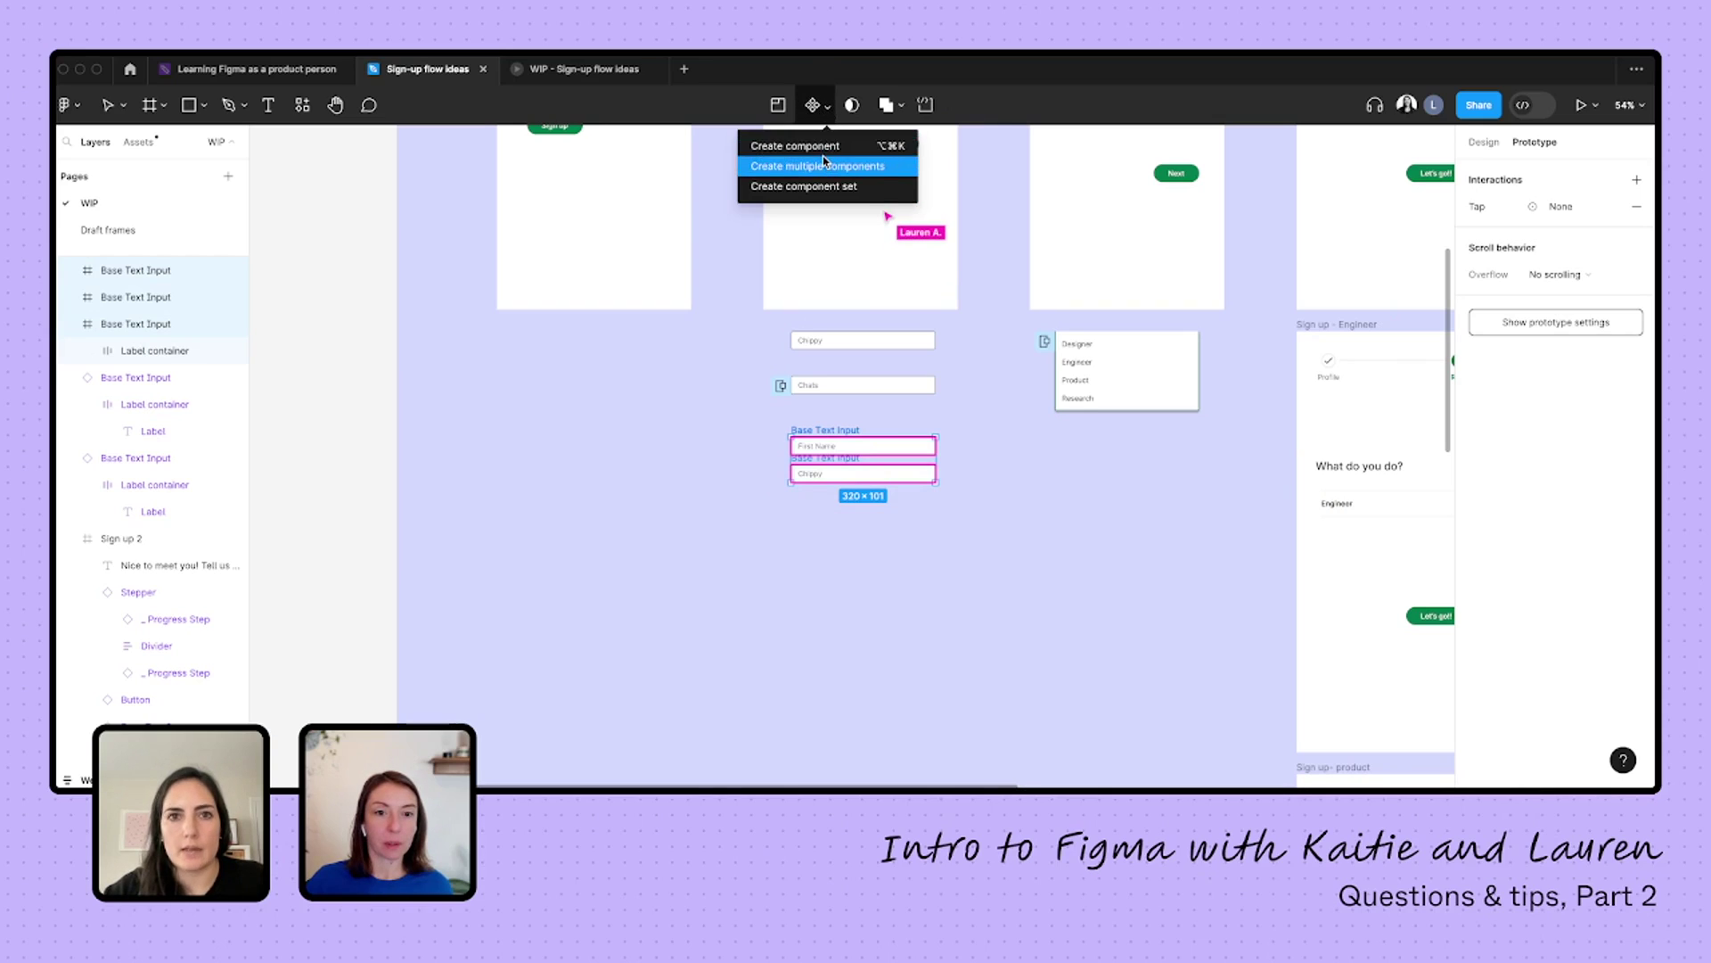
pyautogui.click(829, 183)
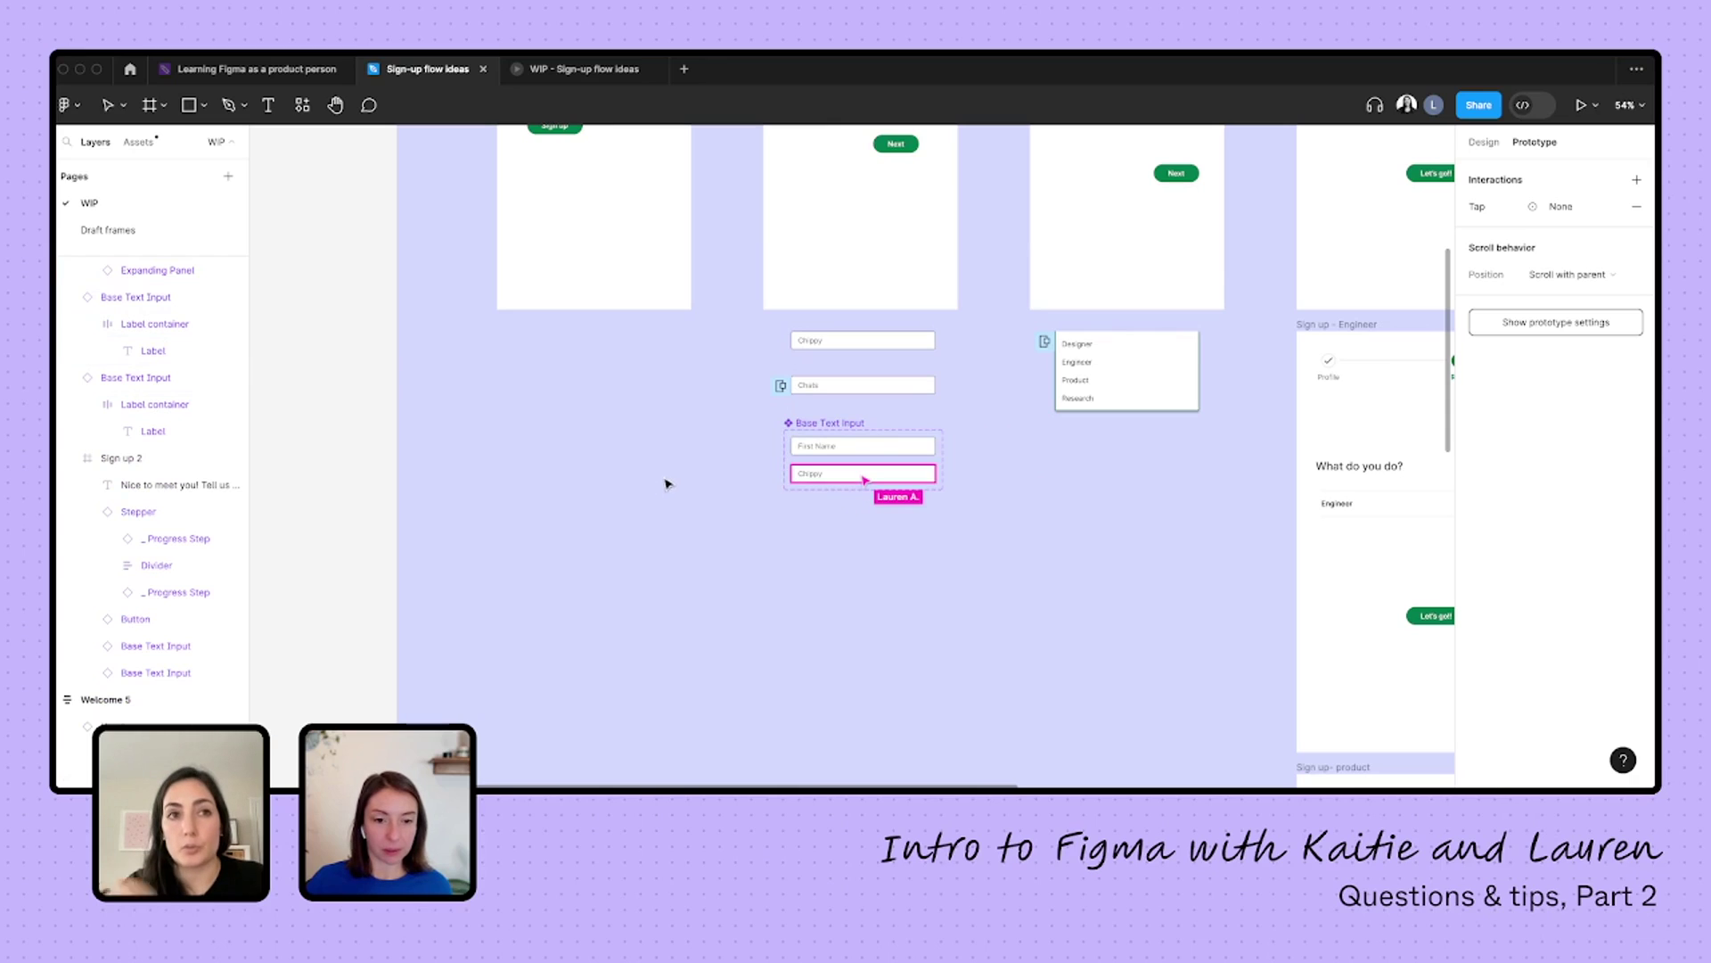
# - Show the variants' prototype interactions and inspect the First Name variant's tap interaction
pyautogui.click(838, 482)
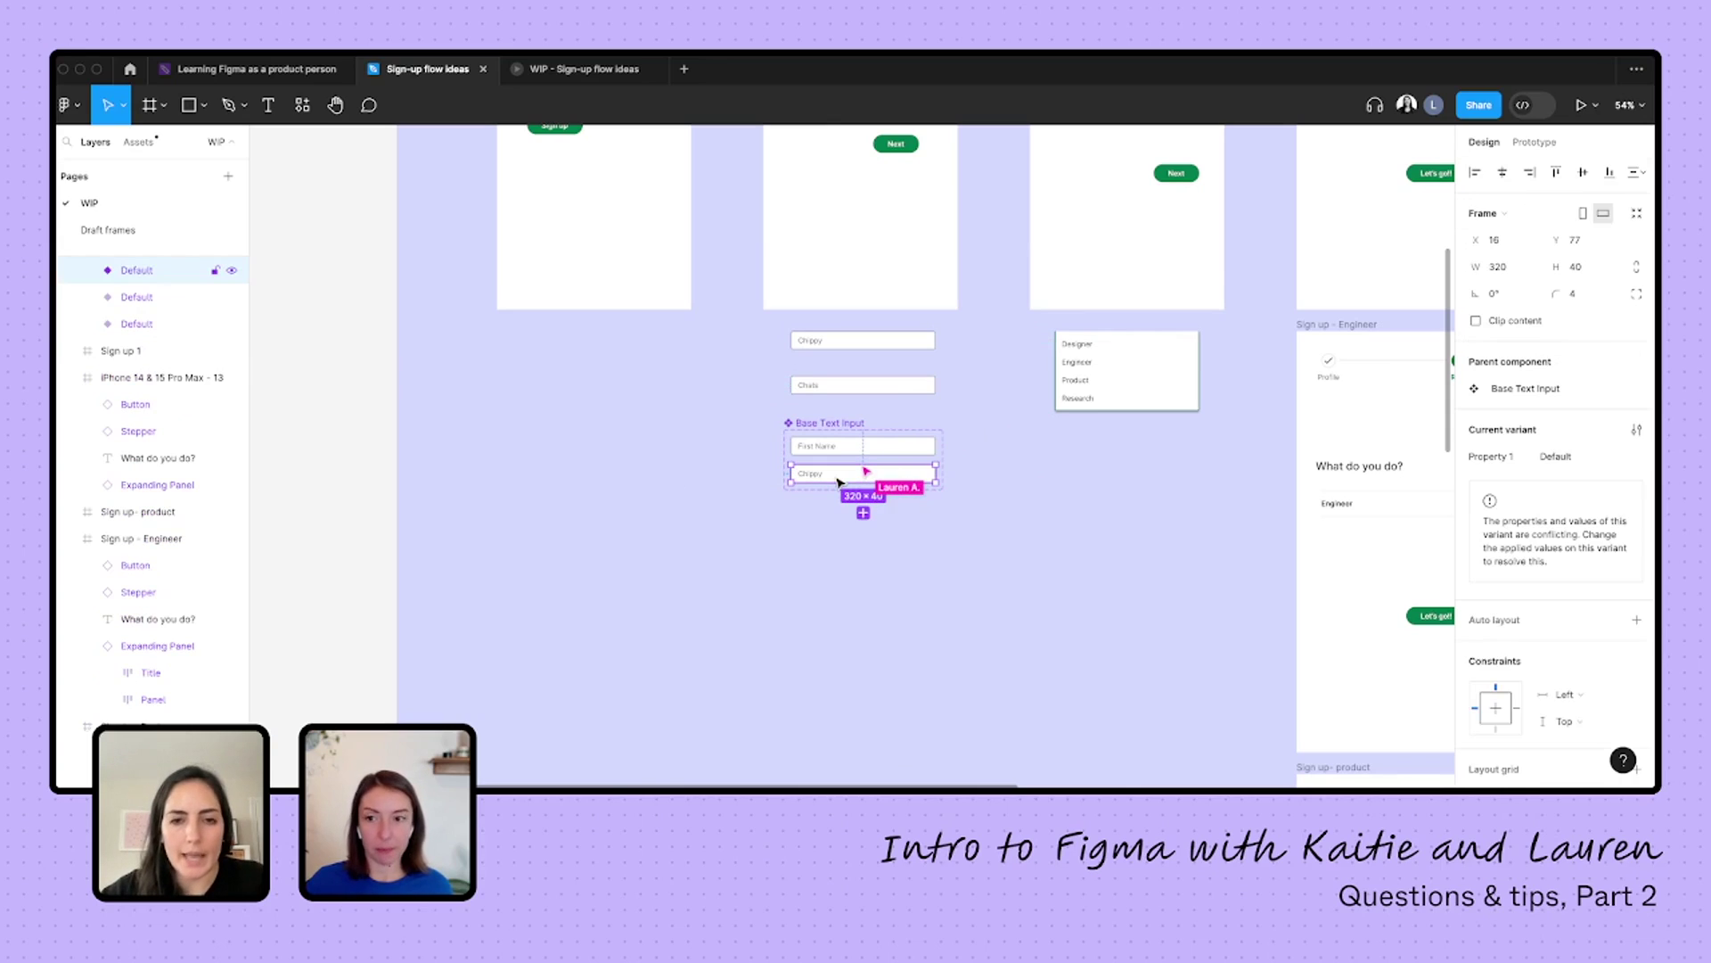
pyautogui.hotkey('shift', 'e')
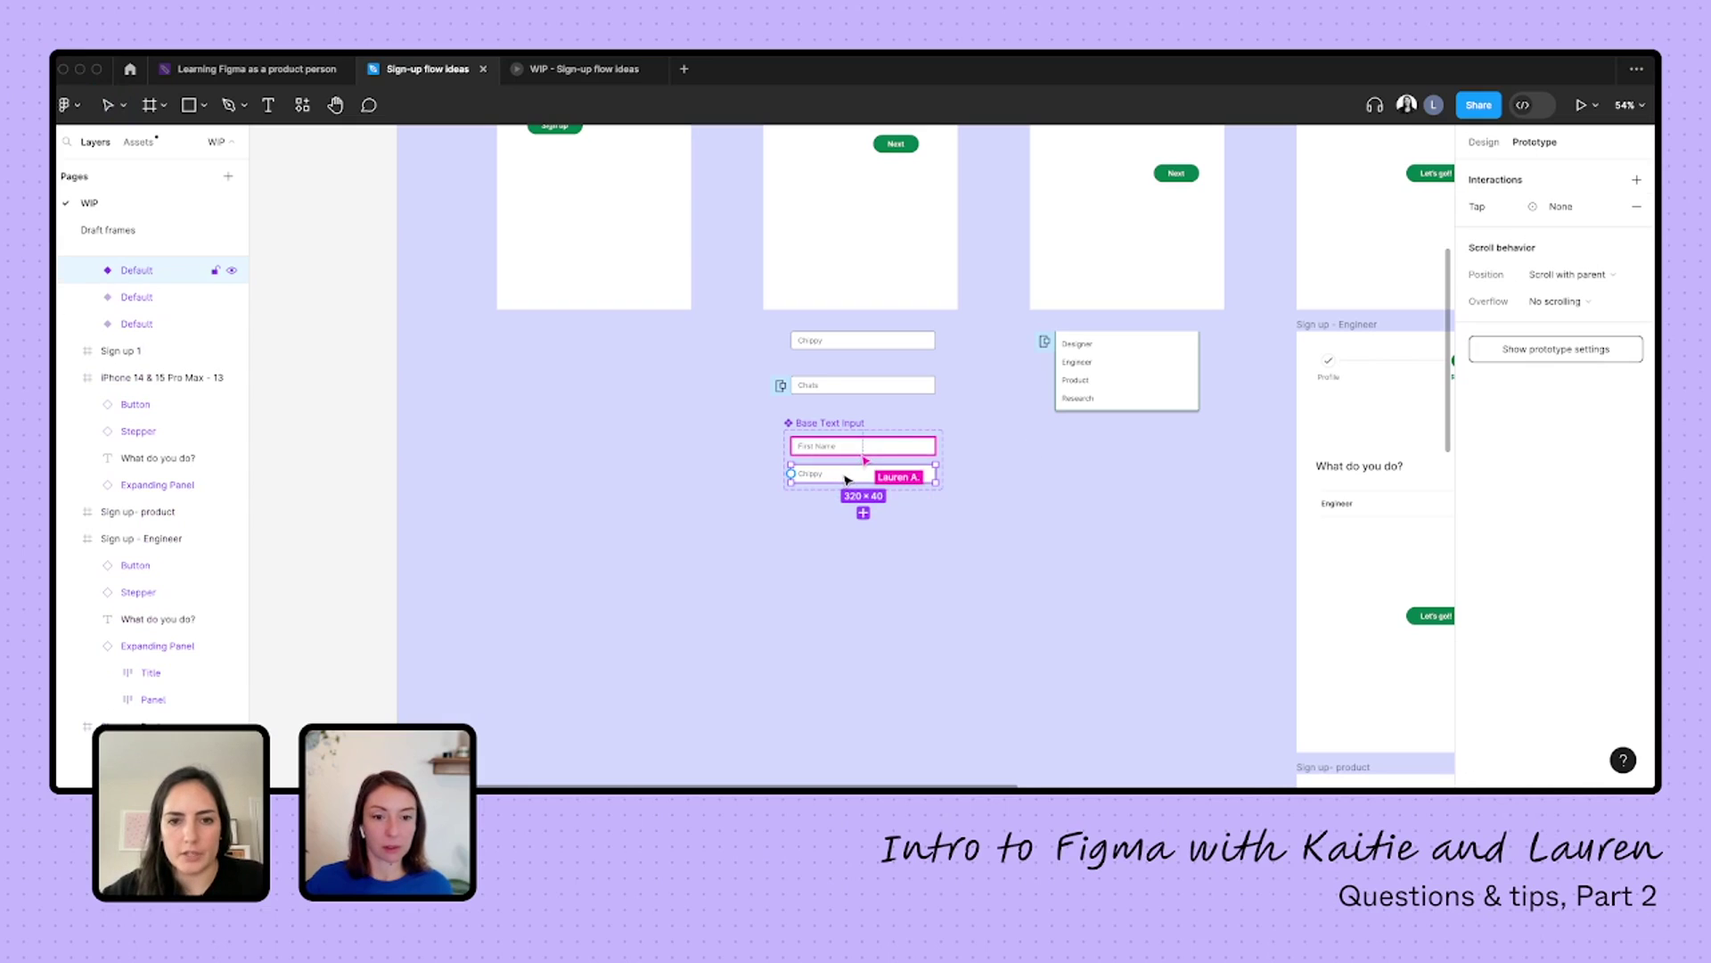
pyautogui.click(847, 449)
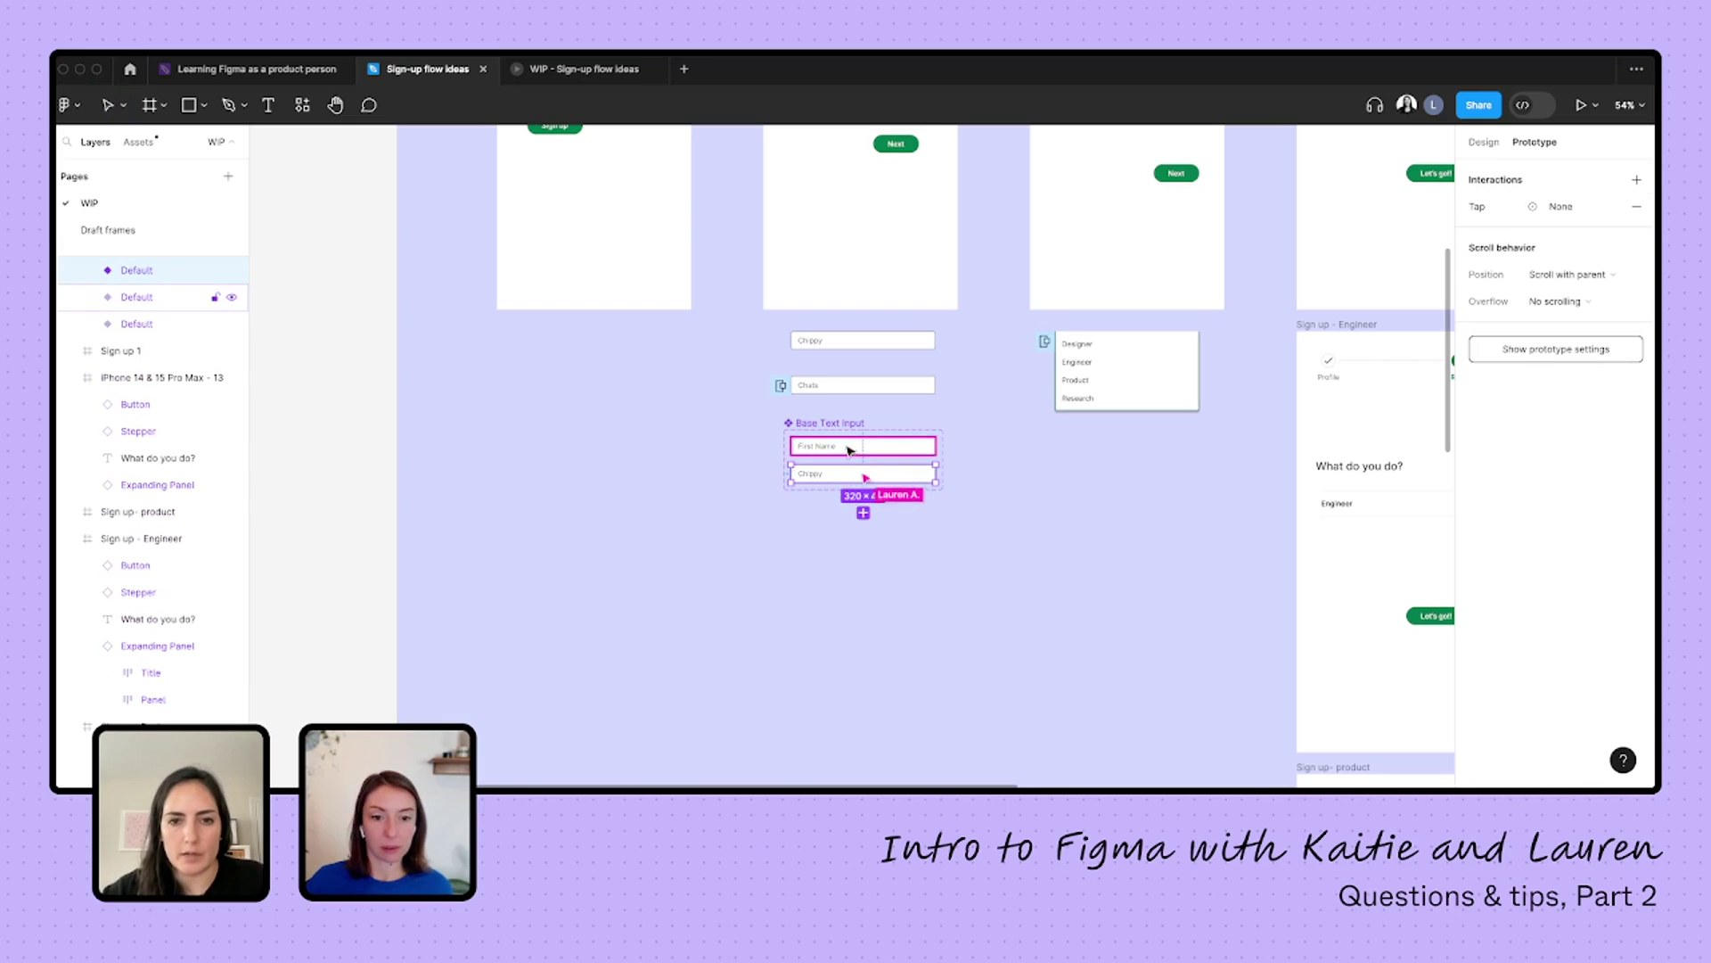
pyautogui.click(1484, 209)
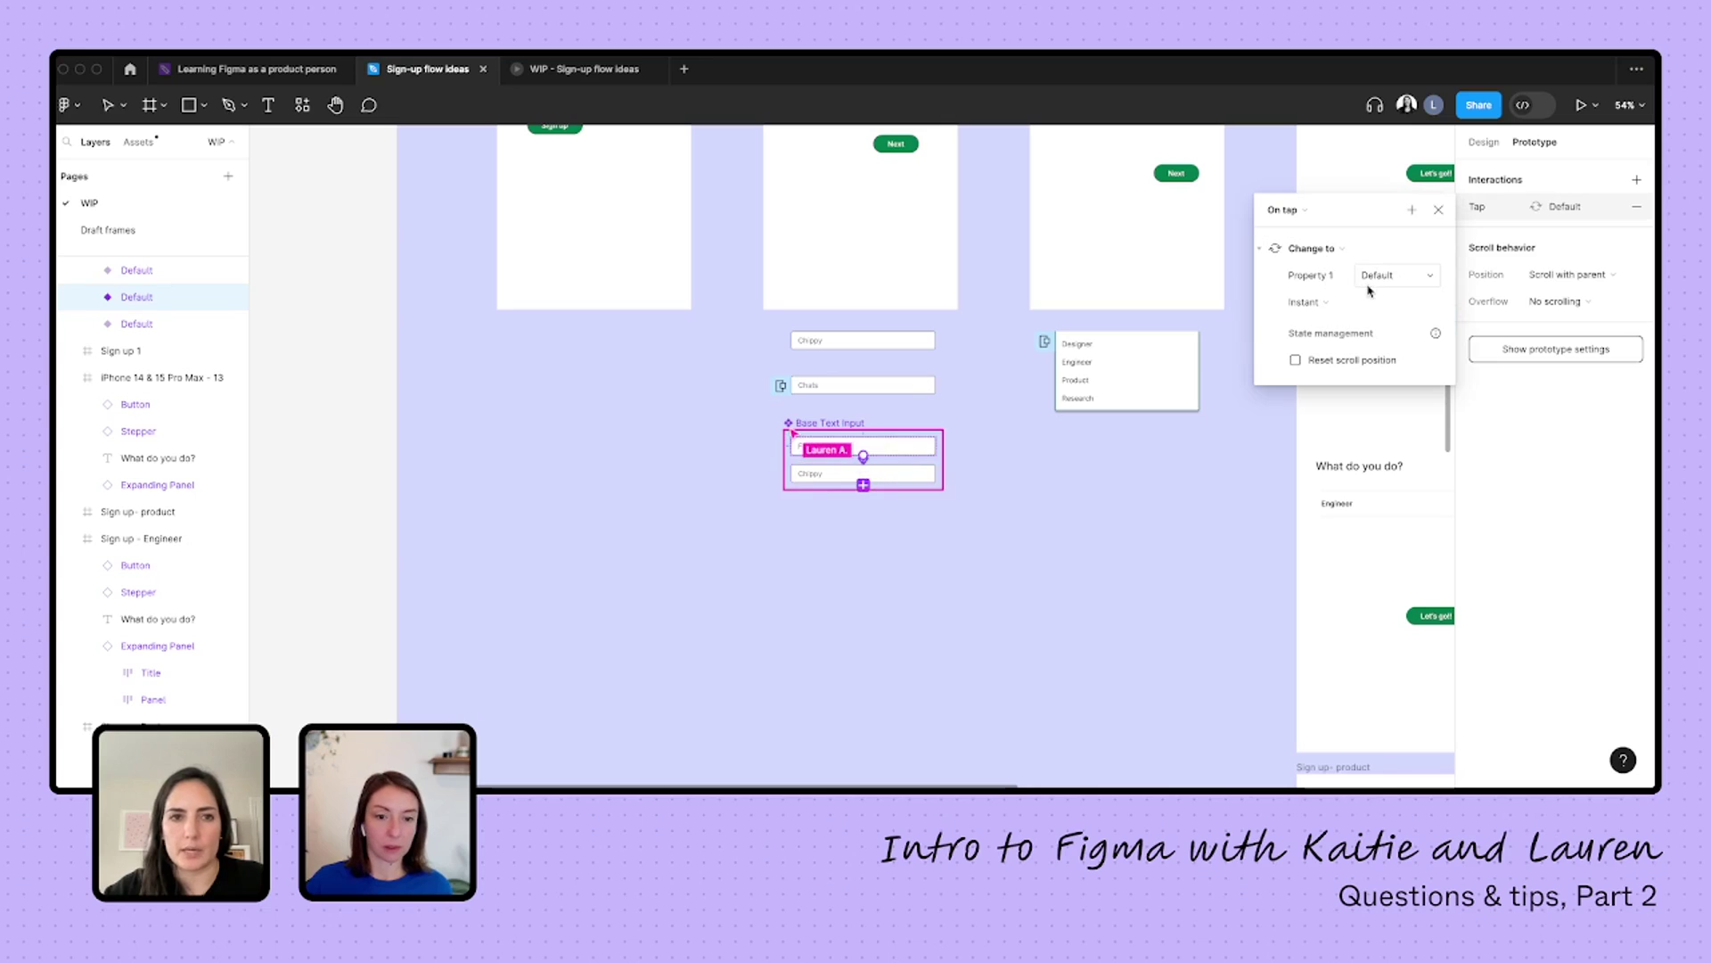
pyautogui.click(782, 492)
pyautogui.scroll(5, 779, 500)
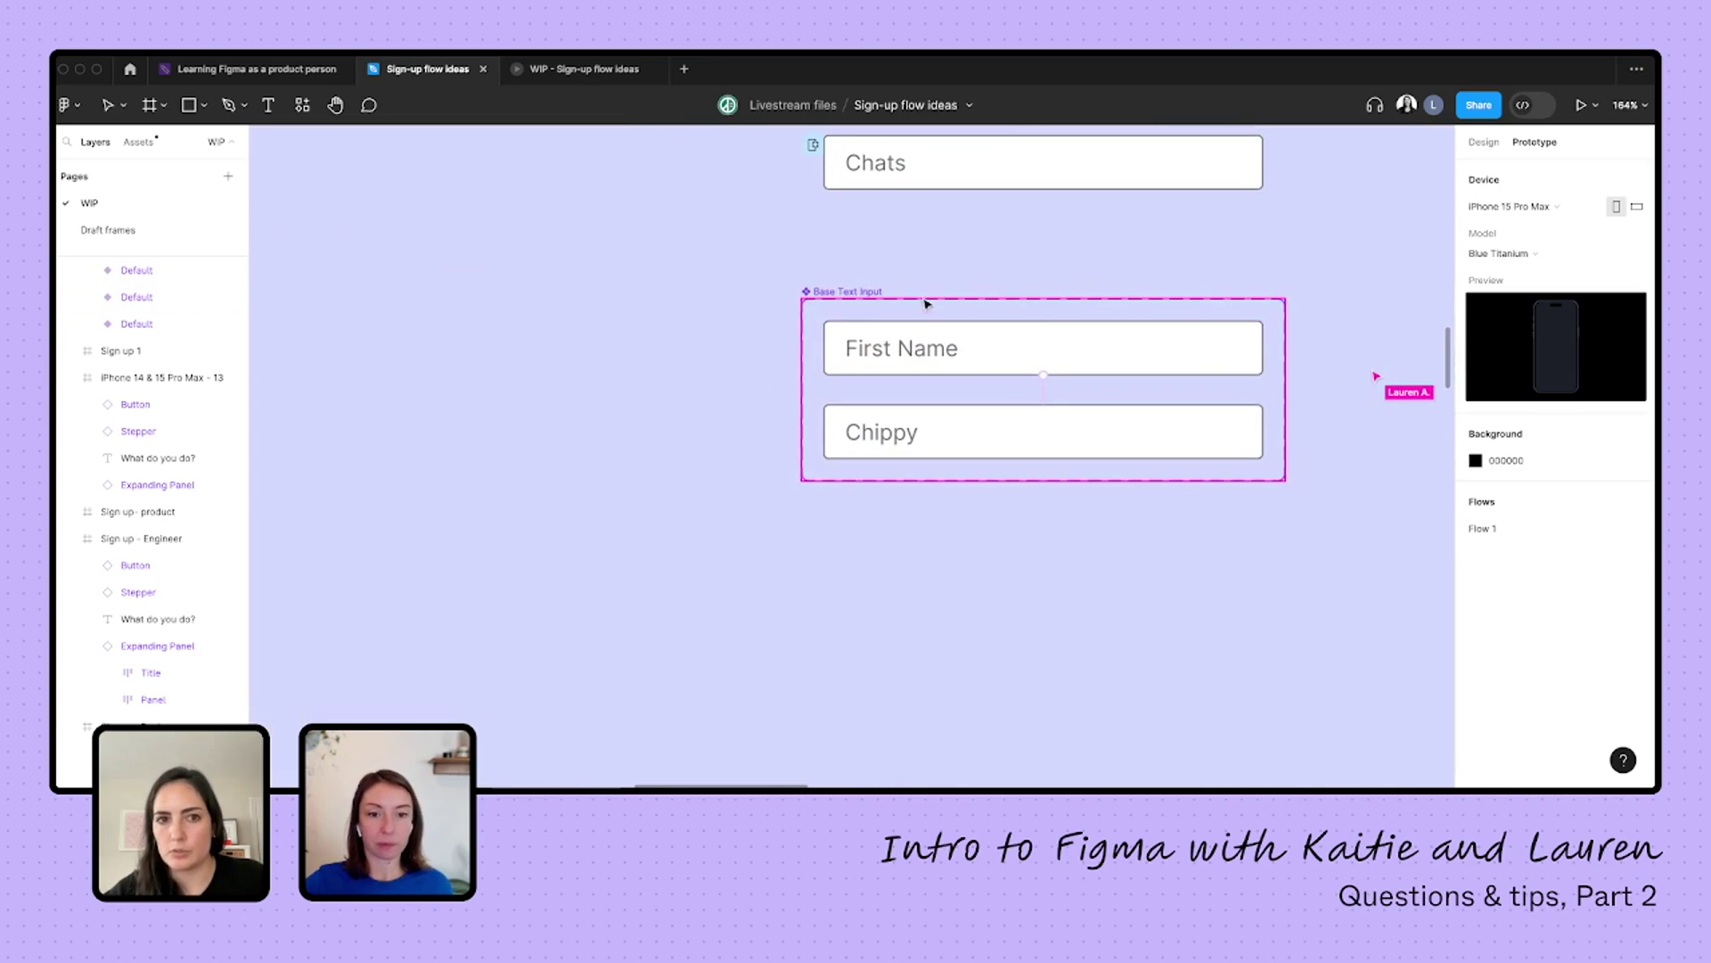
pyautogui.hscroll(2, 927, 303)
pyautogui.click(776, 326)
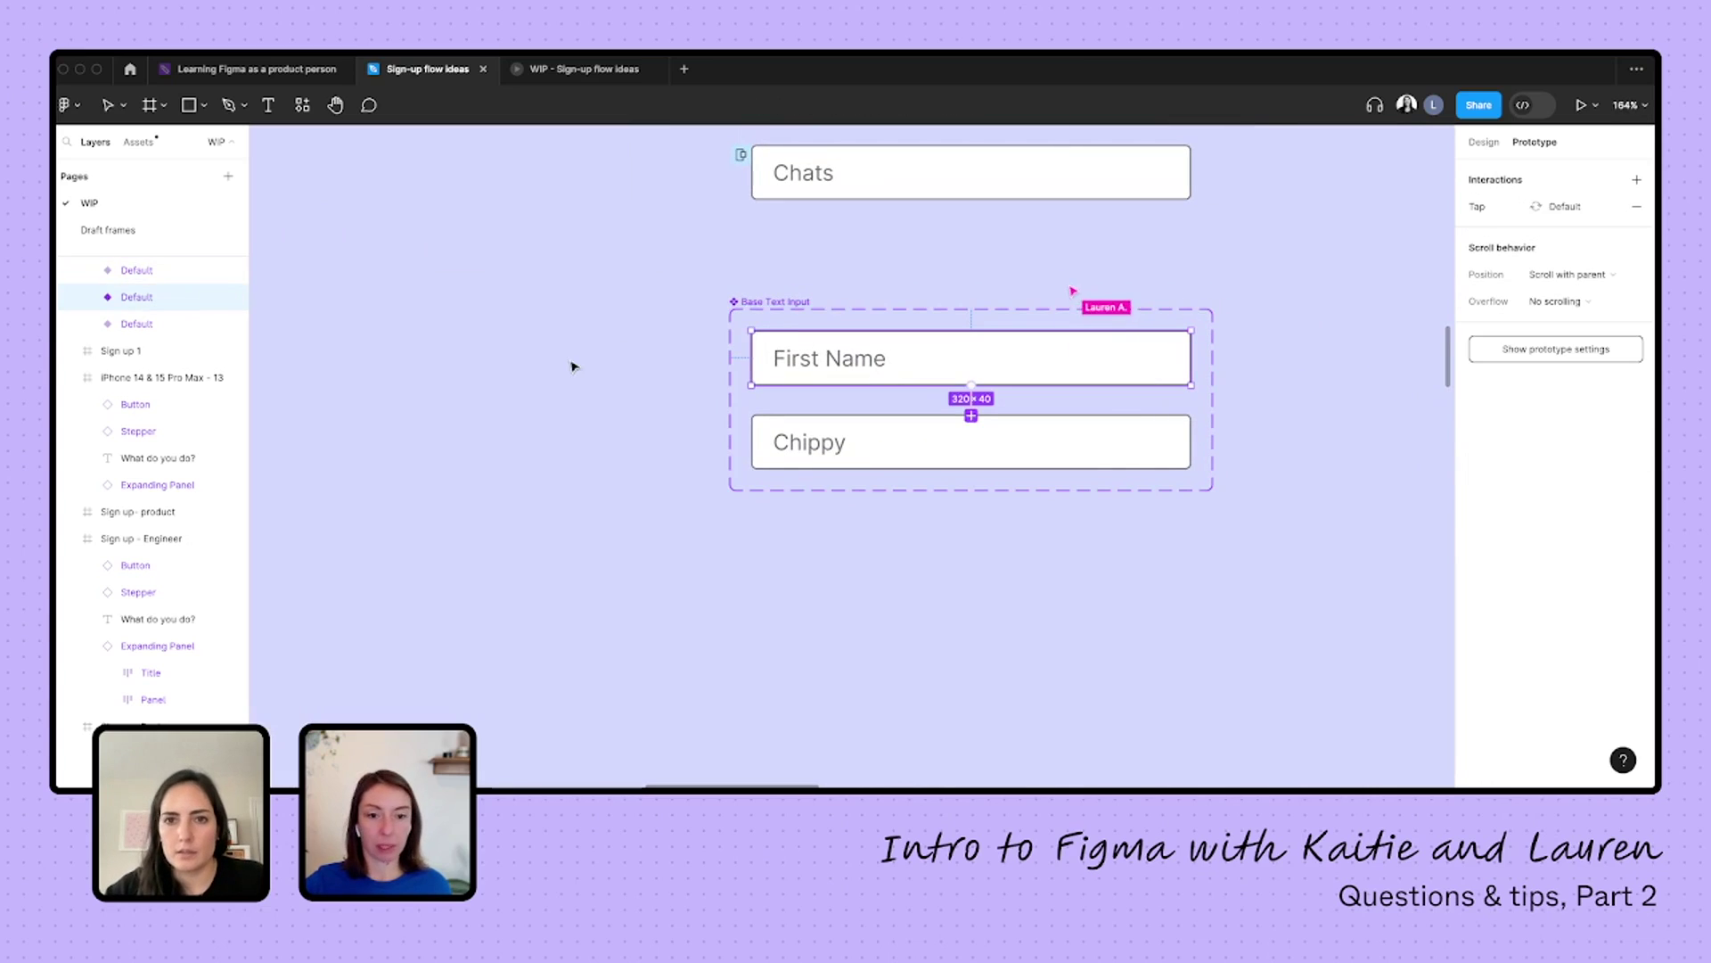
pyautogui.click(623, 351)
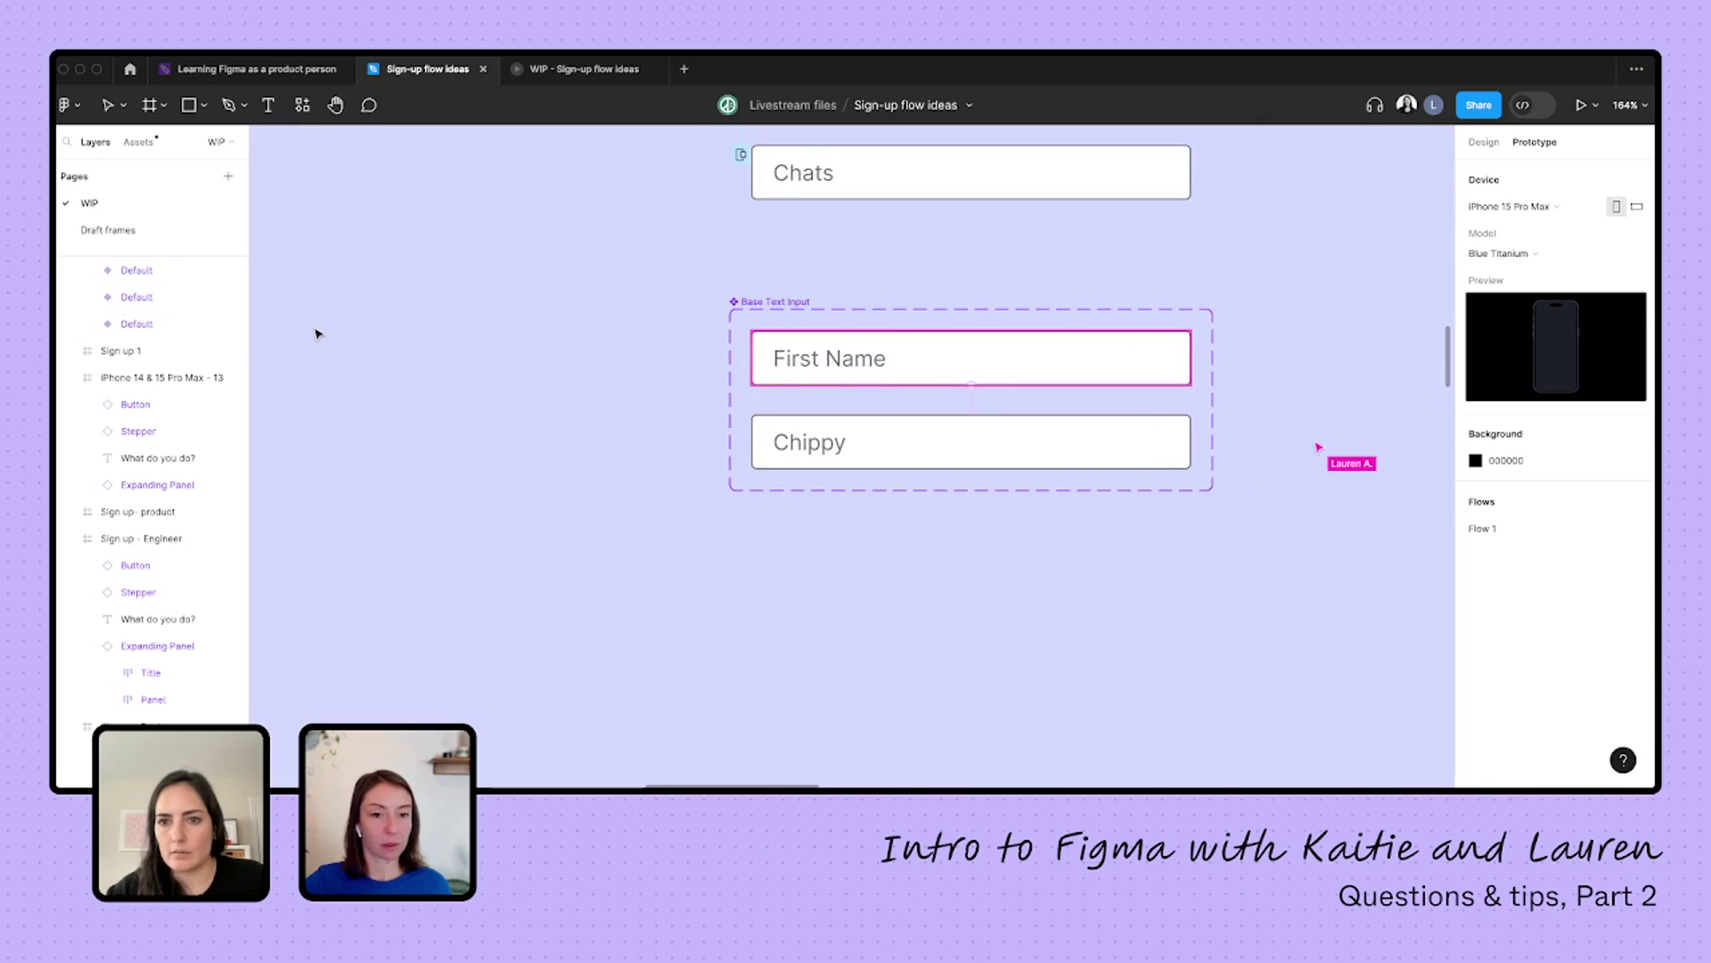
pyautogui.hscroll(2, 317, 333)
pyautogui.scroll(2, 180, 316)
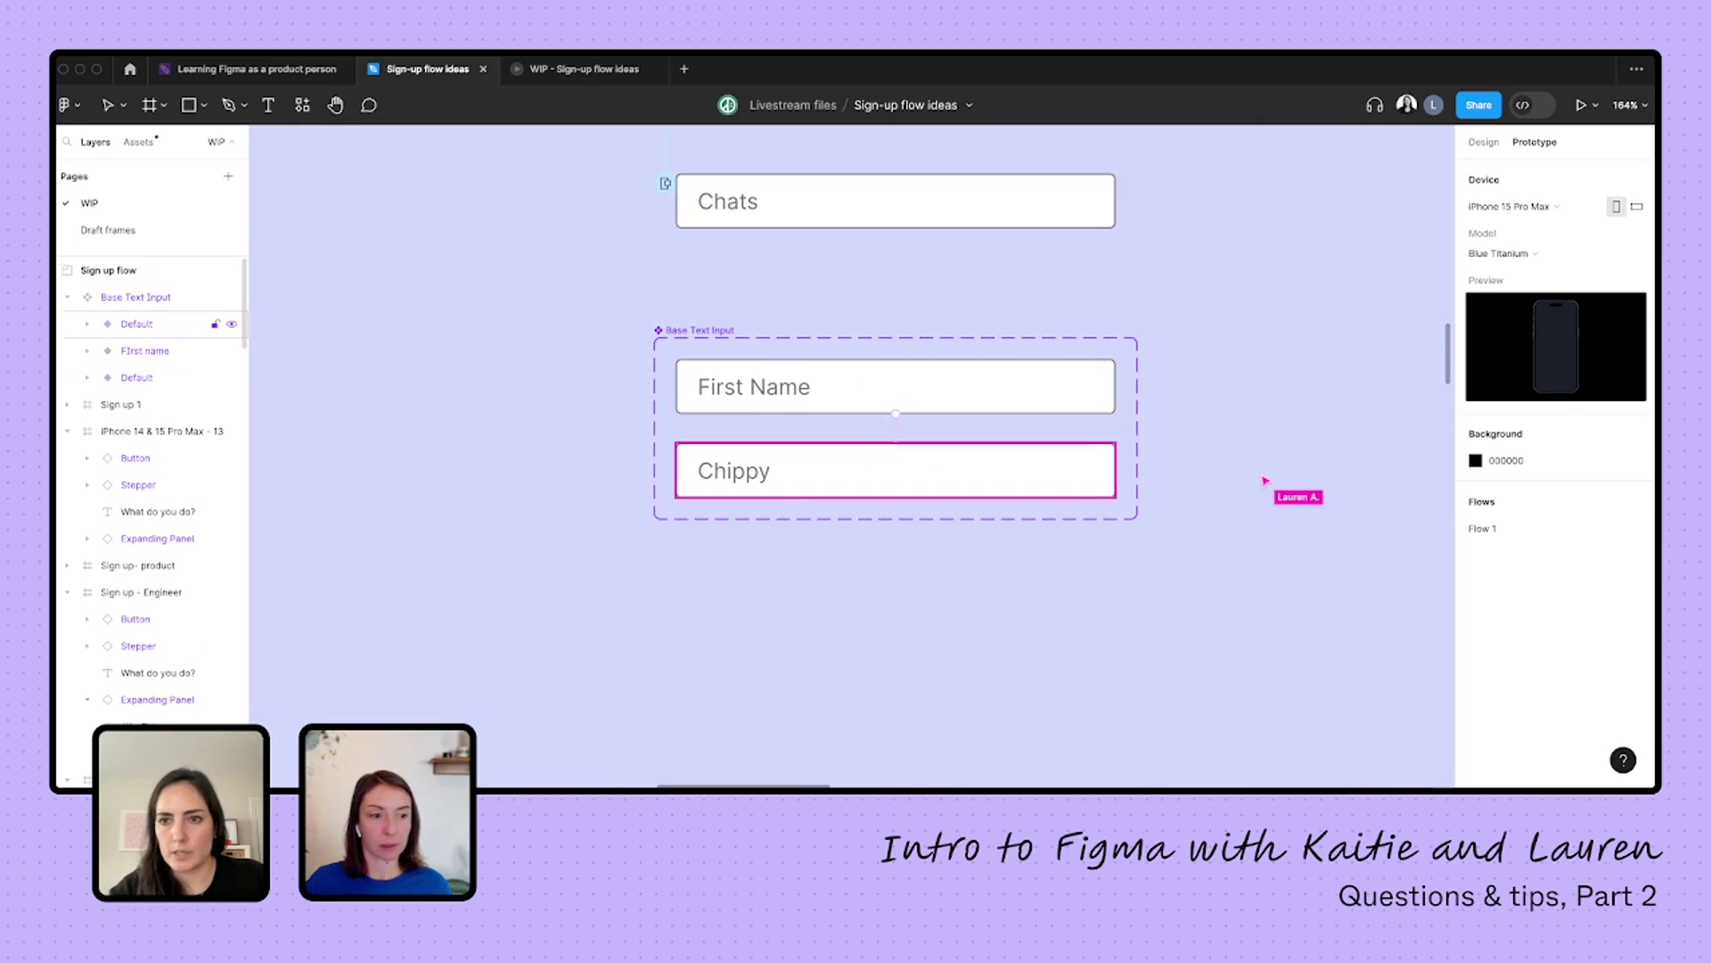
# - Set the First Name variant's tap interaction to change to the Chippy variant
pyautogui.click(767, 398)
pyautogui.click(1485, 214)
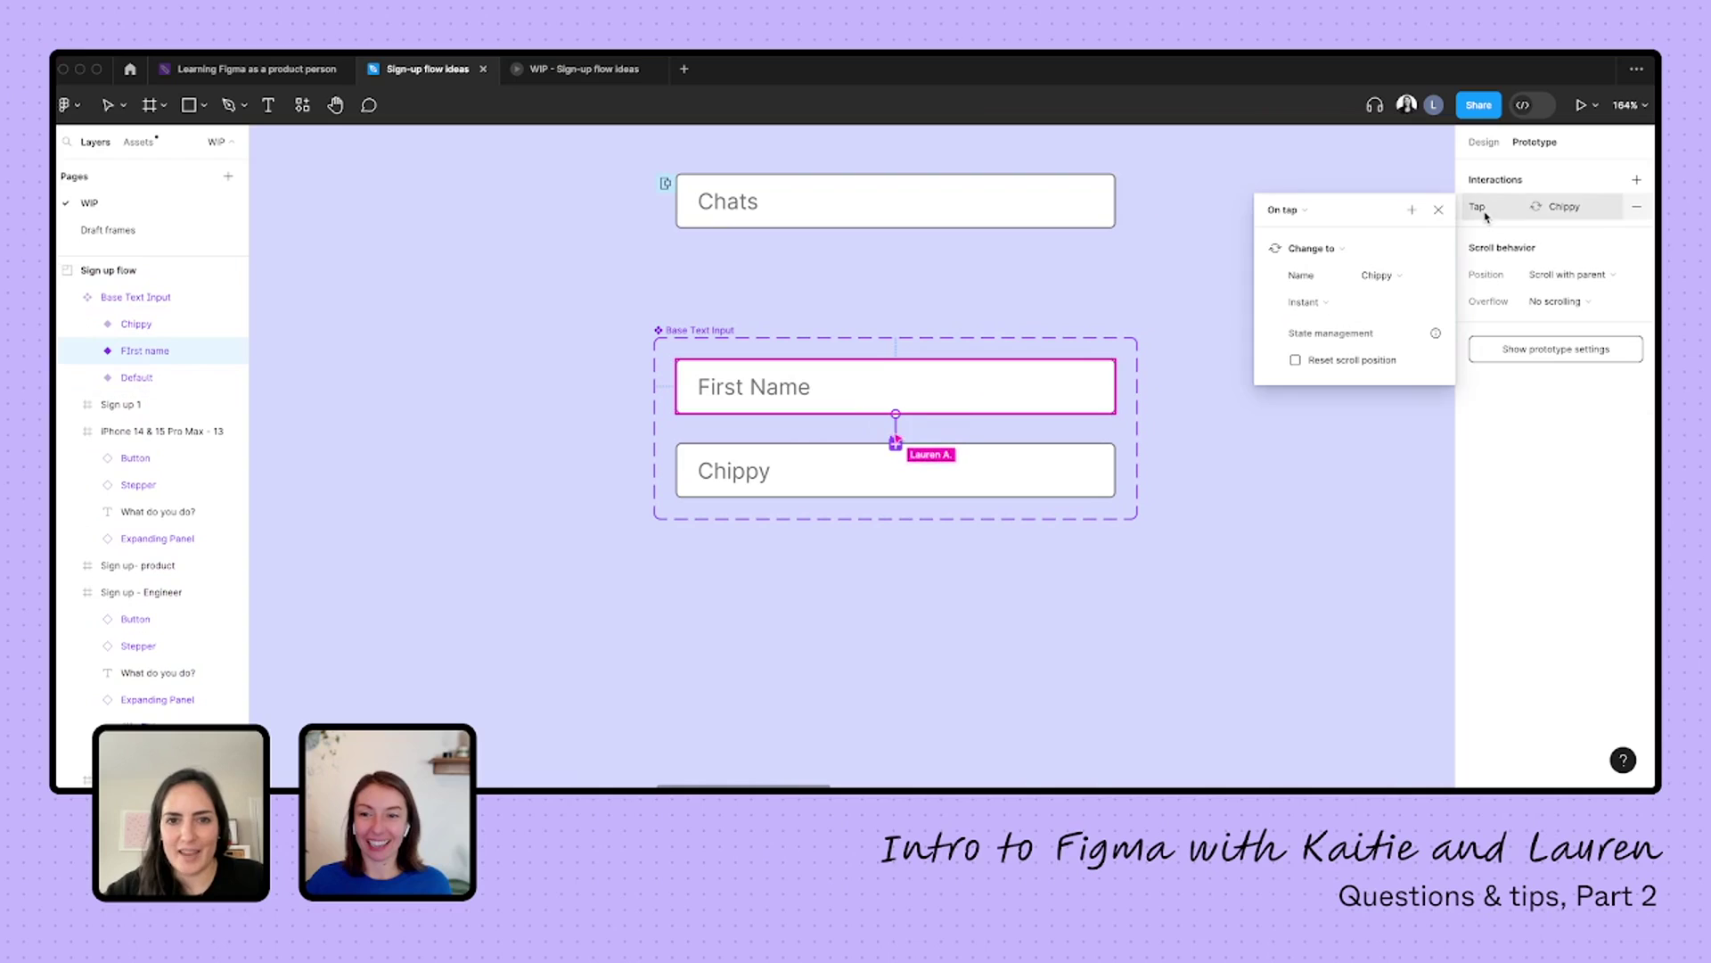
pyautogui.click(1372, 275)
pyautogui.click(1343, 287)
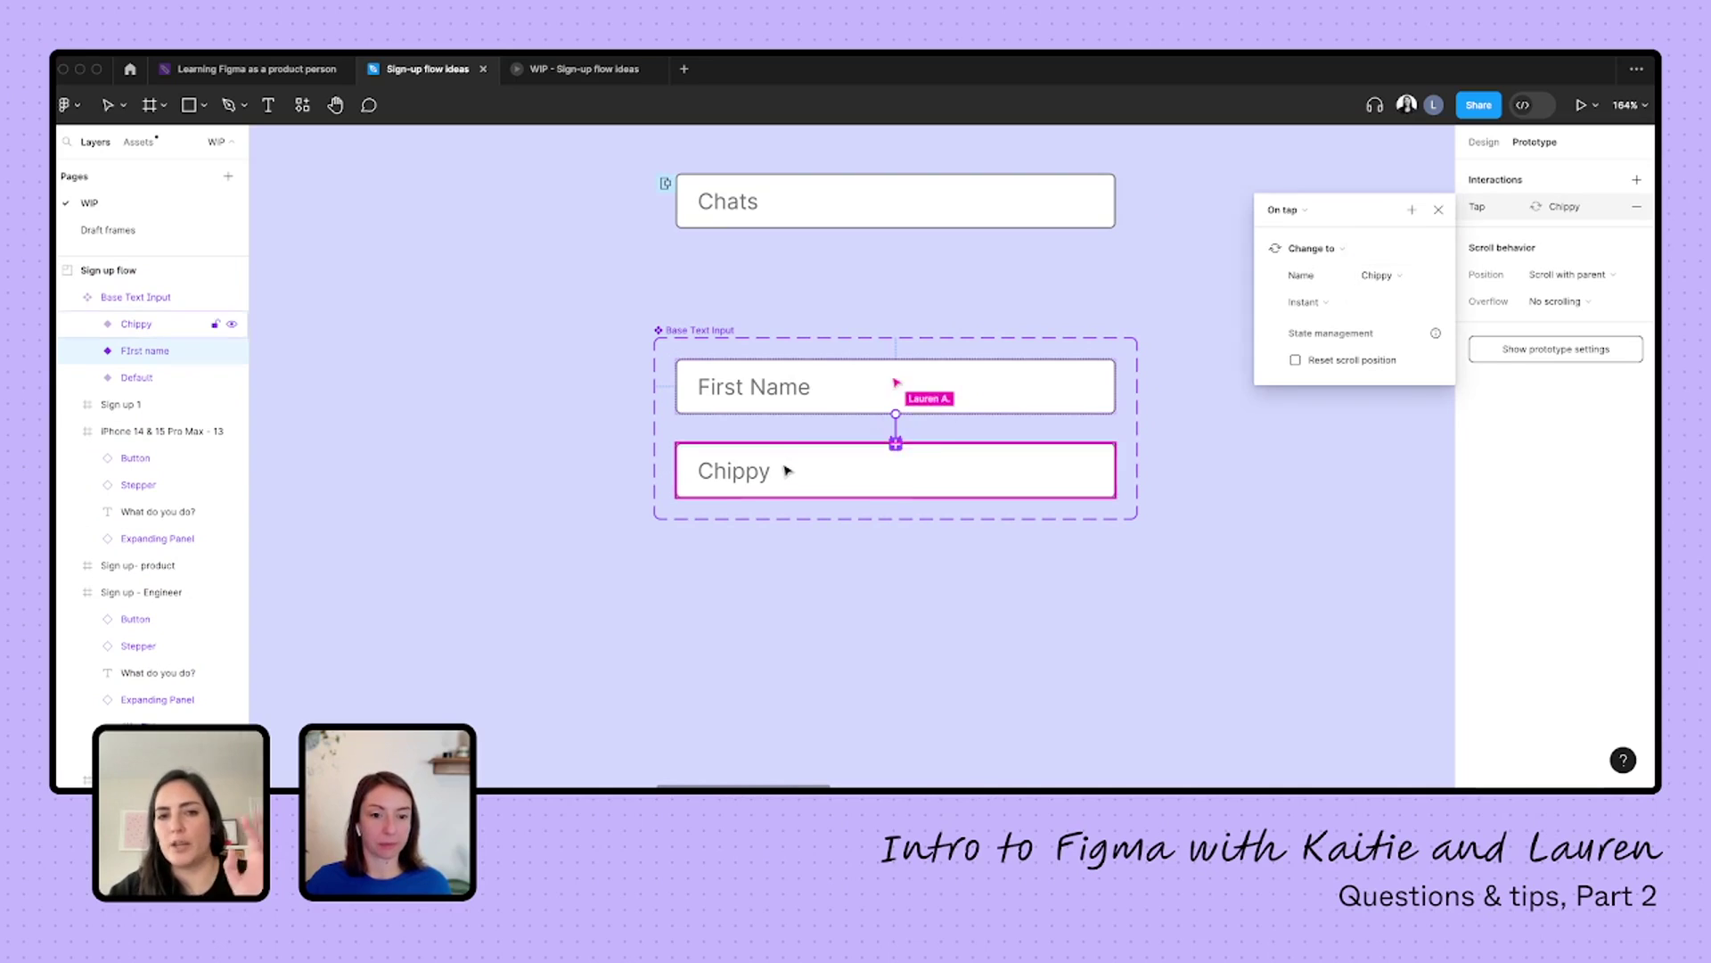
pyautogui.click(784, 469)
pyautogui.press('Escape')
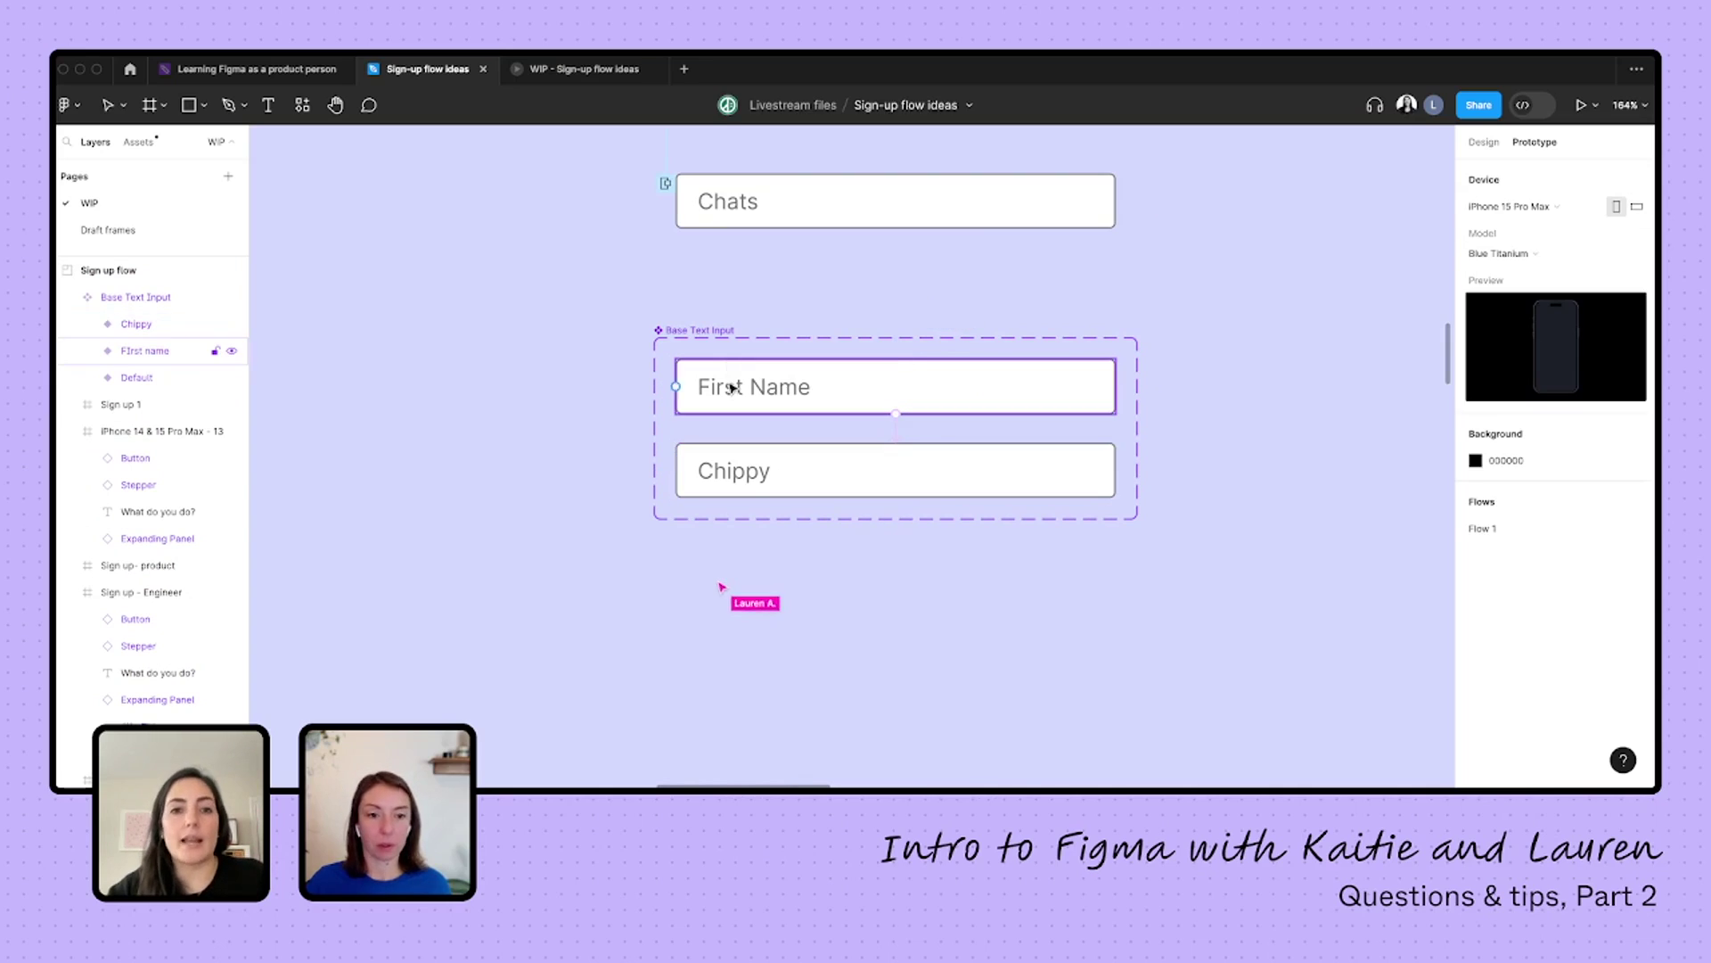
pyautogui.scroll(-5, 731, 389)
# - Select the Sign up 2 screen and show its prototype connections and flows
pyautogui.click(716, 413)
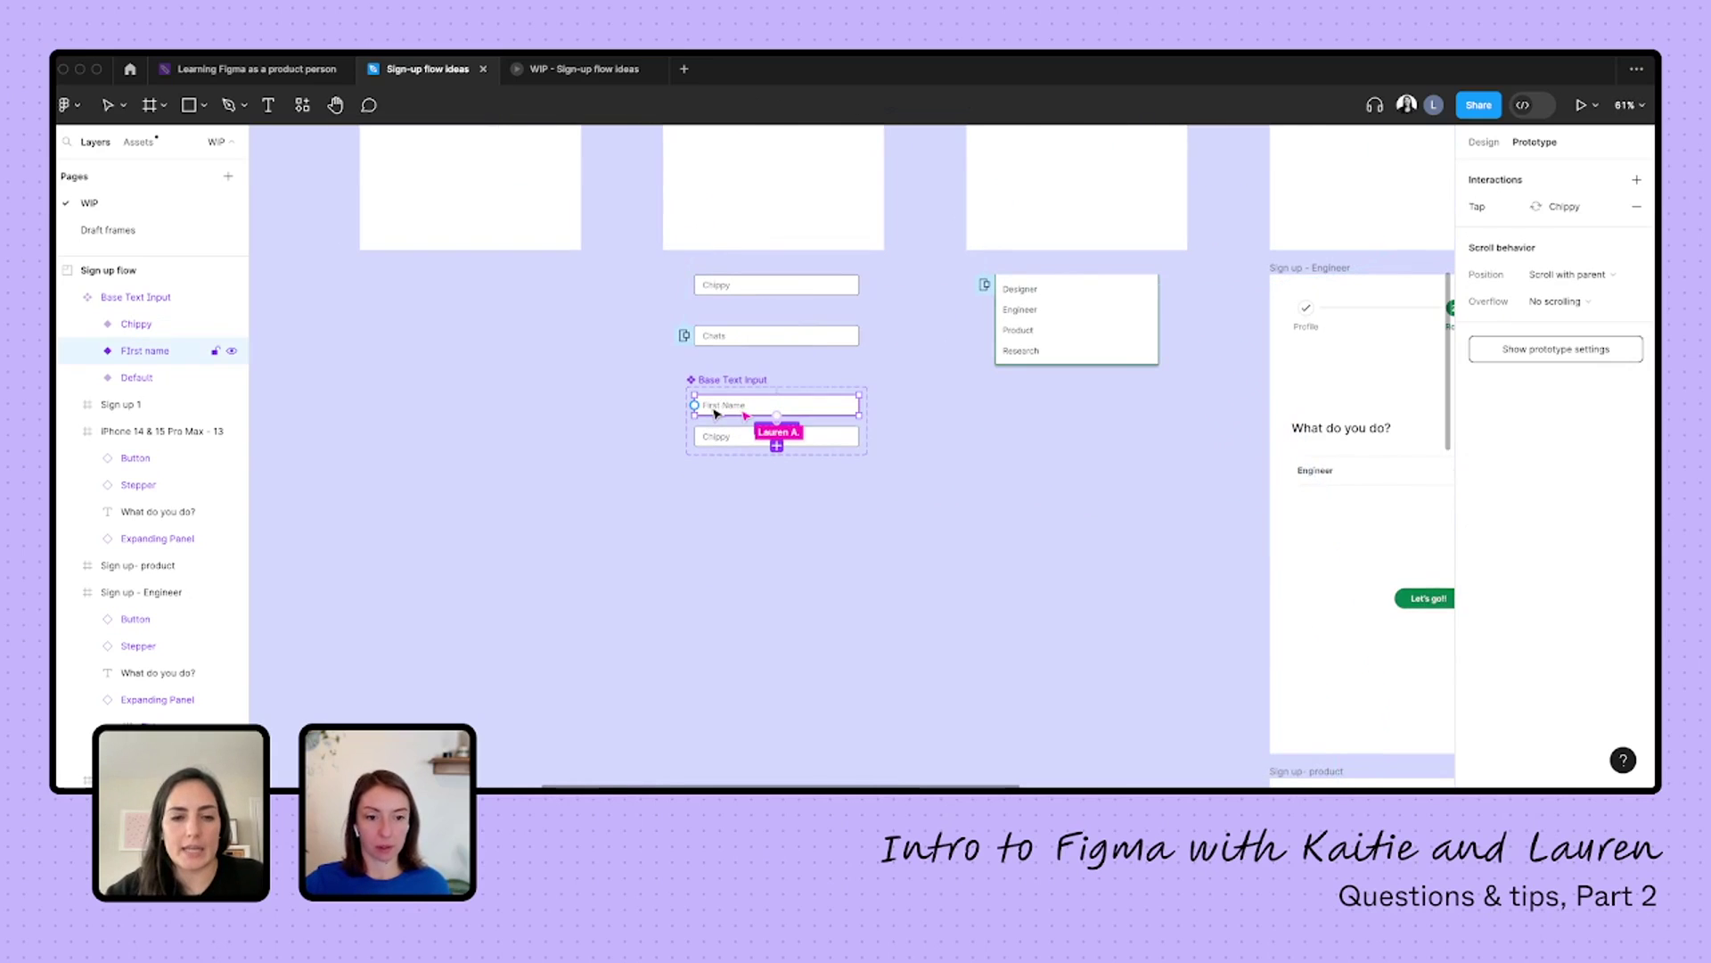
pyautogui.scroll(5, 716, 412)
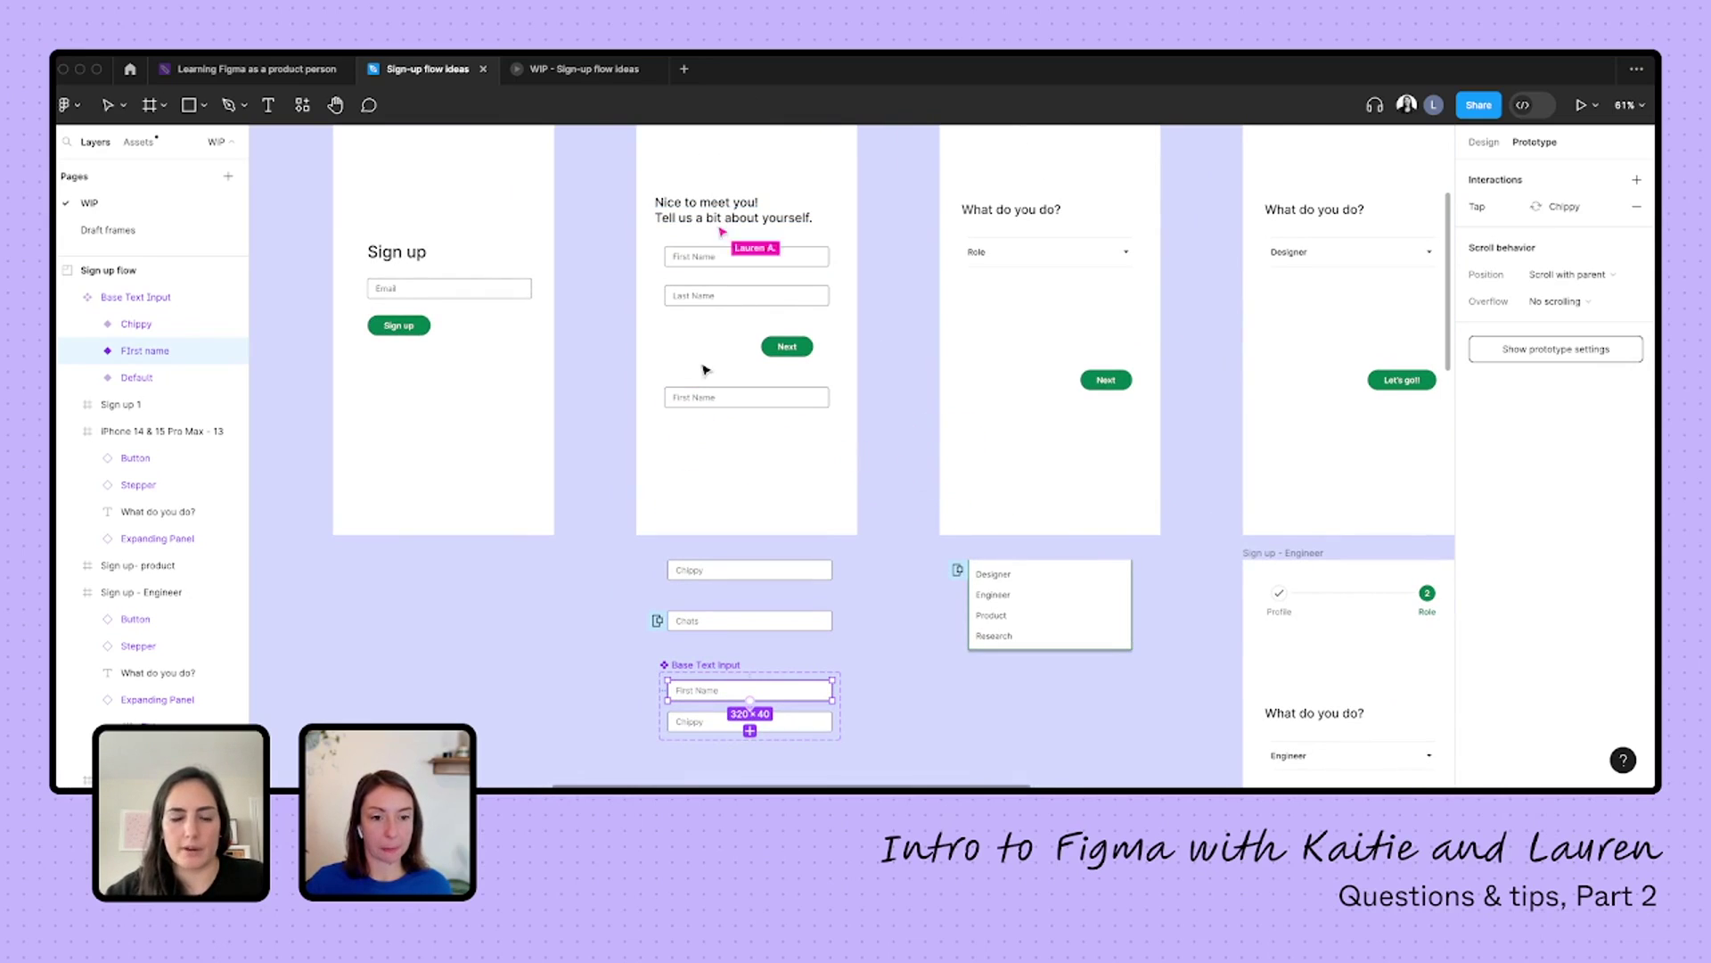
pyautogui.scroll(3, 747, 435)
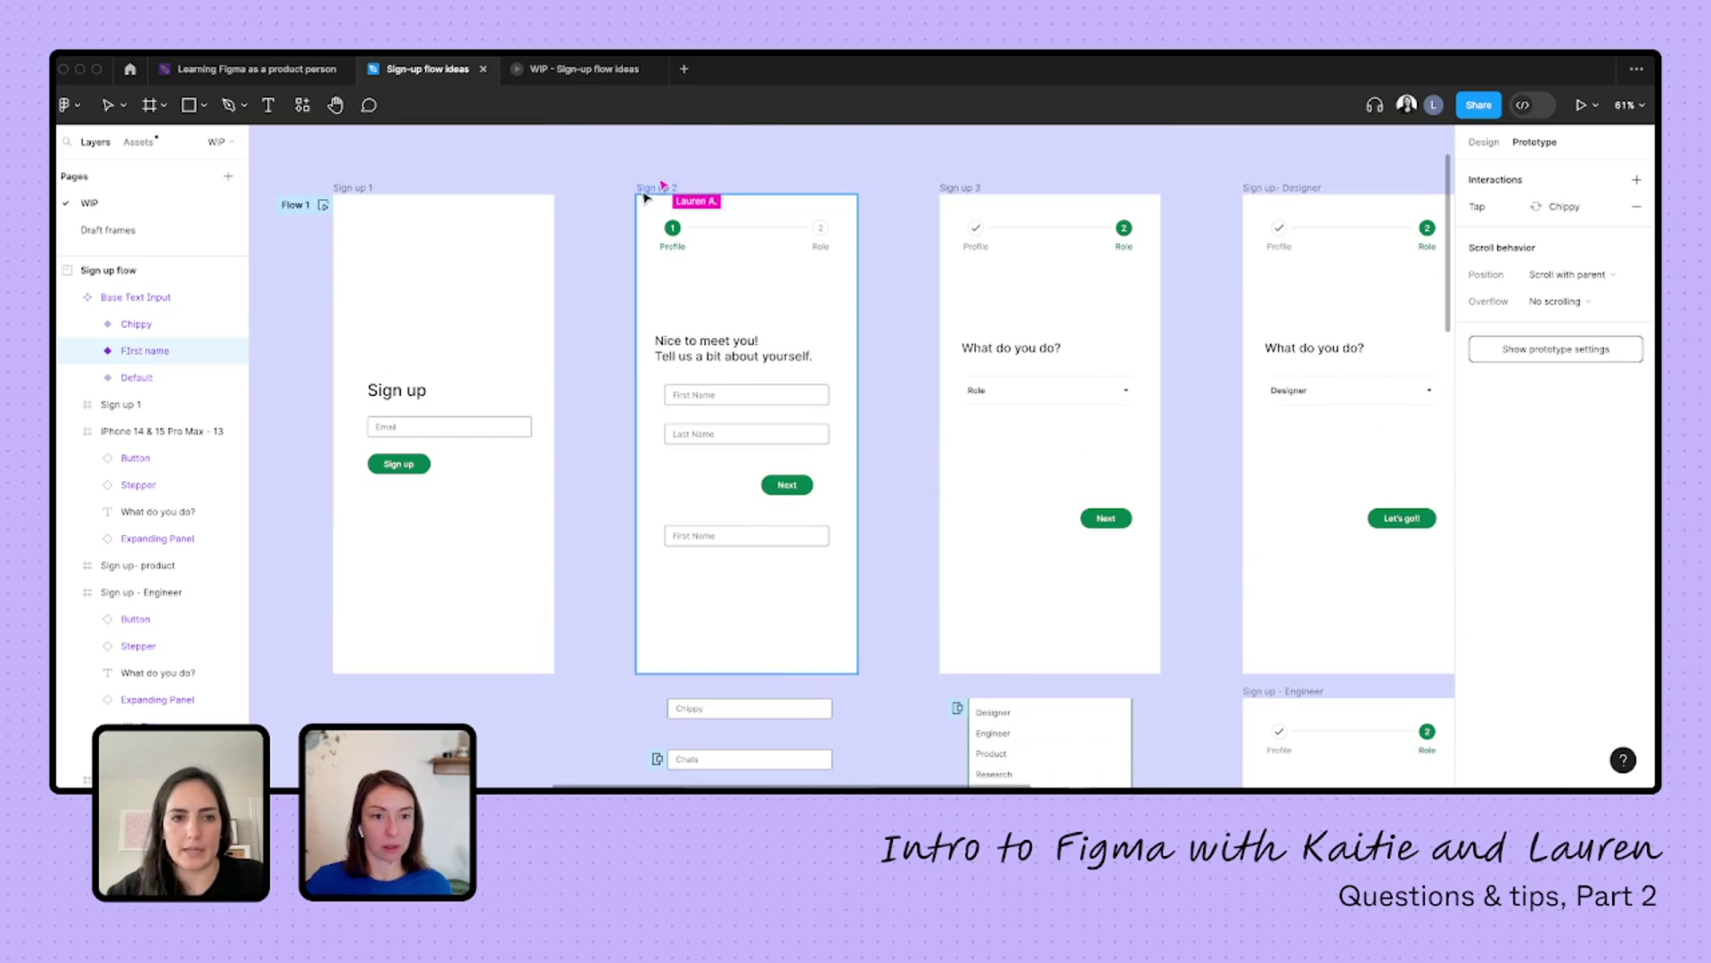
pyautogui.click(645, 190)
pyautogui.hotkey('shift', 'e')
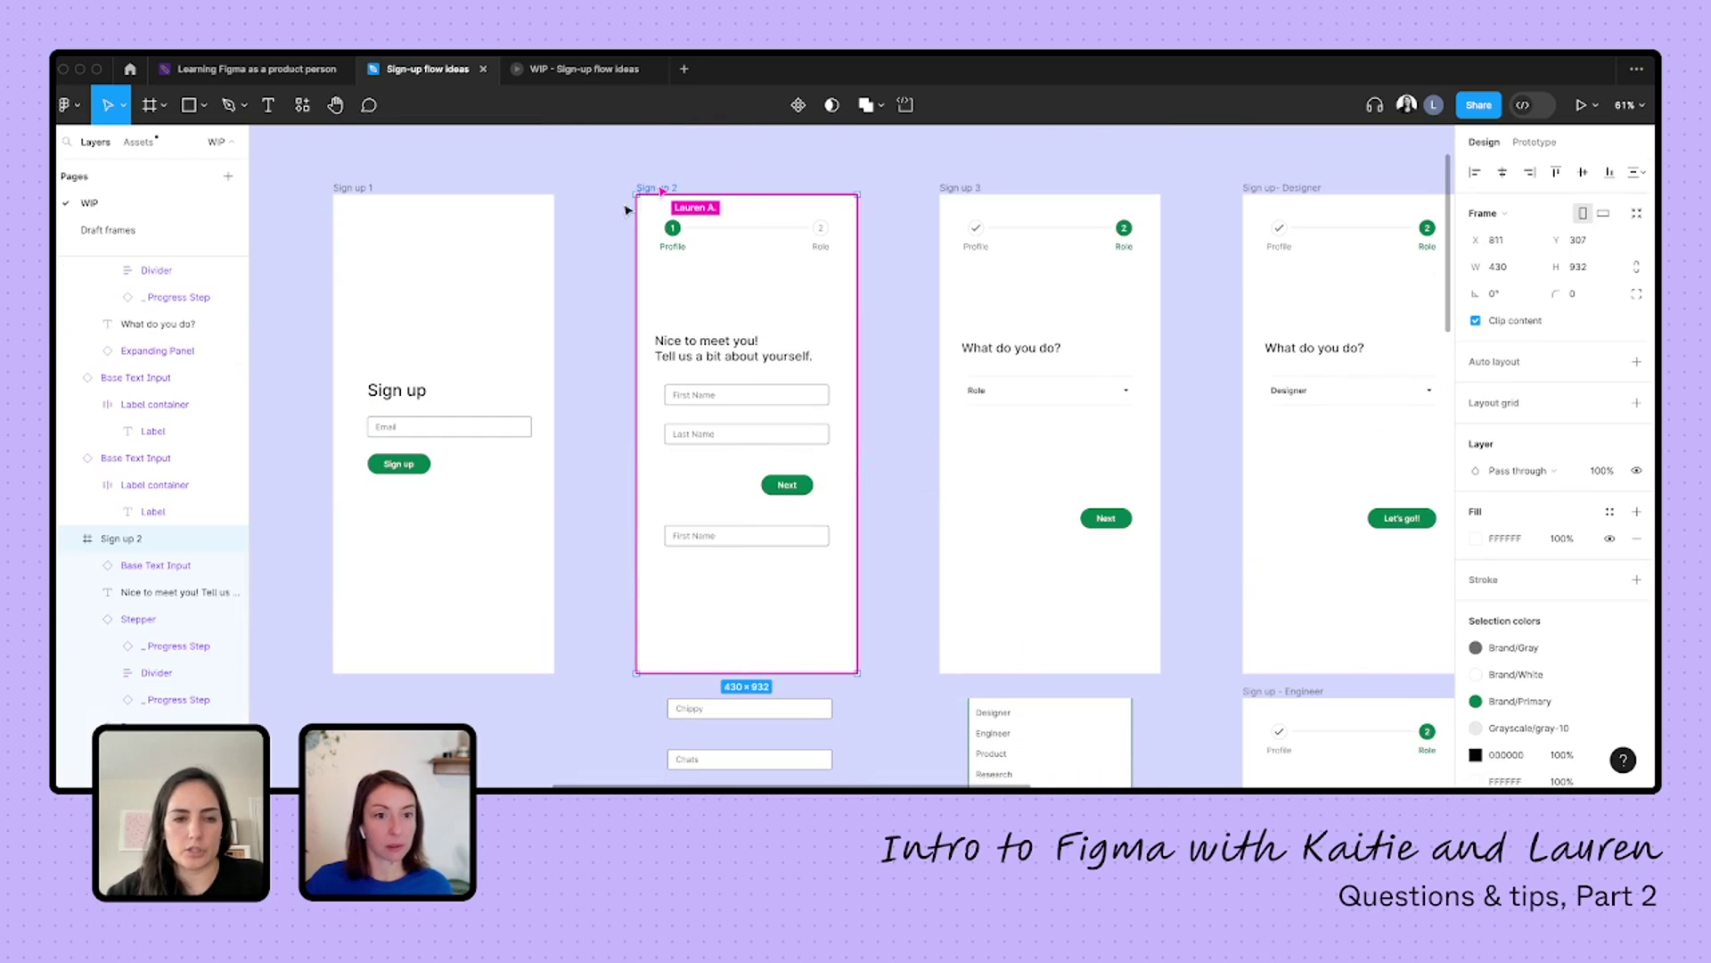
pyautogui.click(629, 208)
pyautogui.click(644, 189)
pyautogui.hotkey('shift', 'e')
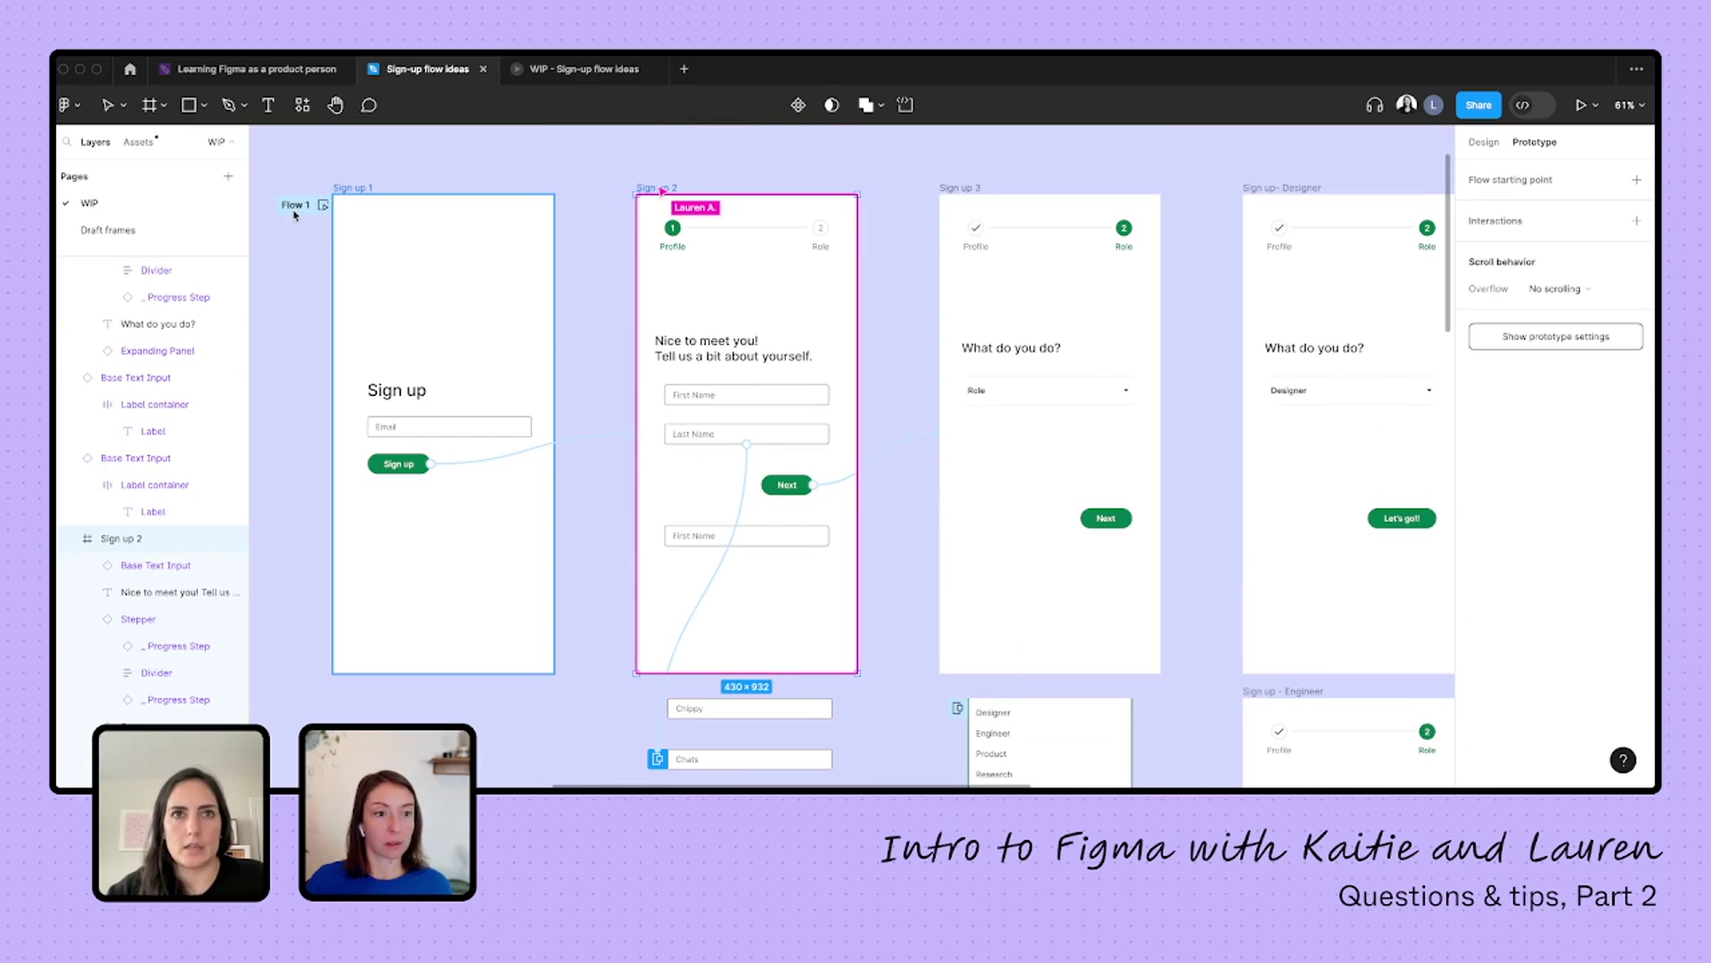
# - Play Flow 1, tap Sign up, then tap the name field to see it switch to Chippy
pyautogui.click(323, 206)
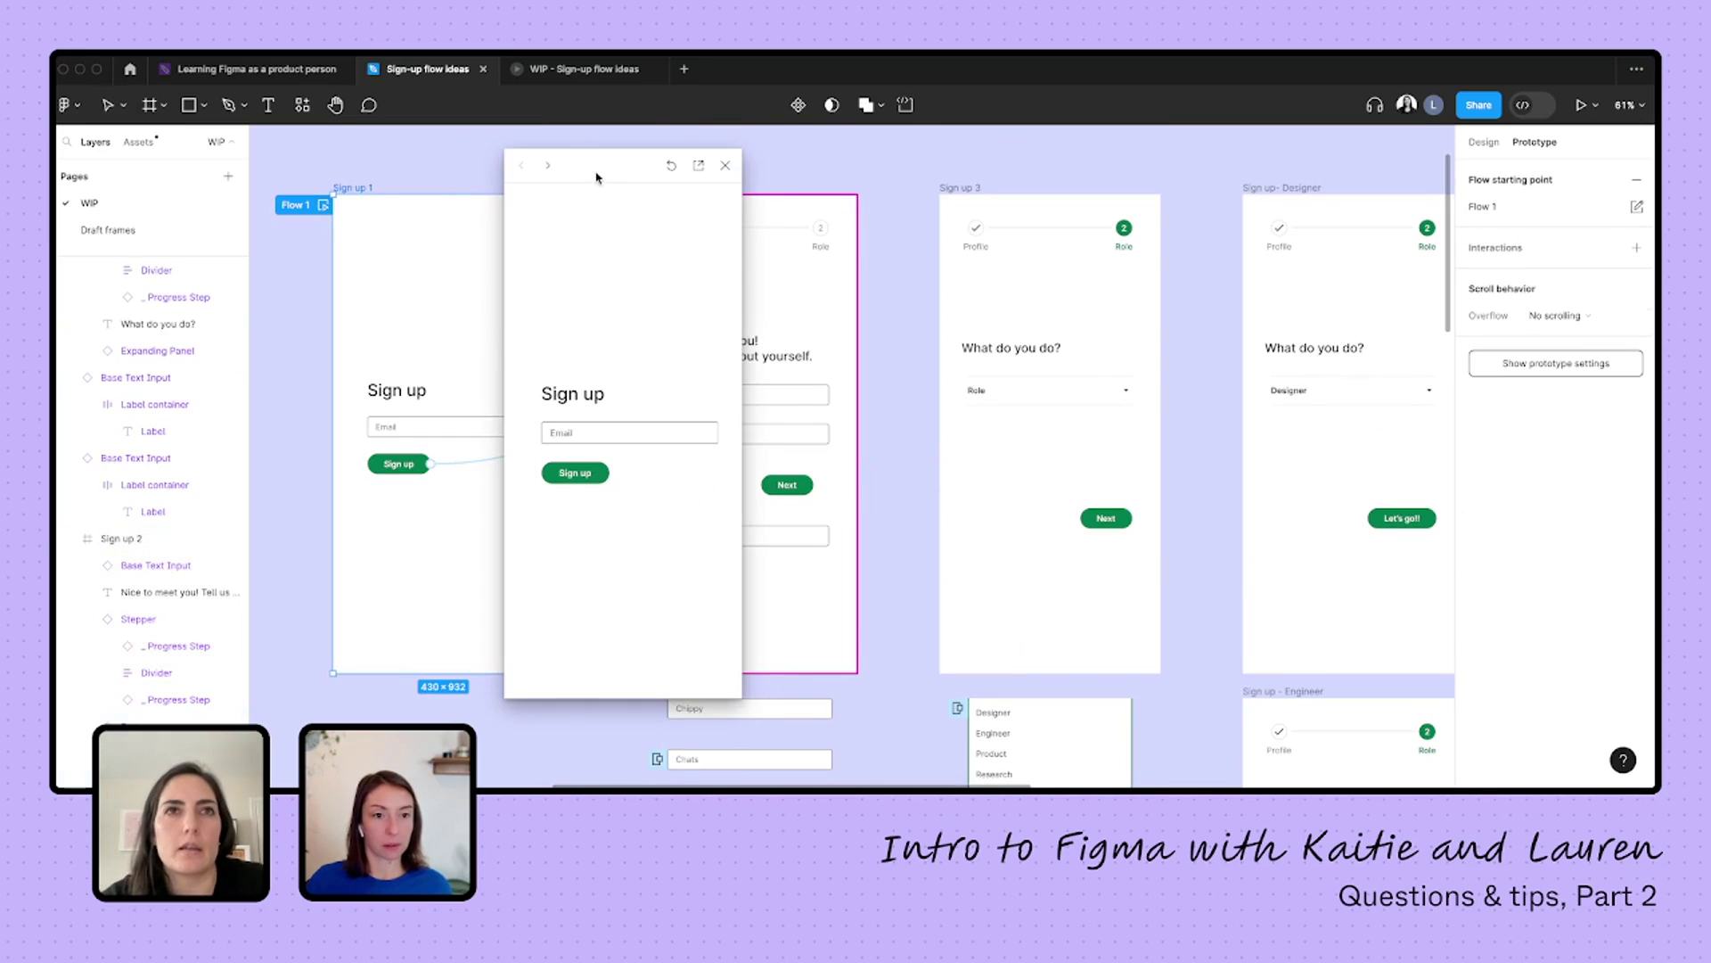
pyautogui.moveTo(596, 177); pyautogui.dragTo(474, 191)
pyautogui.click(431, 478)
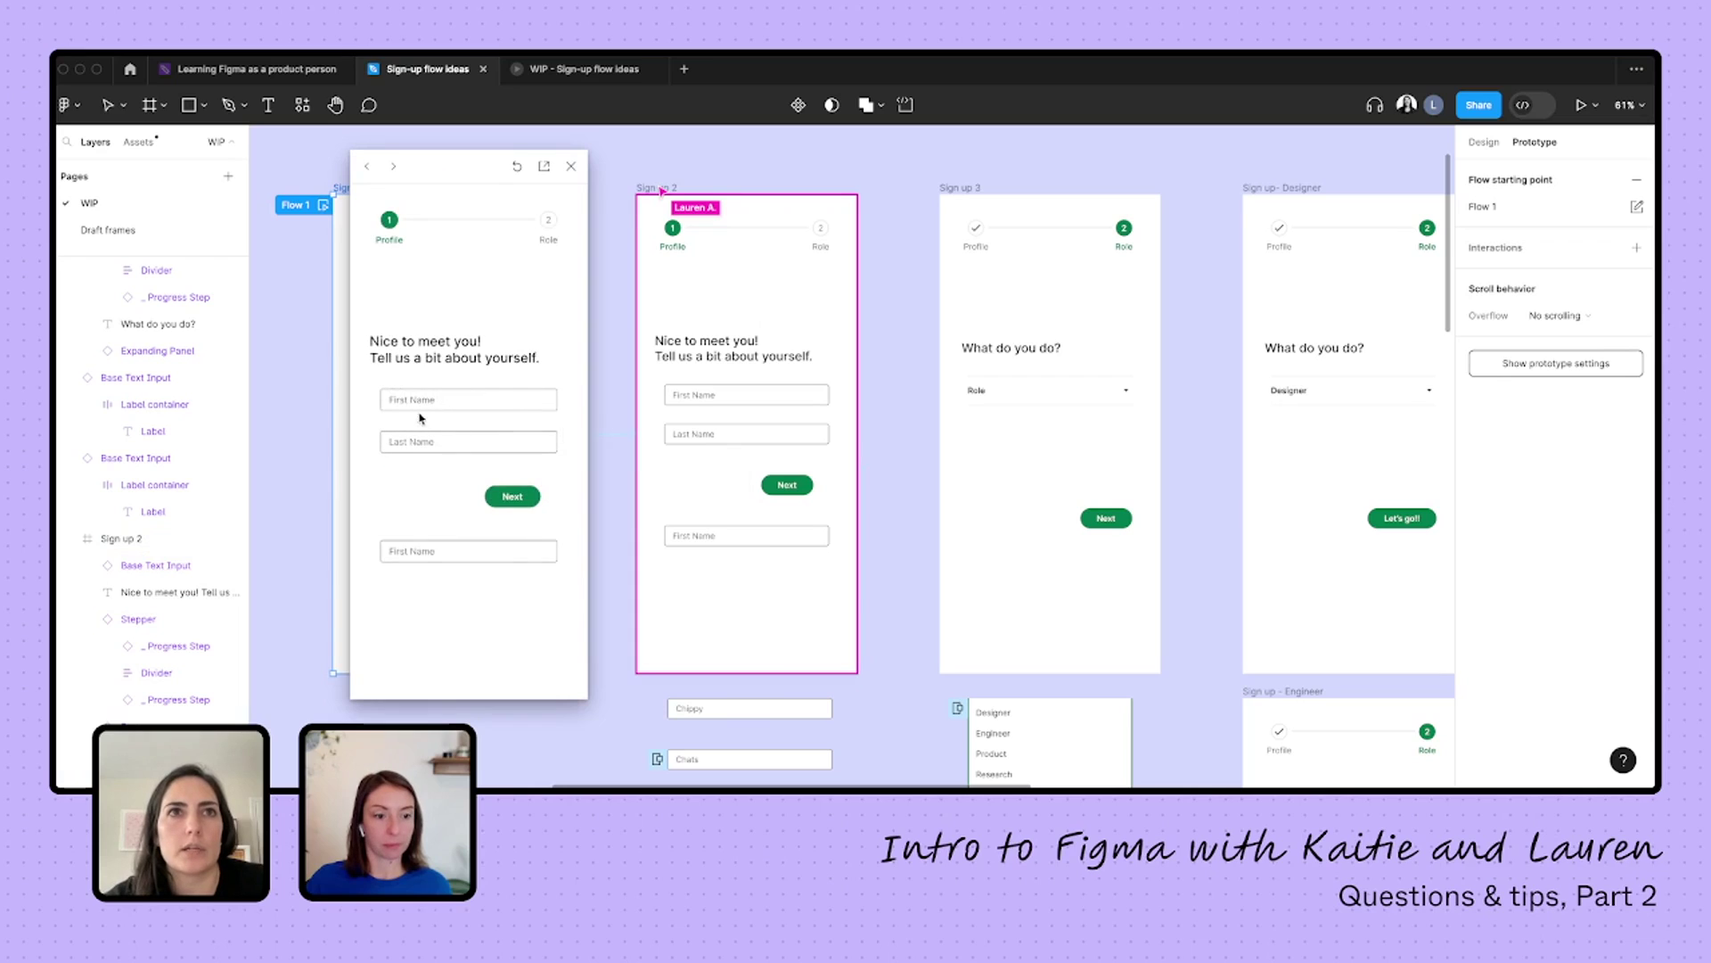
pyautogui.click(413, 555)
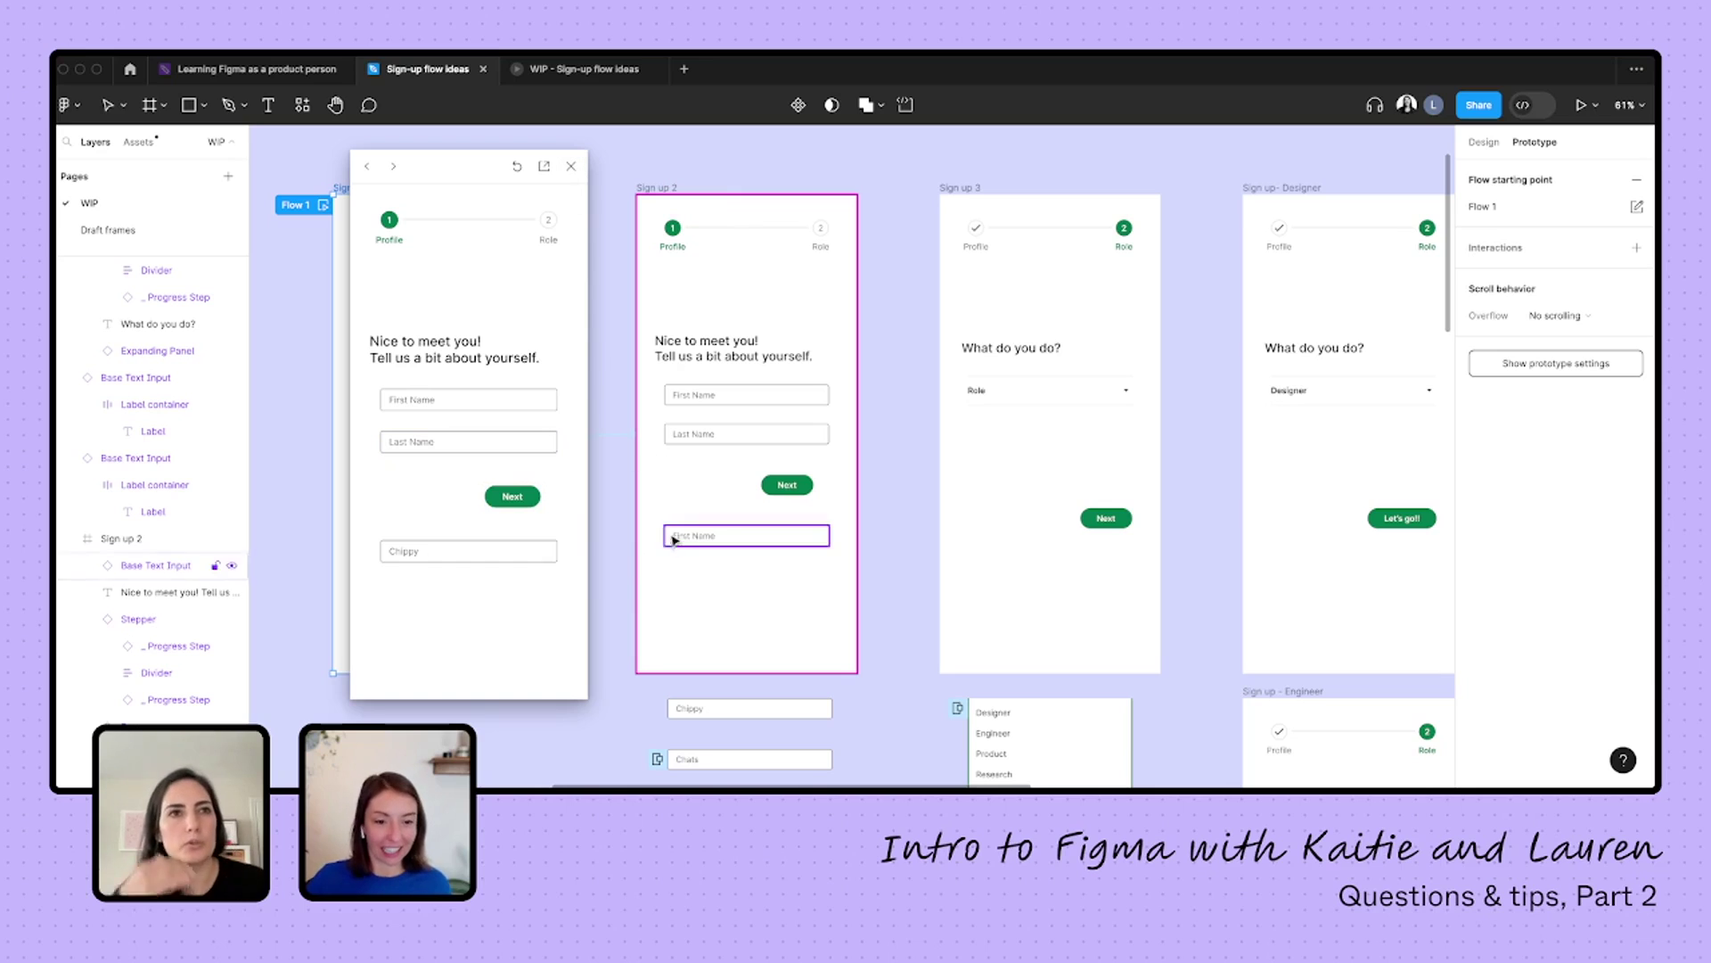
# - Duplicate the component set below the original and rename it Last Name Input
pyautogui.click(576, 169)
pyautogui.scroll(-5, 757, 519)
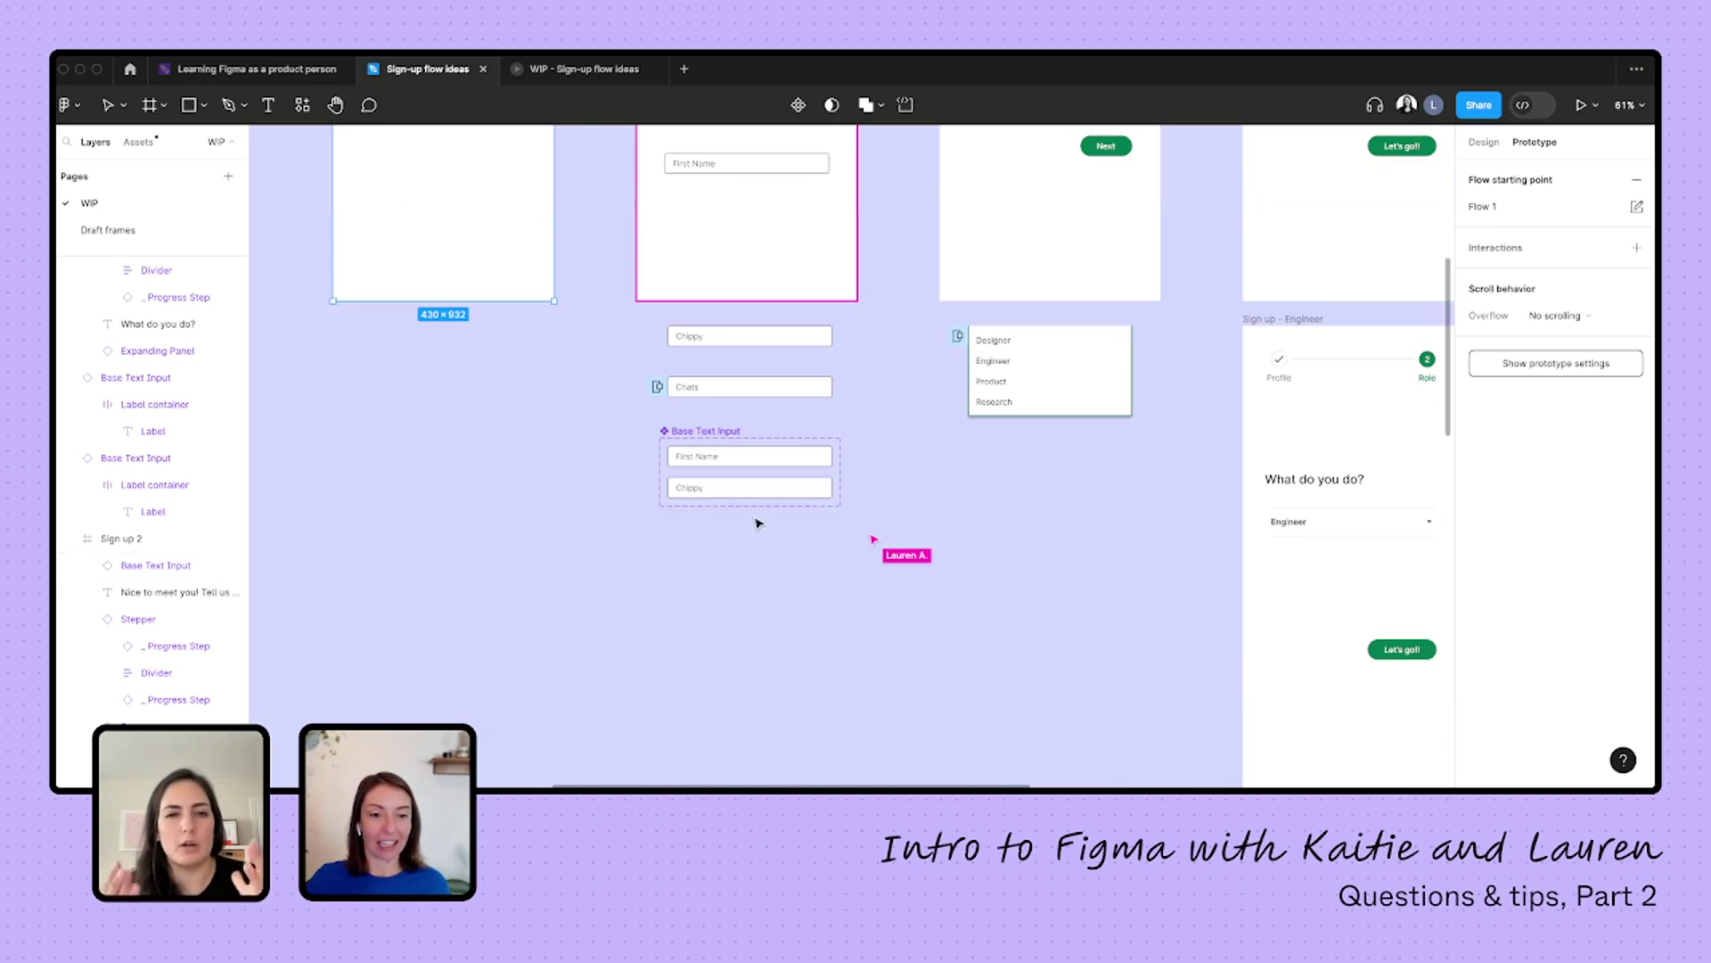
pyautogui.moveTo(649, 414); pyautogui.dragTo(891, 530)
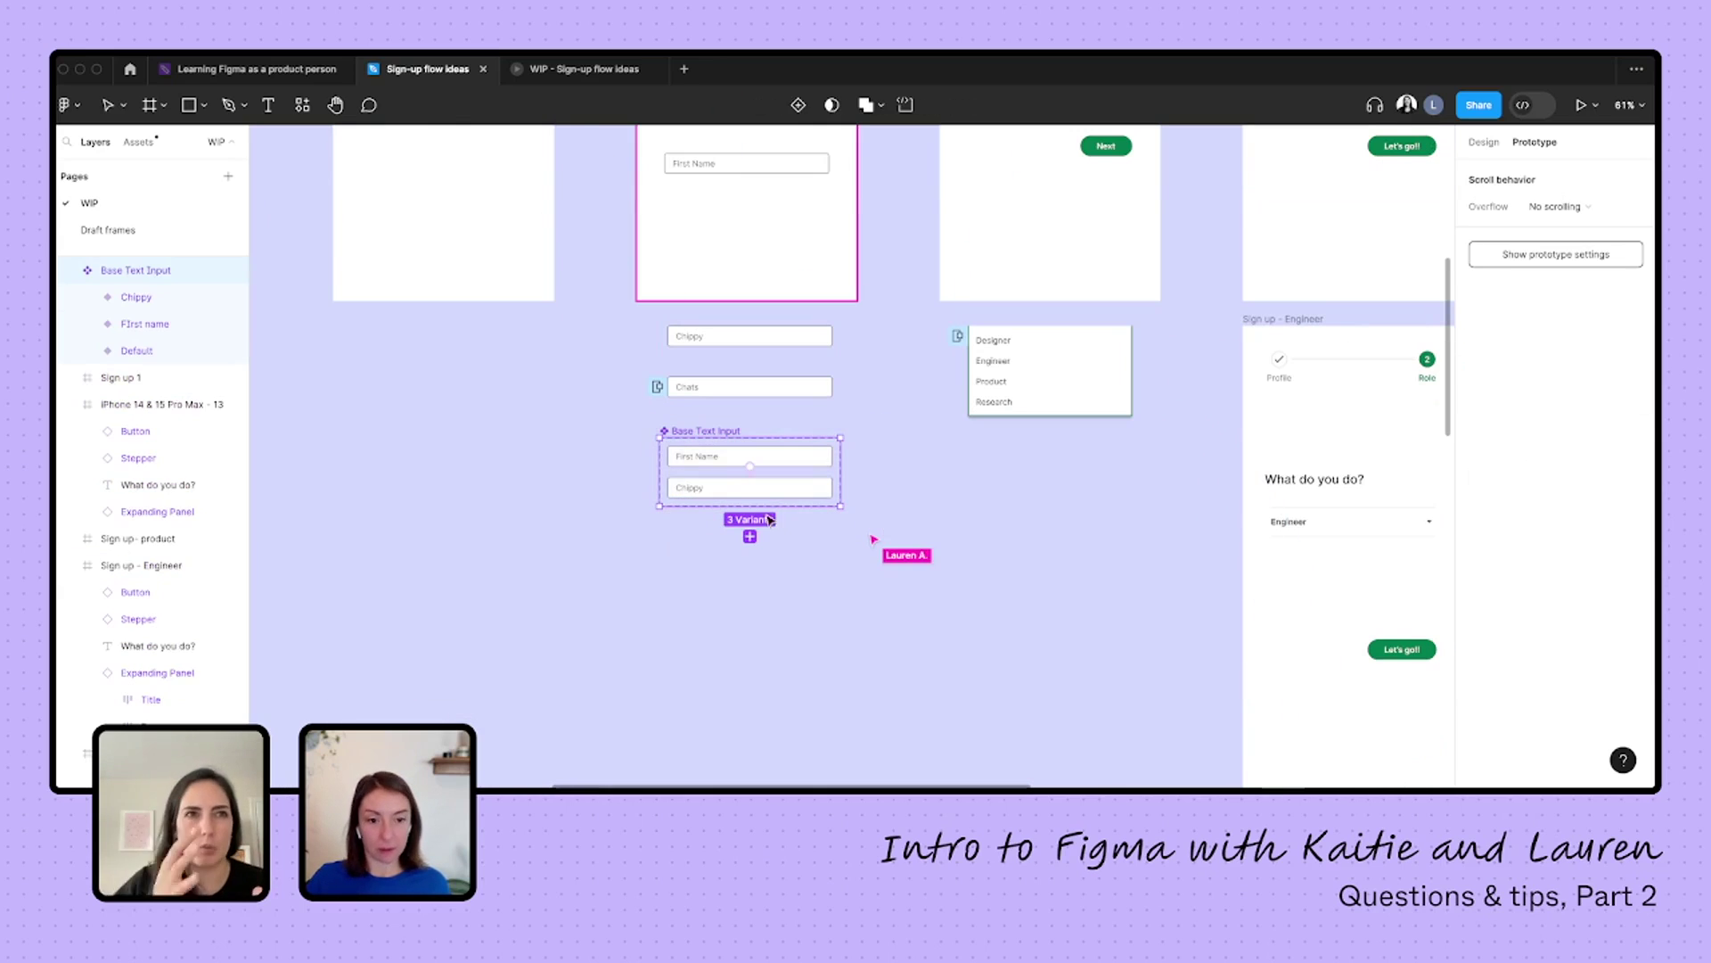
pyautogui.moveTo(704, 456); pyautogui.dragTo(704, 571)
pyautogui.doubleClick(699, 538)
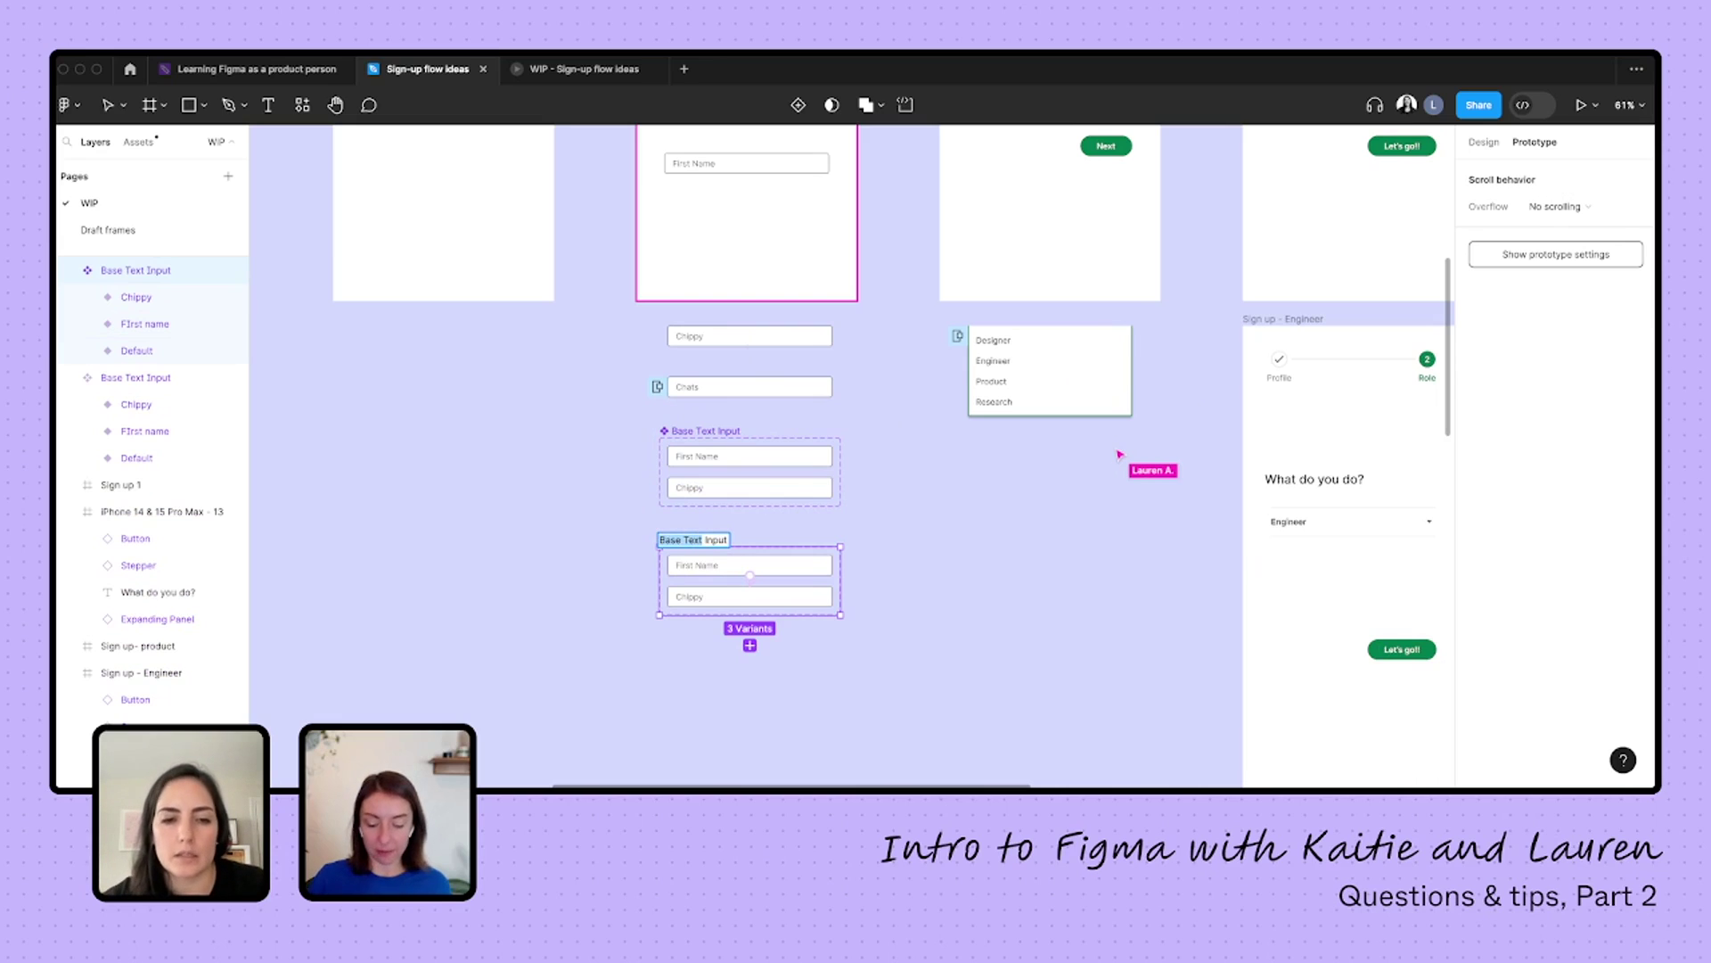
pyautogui.write('Last Name')
# - Change the copied First Name variant's label to 'Last Name'
pyautogui.click(692, 567)
pyautogui.doubleClick(692, 566)
pyautogui.click(695, 569)
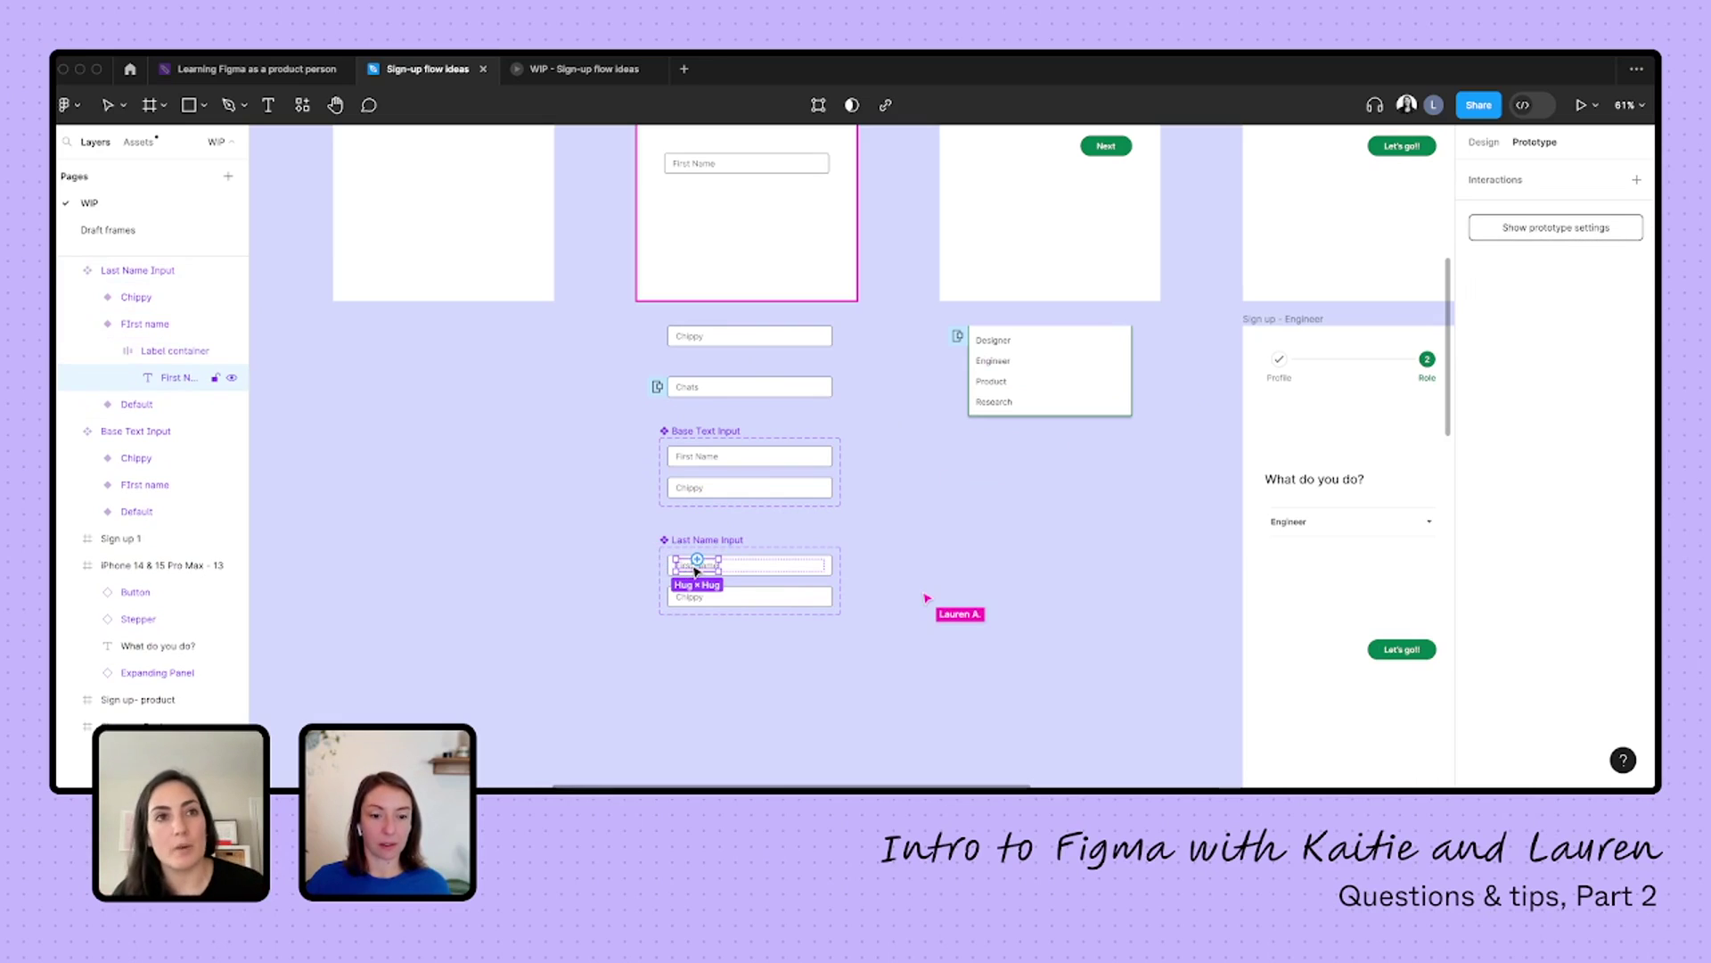
pyautogui.scroll(5, 696, 571)
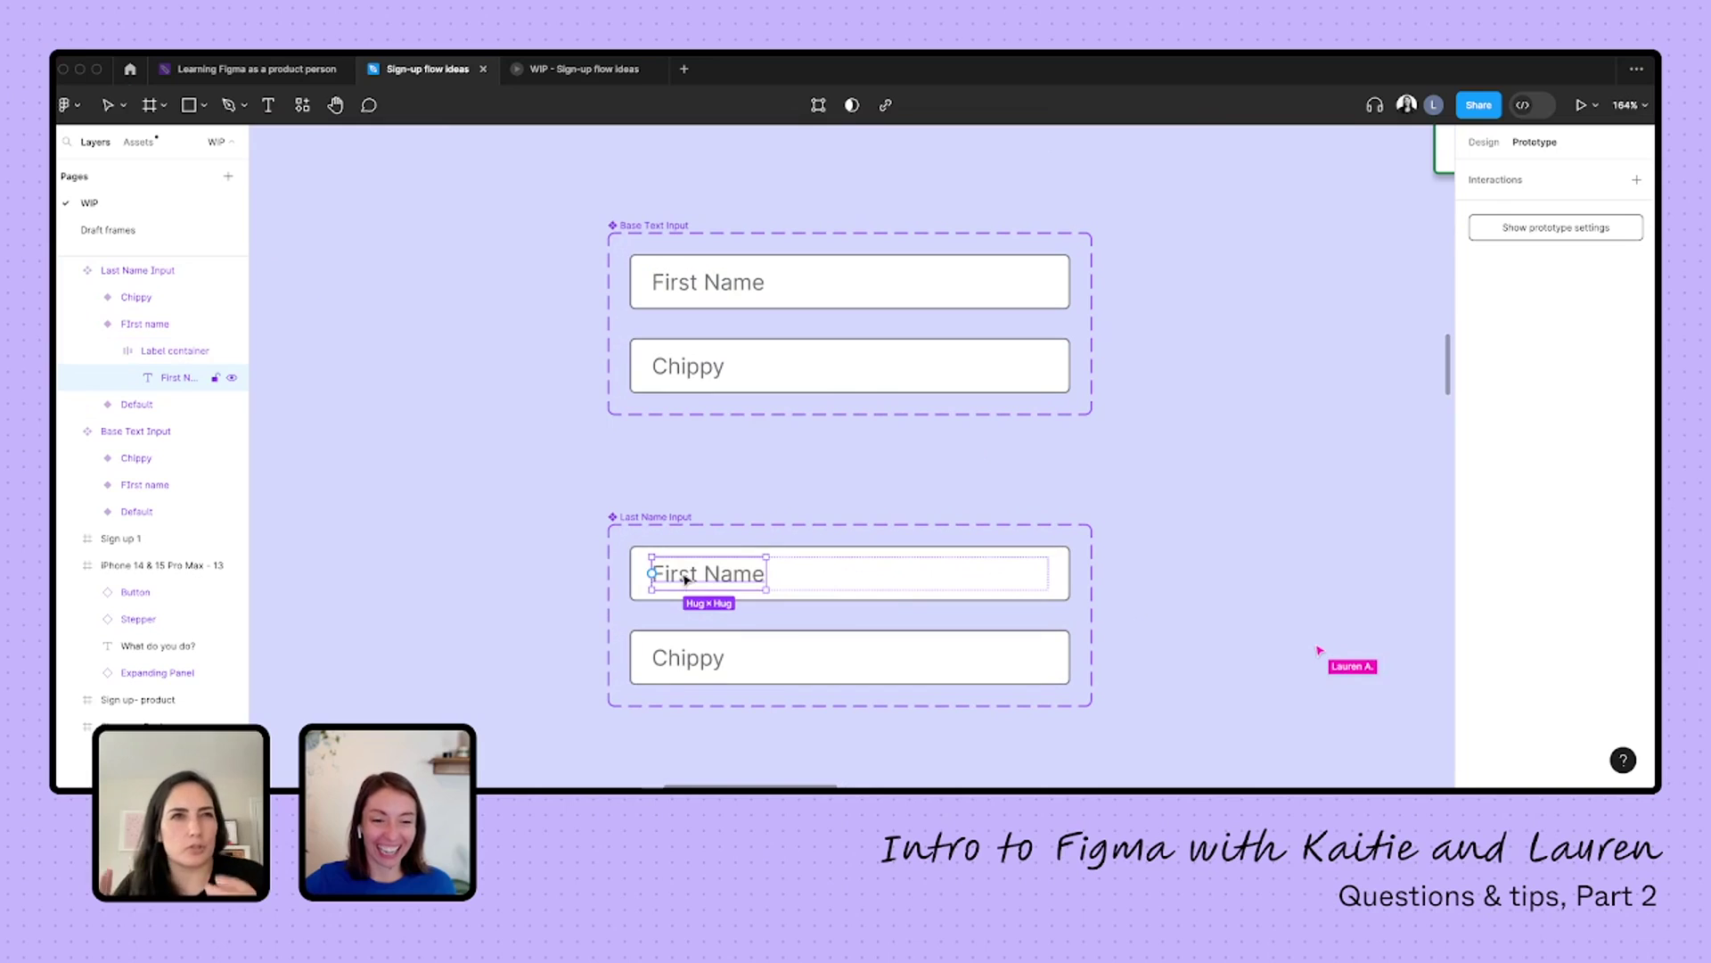
pyautogui.doubleClick(682, 573)
pyautogui.click(704, 573)
pyautogui.doubleClick(697, 573)
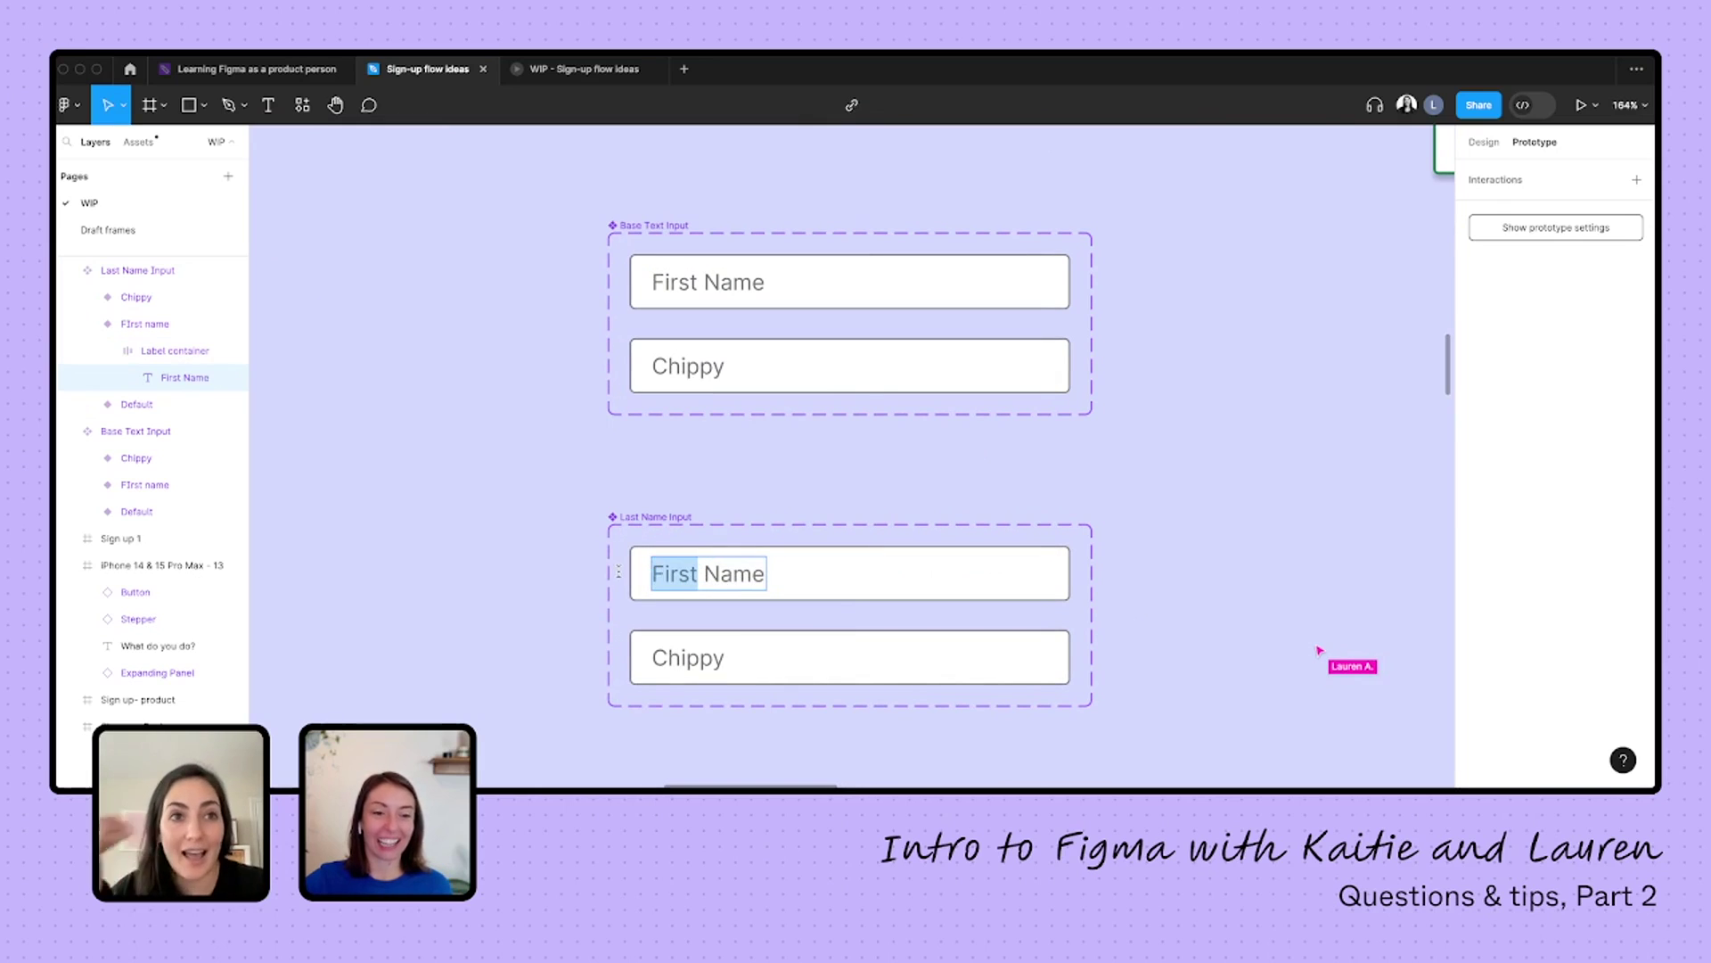
pyautogui.write('Last')
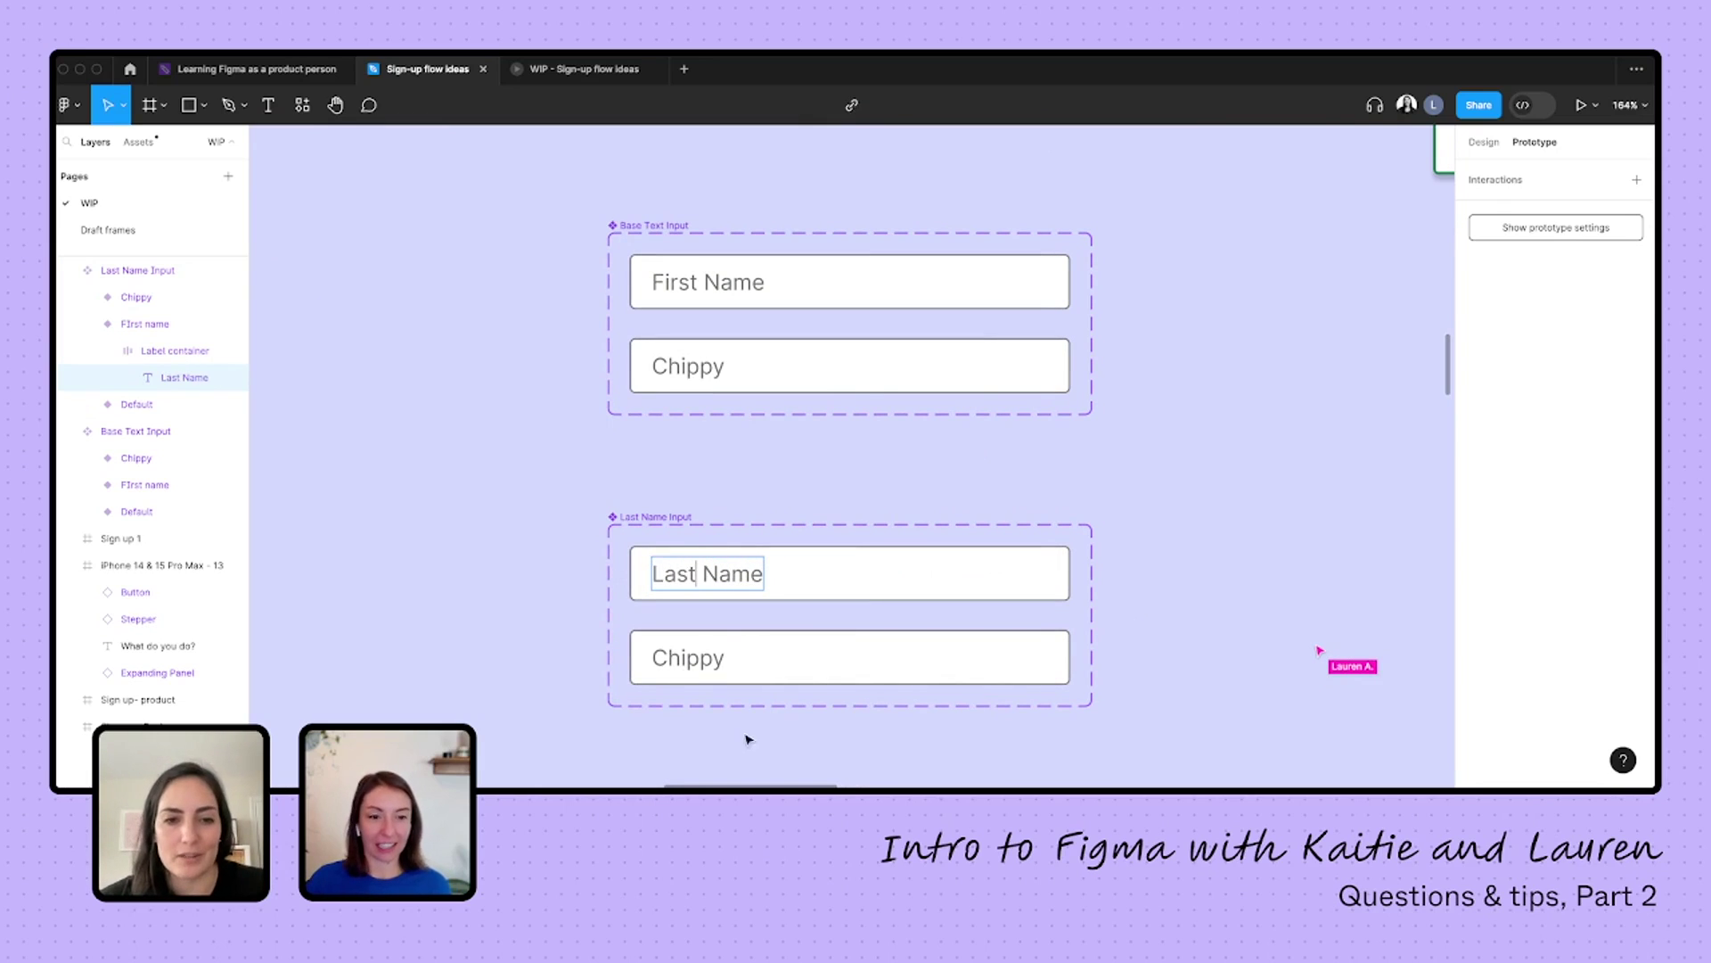
# - Change the copied Chippy variant's text to 'Chats'
pyautogui.click(723, 665)
pyautogui.doubleClick(692, 657)
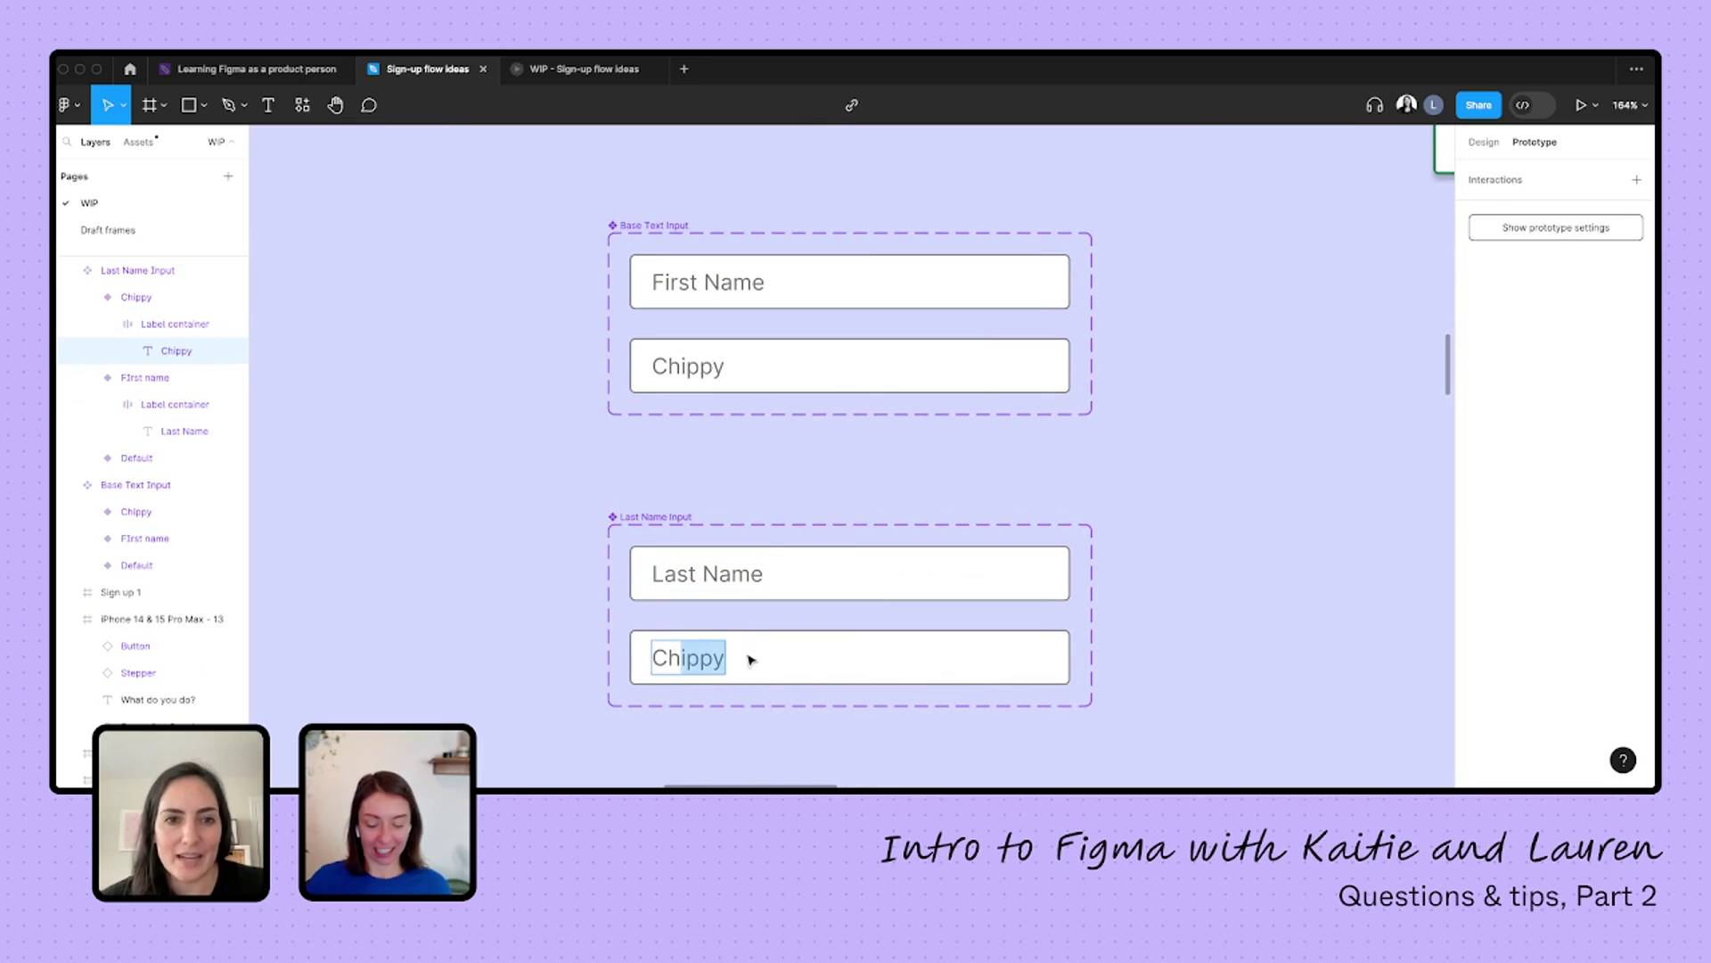
pyautogui.write('Chats')
pyautogui.press('Escape')
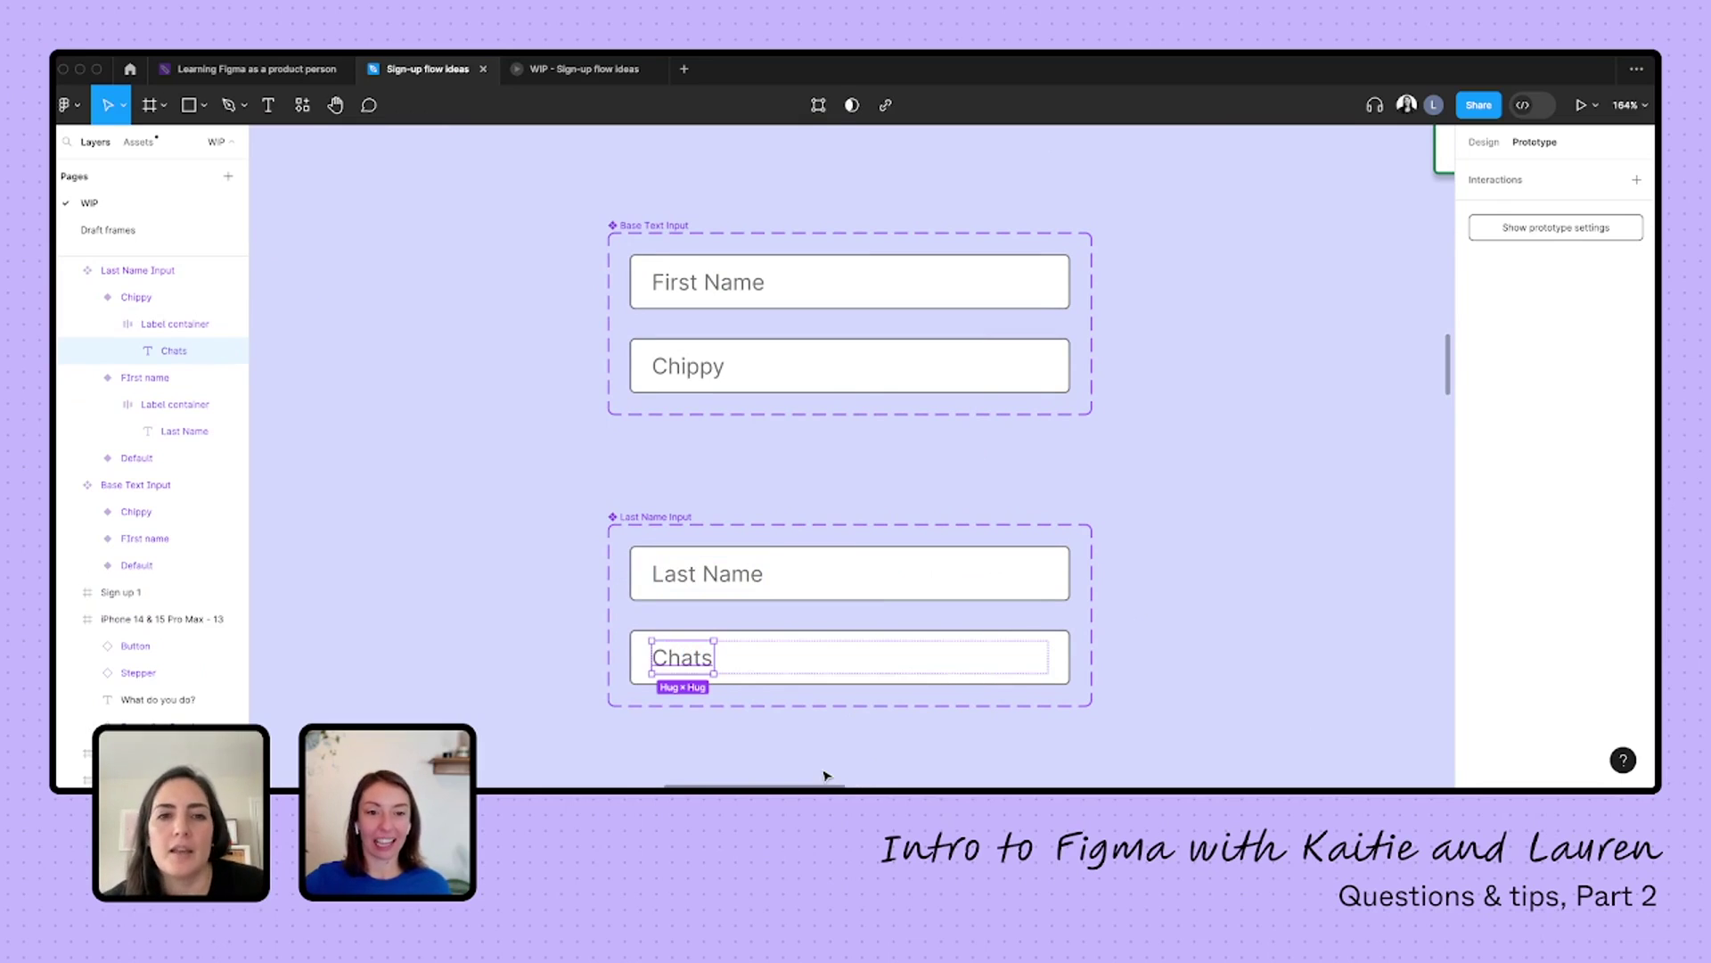
# - Paste a copy of the Last Name input into Sign up 2, below First Name
pyautogui.scroll(-5, 825, 775)
pyautogui.click(824, 657)
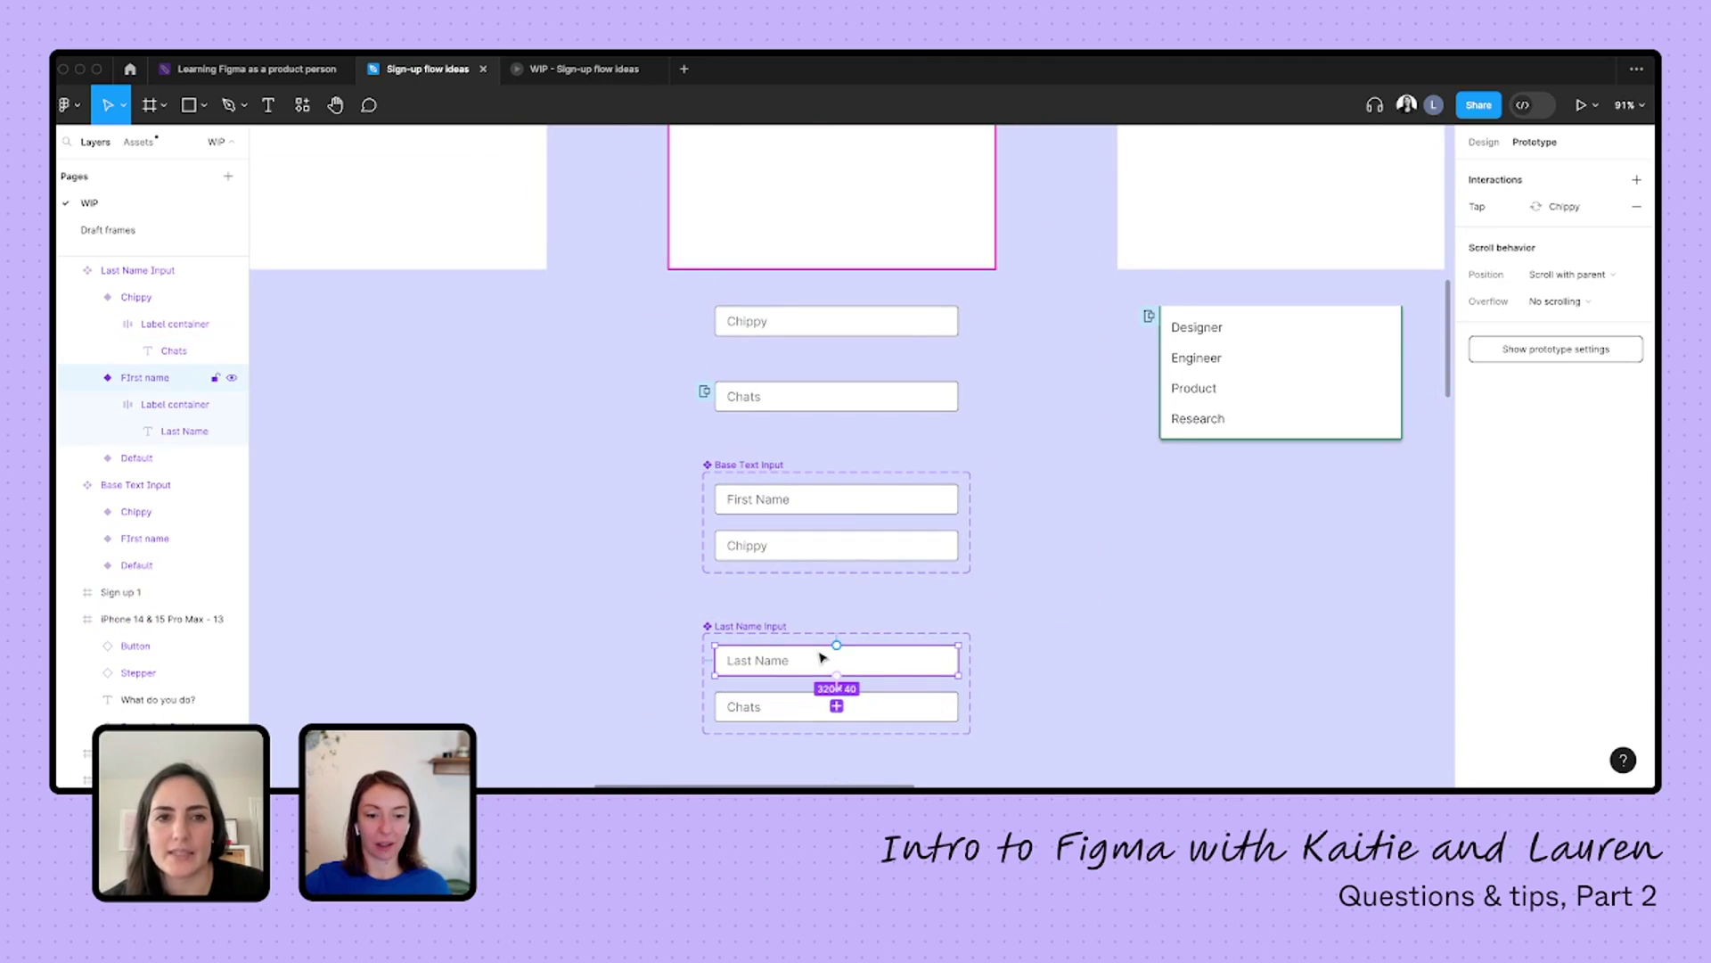
pyautogui.scroll(4, 813, 294)
pyautogui.hotkey('ctrl', 'v')
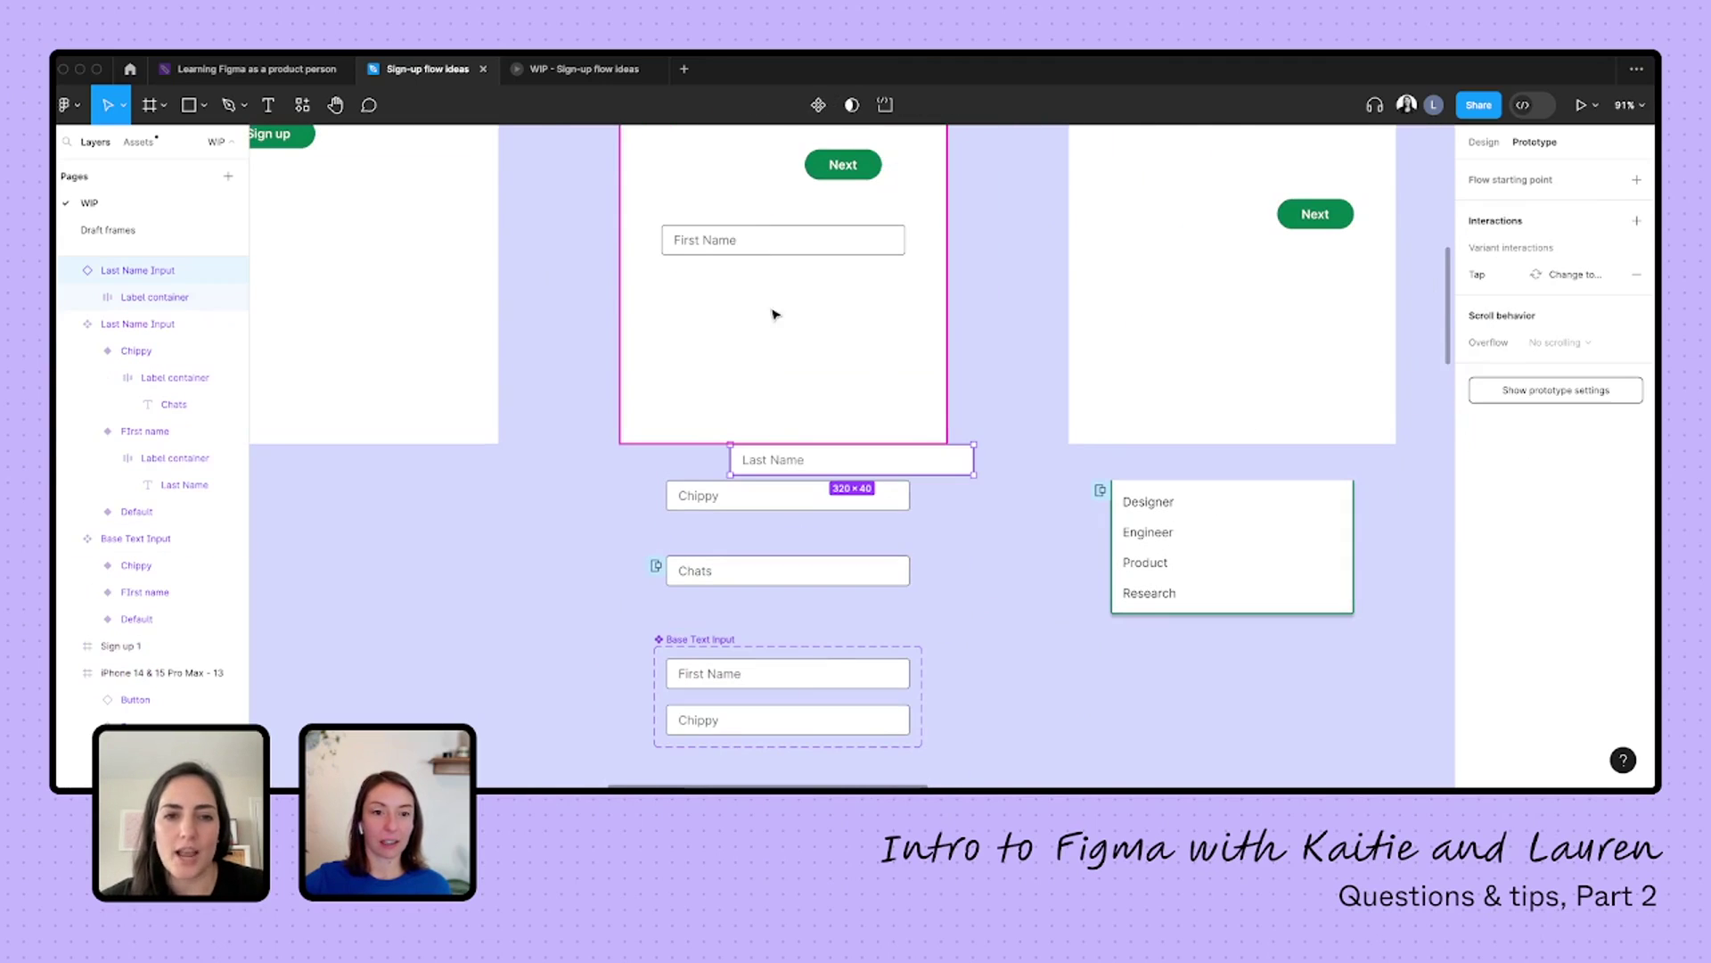
pyautogui.moveTo(790, 459); pyautogui.dragTo(722, 295)
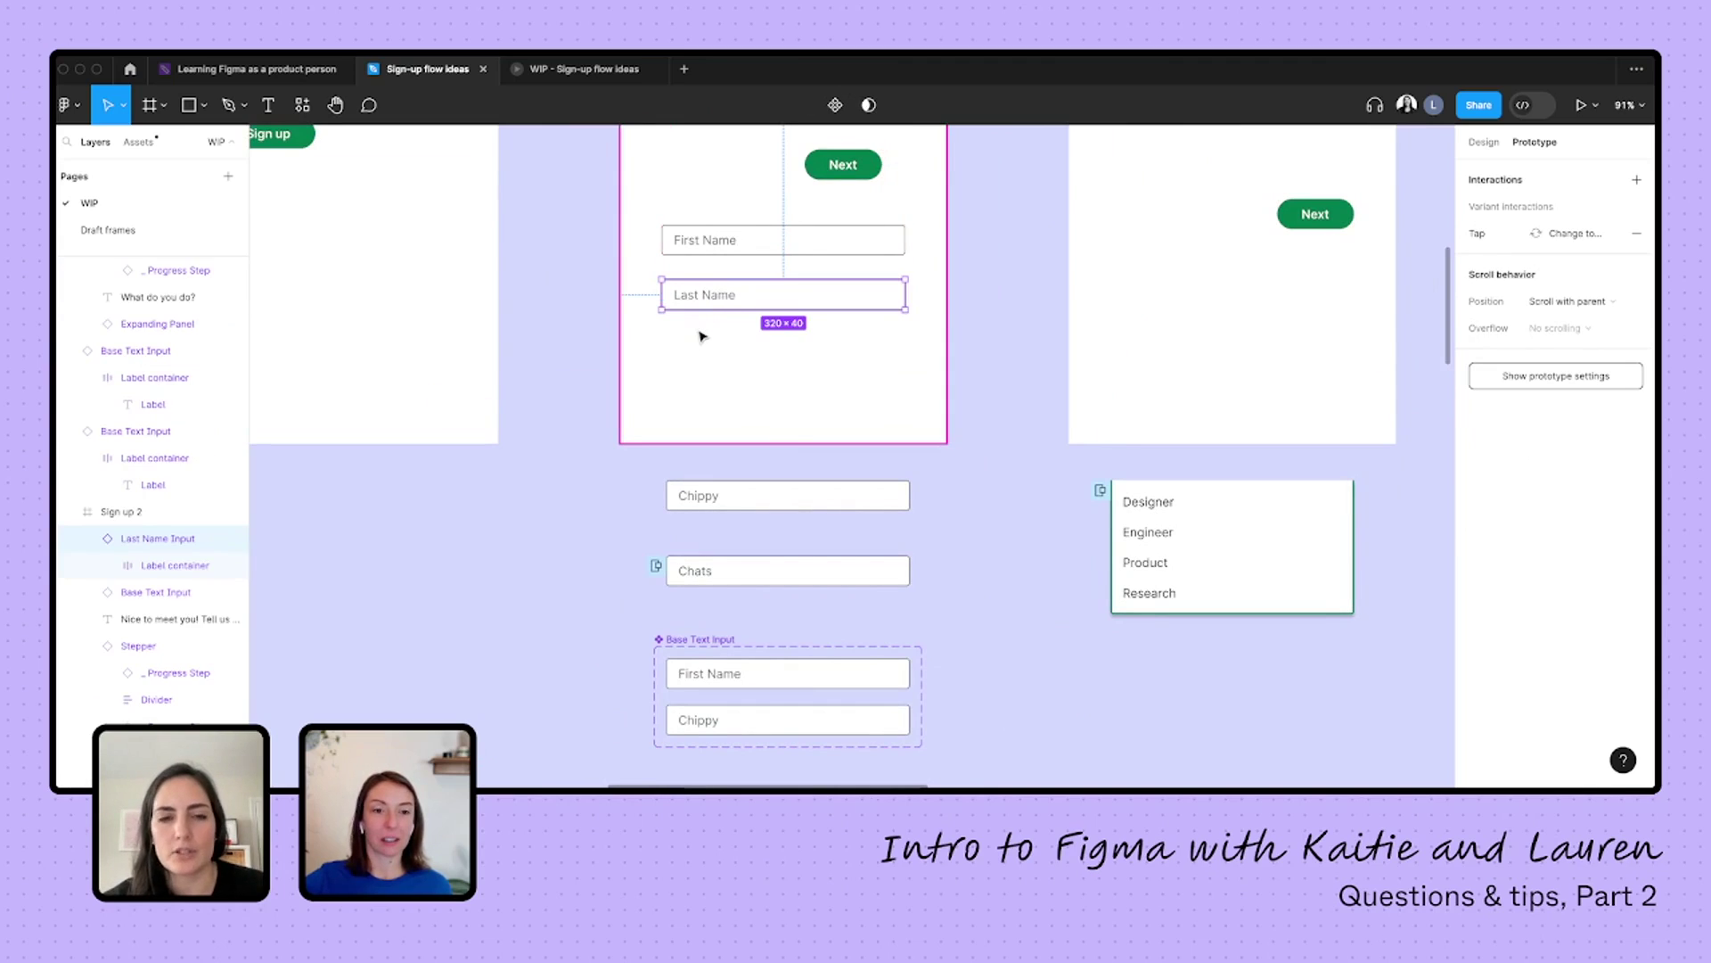
pyautogui.scroll(3, 702, 336)
pyautogui.scroll(-3, 673, 375)
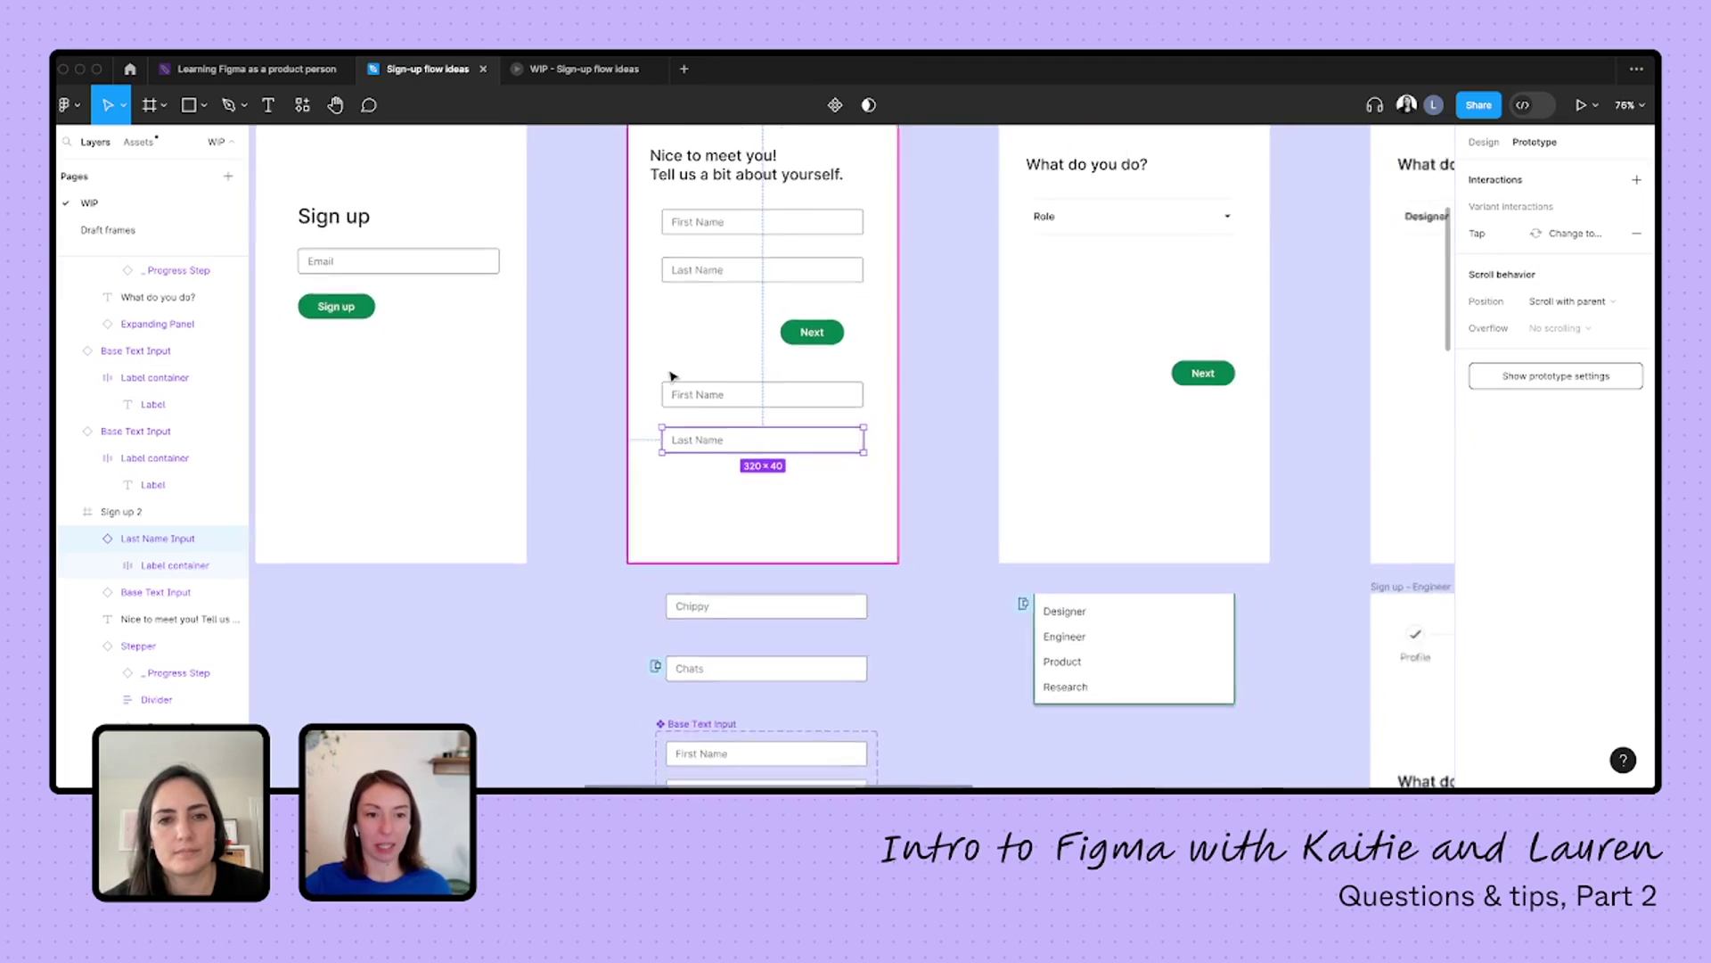
# - Delete the old name inputs and move the new First and Last Name inputs above Next
pyautogui.click(704, 250)
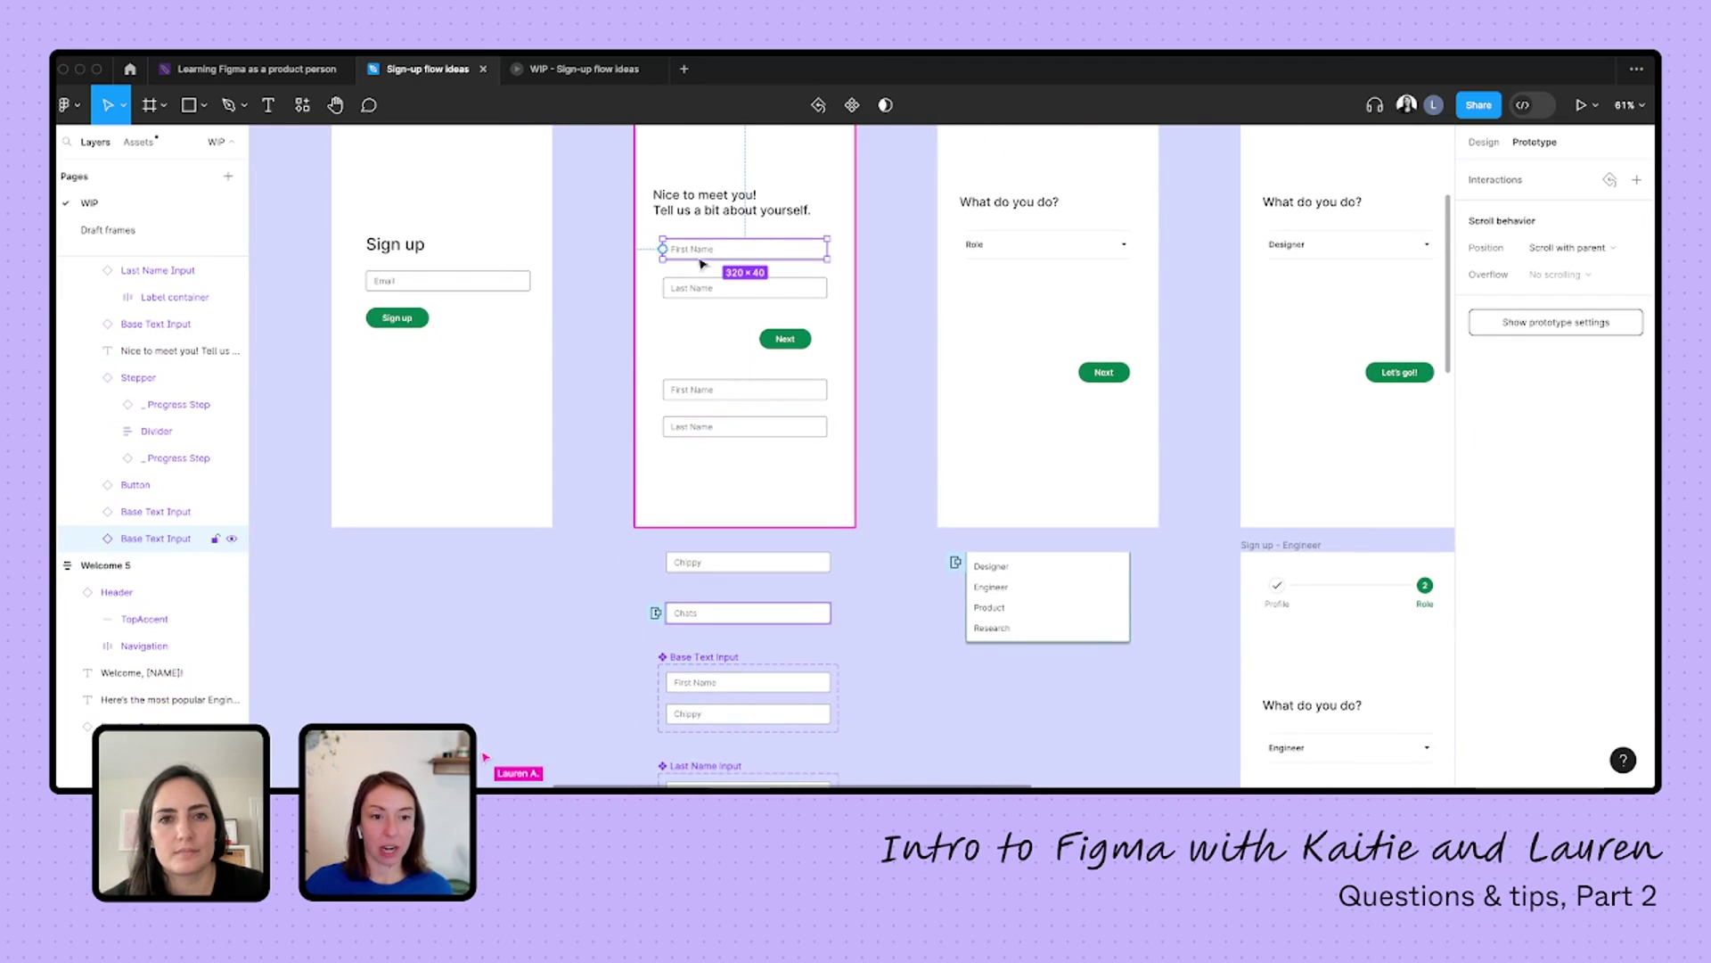
pyautogui.keyDown('shift'); pyautogui.click(700, 288); pyautogui.keyUp('shift')
pyautogui.press('Delete')
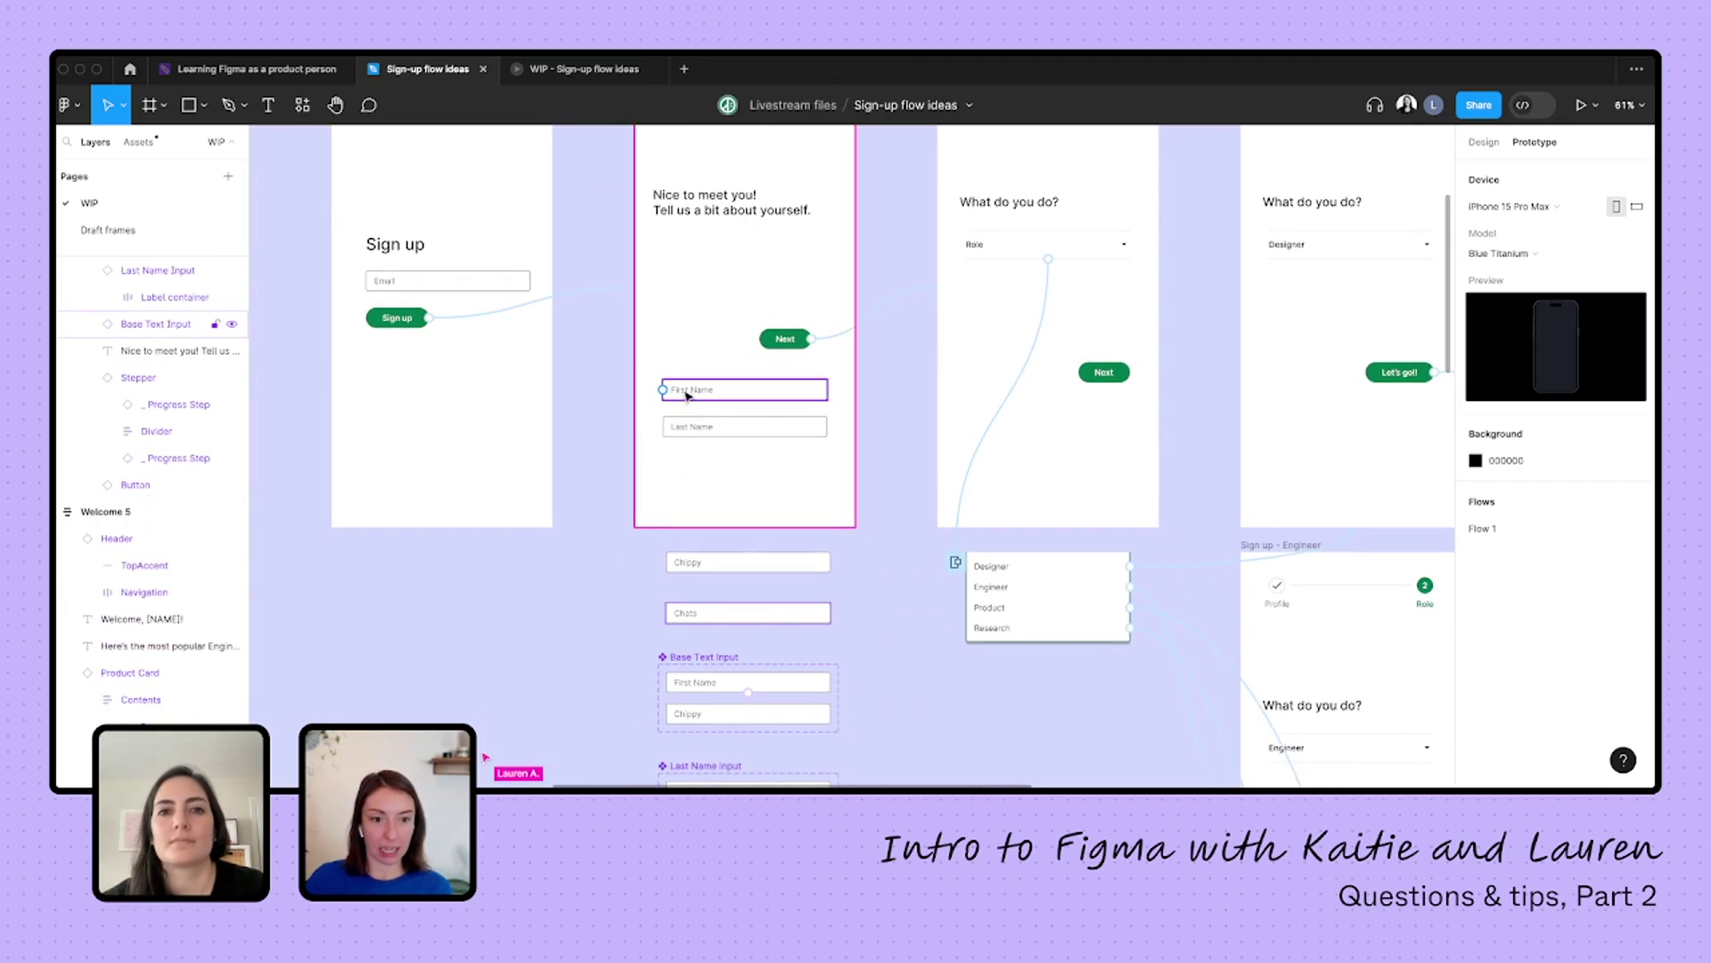
pyautogui.click(699, 392)
pyautogui.keyDown('shift'); pyautogui.click(702, 428); pyautogui.keyUp('shift')
pyautogui.moveTo(702, 428); pyautogui.dragTo(704, 297)
pyautogui.scroll(1, 703, 309)
pyautogui.scroll(5, 702, 309)
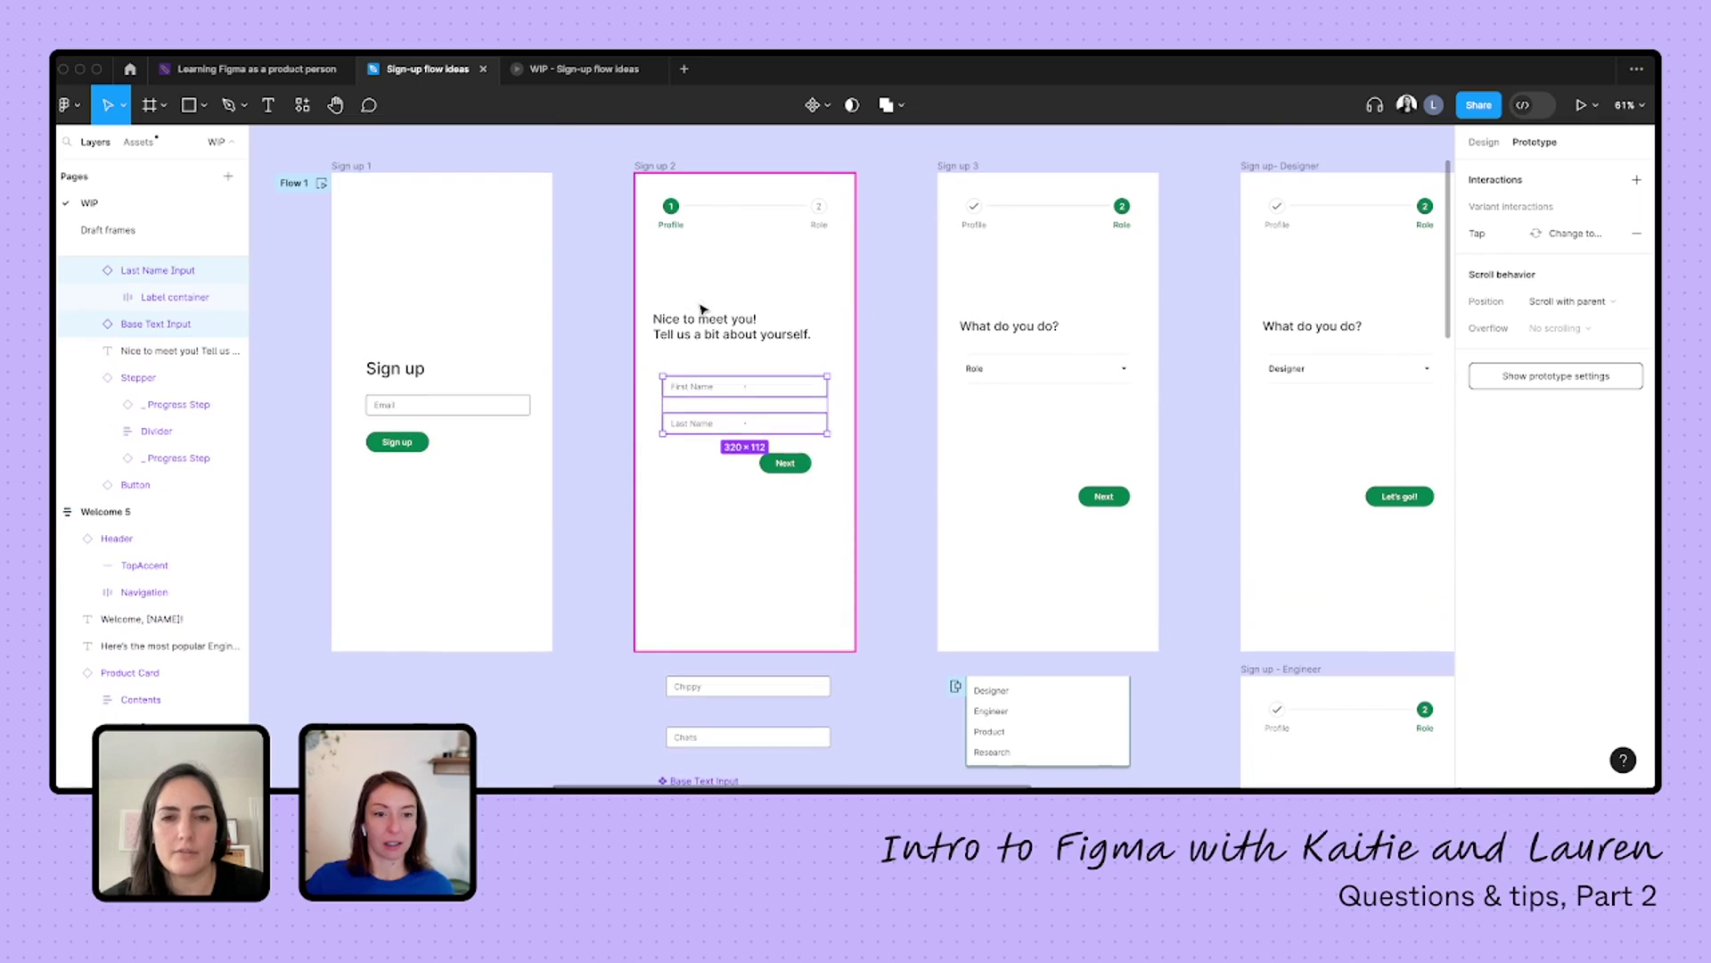
pyautogui.click(320, 184)
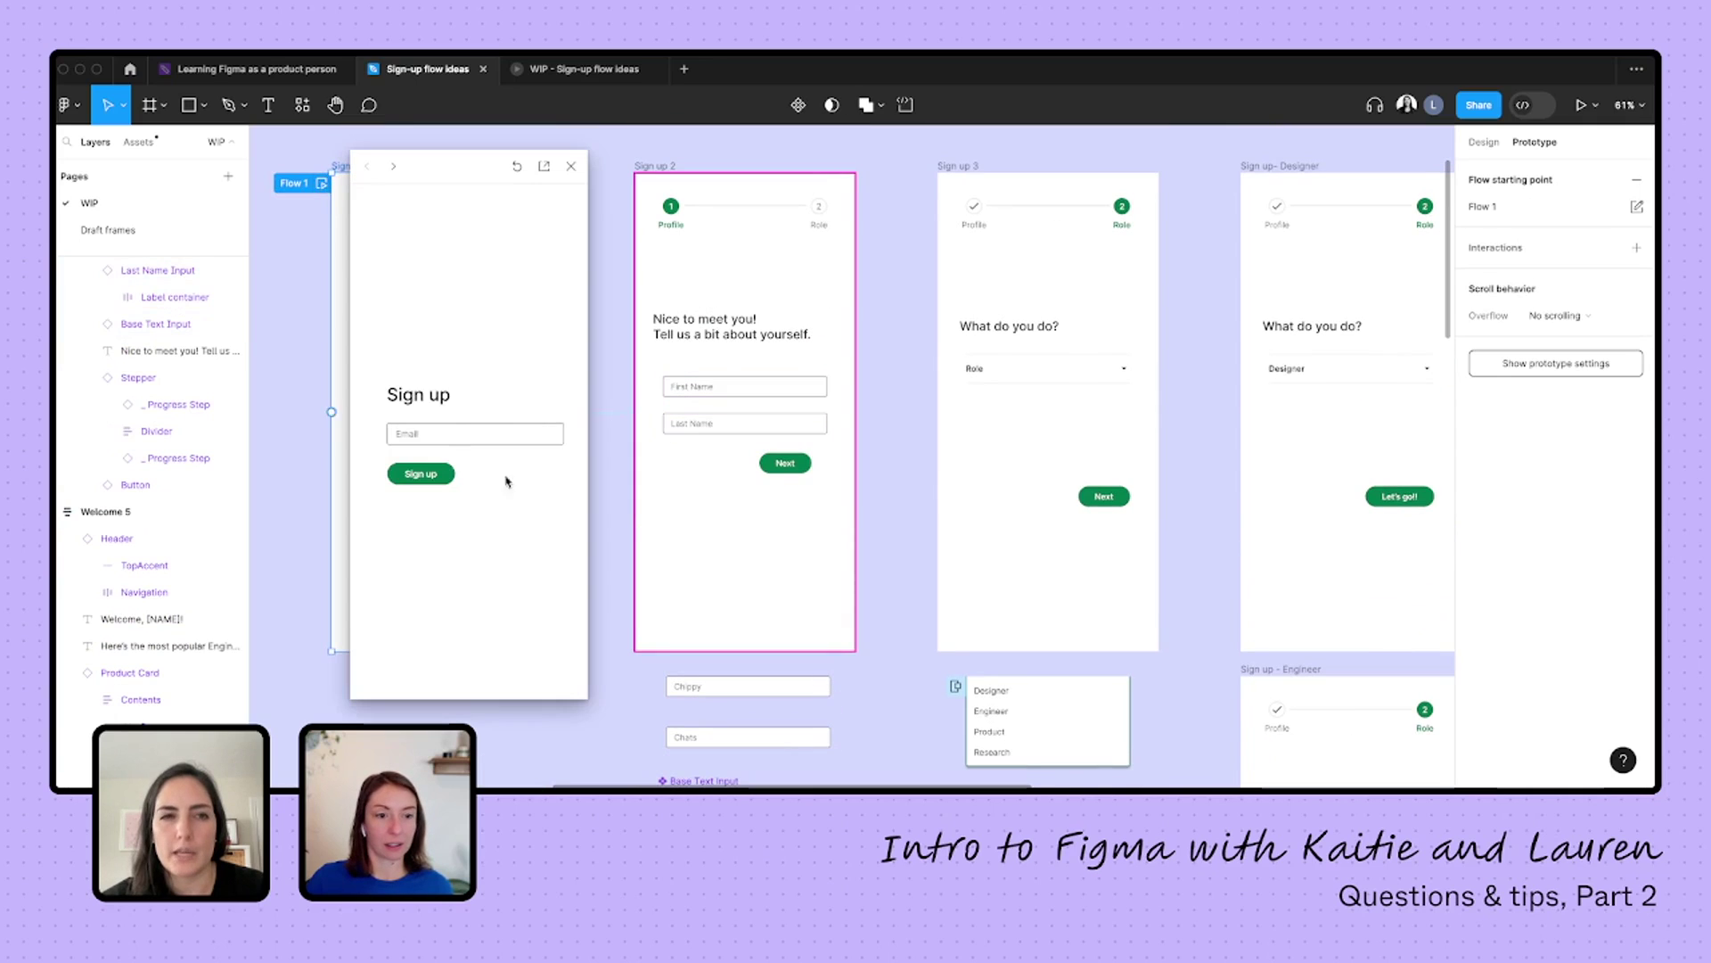
pyautogui.click(429, 474)
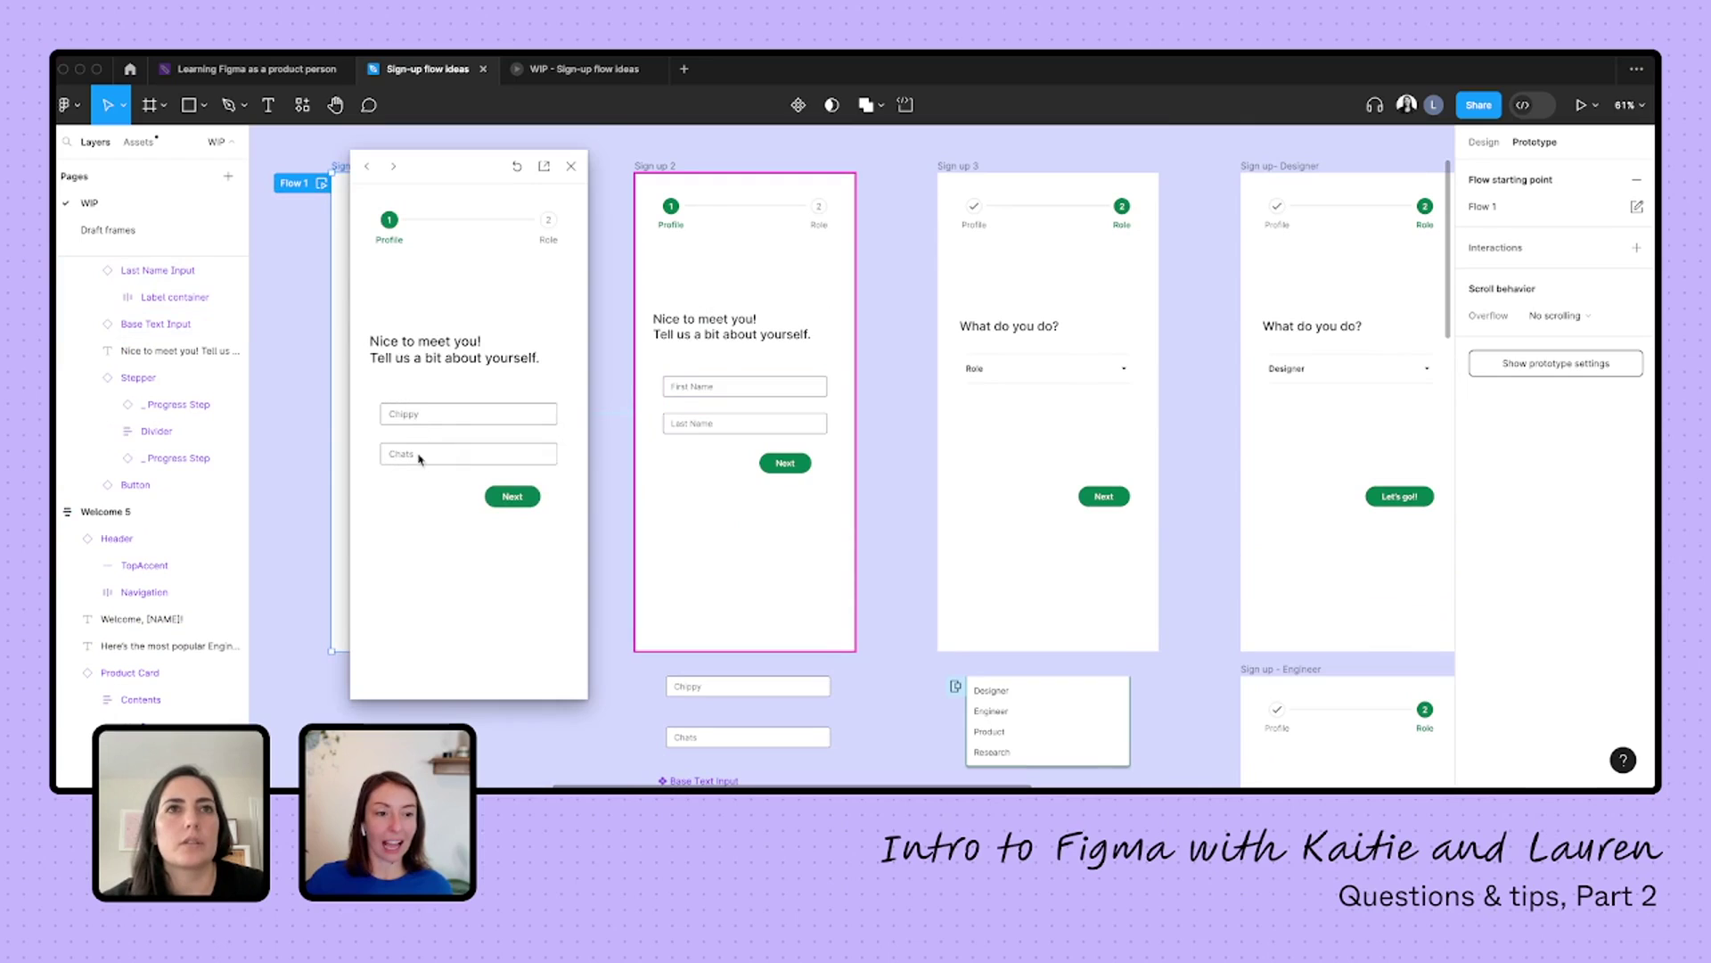
pyautogui.click(512, 497)
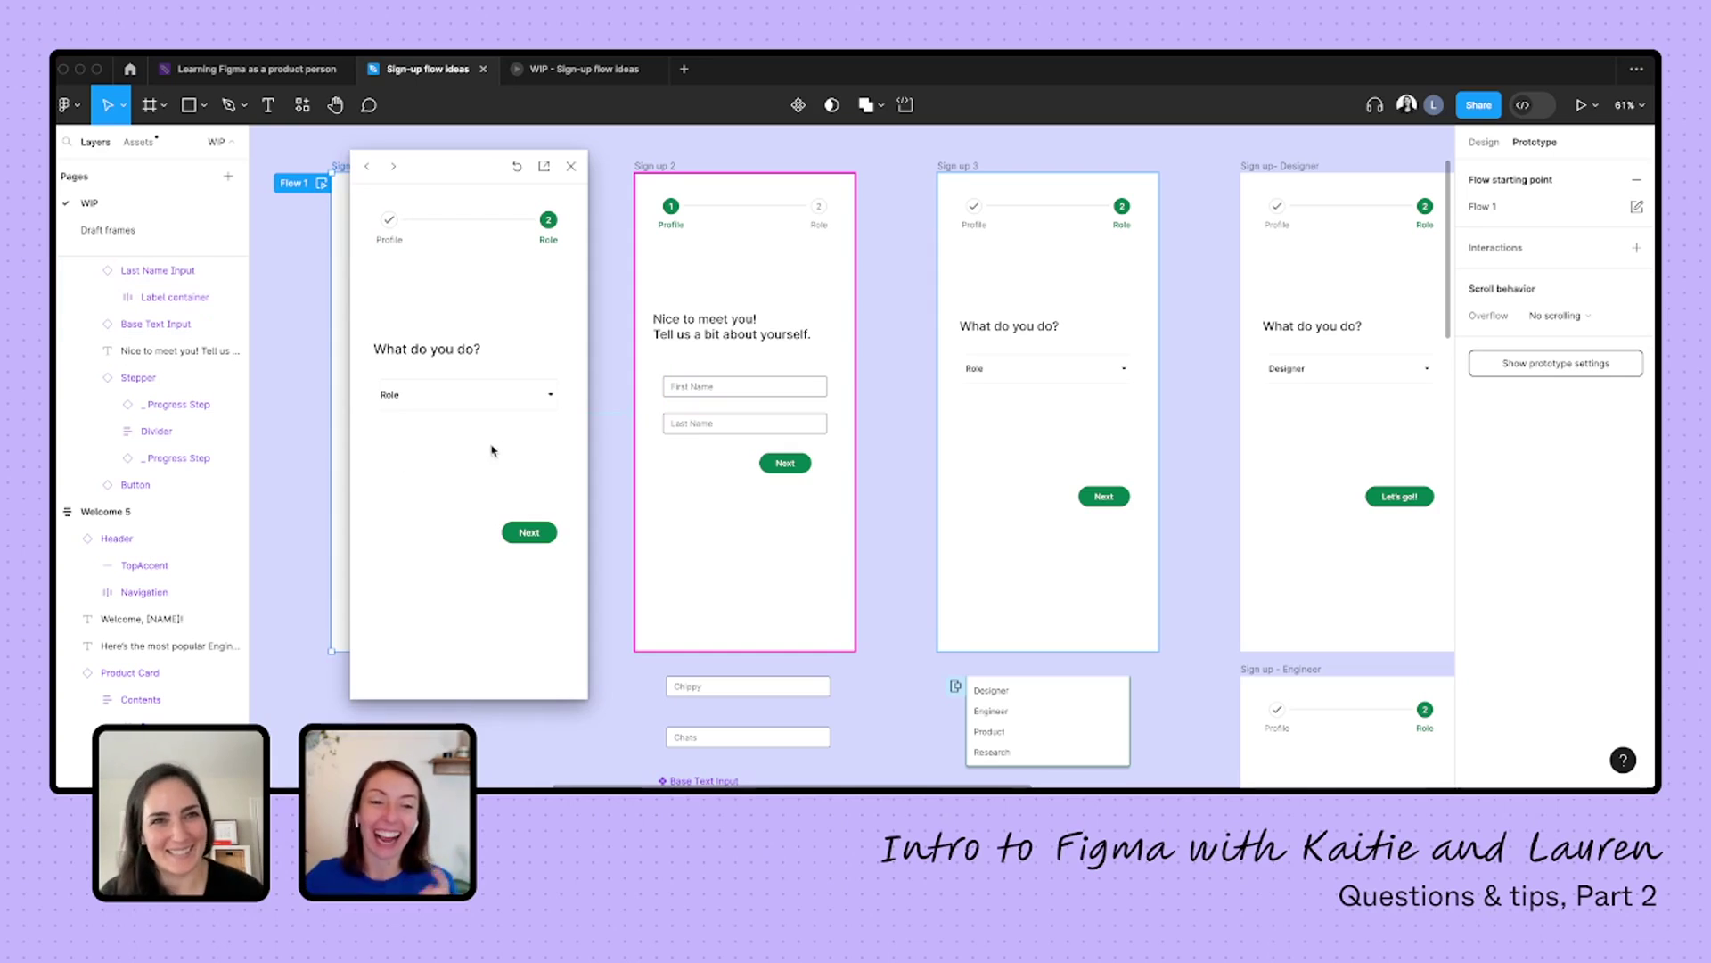
pyautogui.click(572, 166)
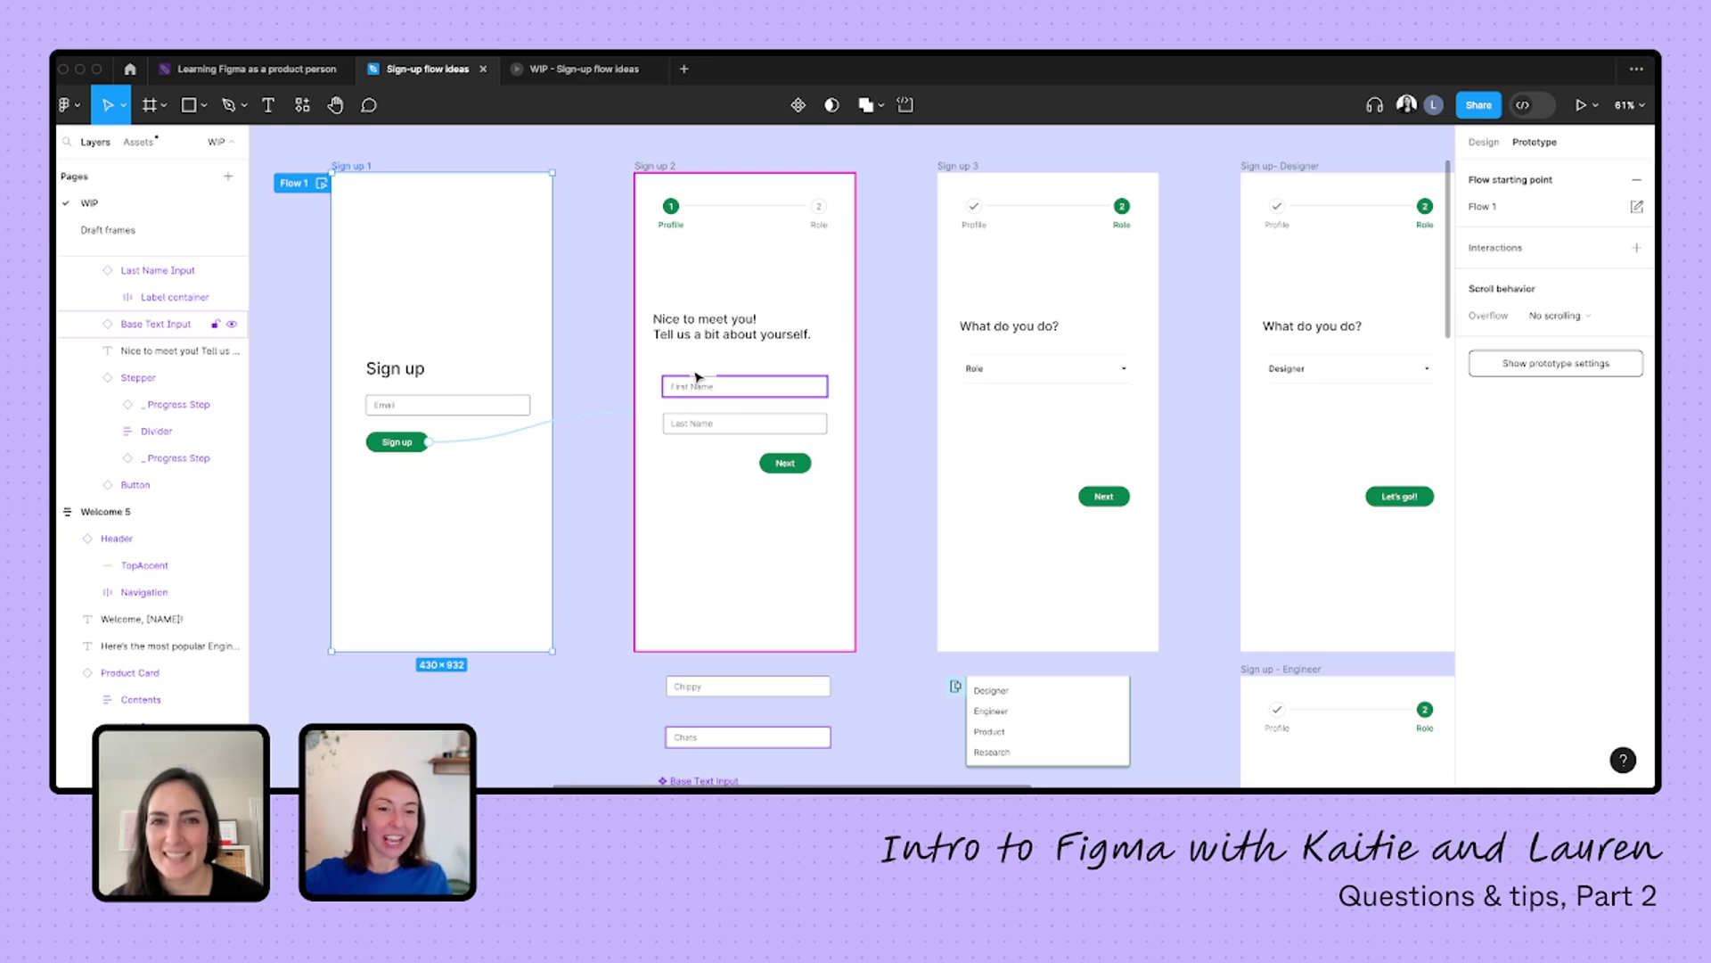
pyautogui.hscroll(5, 698, 377)
# - Pan over to the Welcome screens and select the Welcome 1 frame
pyautogui.click(432, 219)
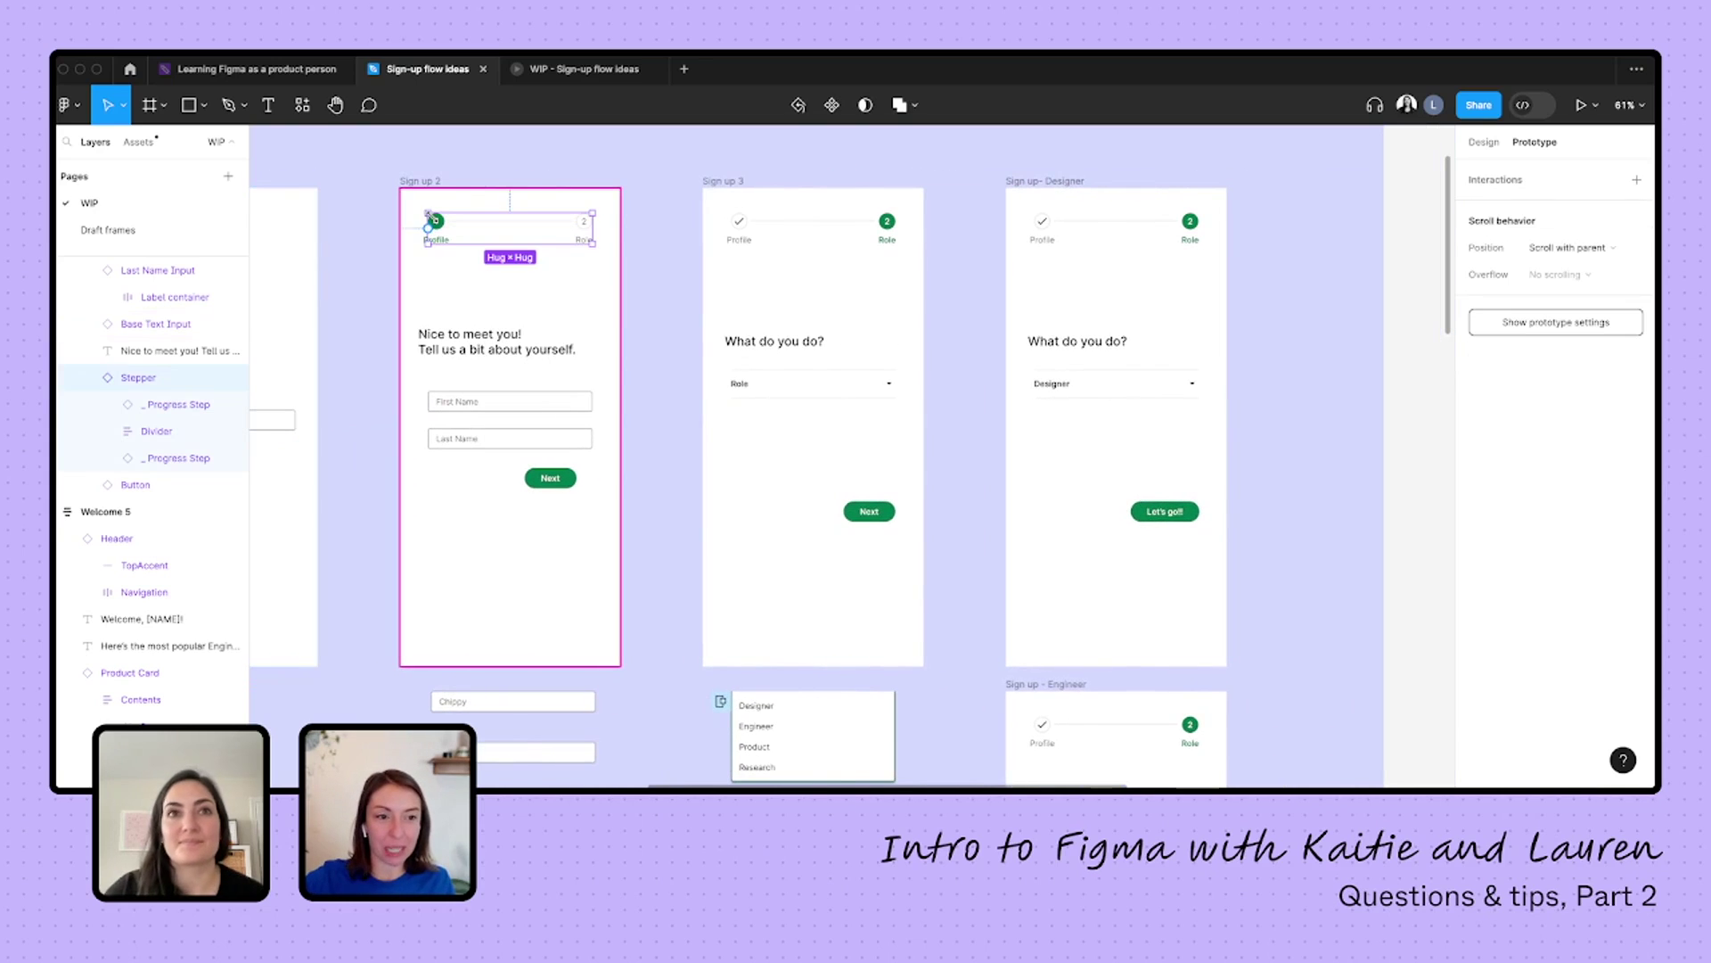
pyautogui.hscroll(10, 463, 239)
pyautogui.click(820, 424)
pyautogui.scroll(3, 820, 423)
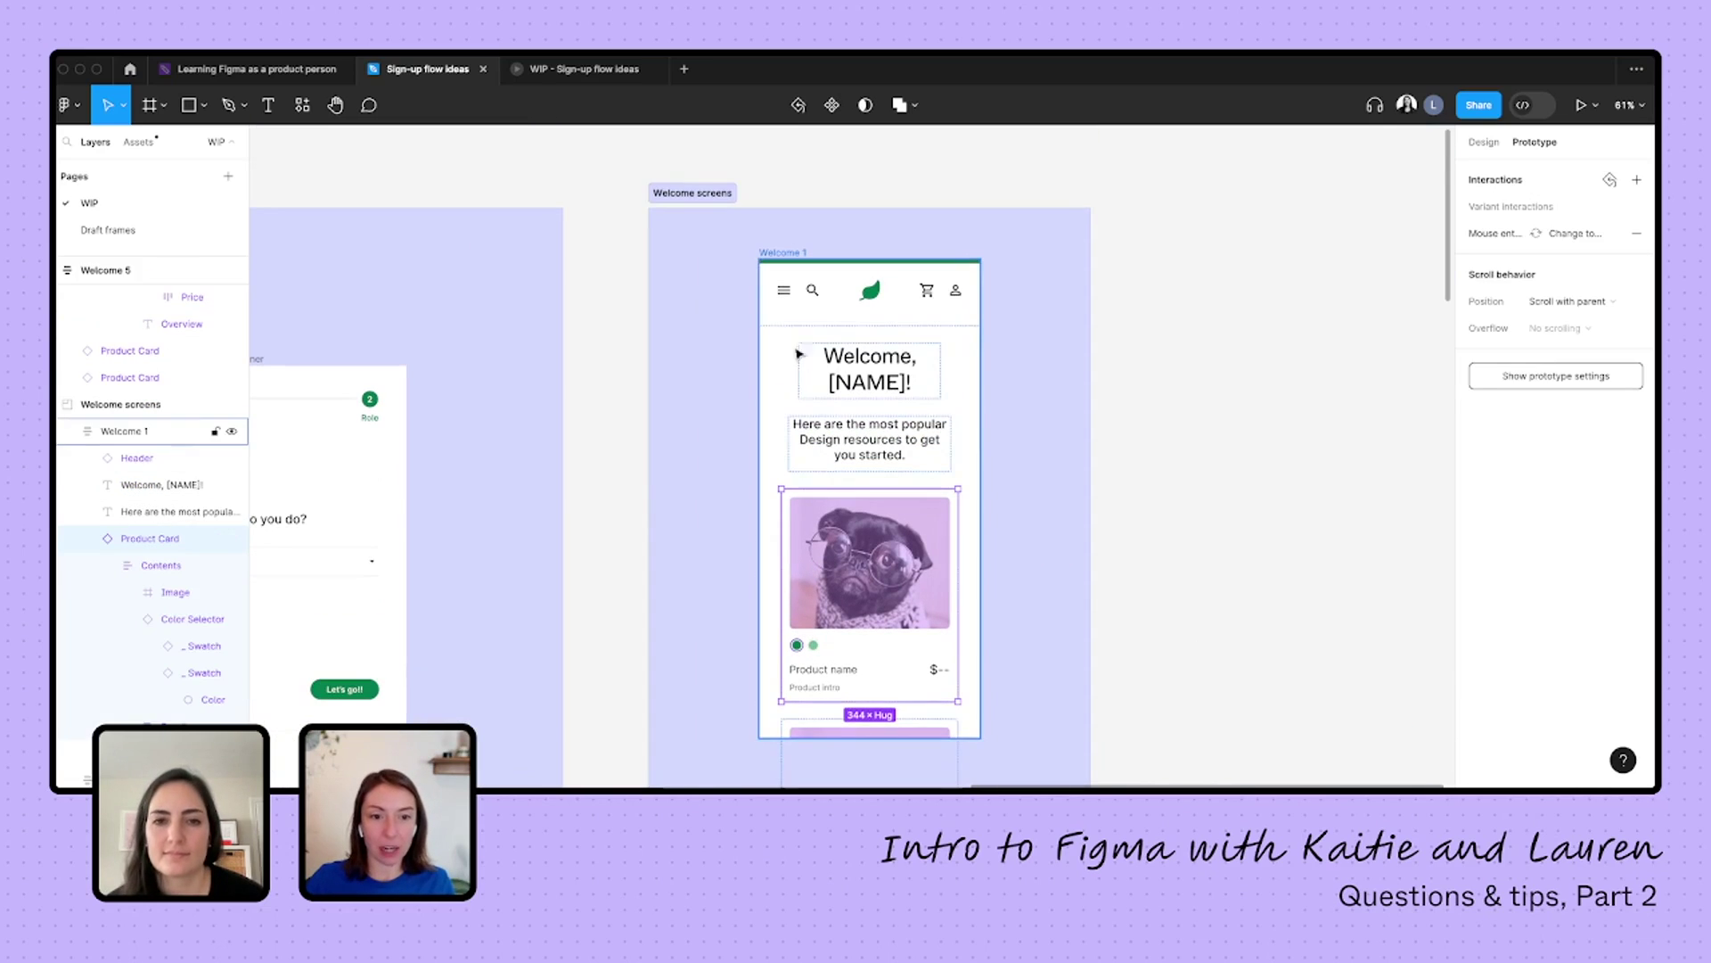
pyautogui.click(778, 253)
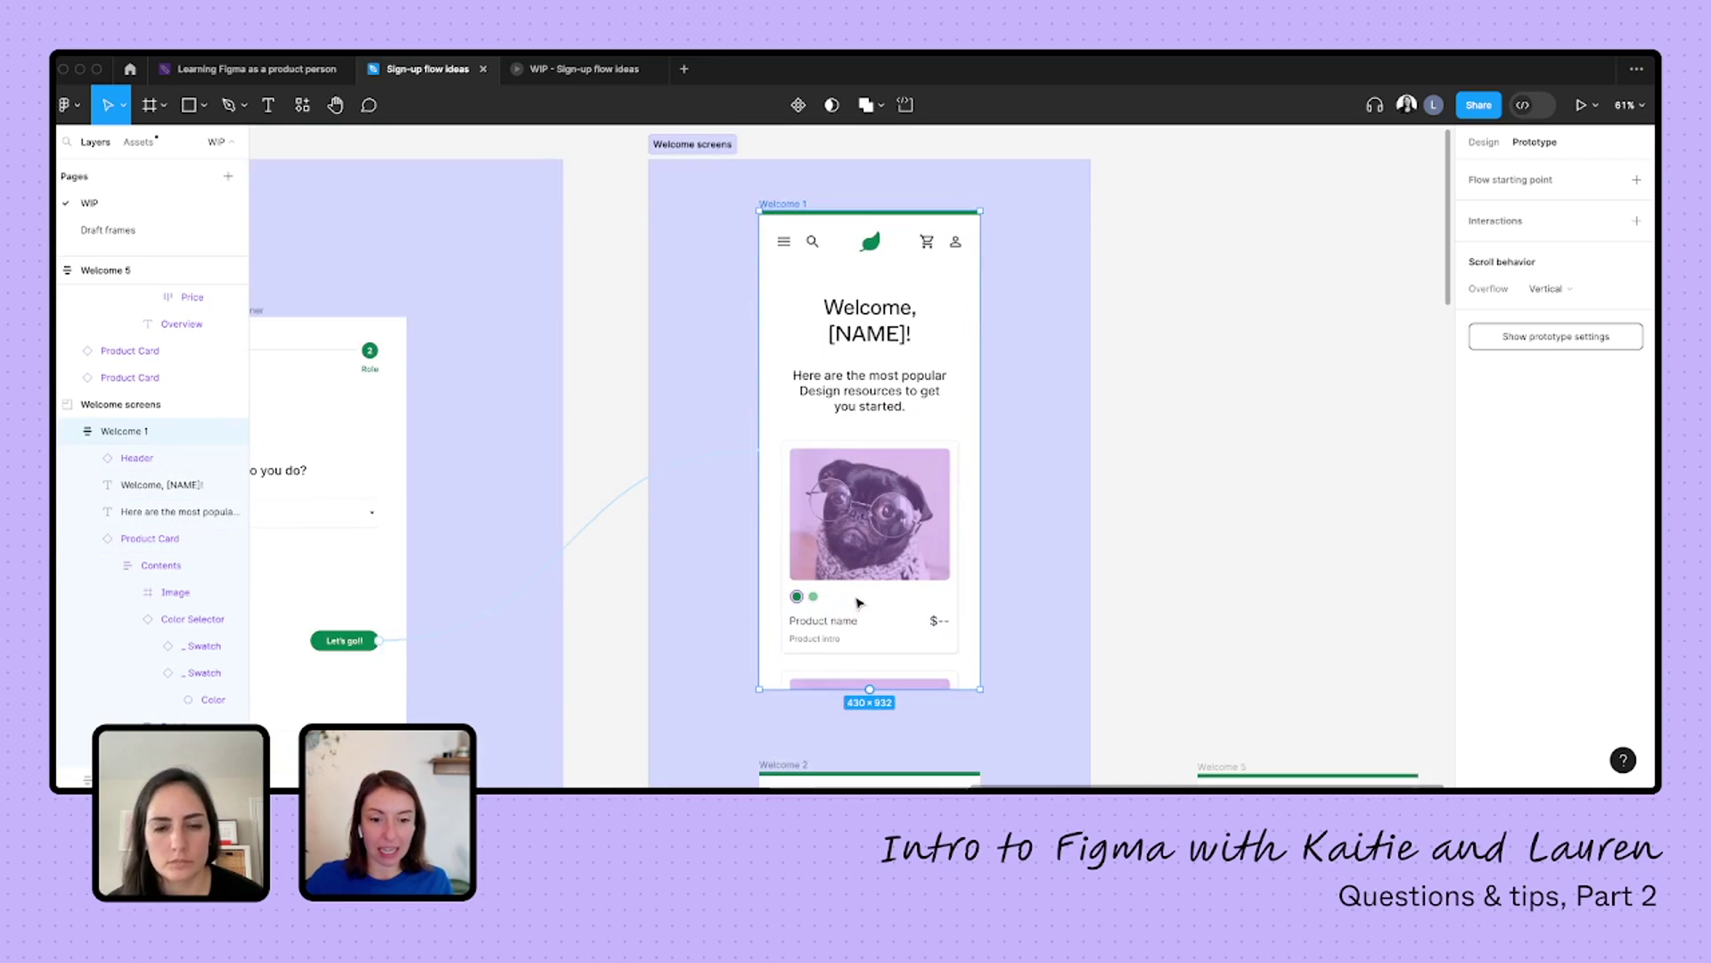
pyautogui.scroll(-2, 883, 535)
# - Drill into the product card's colour selector and swap the order of its two swatches
pyautogui.doubleClick(809, 592)
pyautogui.doubleClick(801, 592)
pyautogui.doubleClick(801, 592)
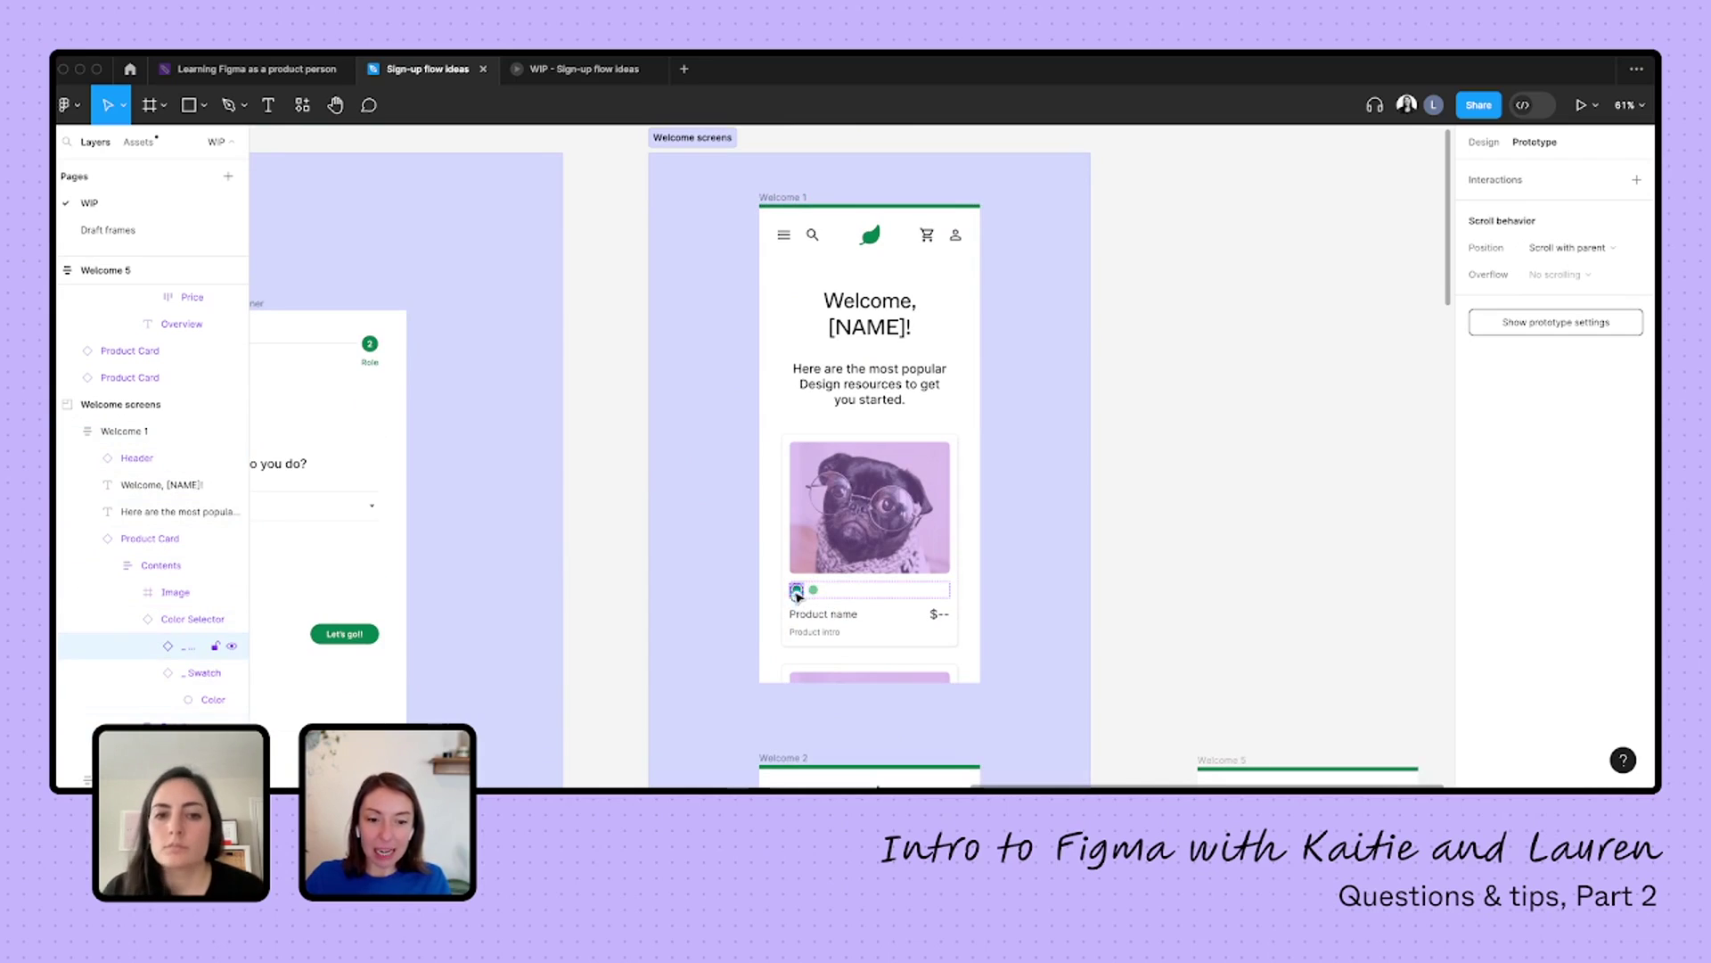
pyautogui.moveTo(796, 595); pyautogui.dragTo(814, 597)
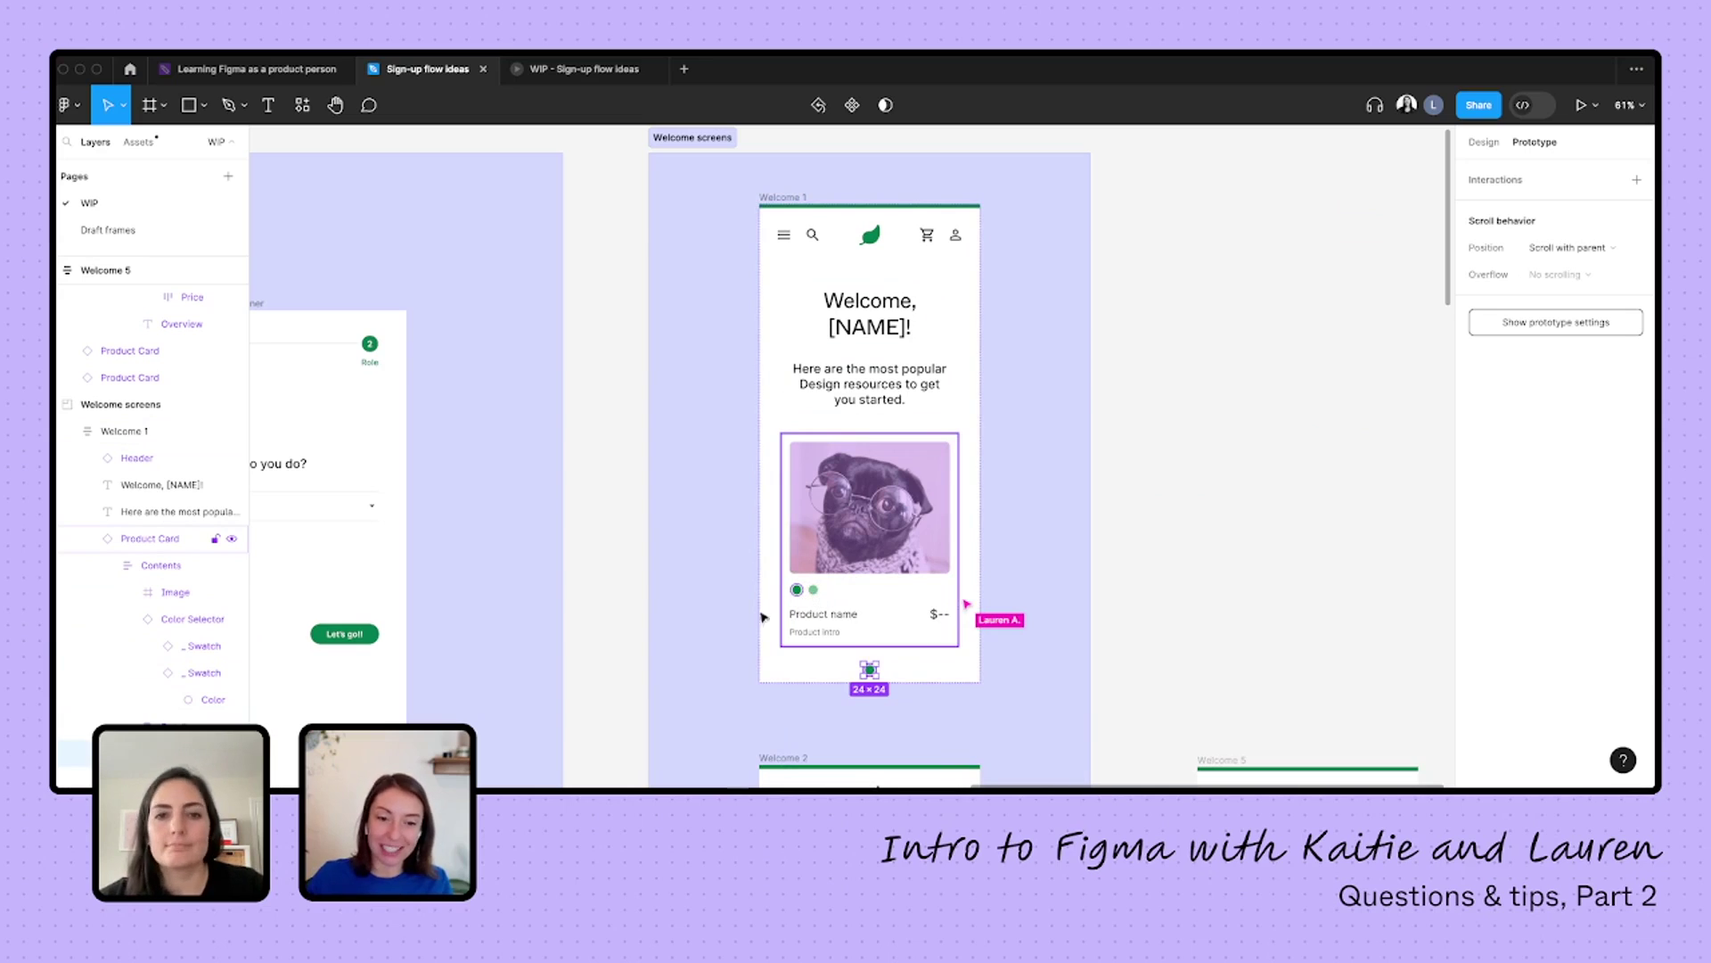
pyautogui.click(799, 601)
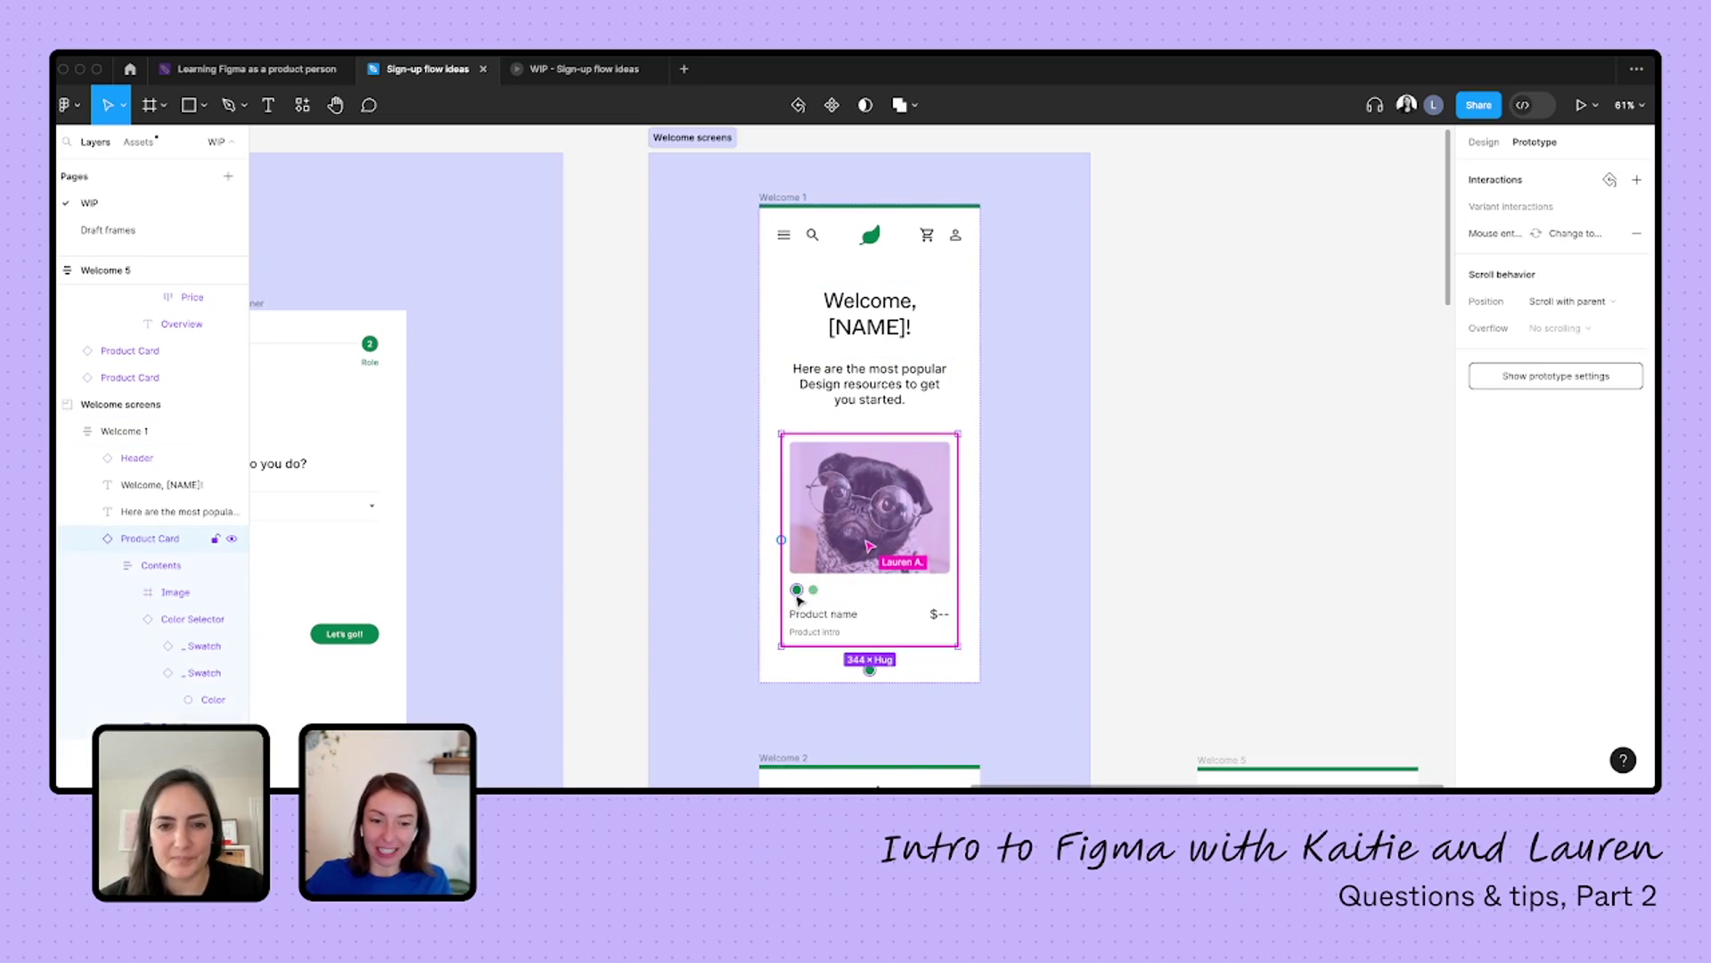
pyautogui.doubleClick(800, 600)
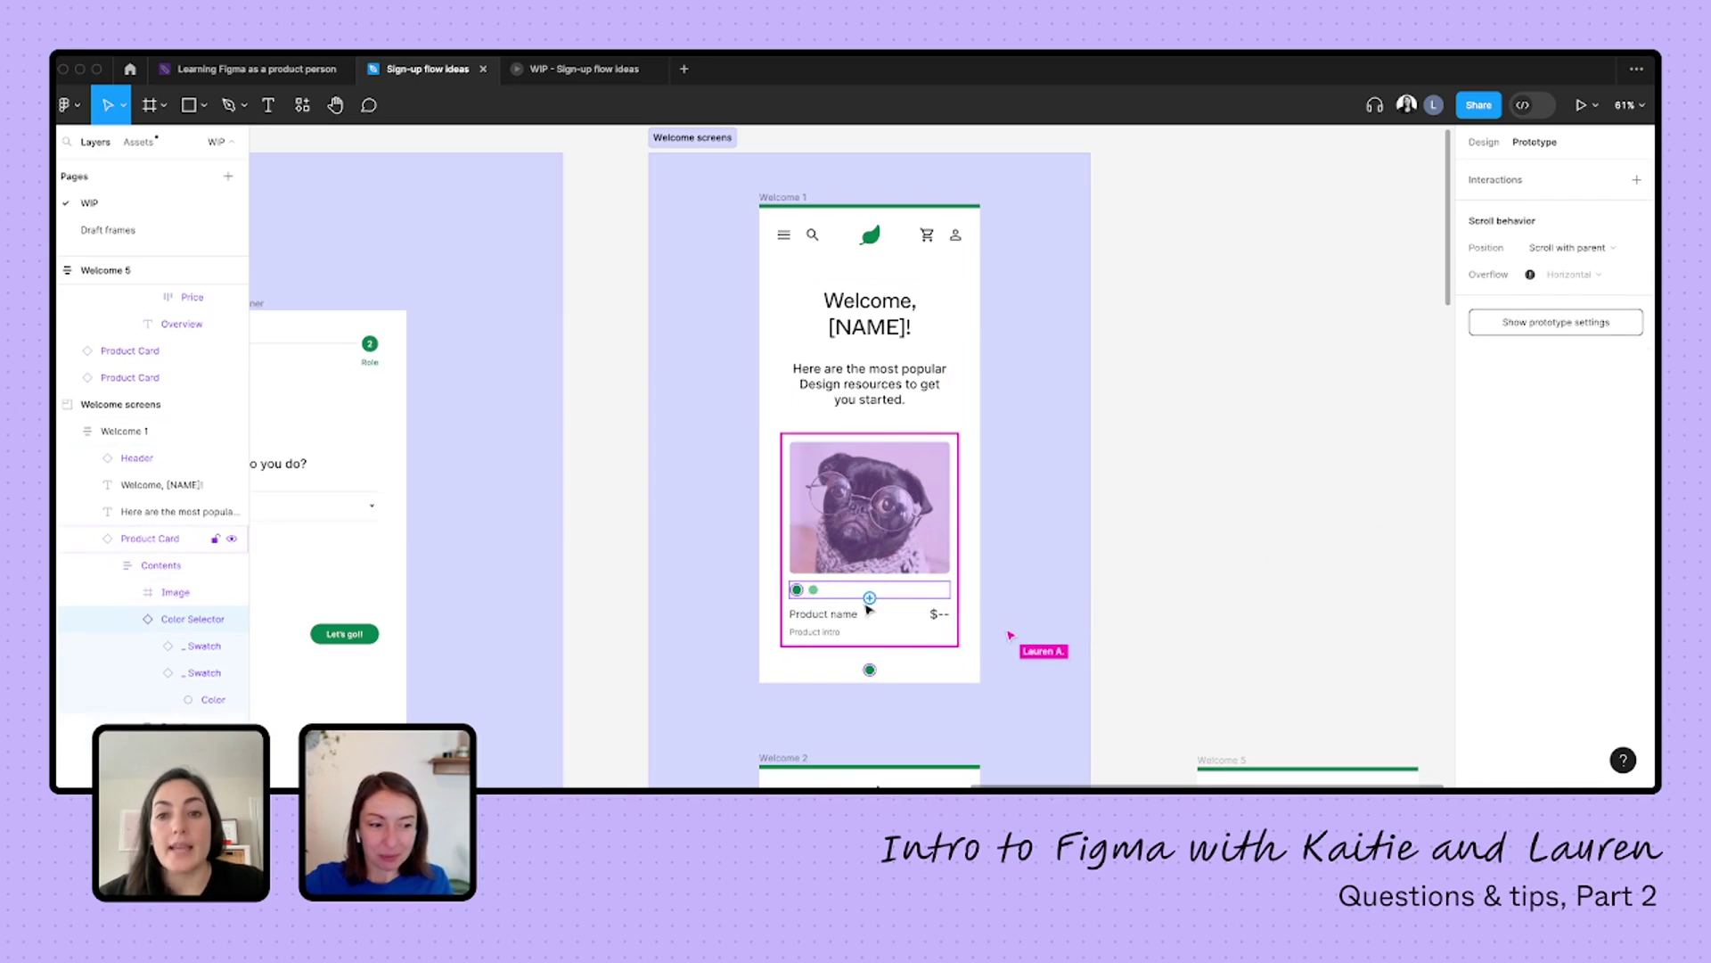
pyautogui.click(871, 671)
pyautogui.press('Escape')
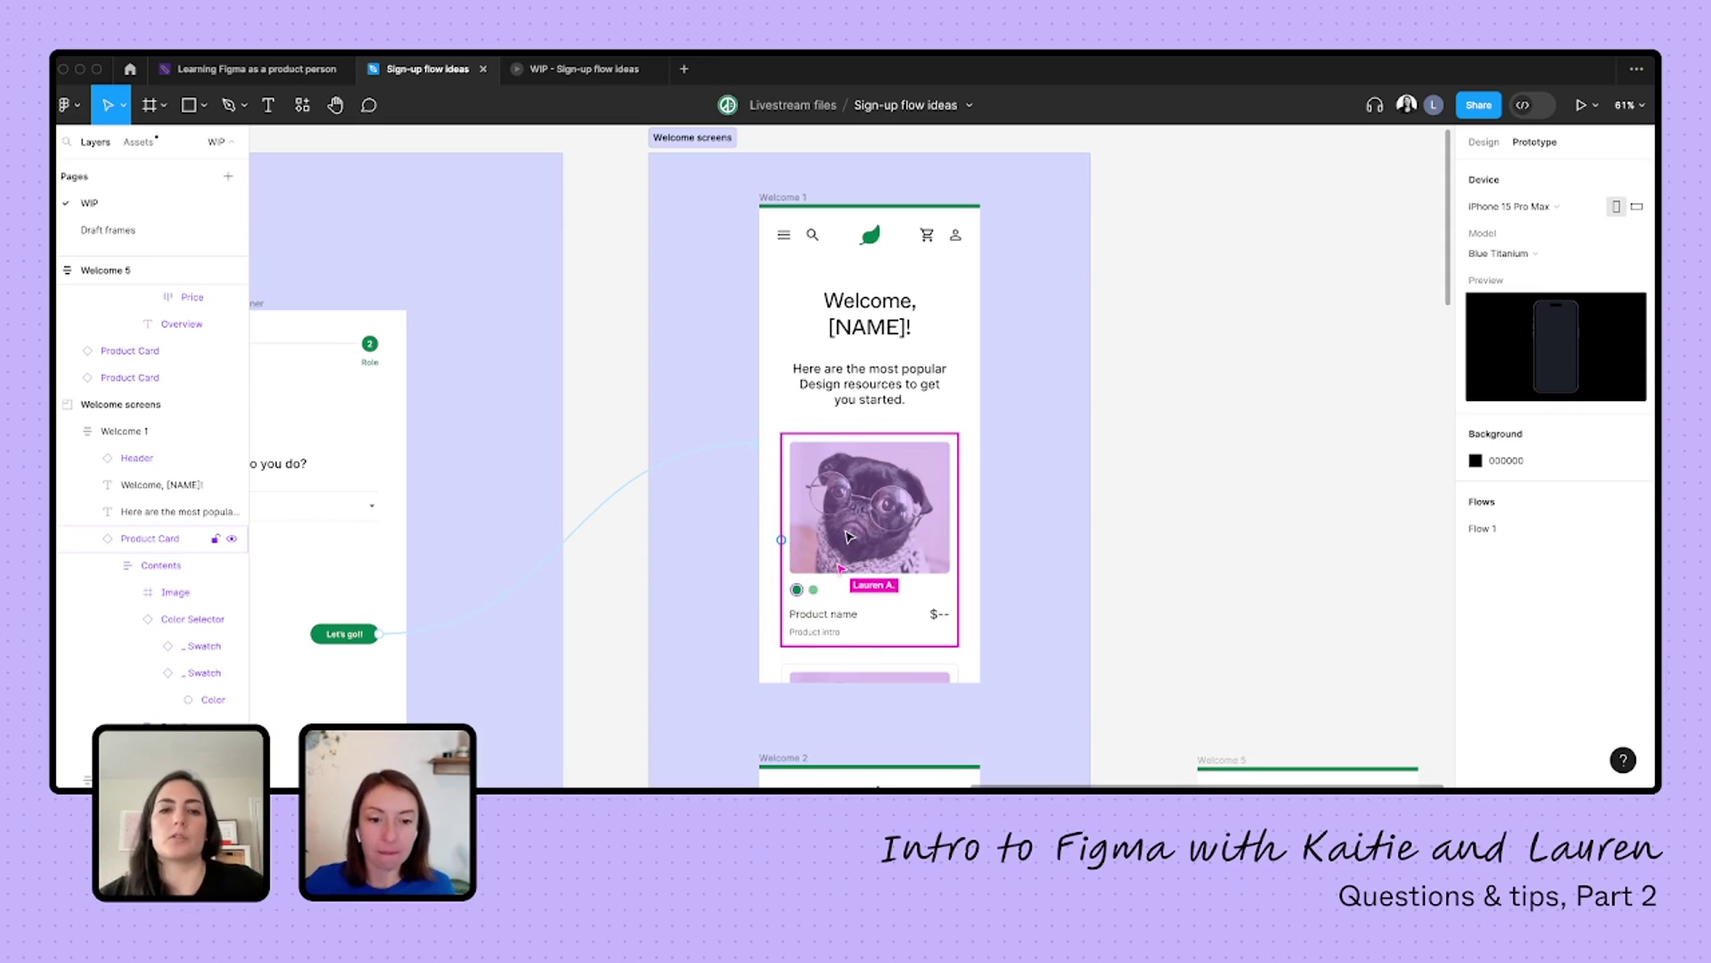
pyautogui.click(818, 560)
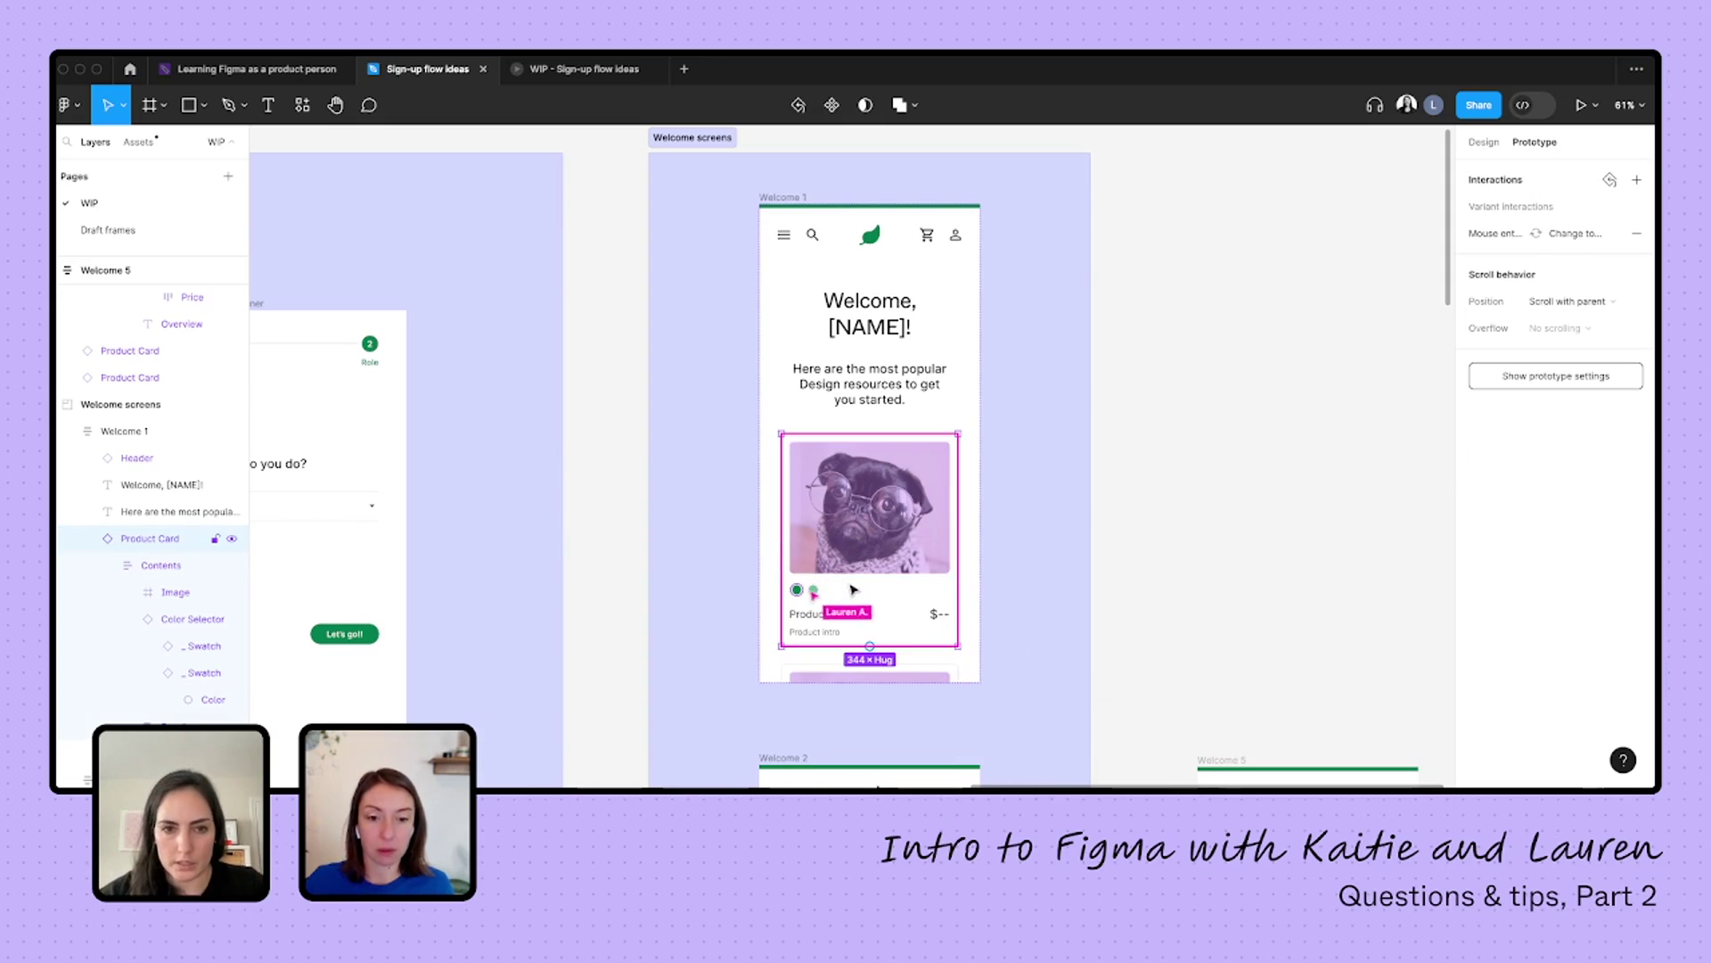
pyautogui.click(799, 592)
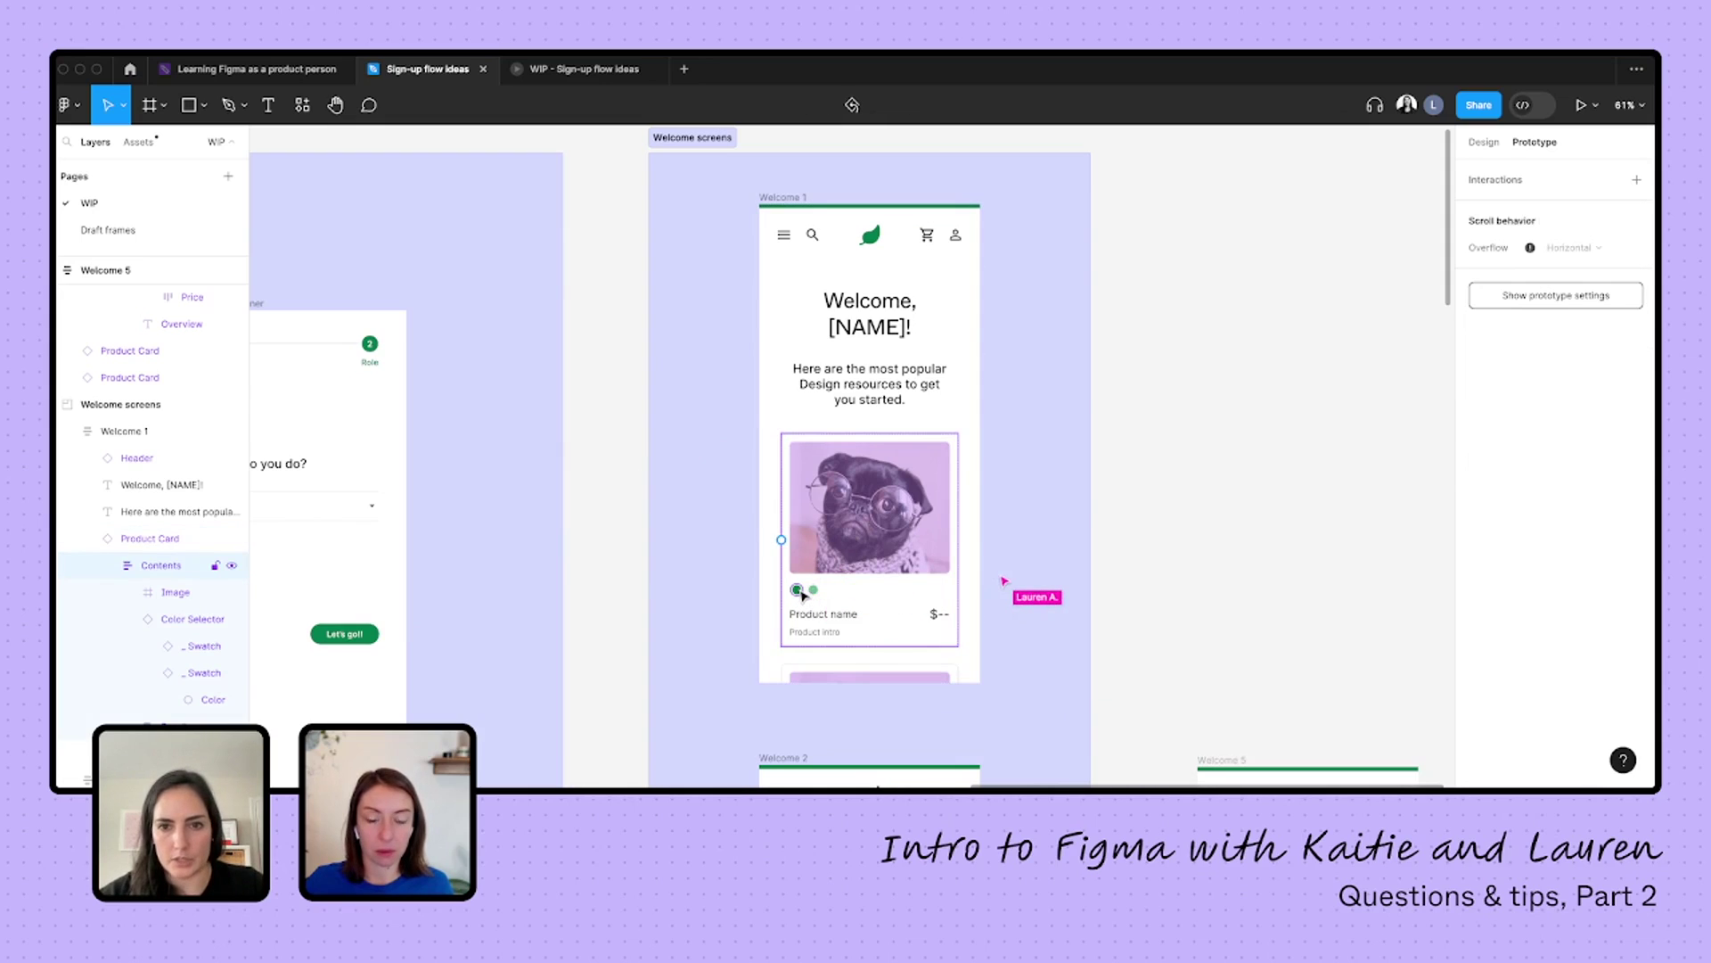
pyautogui.click(801, 591)
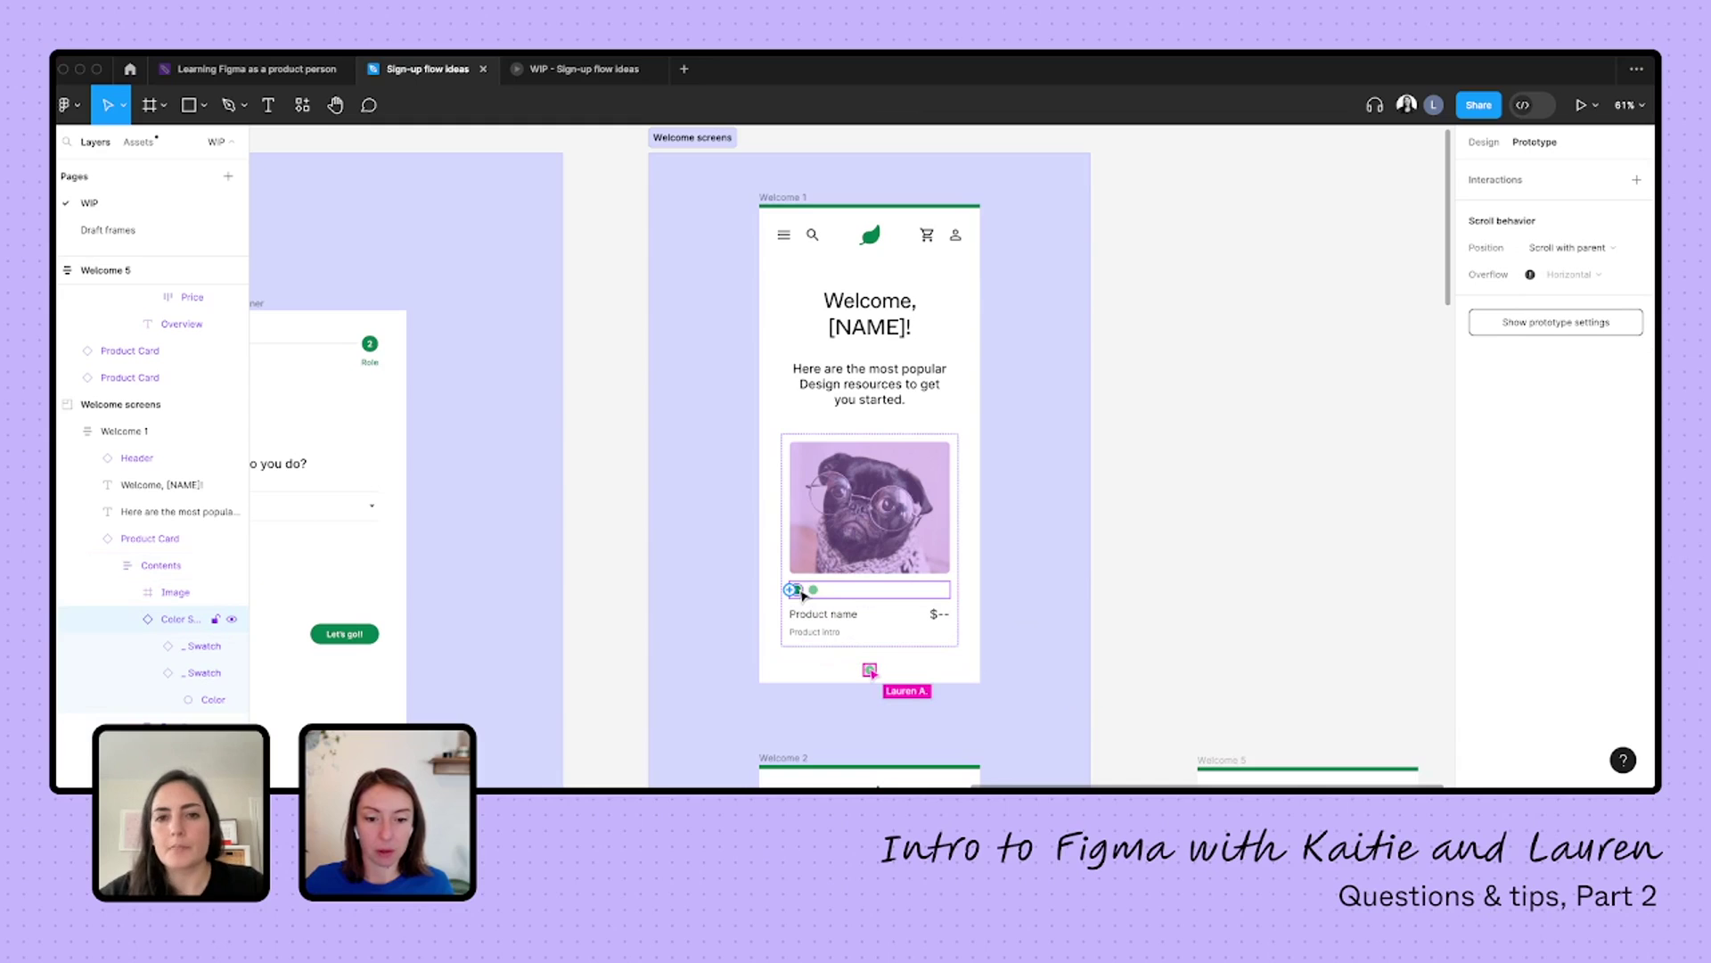
pyautogui.scroll(5, 803, 593)
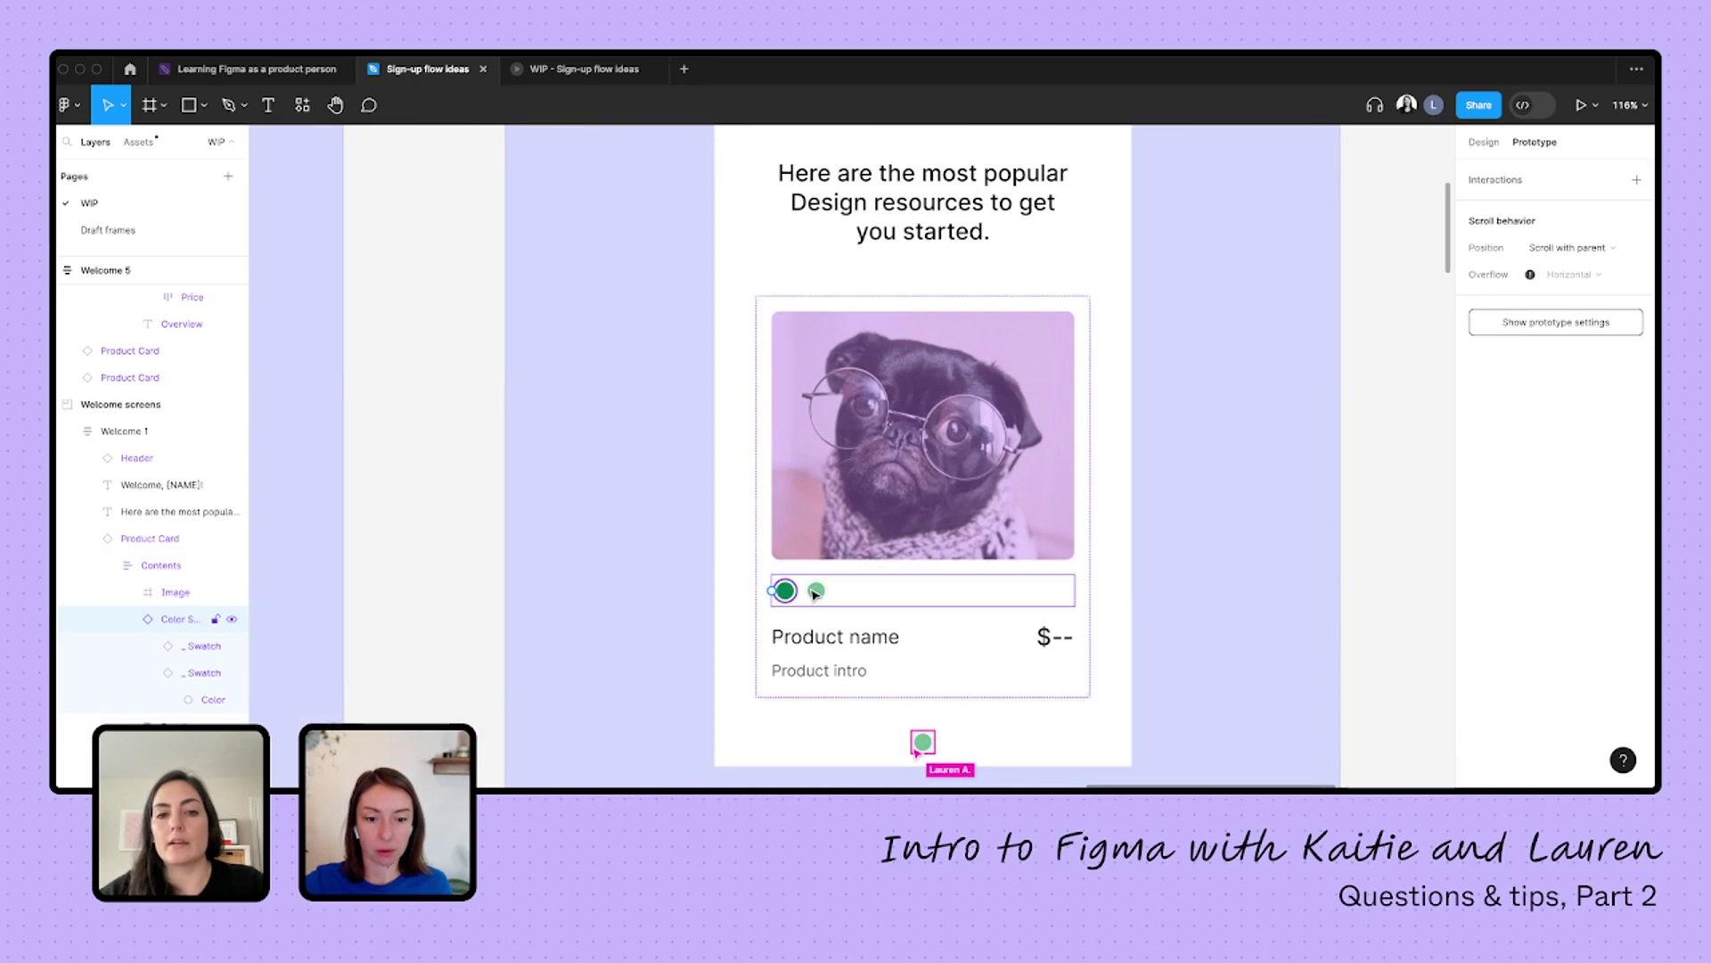
pyautogui.click(922, 742)
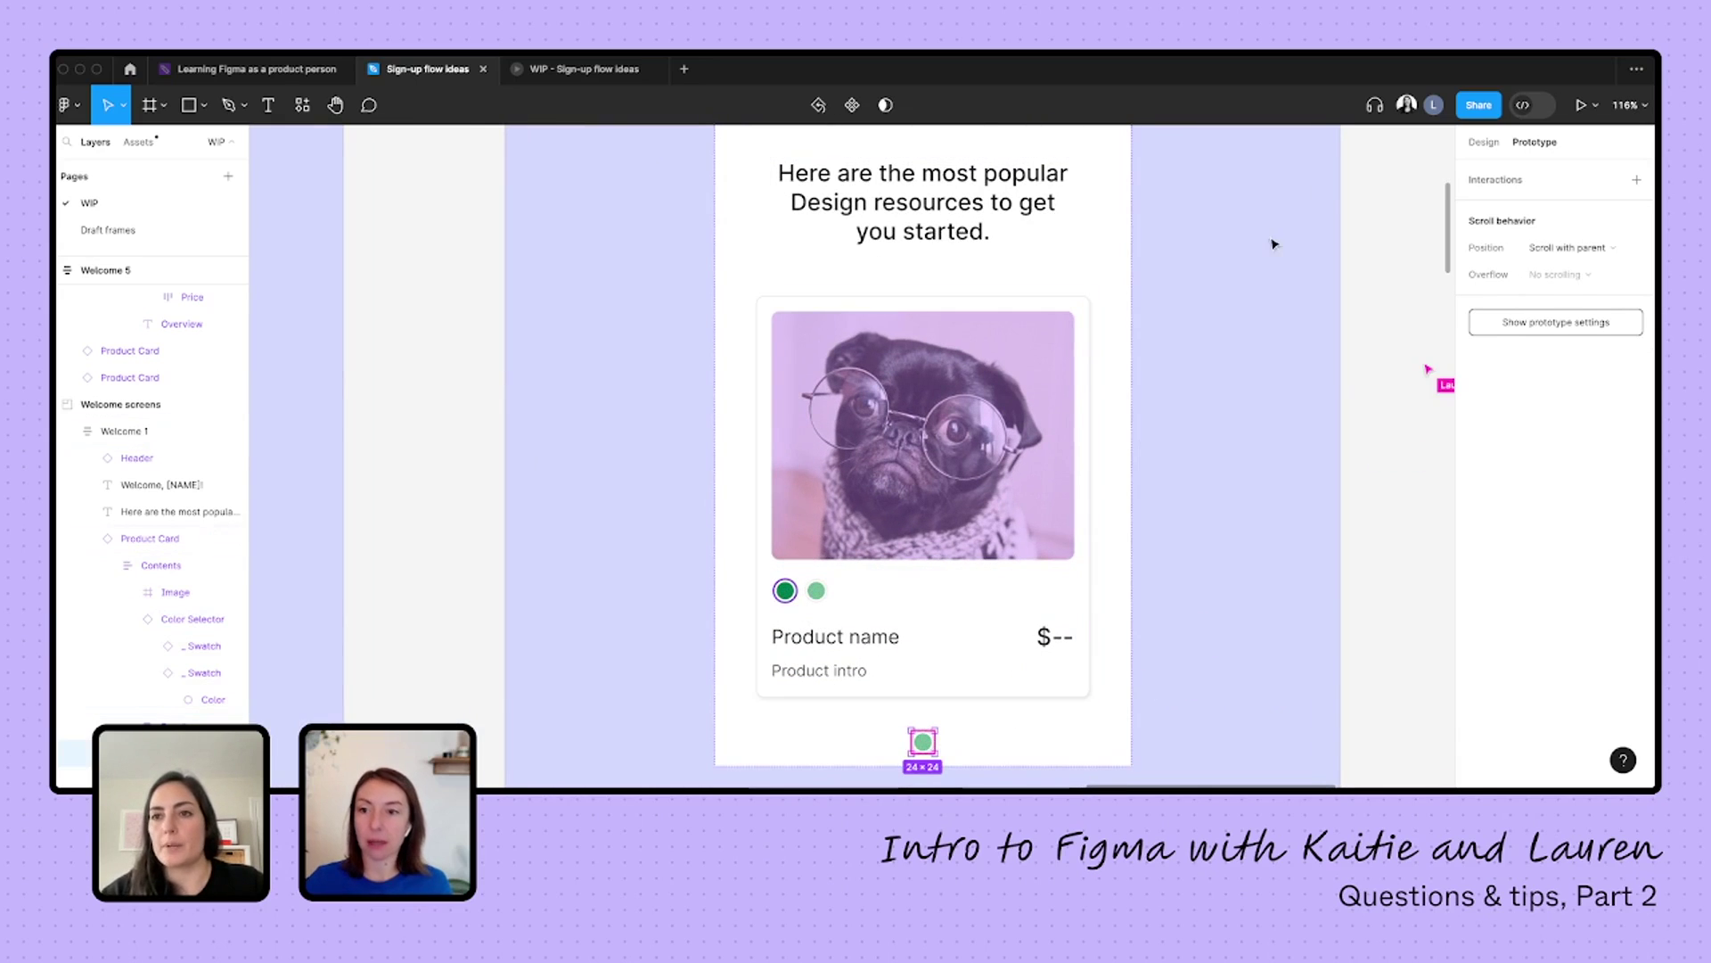
pyautogui.click(1483, 144)
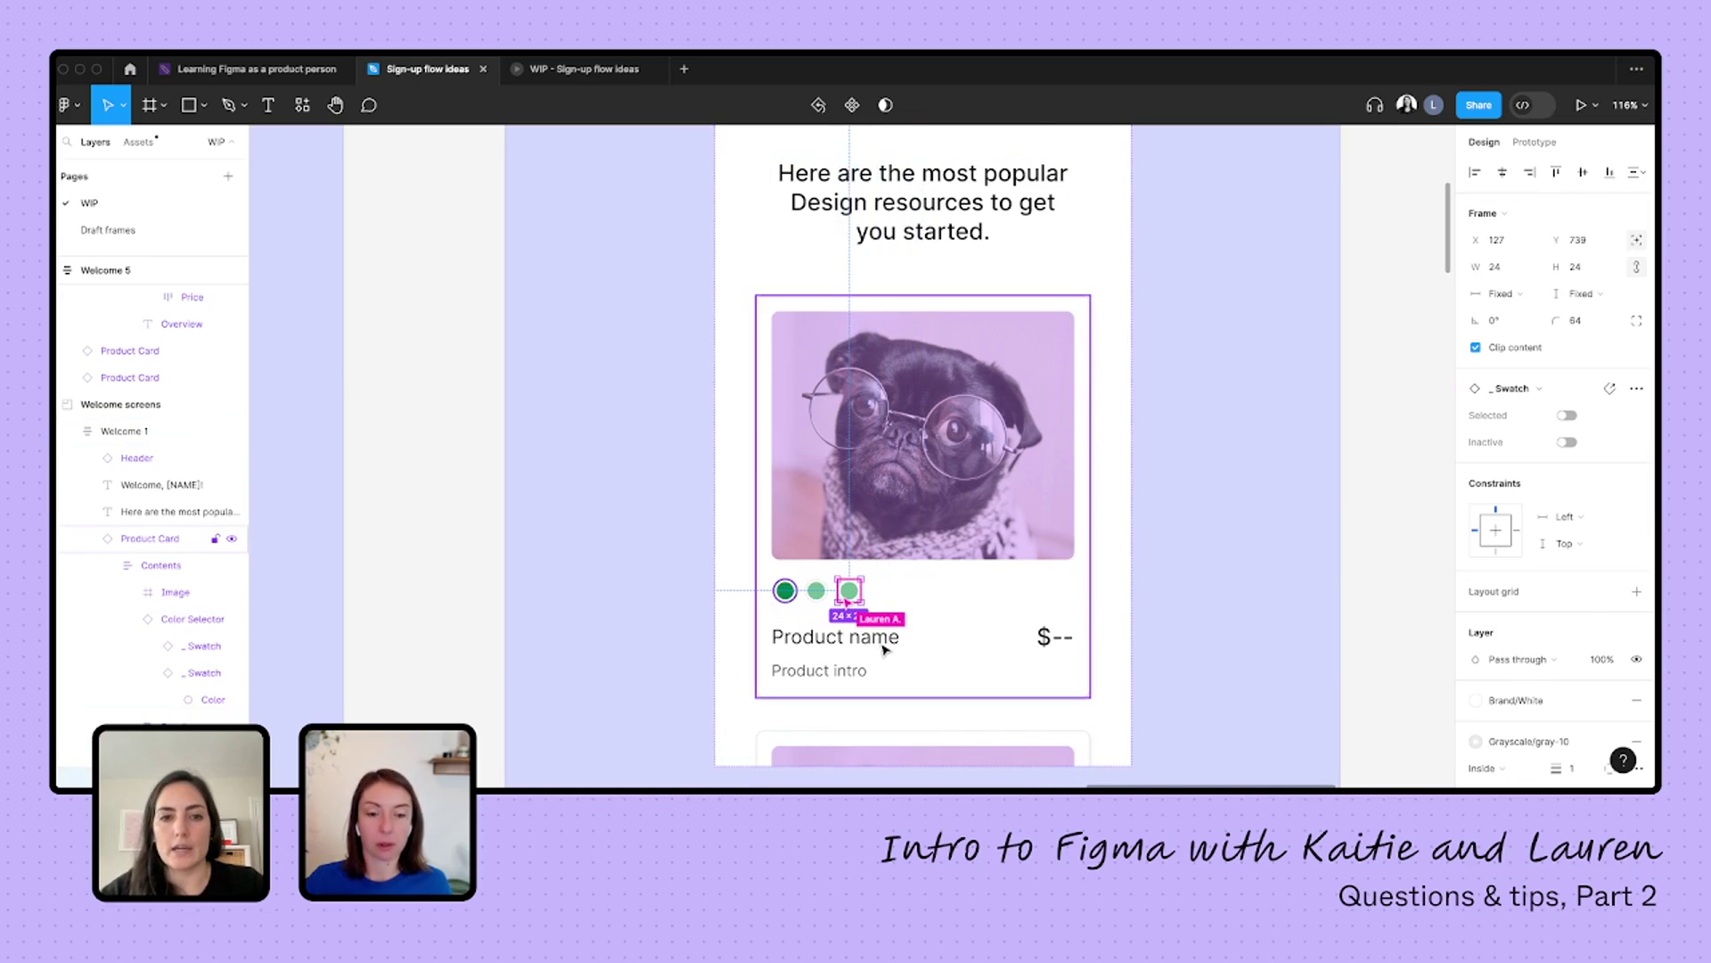
pyautogui.click(1111, 624)
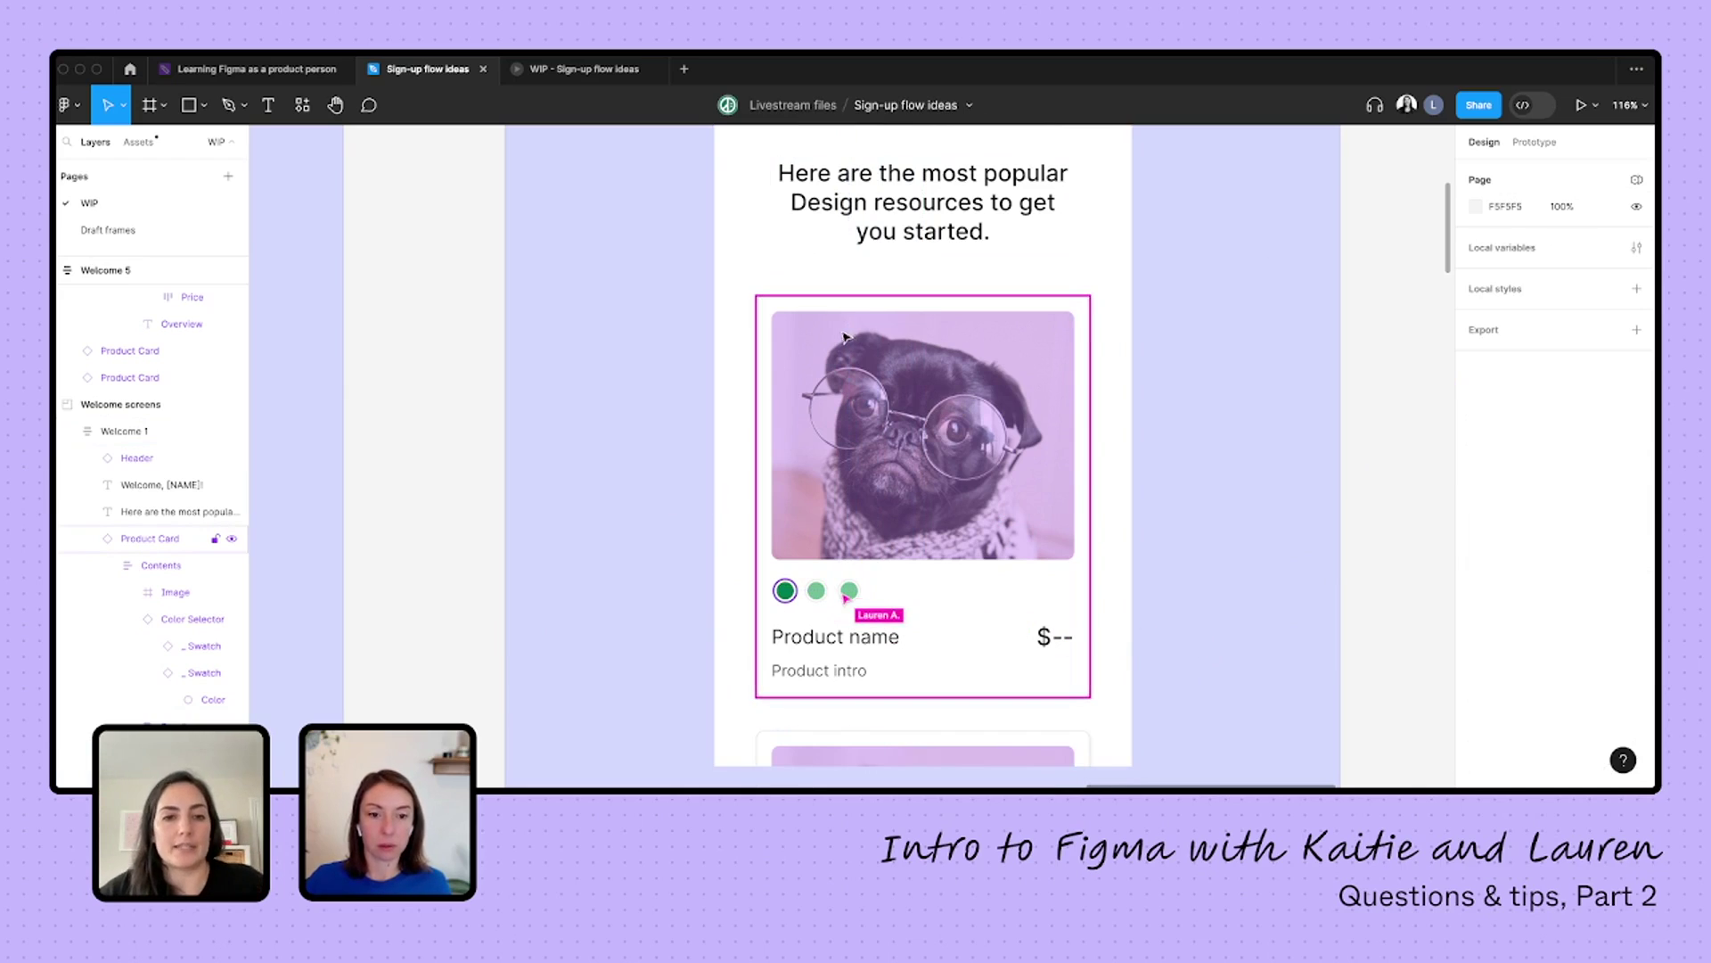
pyautogui.click(863, 311)
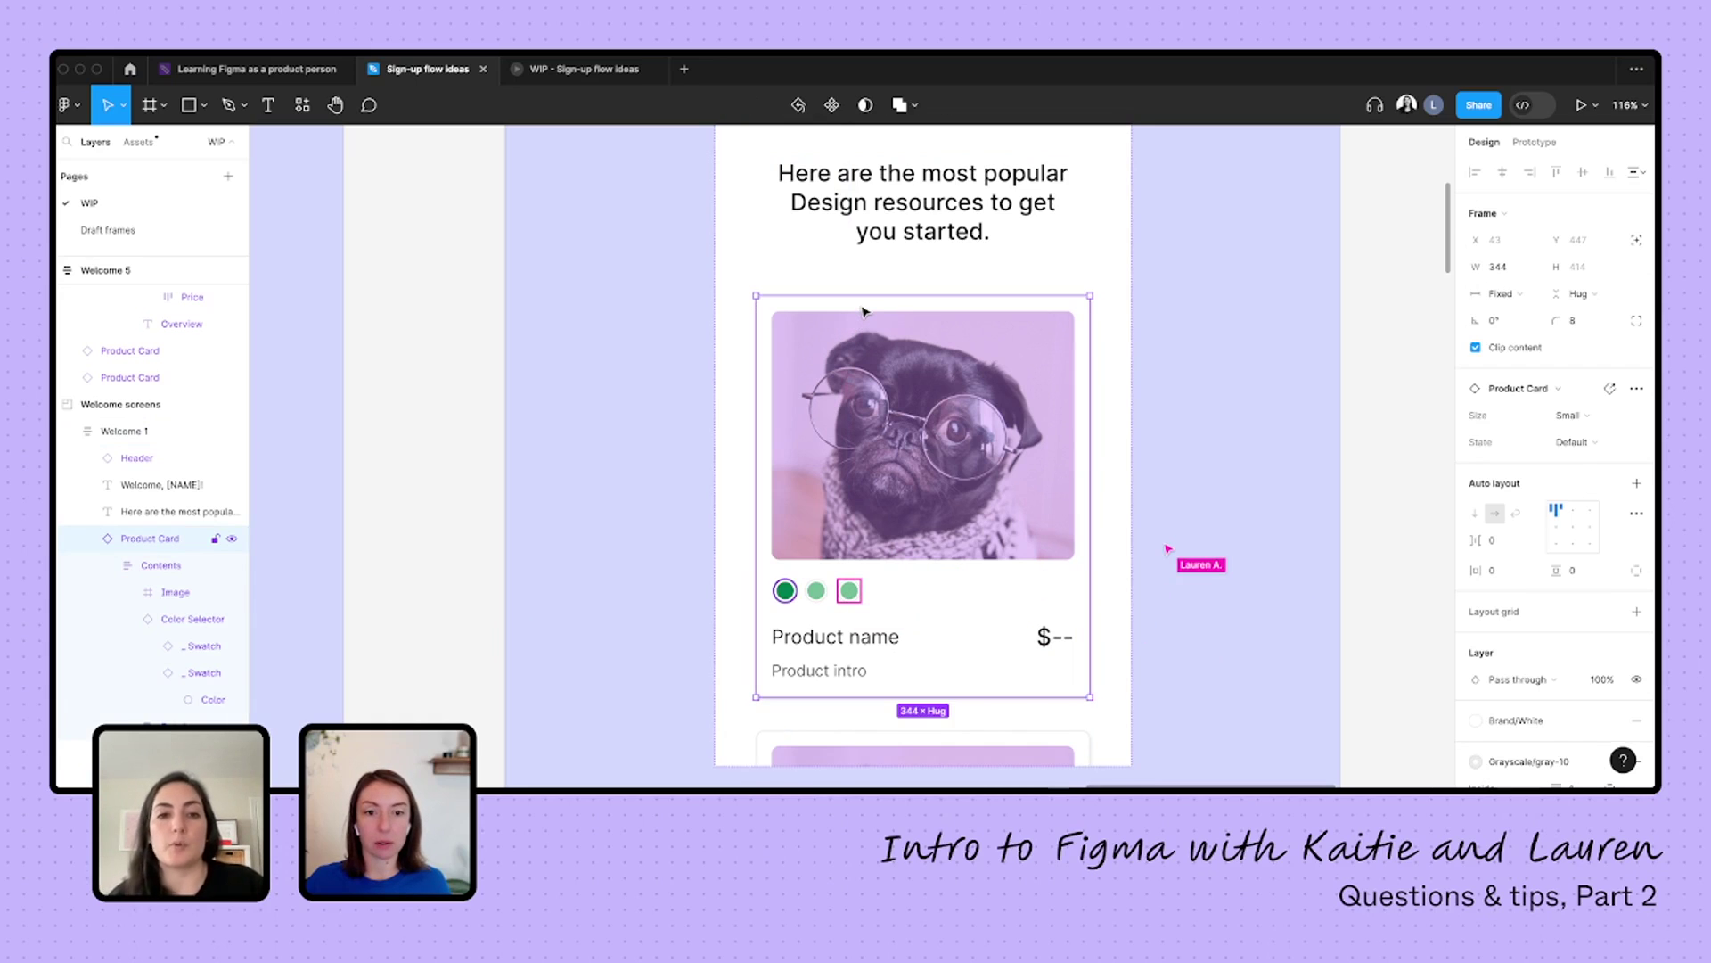
pyautogui.scroll(-5, 863, 311)
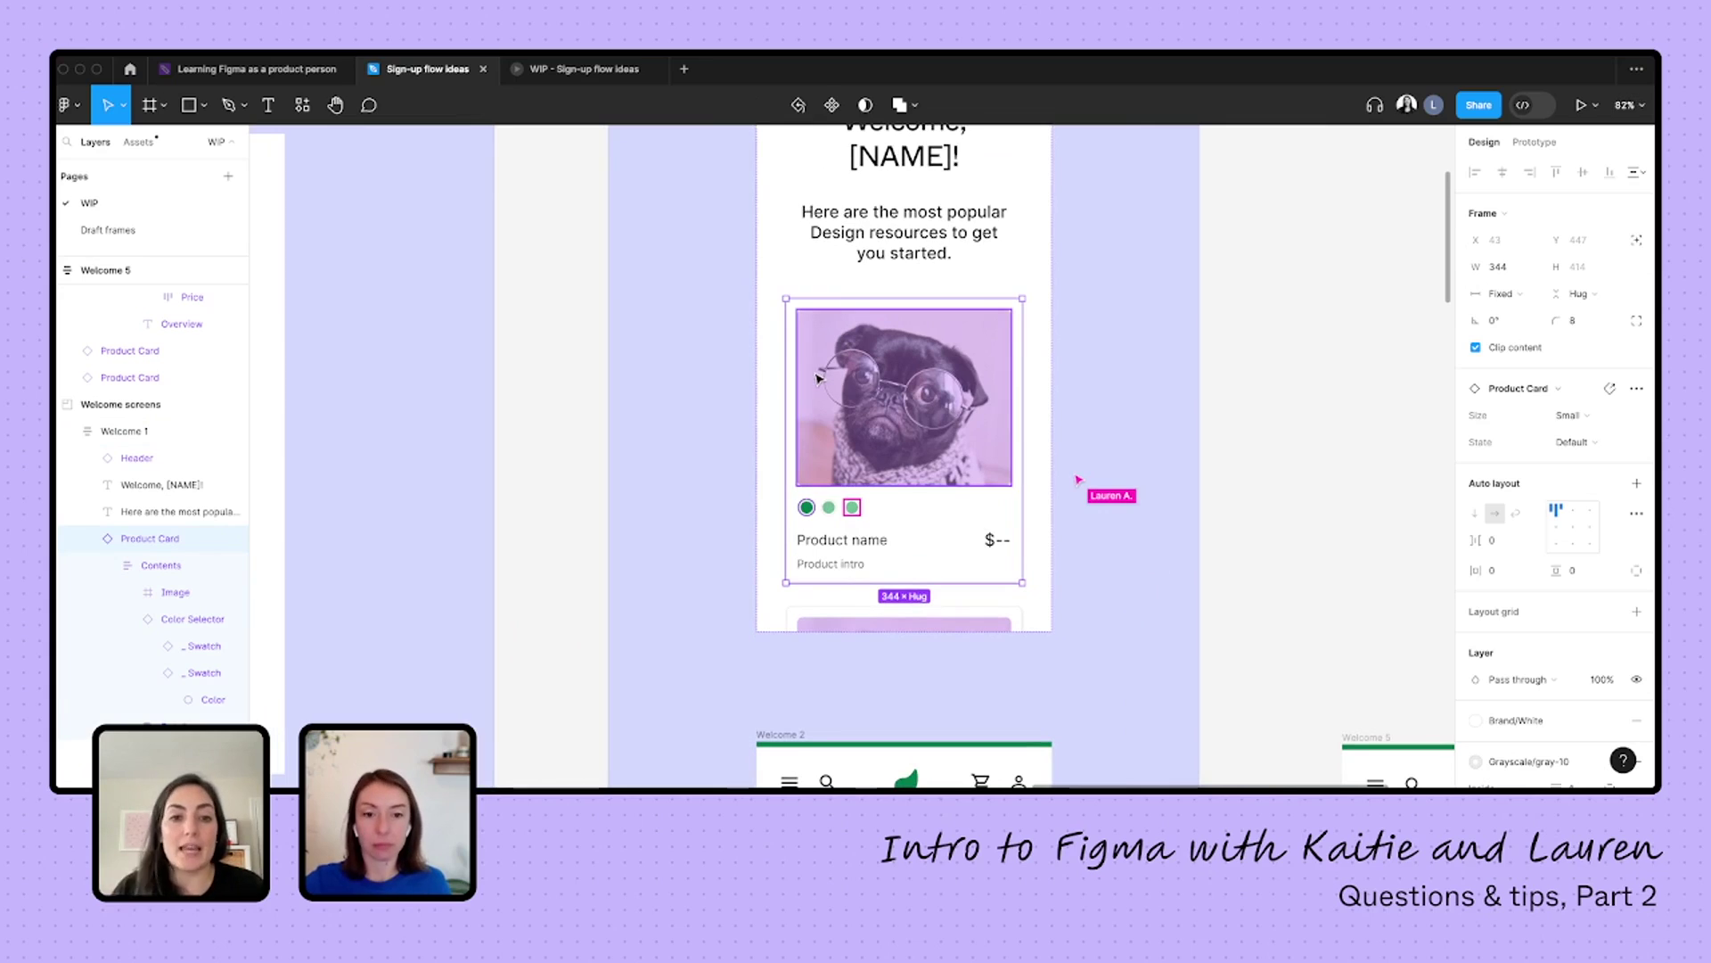
# - Place a copy of the Product Card beside the Welcome screen and detach it from its component
pyautogui.click(833, 629)
pyautogui.hotkey('ctrl', 'v')
pyautogui.moveTo(1330, 394); pyautogui.dragTo(1291, 375)
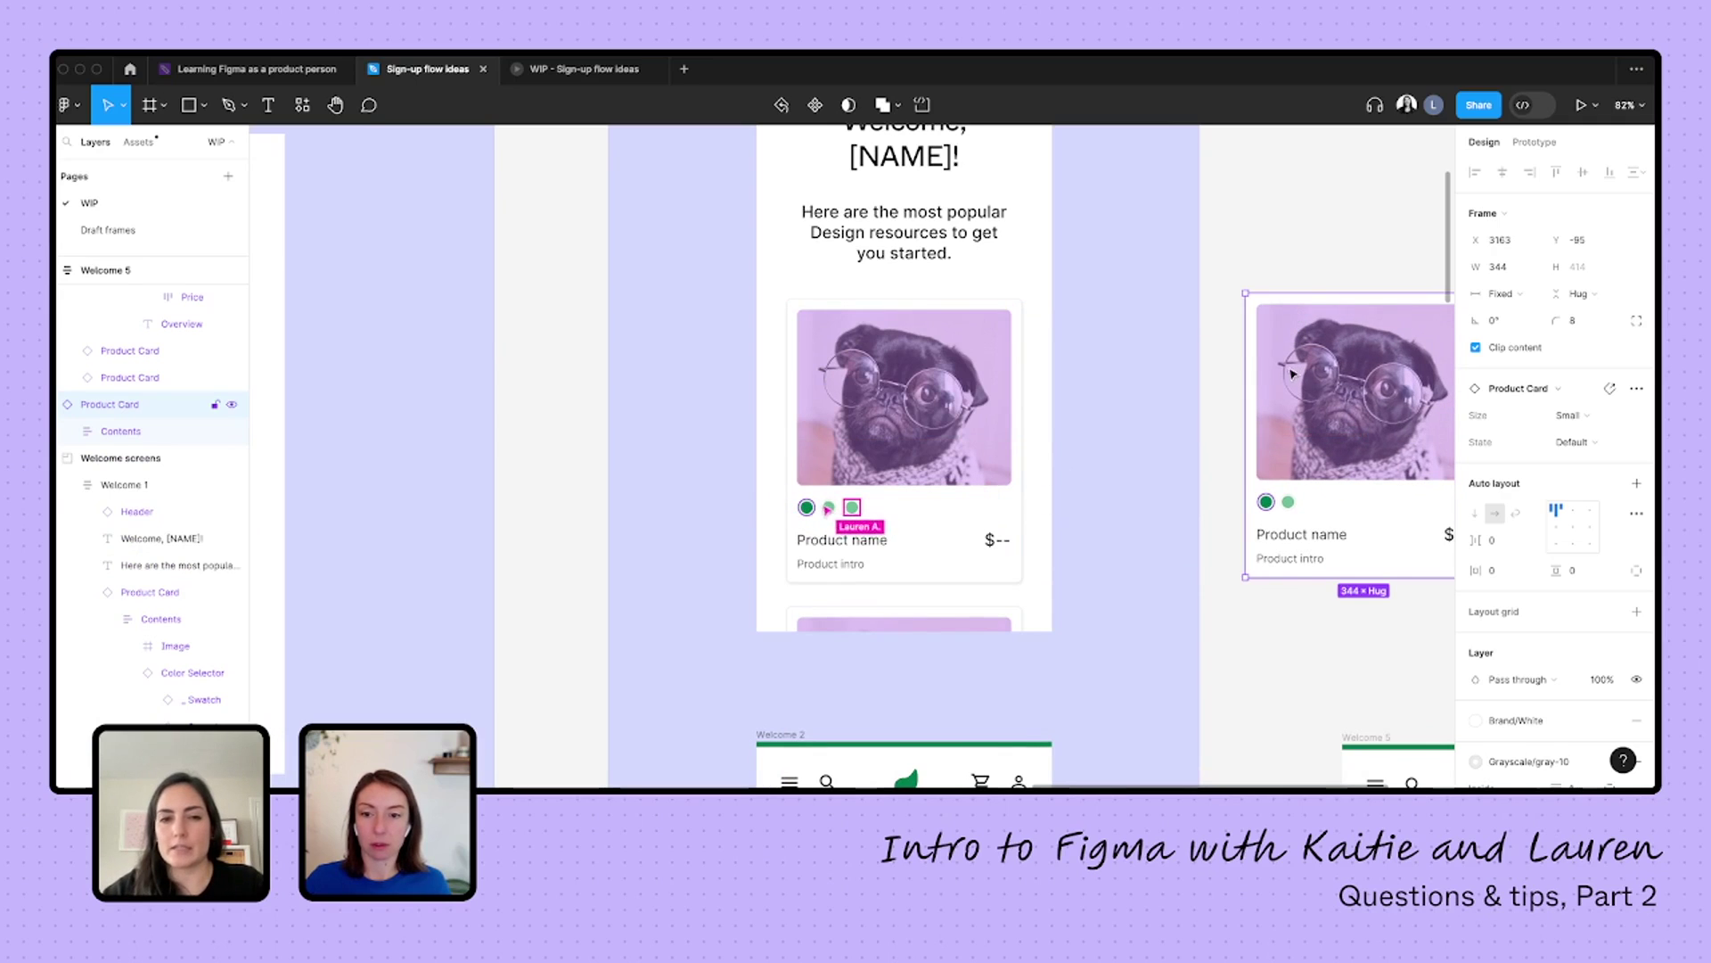
pyautogui.hscroll(5, 992, 447)
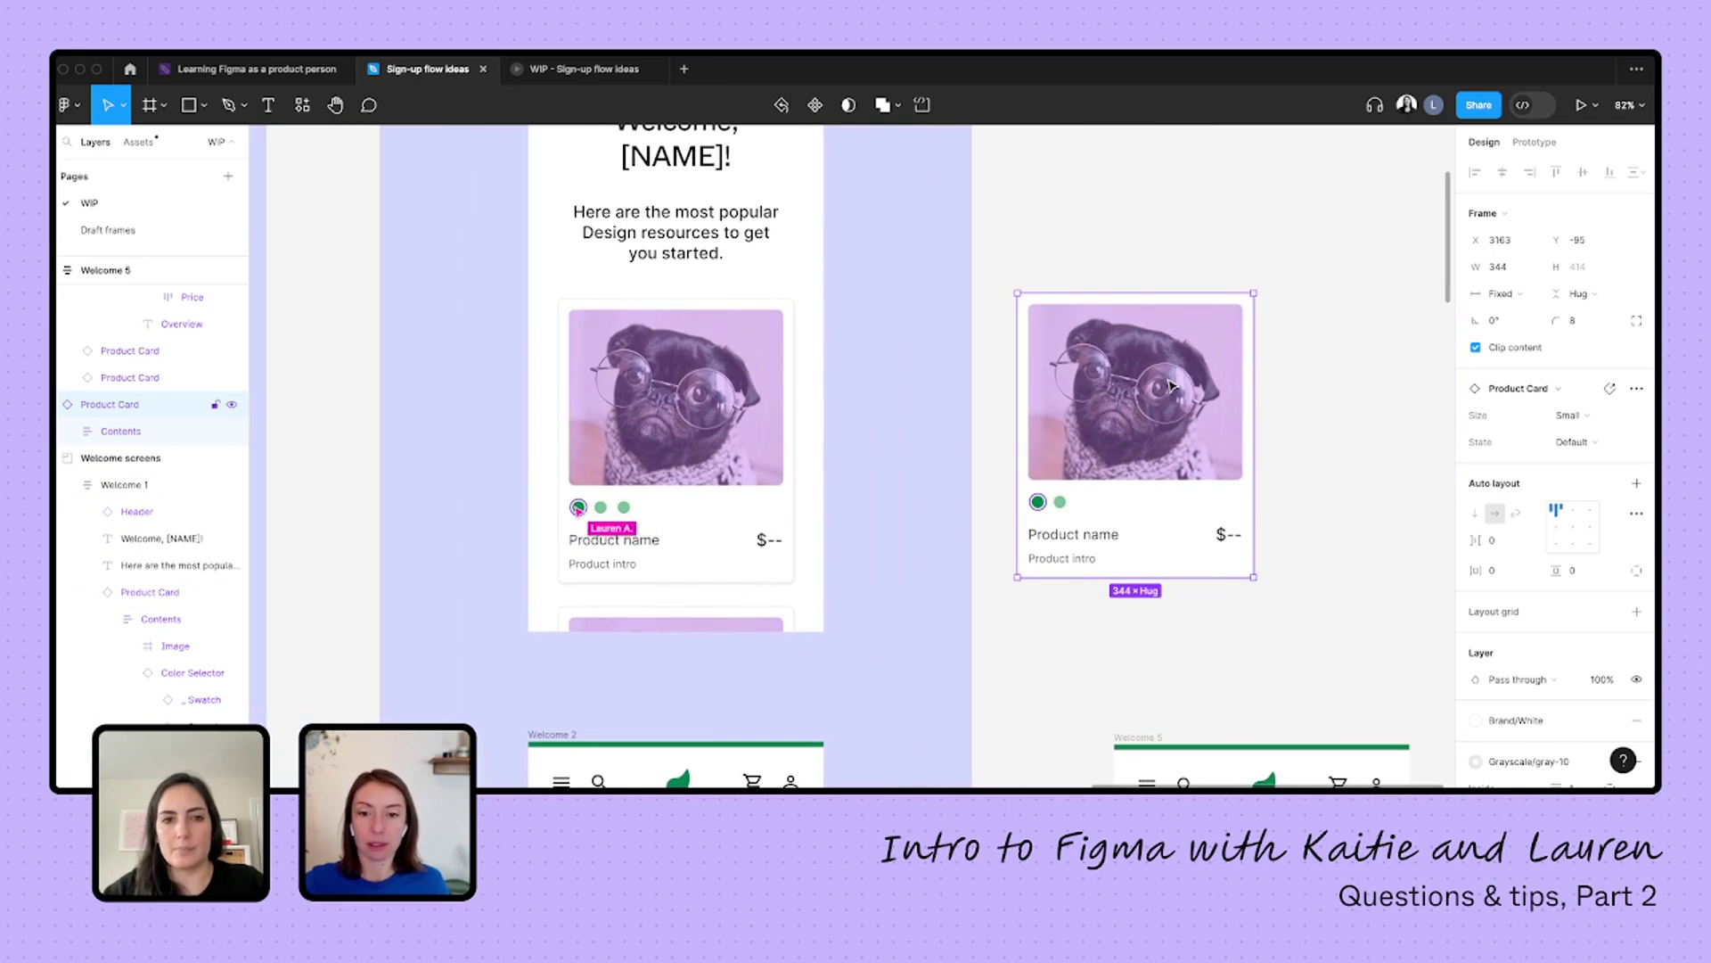
pyautogui.rightClick(1098, 406)
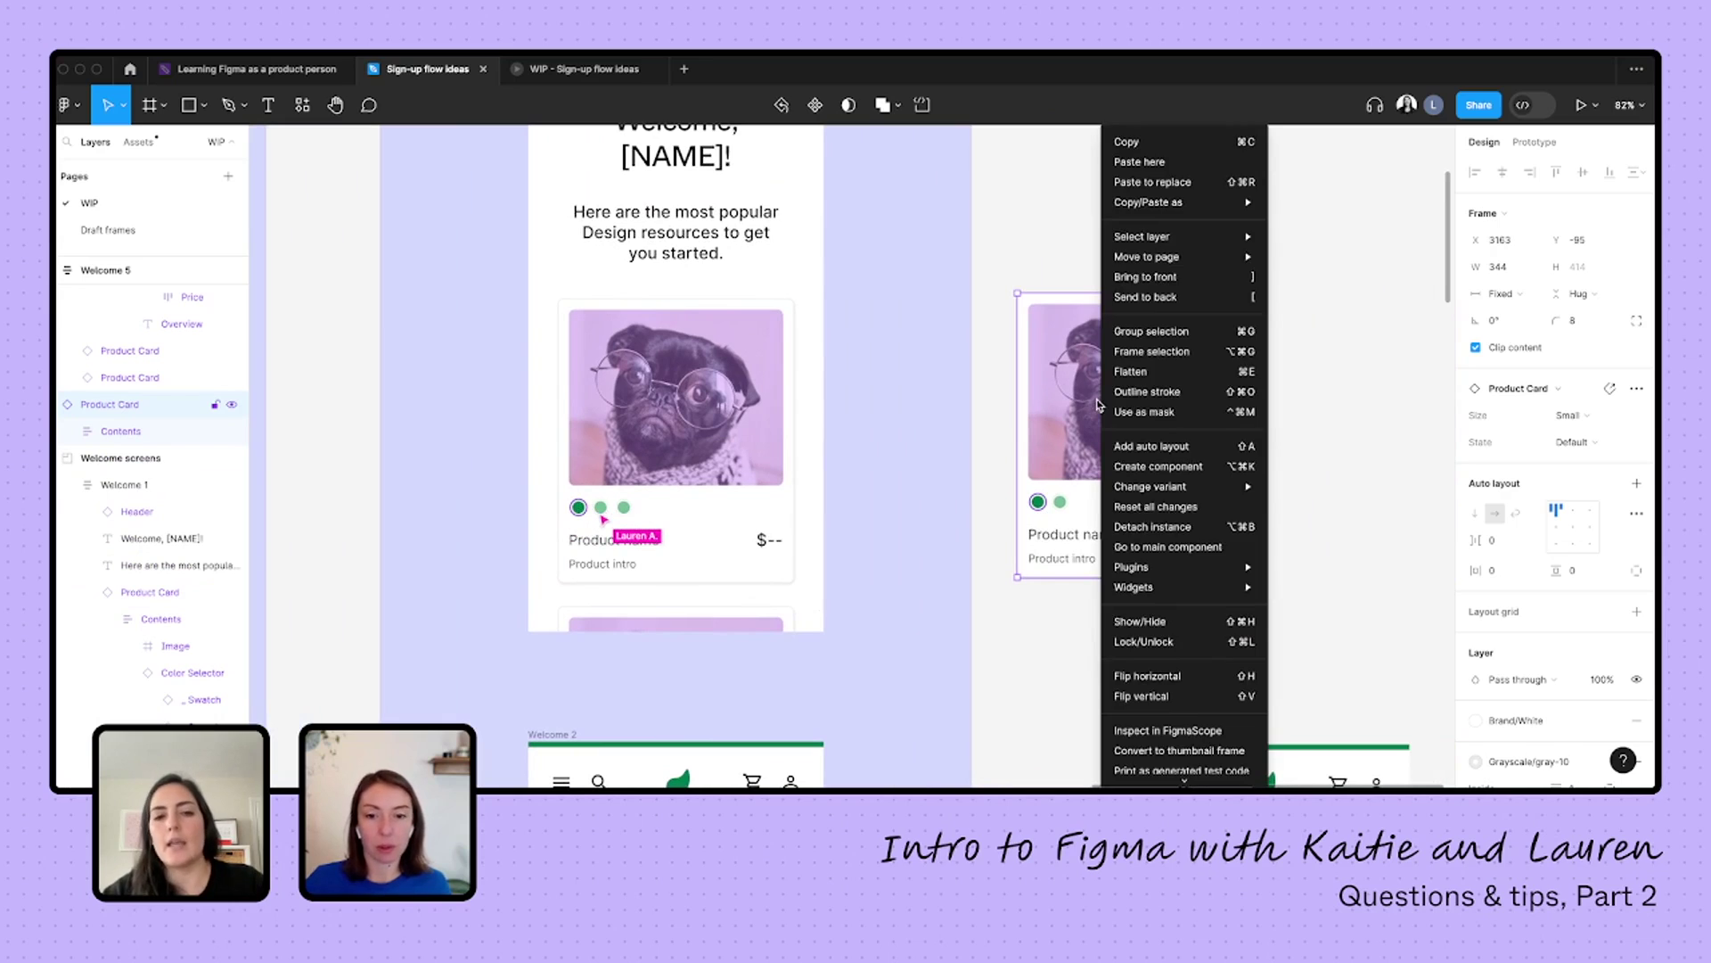
pyautogui.click(1138, 527)
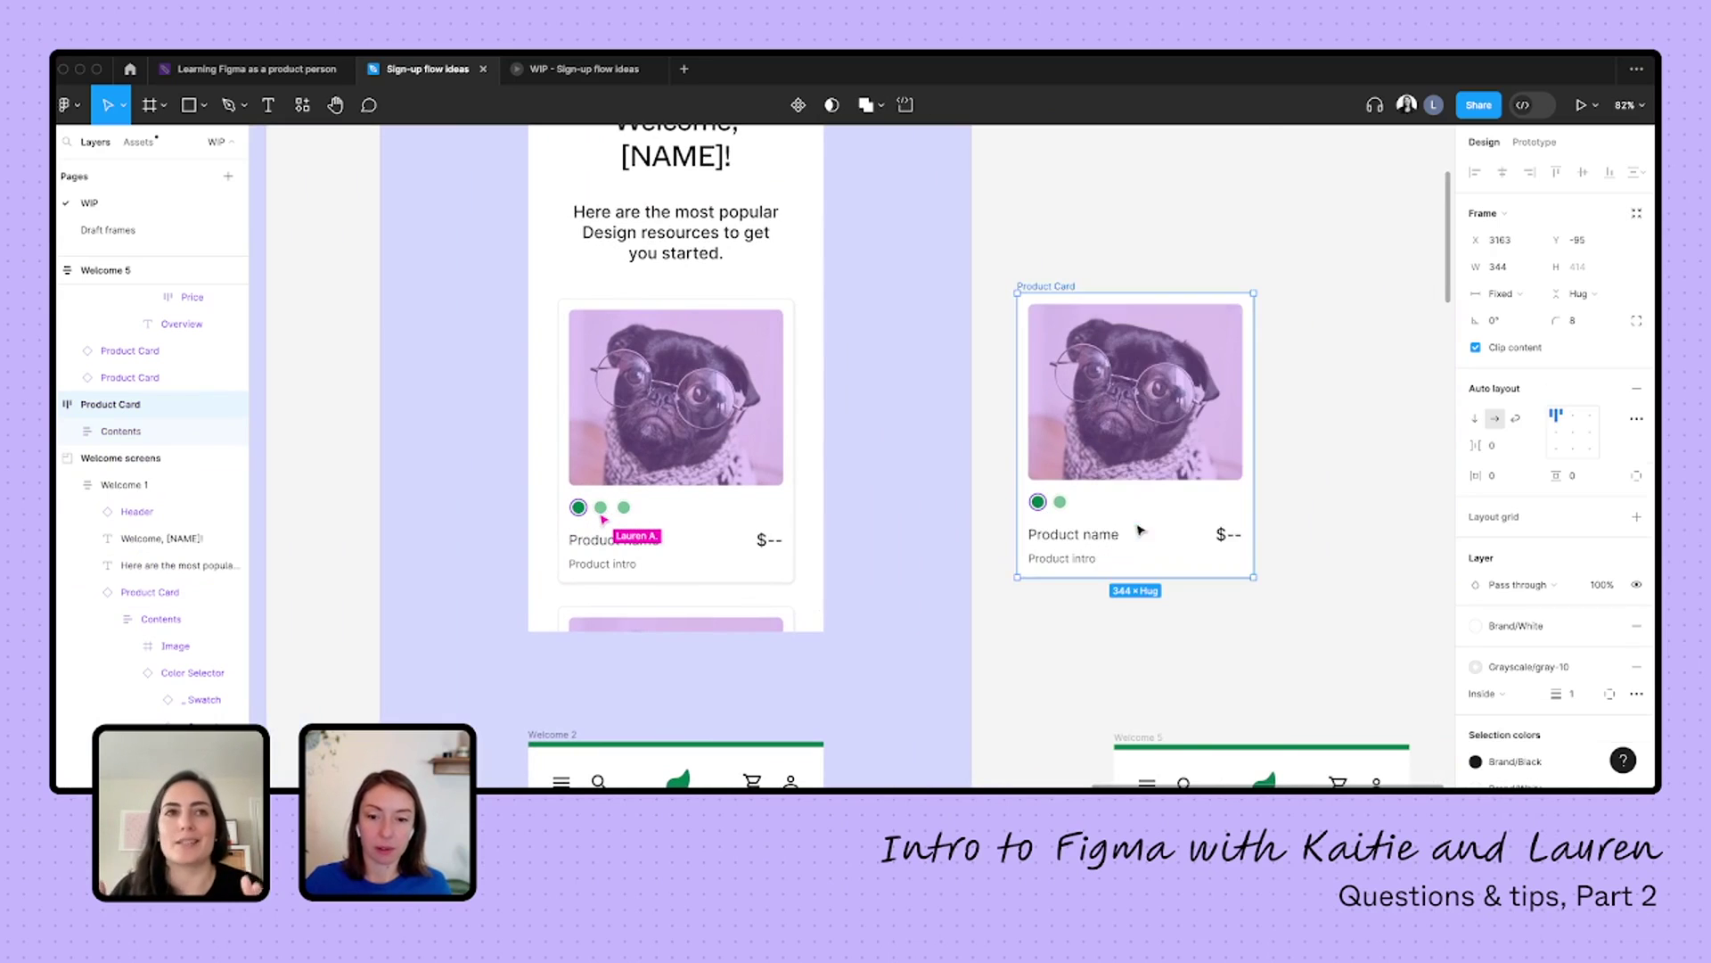
# - Drill into the copy's colour selector, duplicate a swatch below it, then undo
pyautogui.doubleClick(1039, 503)
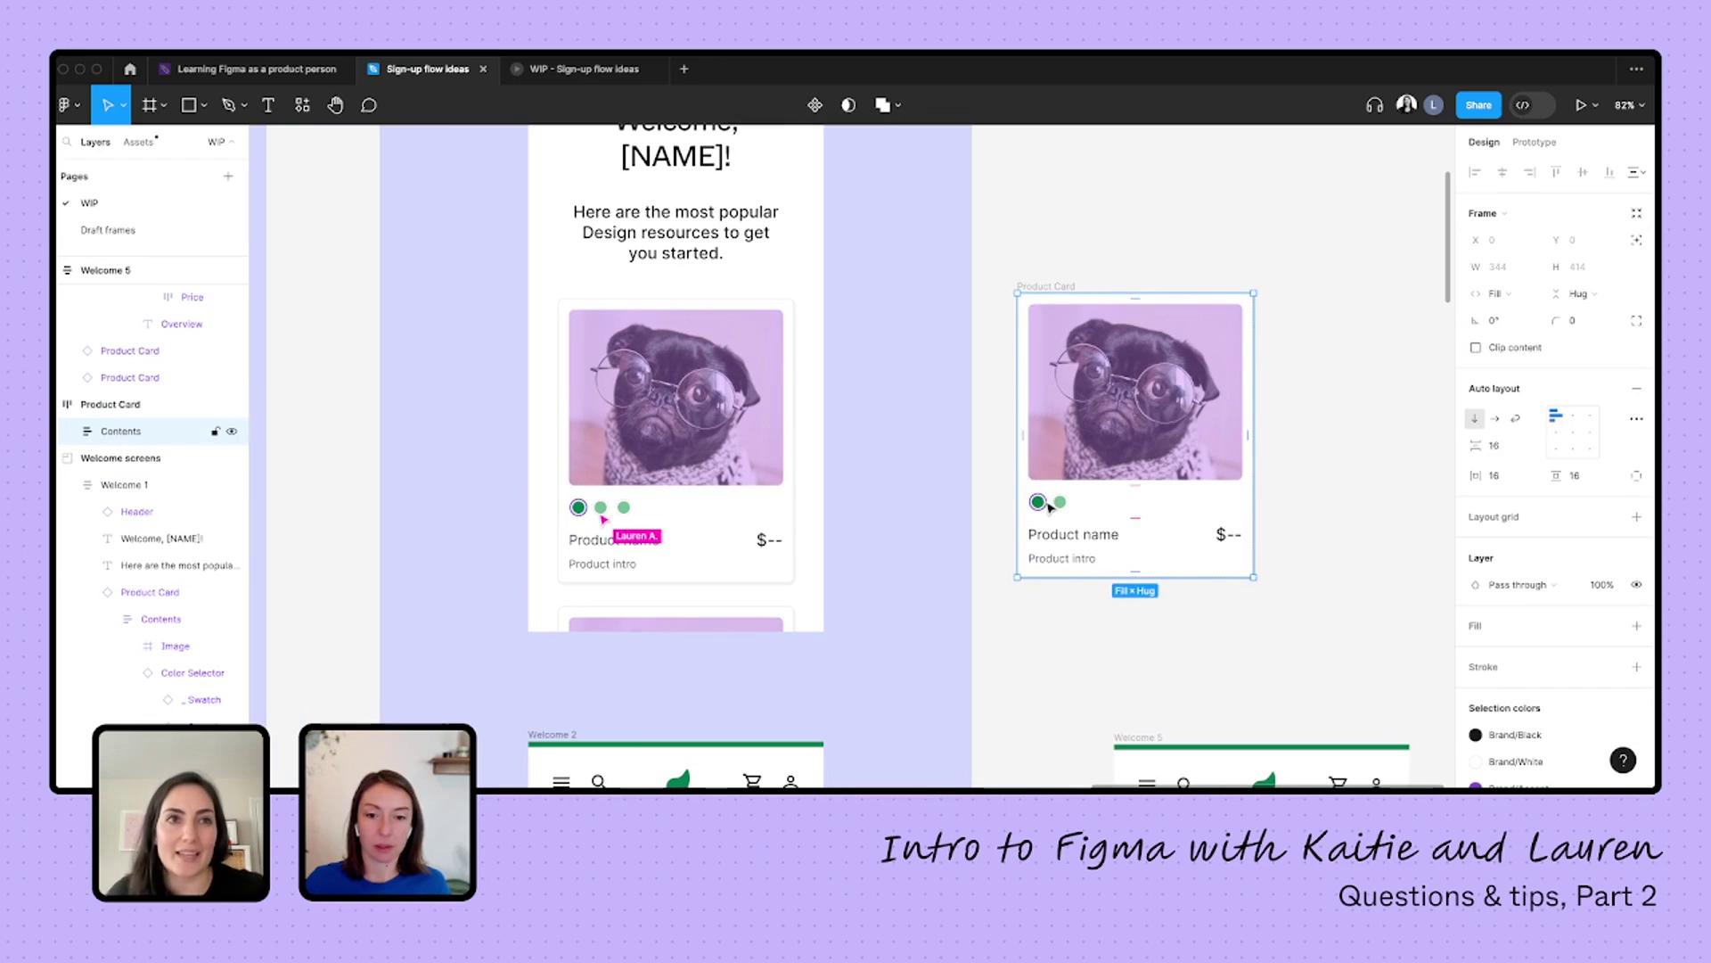
pyautogui.doubleClick(1041, 504)
pyautogui.doubleClick(1040, 502)
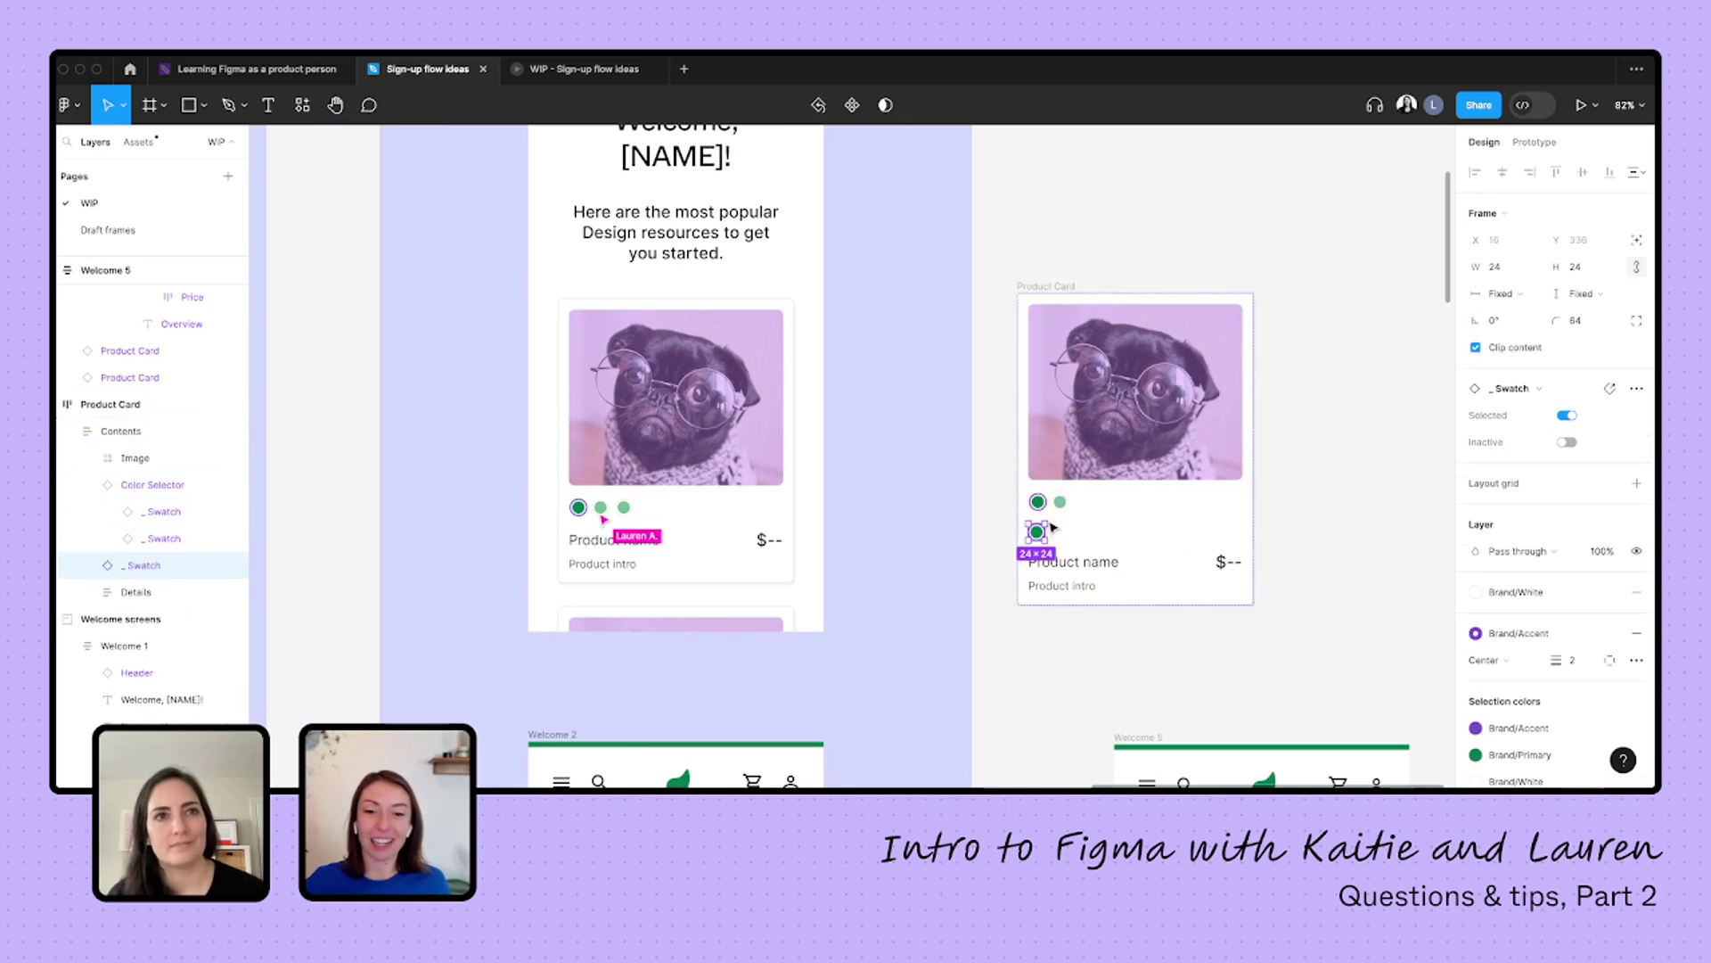
pyautogui.click(1027, 283)
pyautogui.rightClick(1027, 284)
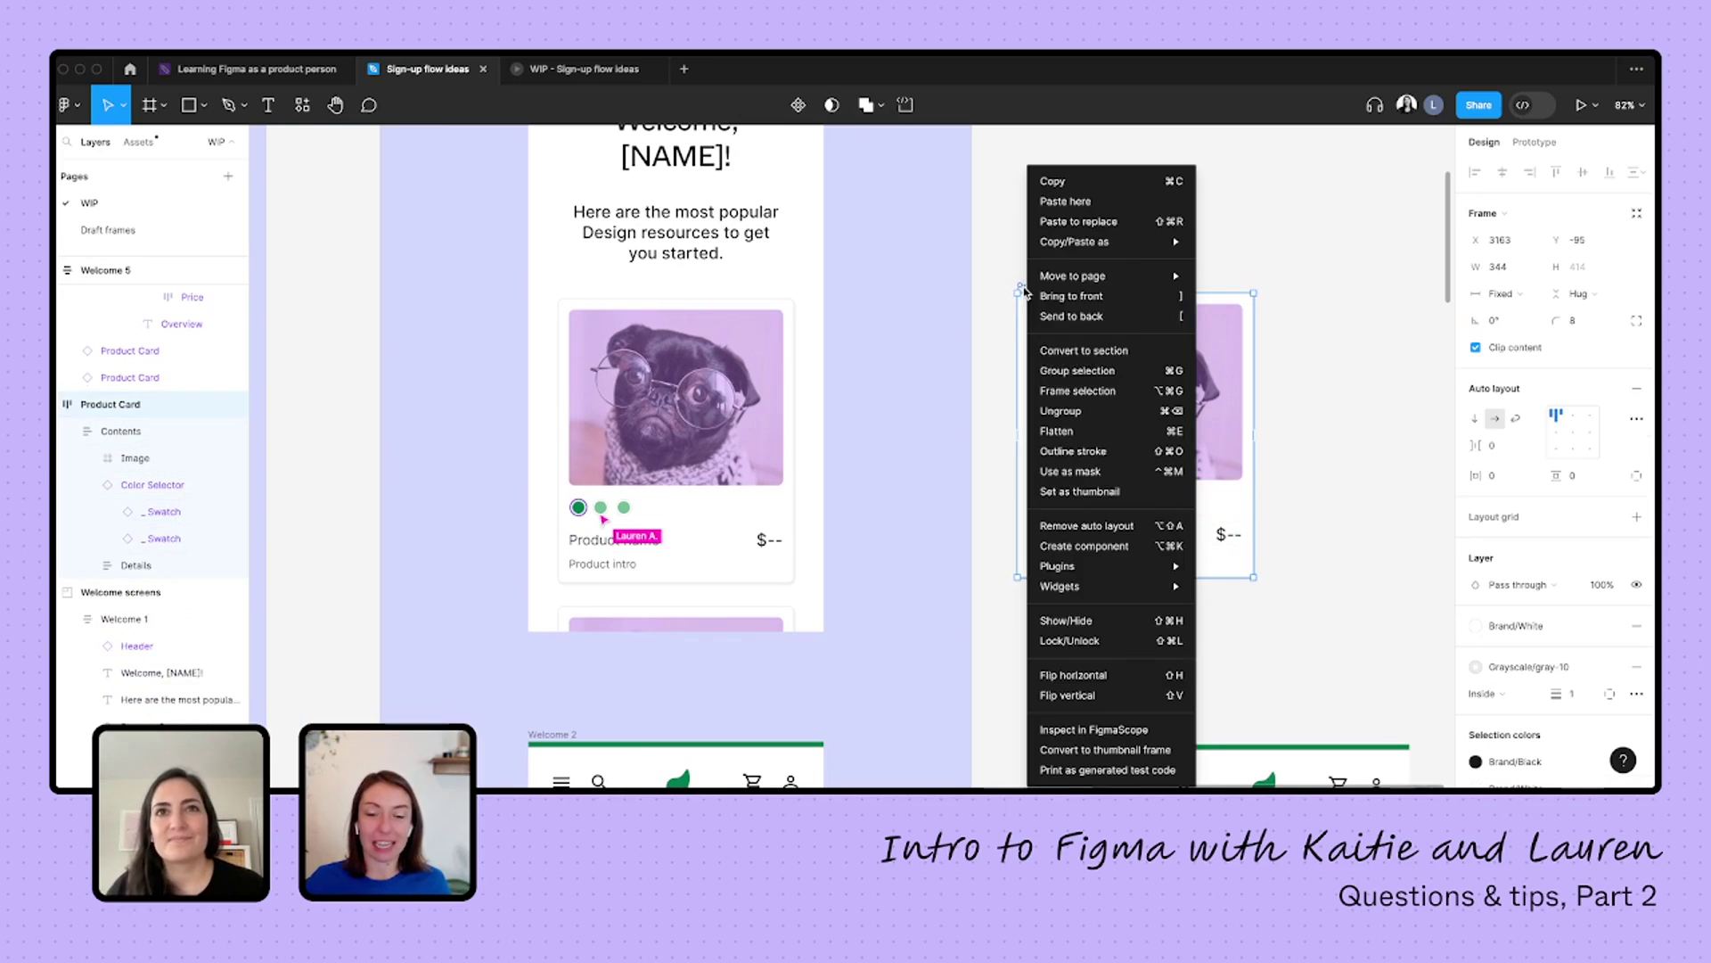
pyautogui.click(1020, 512)
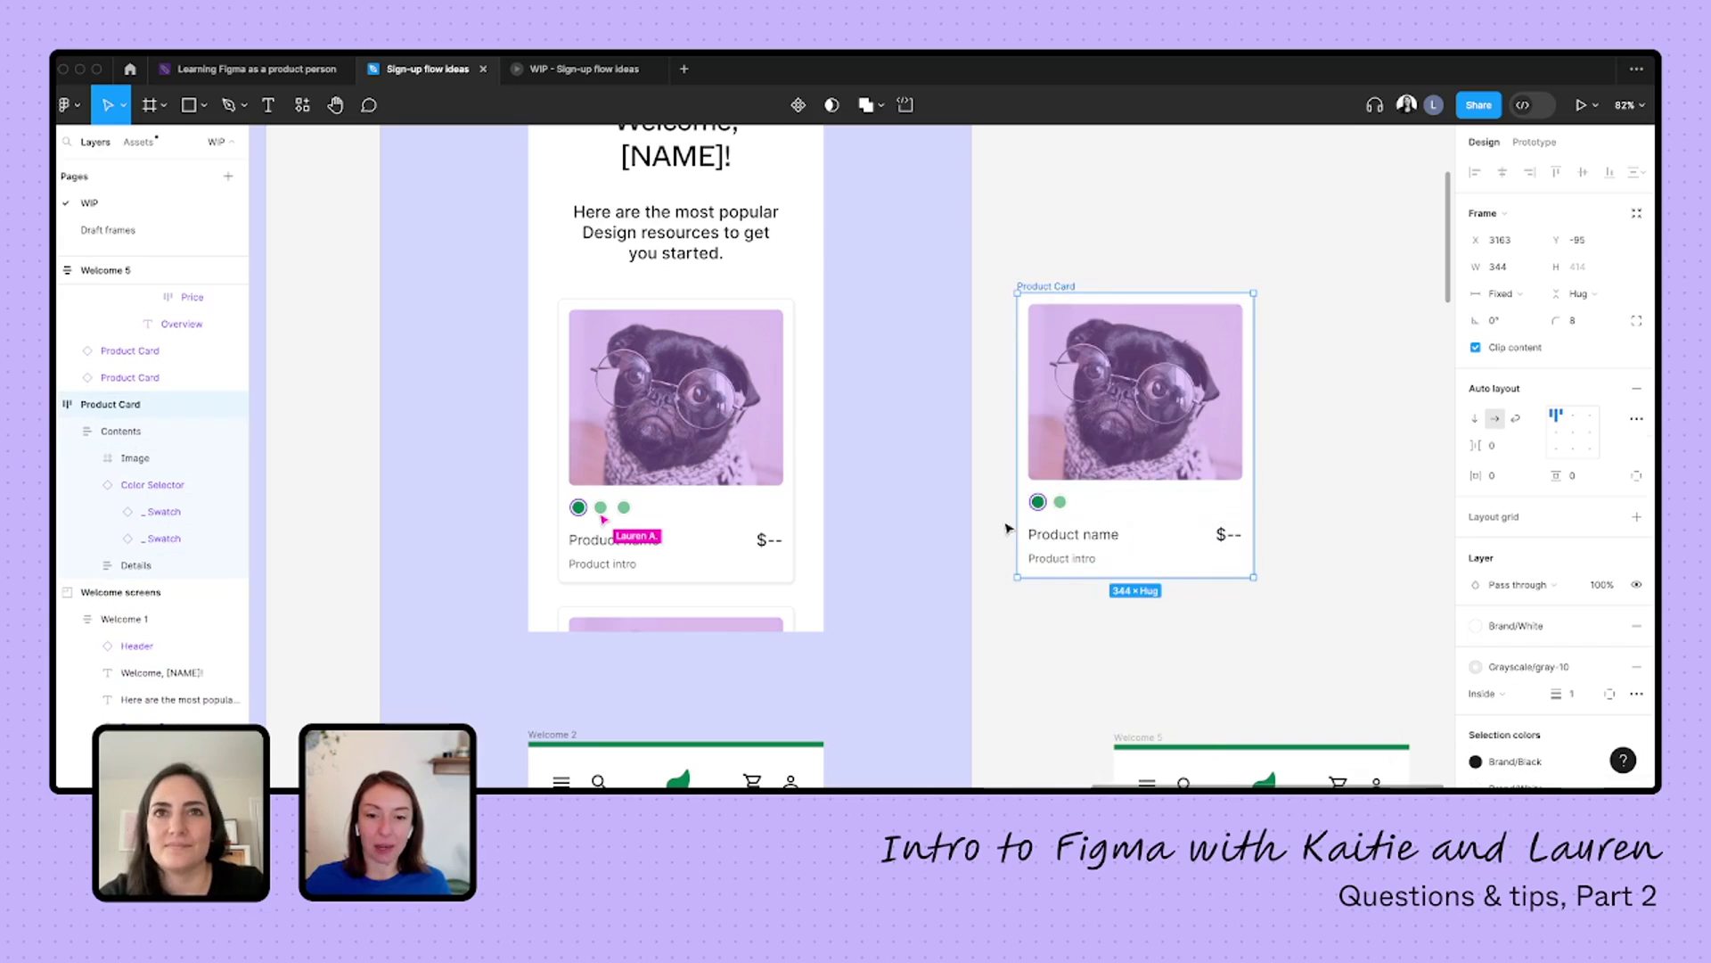
pyautogui.doubleClick(1039, 504)
pyautogui.doubleClick(1041, 504)
pyautogui.moveTo(1045, 508); pyautogui.dragTo(1032, 542)
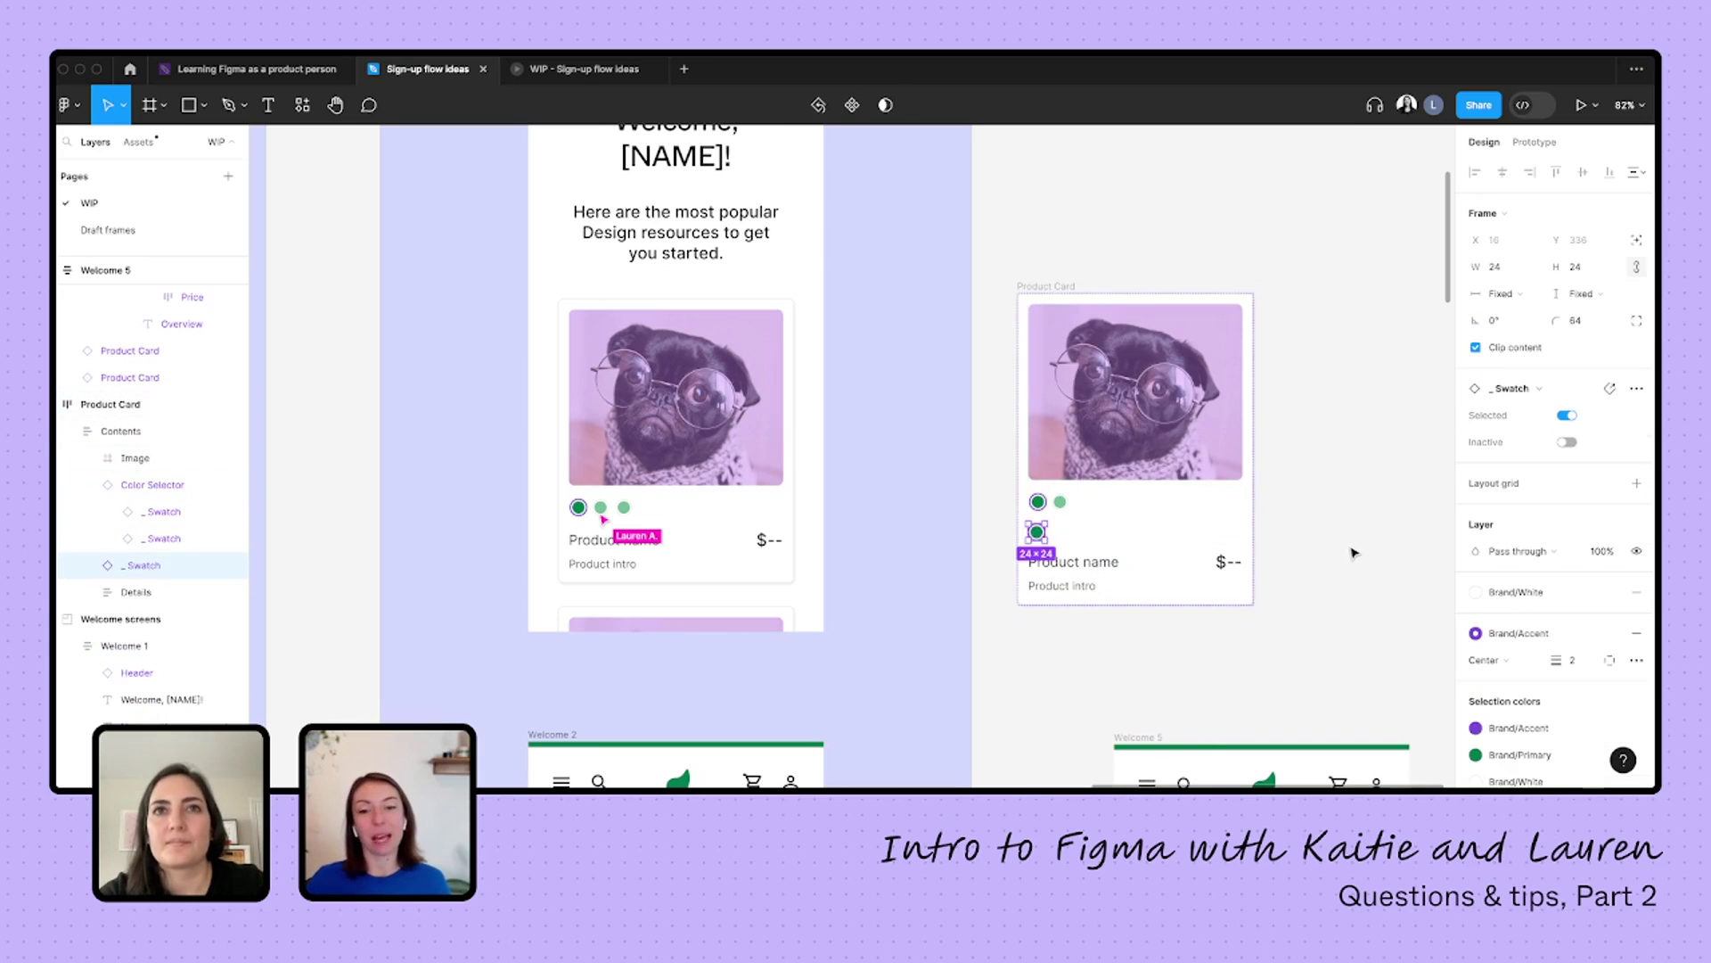
pyautogui.press('super+z')
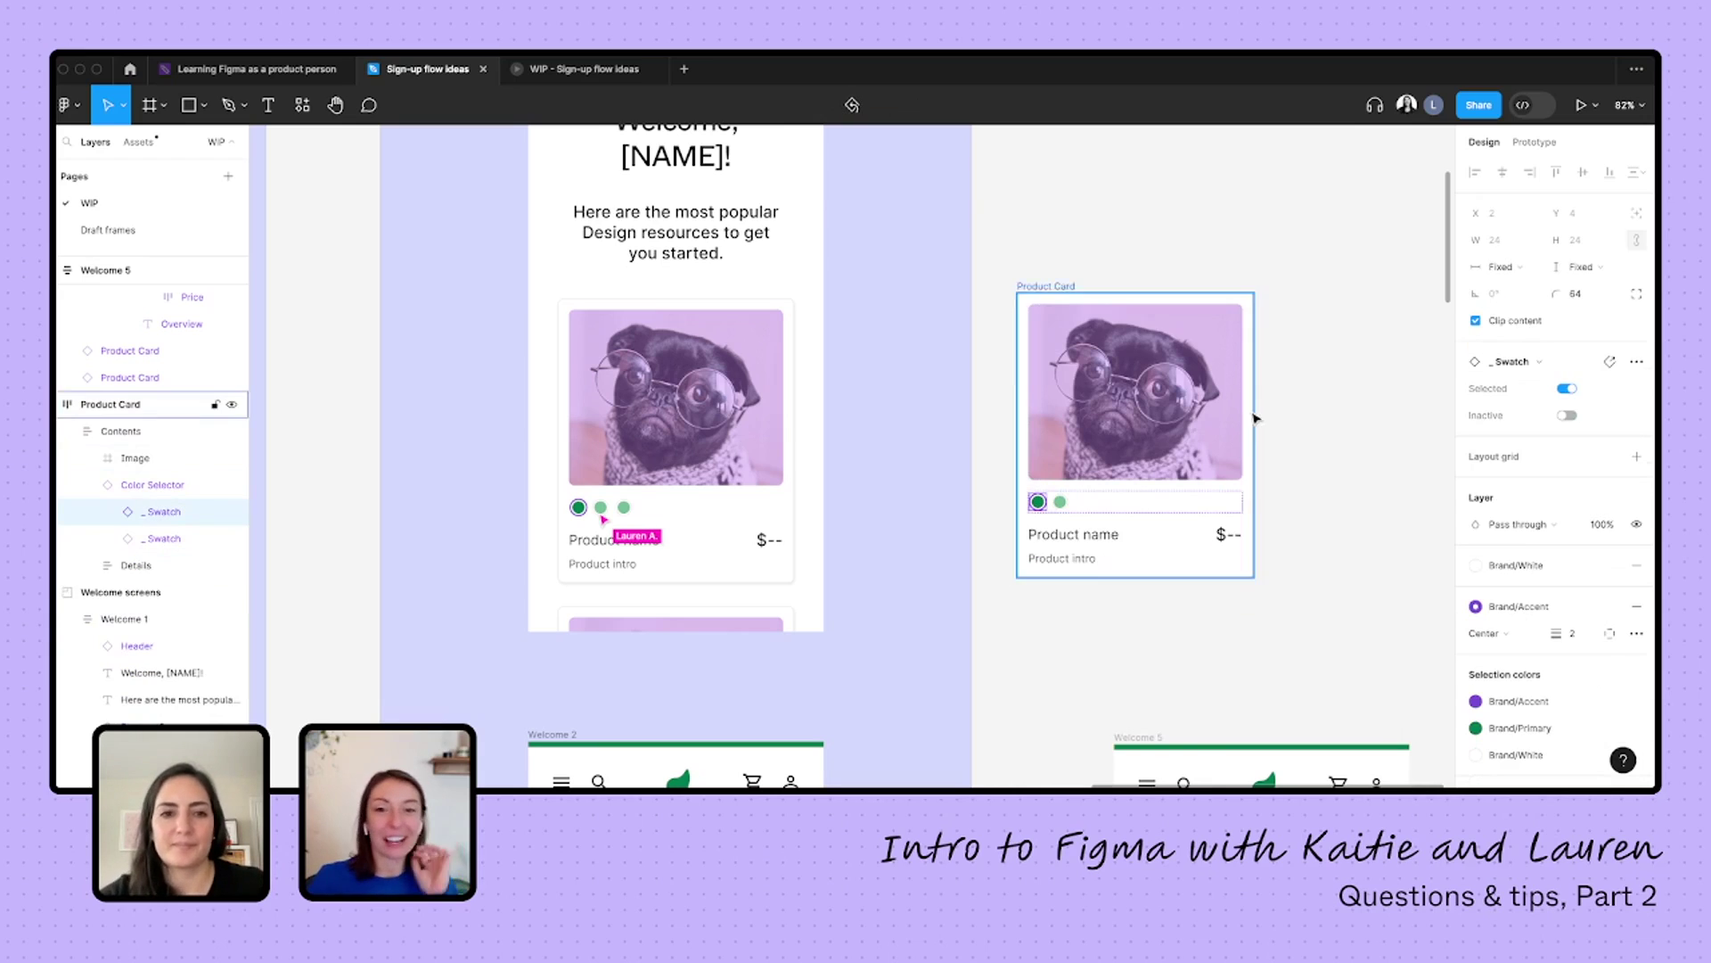
# - Switch to the Learning Figma as a product person board and look around it
pyautogui.click(223, 72)
pyautogui.scroll(-5, 671, 610)
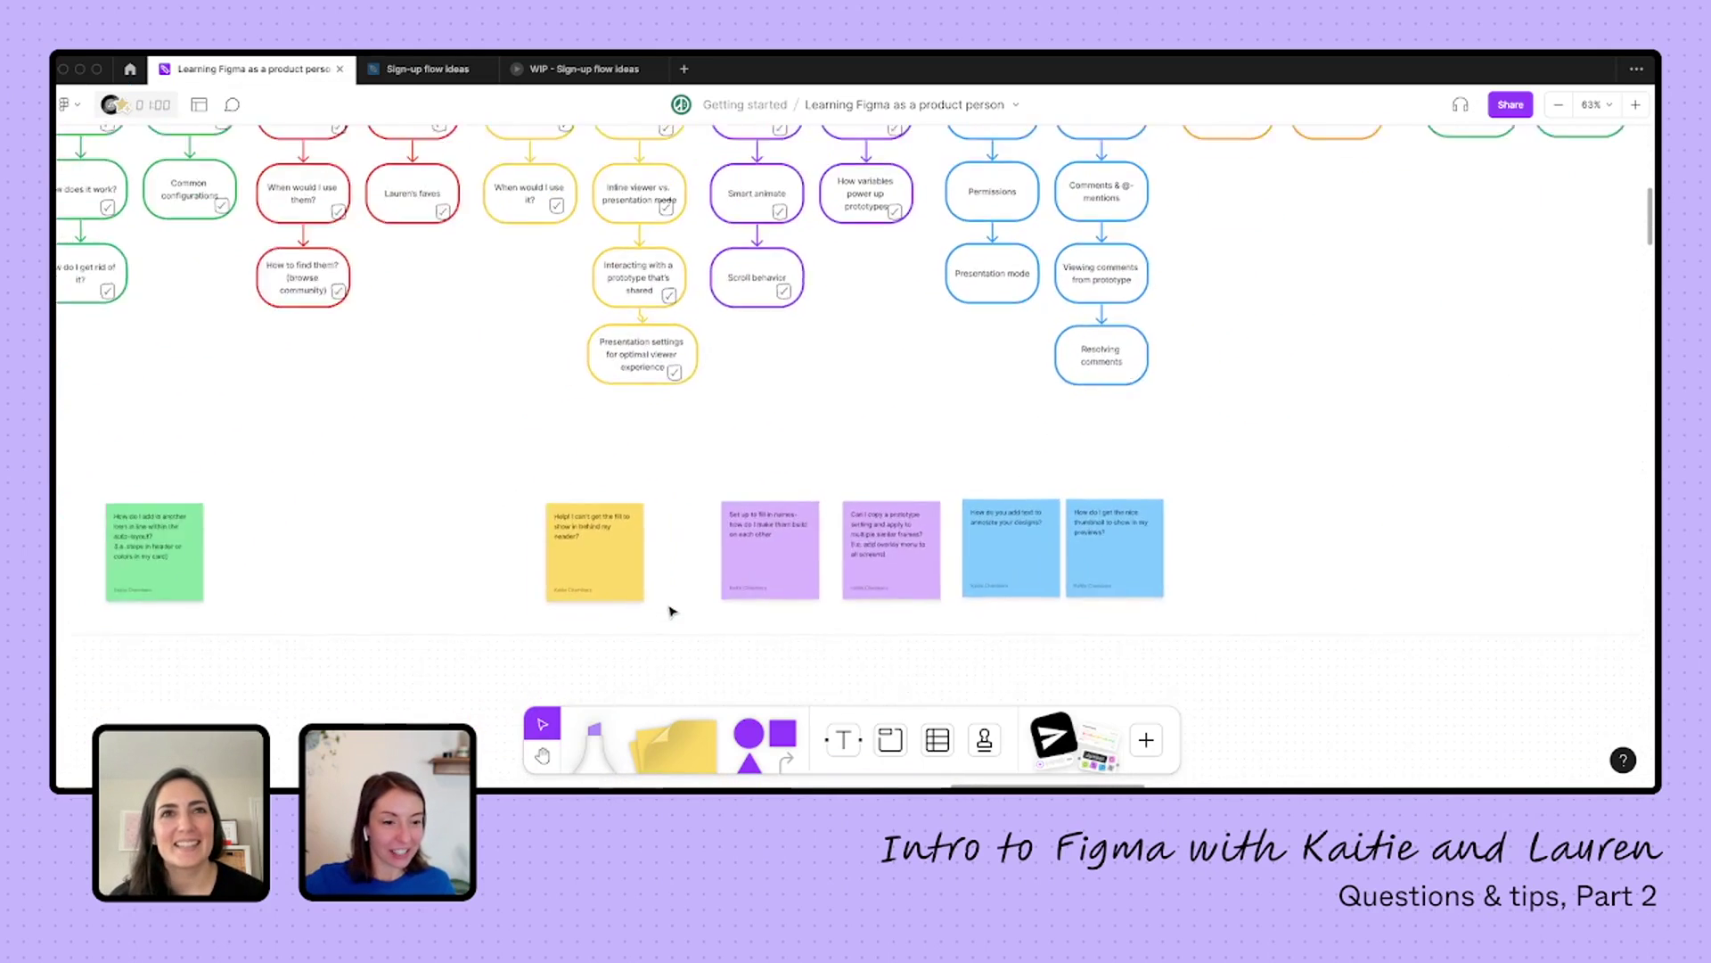
pyautogui.hscroll(-5, 670, 609)
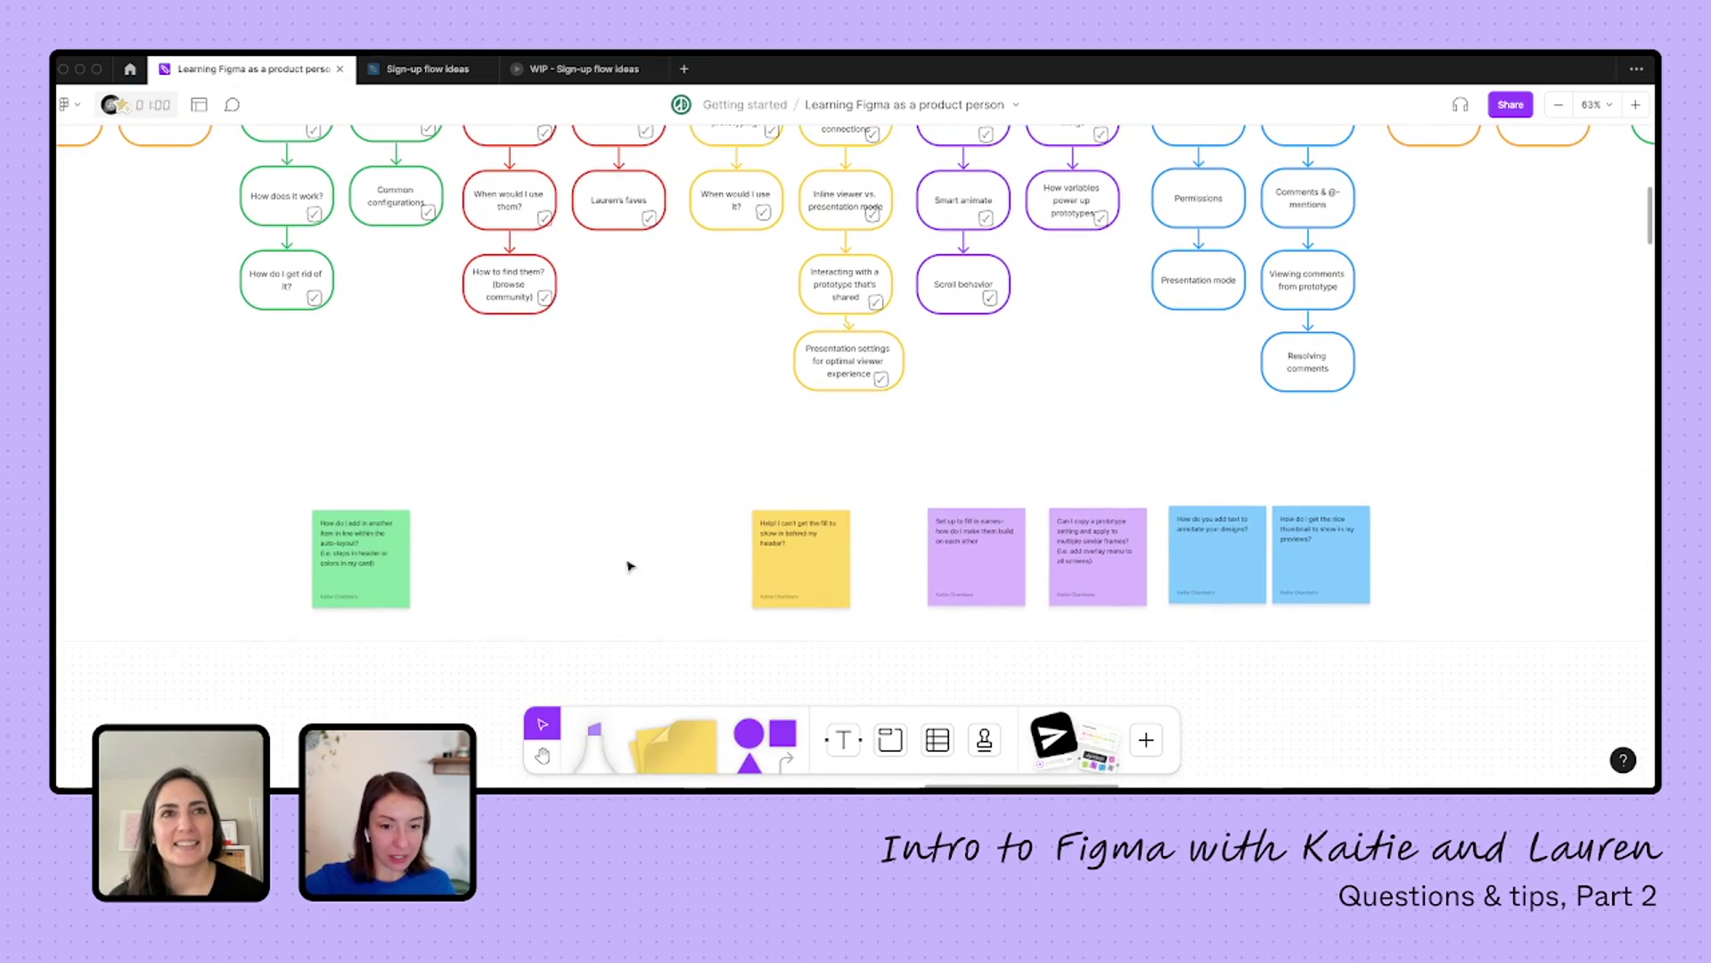
pyautogui.hscroll(3, 723, 556)
# - Return to Sign-up flow ideas and open an inline prototype preview of the Welcome 1 frame
pyautogui.click(415, 69)
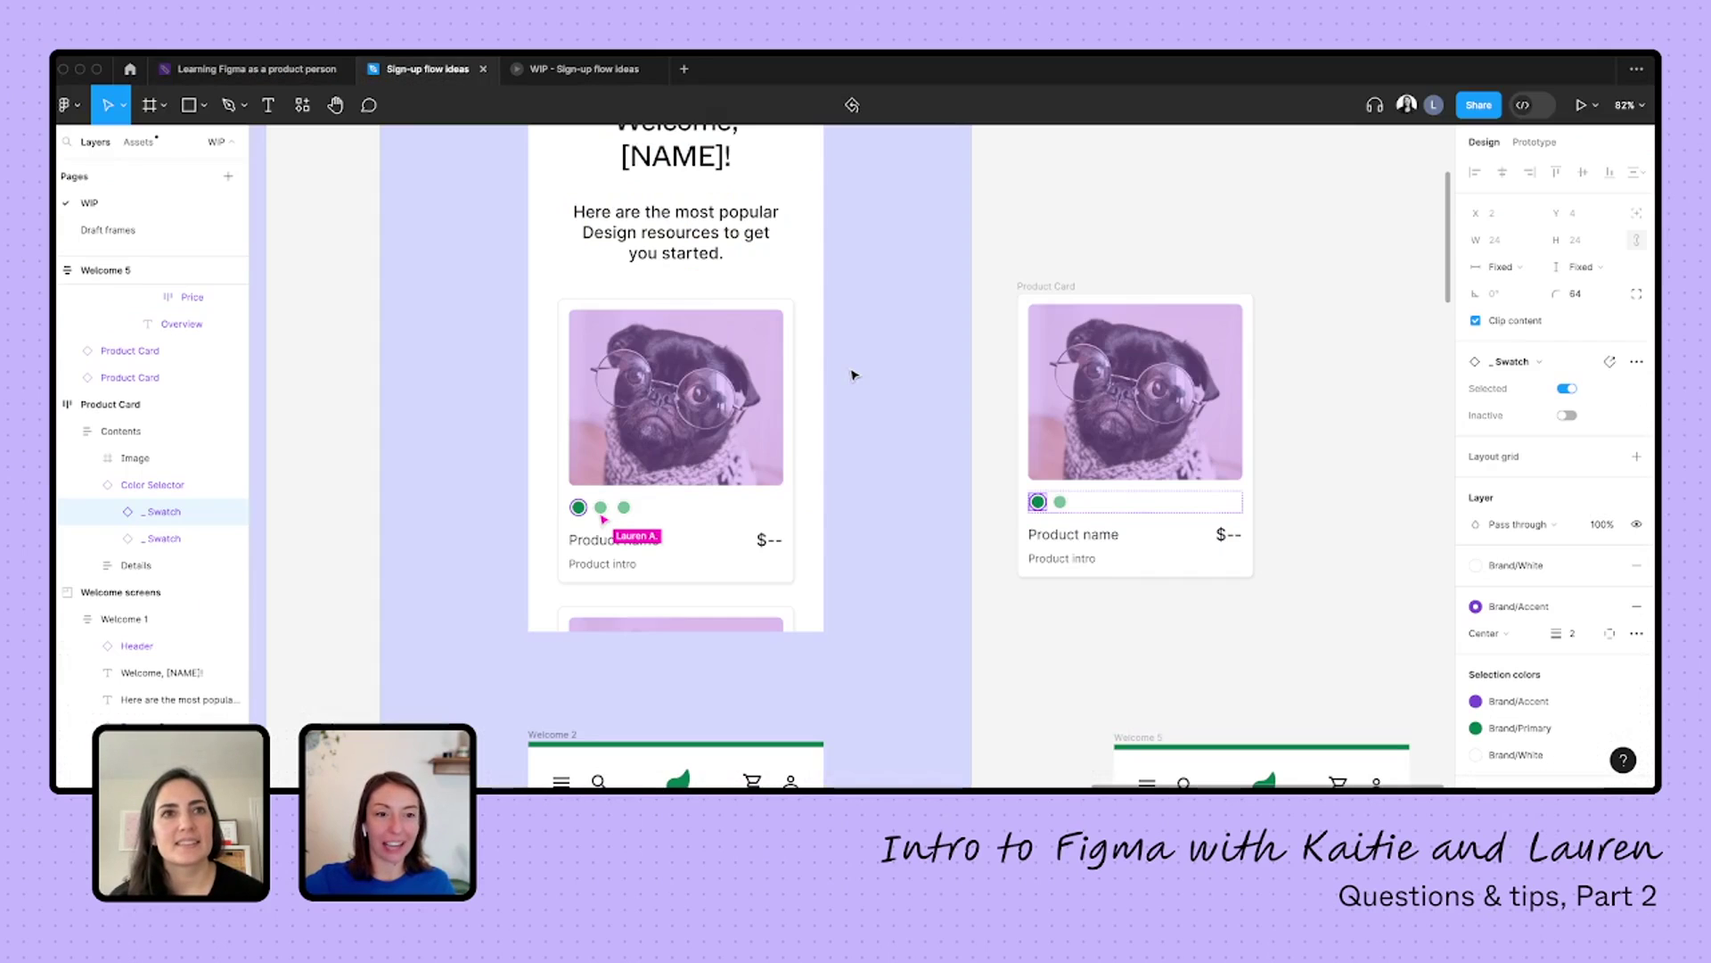
pyautogui.scroll(3, 849, 380)
pyautogui.scroll(-5, 849, 378)
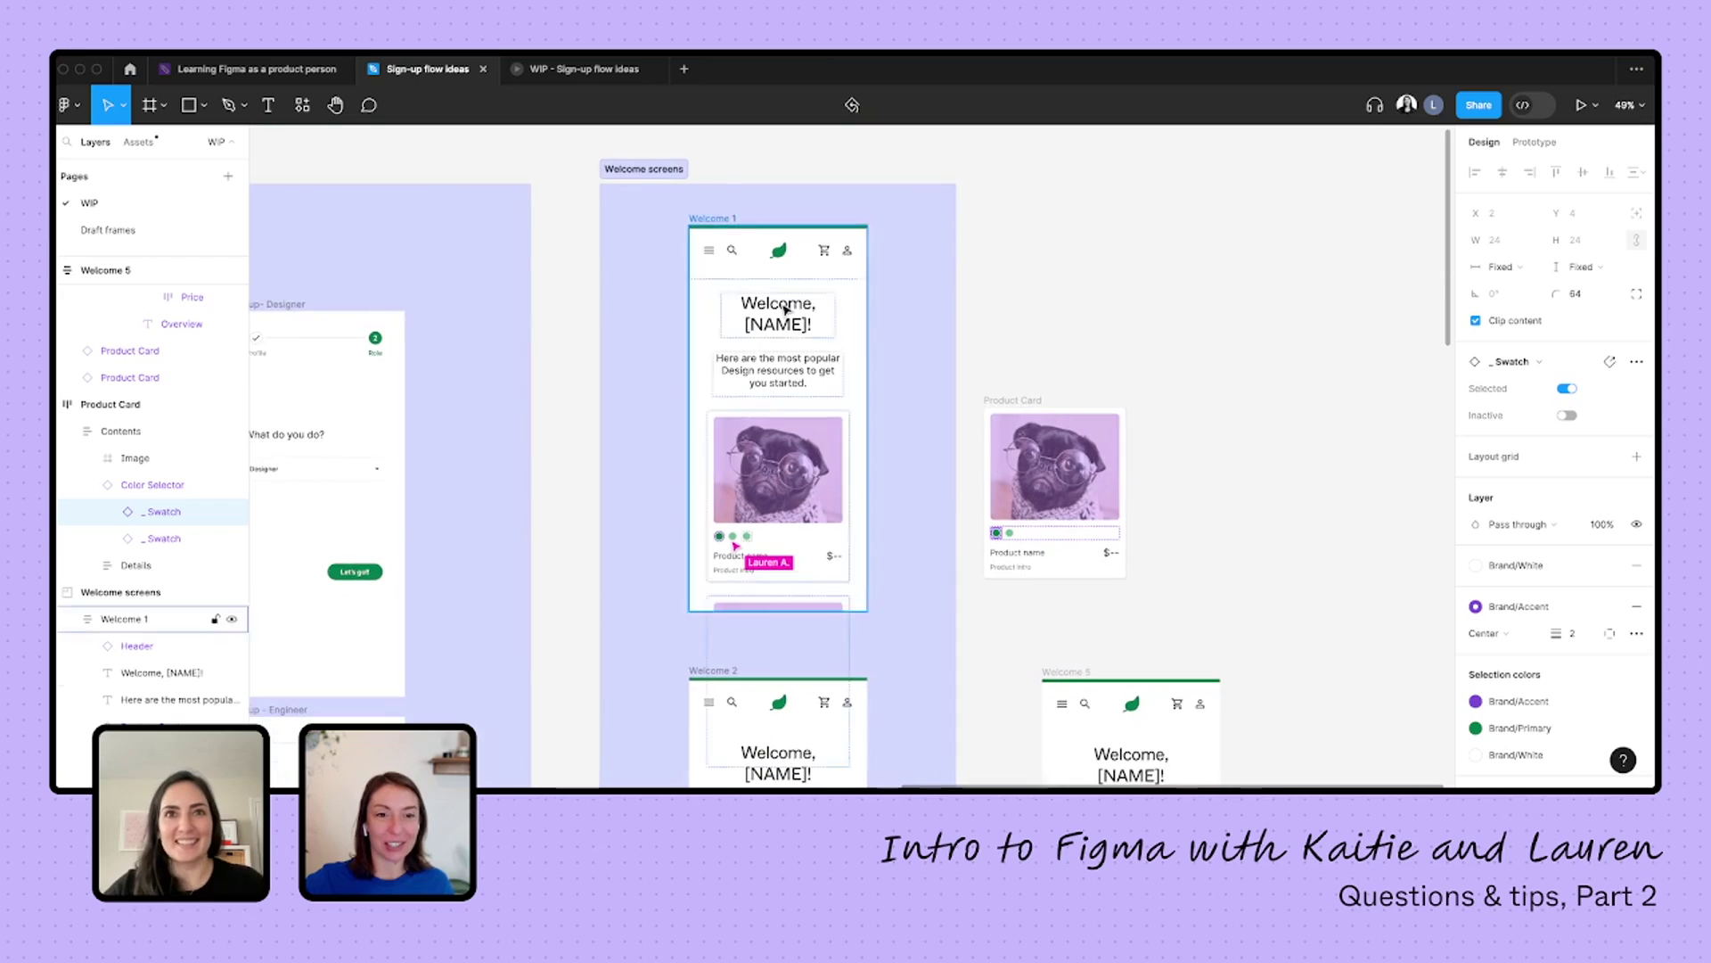
pyautogui.click(710, 220)
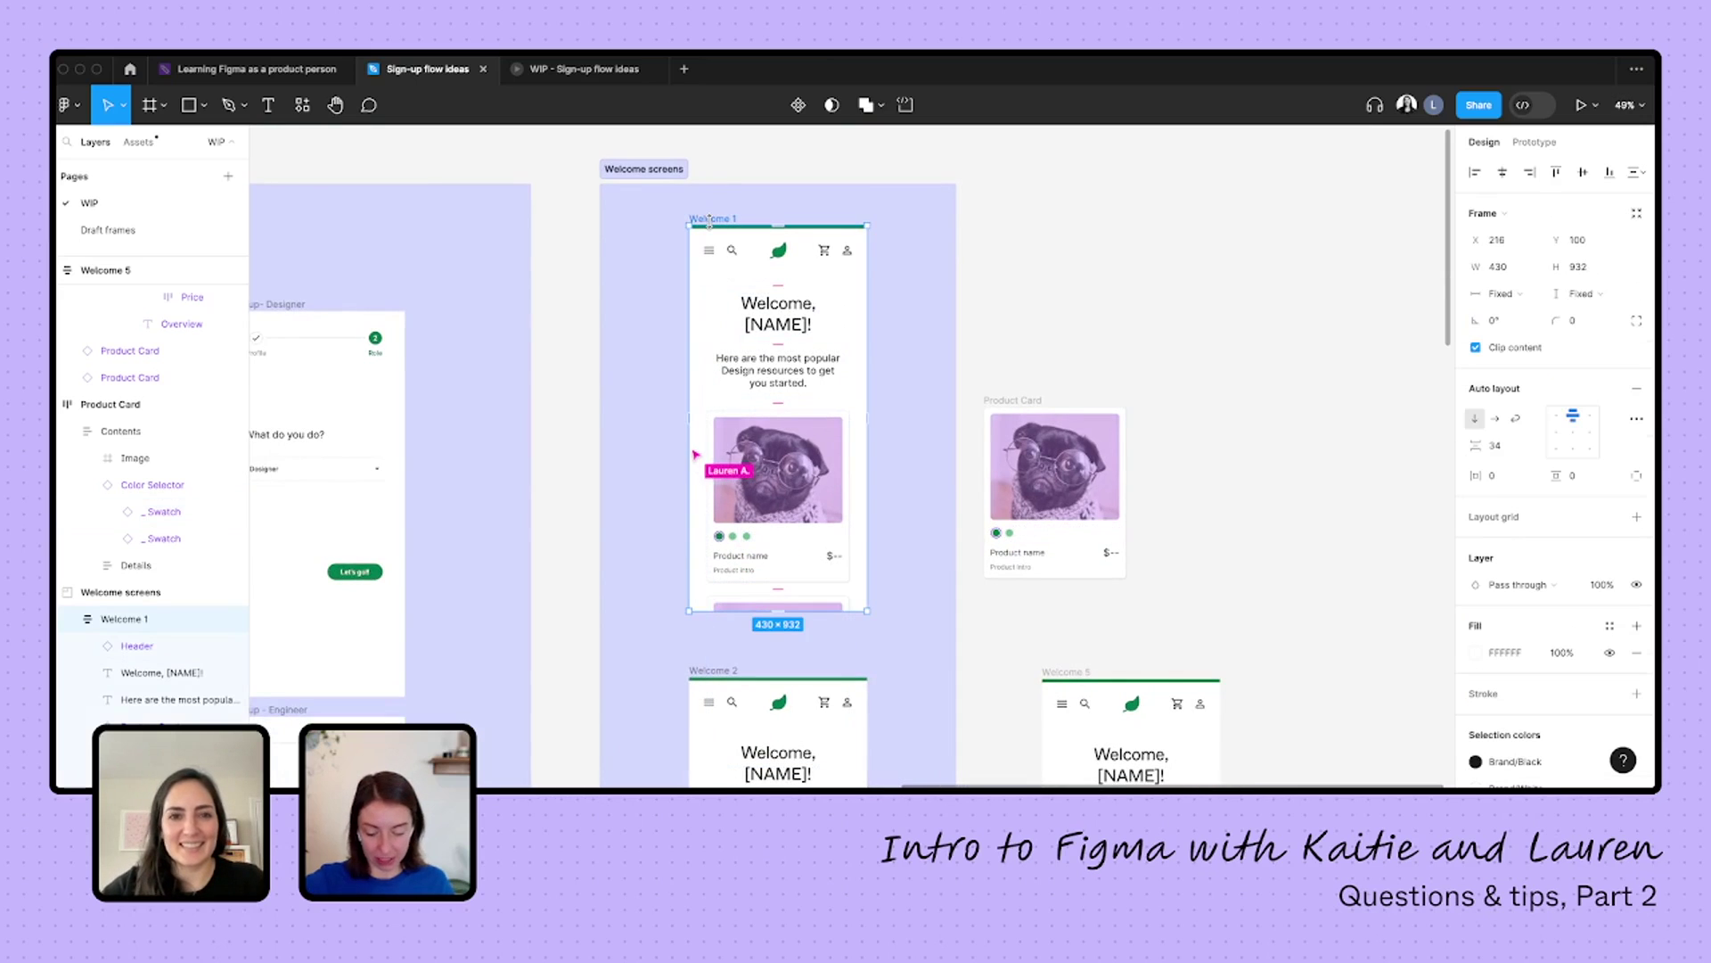
pyautogui.hotkey('shift', 'e')
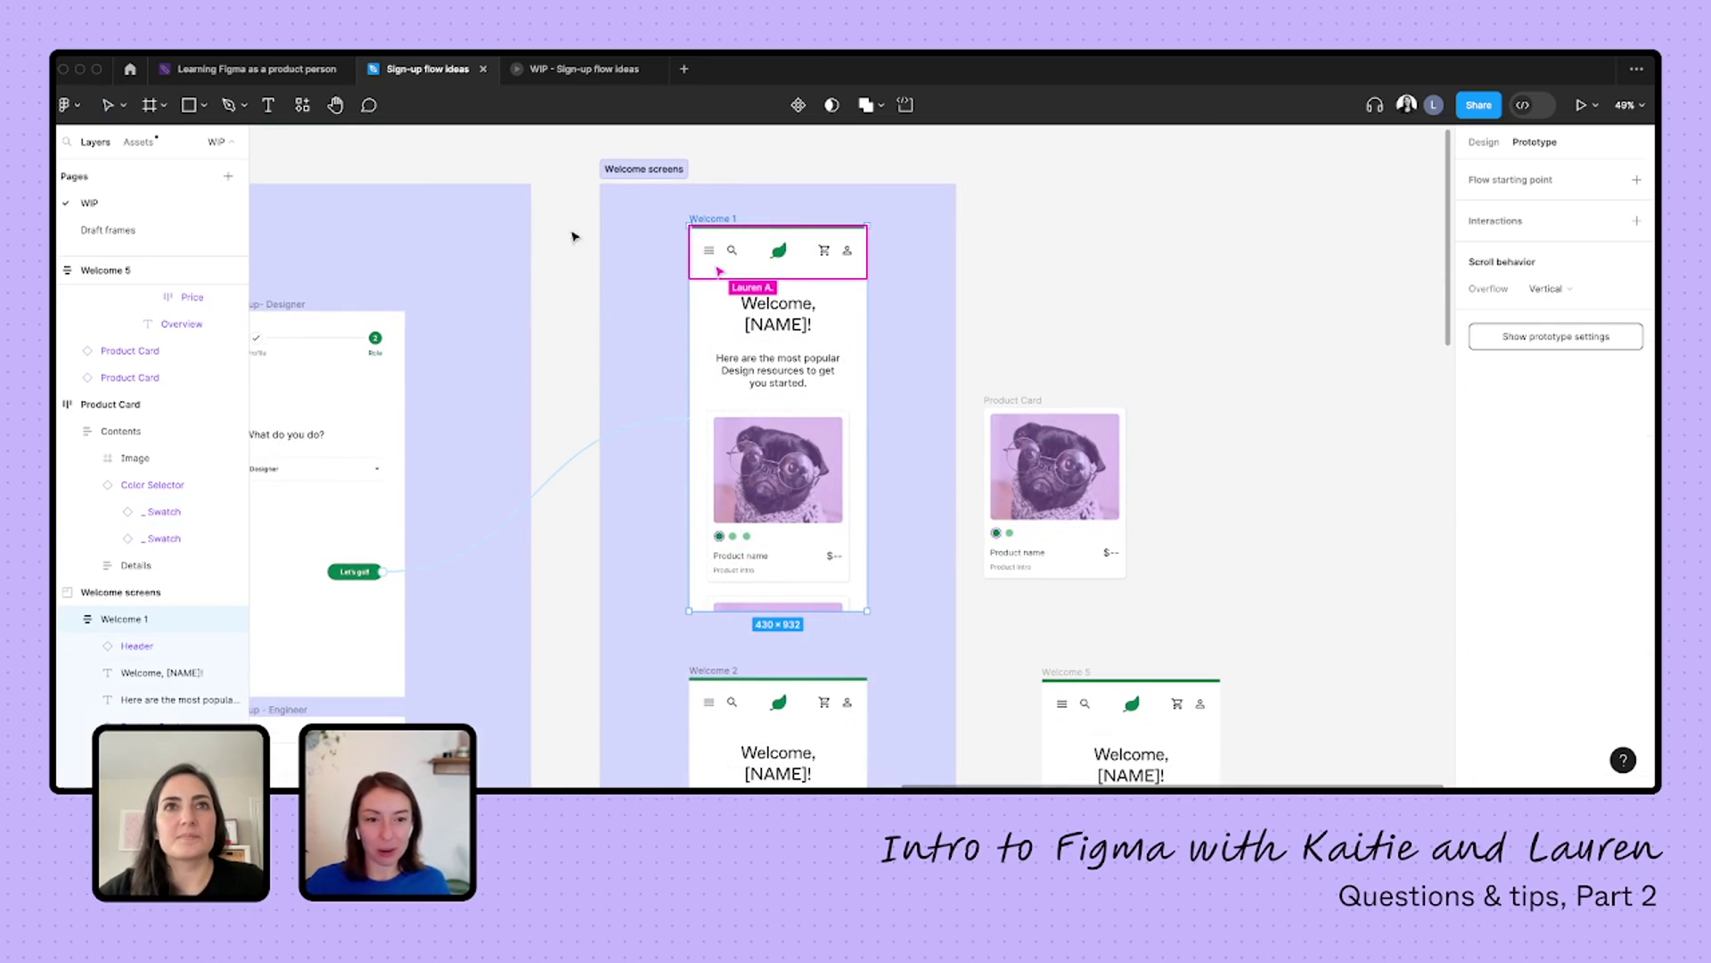
pyautogui.click(1594, 104)
pyautogui.click(1533, 176)
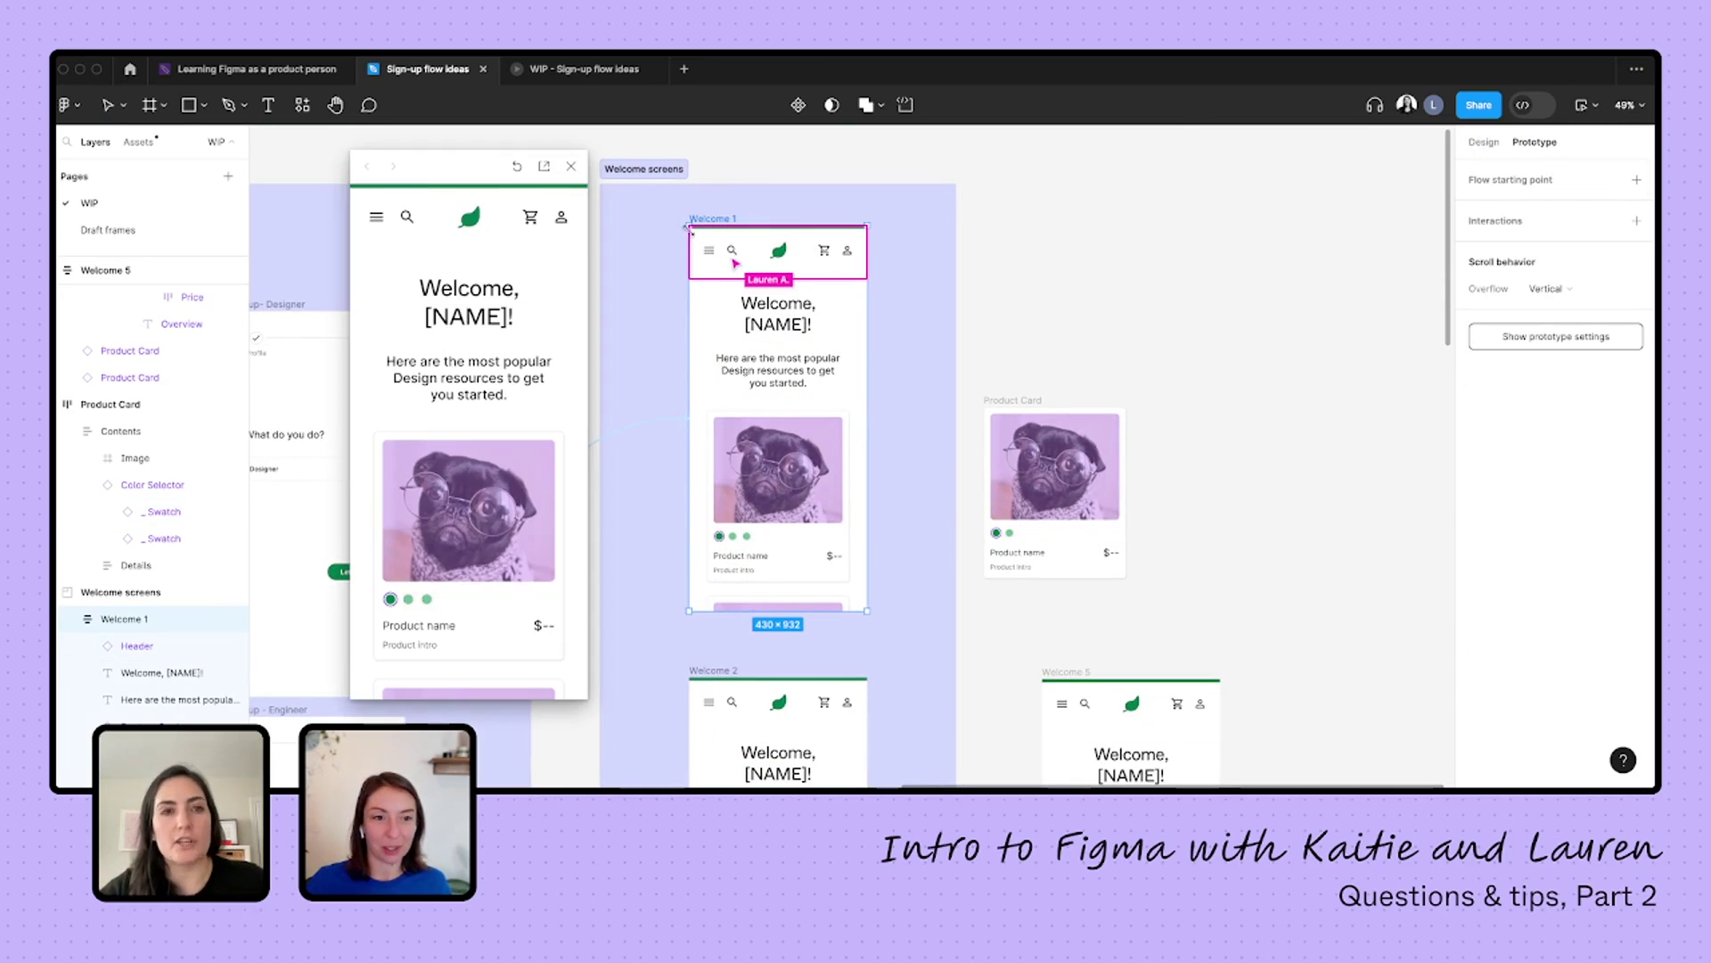
pyautogui.moveTo(427, 183); pyautogui.dragTo(404, 195)
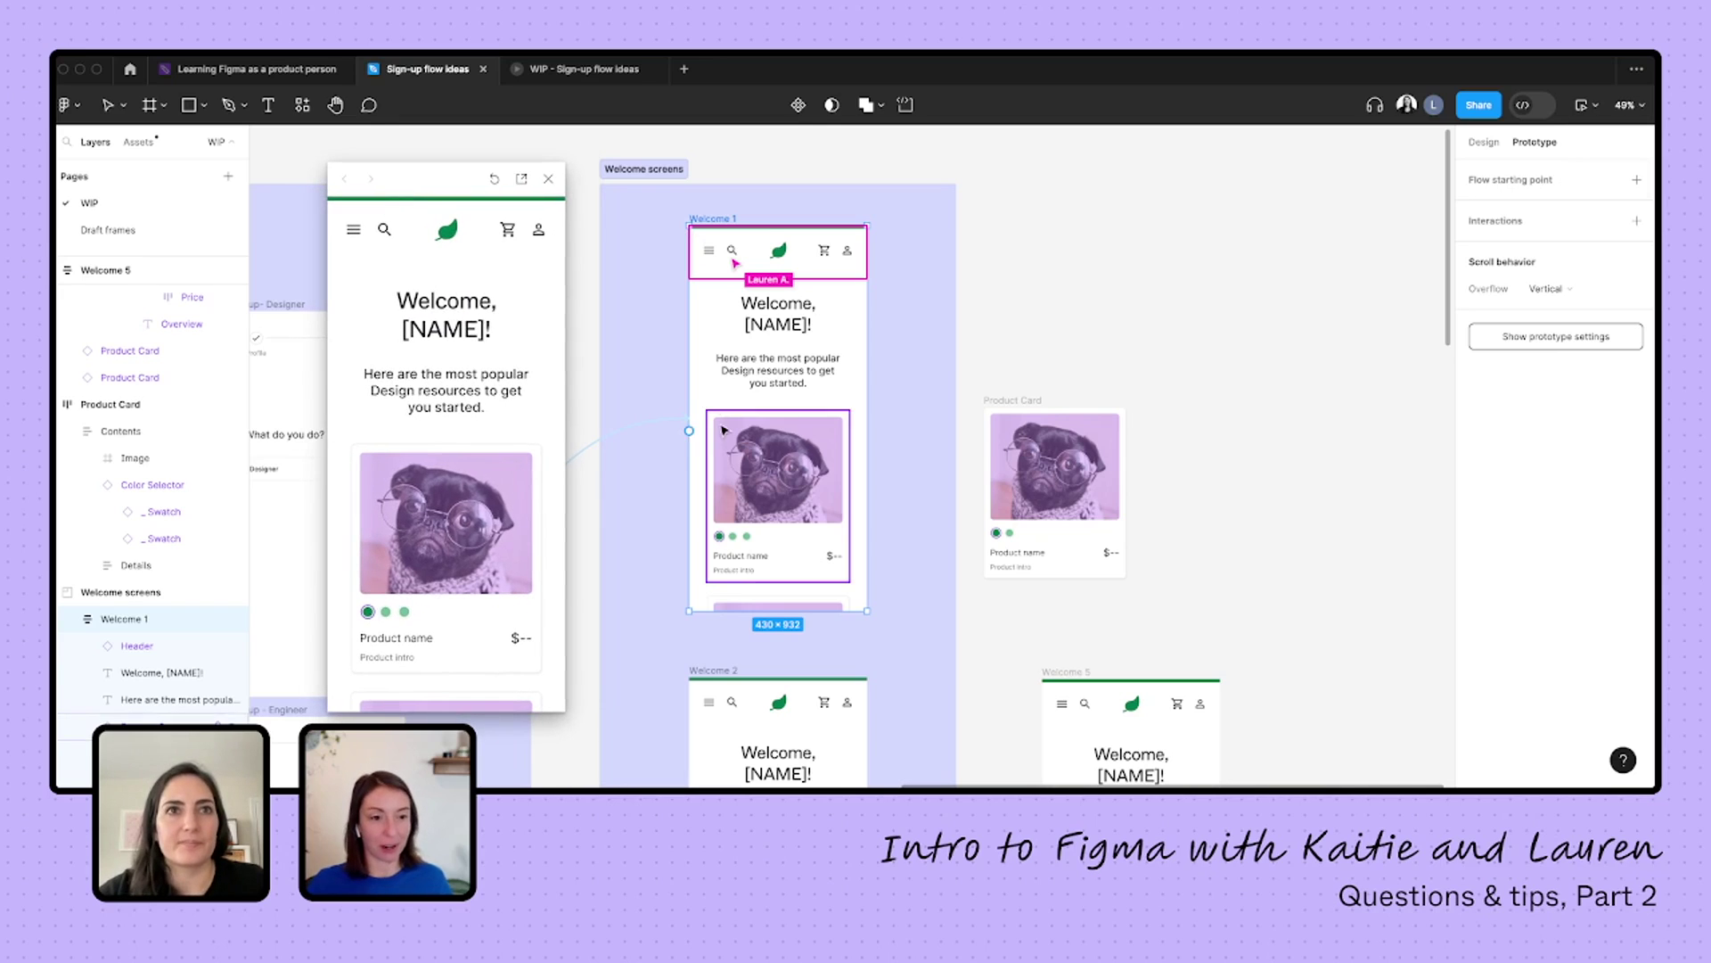
pyautogui.scroll(-3, 460, 386)
pyautogui.scroll(3, 431, 309)
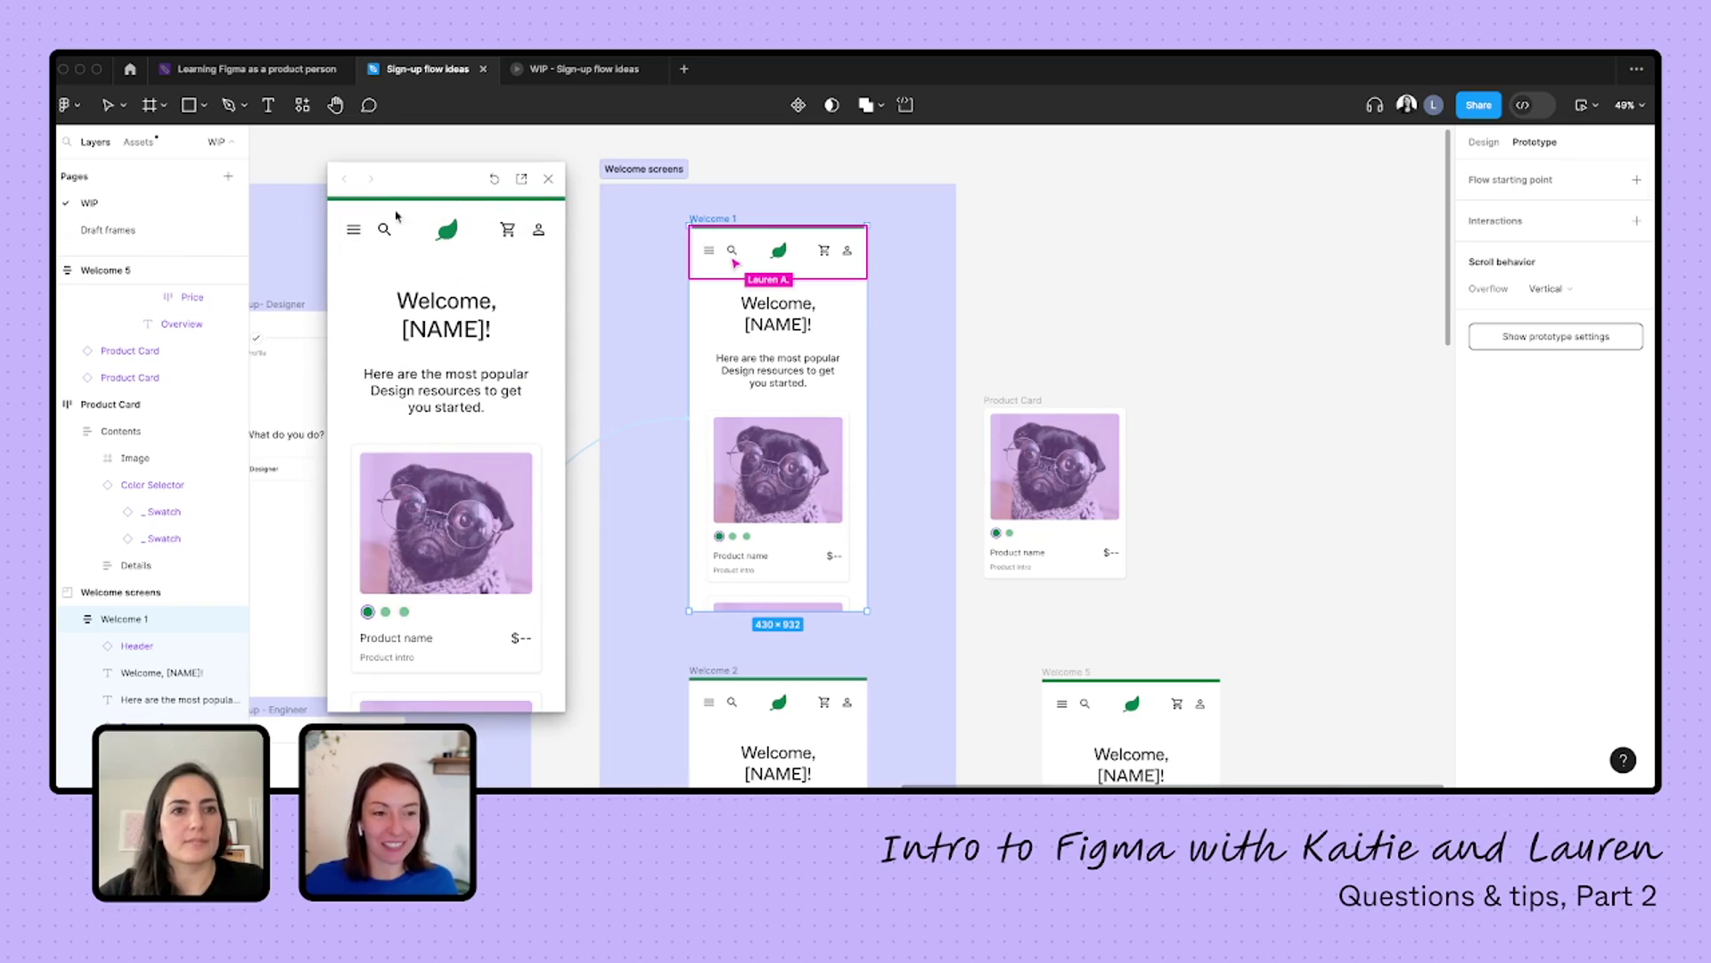
# - Select the navigation bar in Welcome 1's header, then the whole Header layer
pyautogui.doubleClick(726, 268)
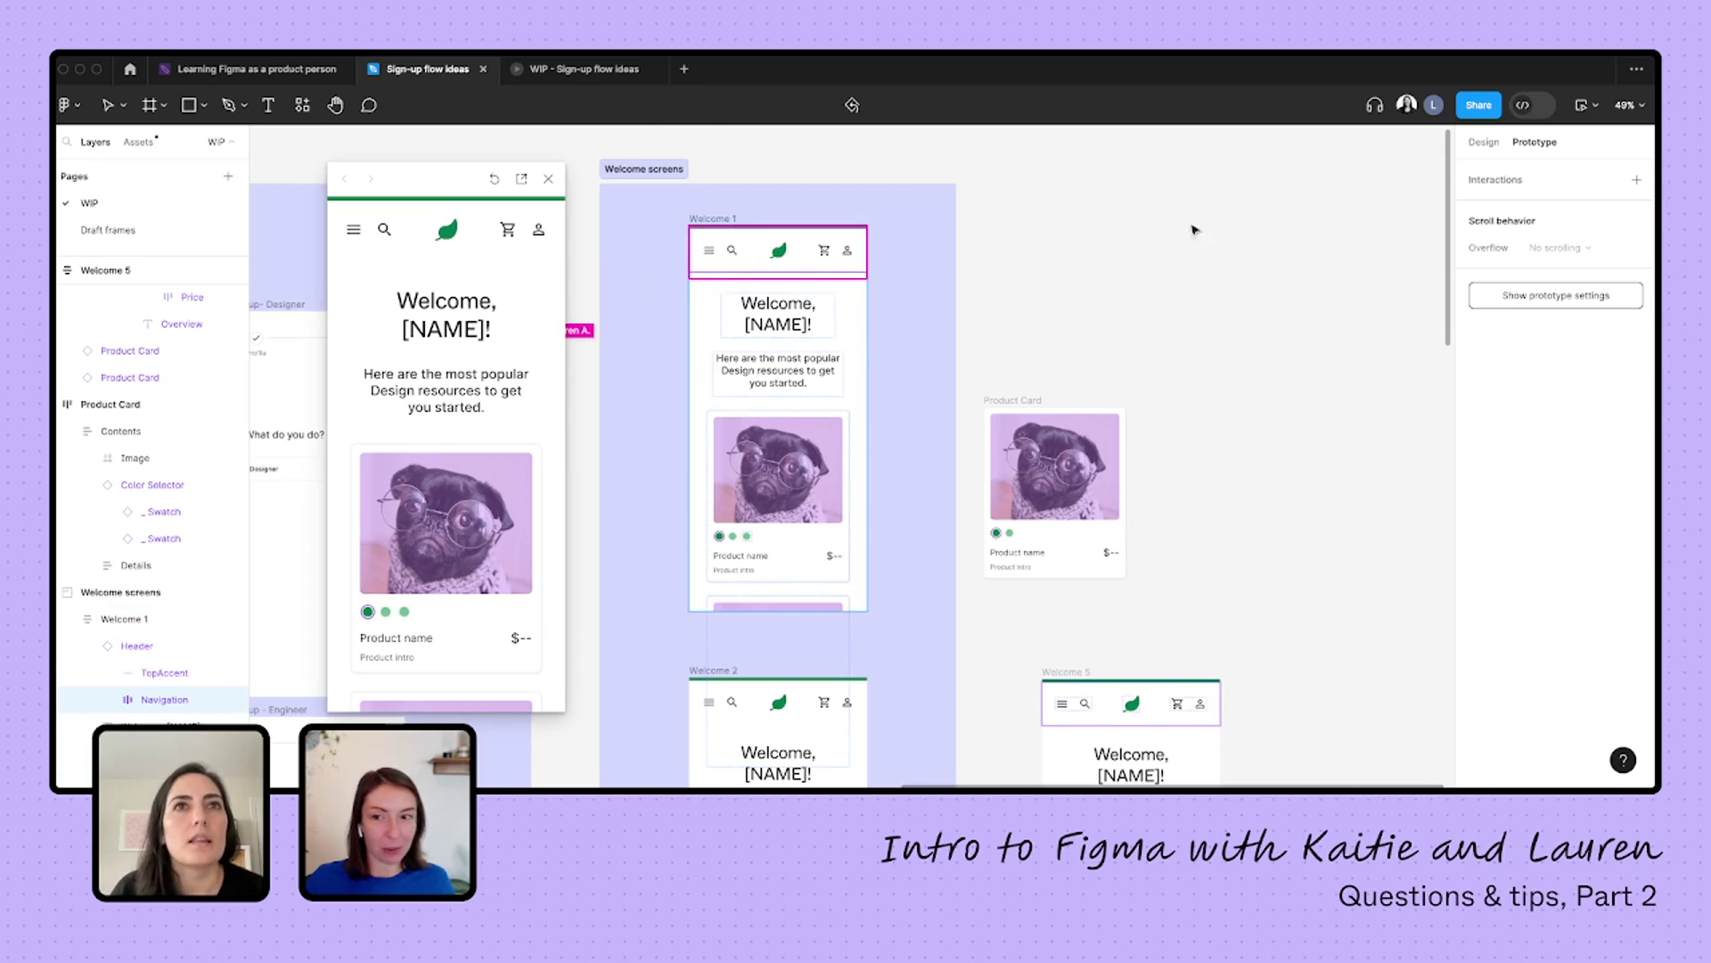
pyautogui.click(1482, 141)
pyautogui.scroll(-1, 1536, 606)
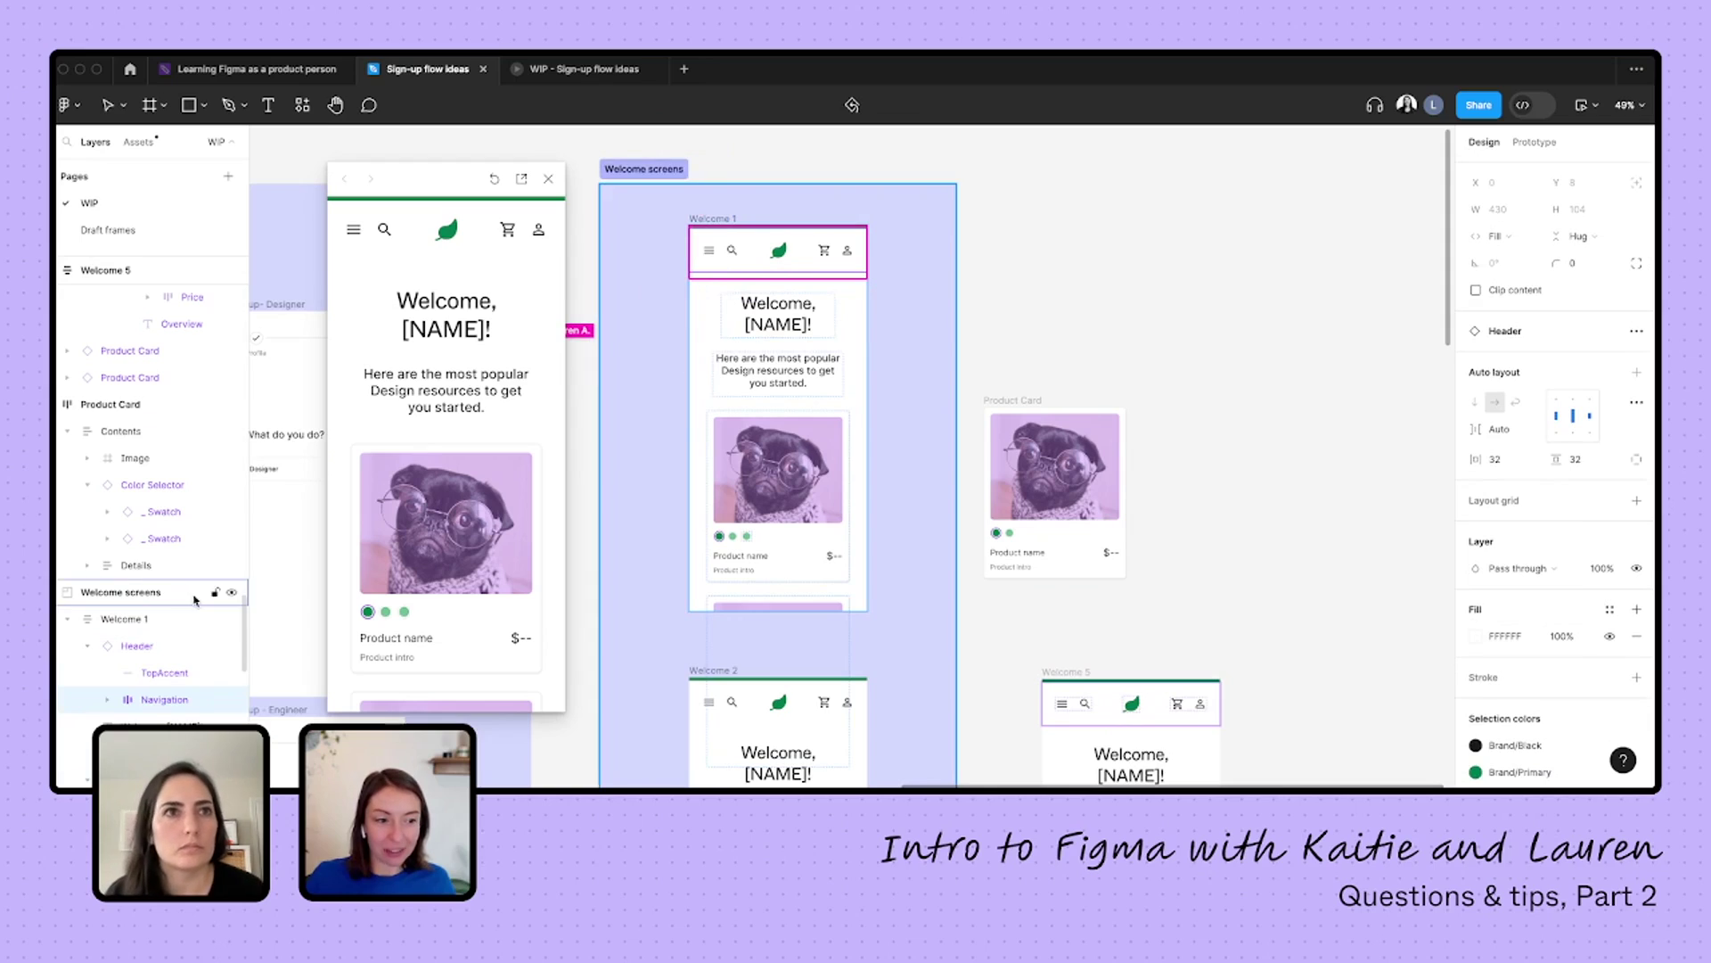
pyautogui.click(125, 645)
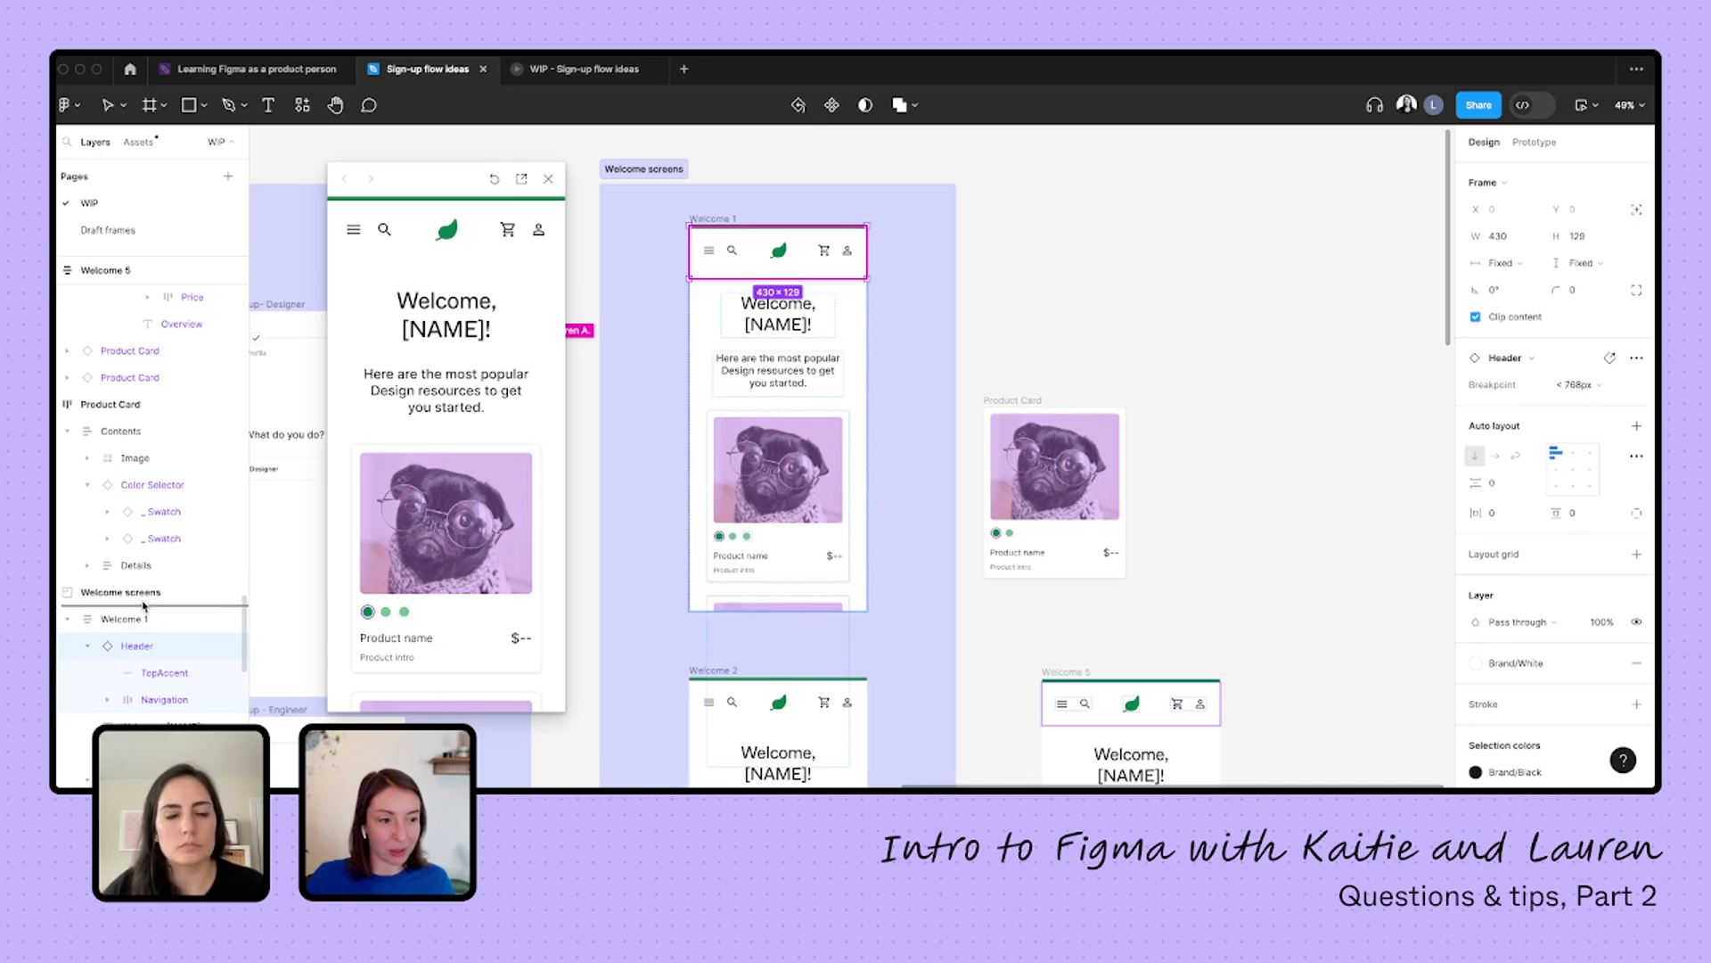
# - Select the Navigation bar inside Welcome 1's Header, whose fill now shows red
pyautogui.scroll(-3, 741, 393)
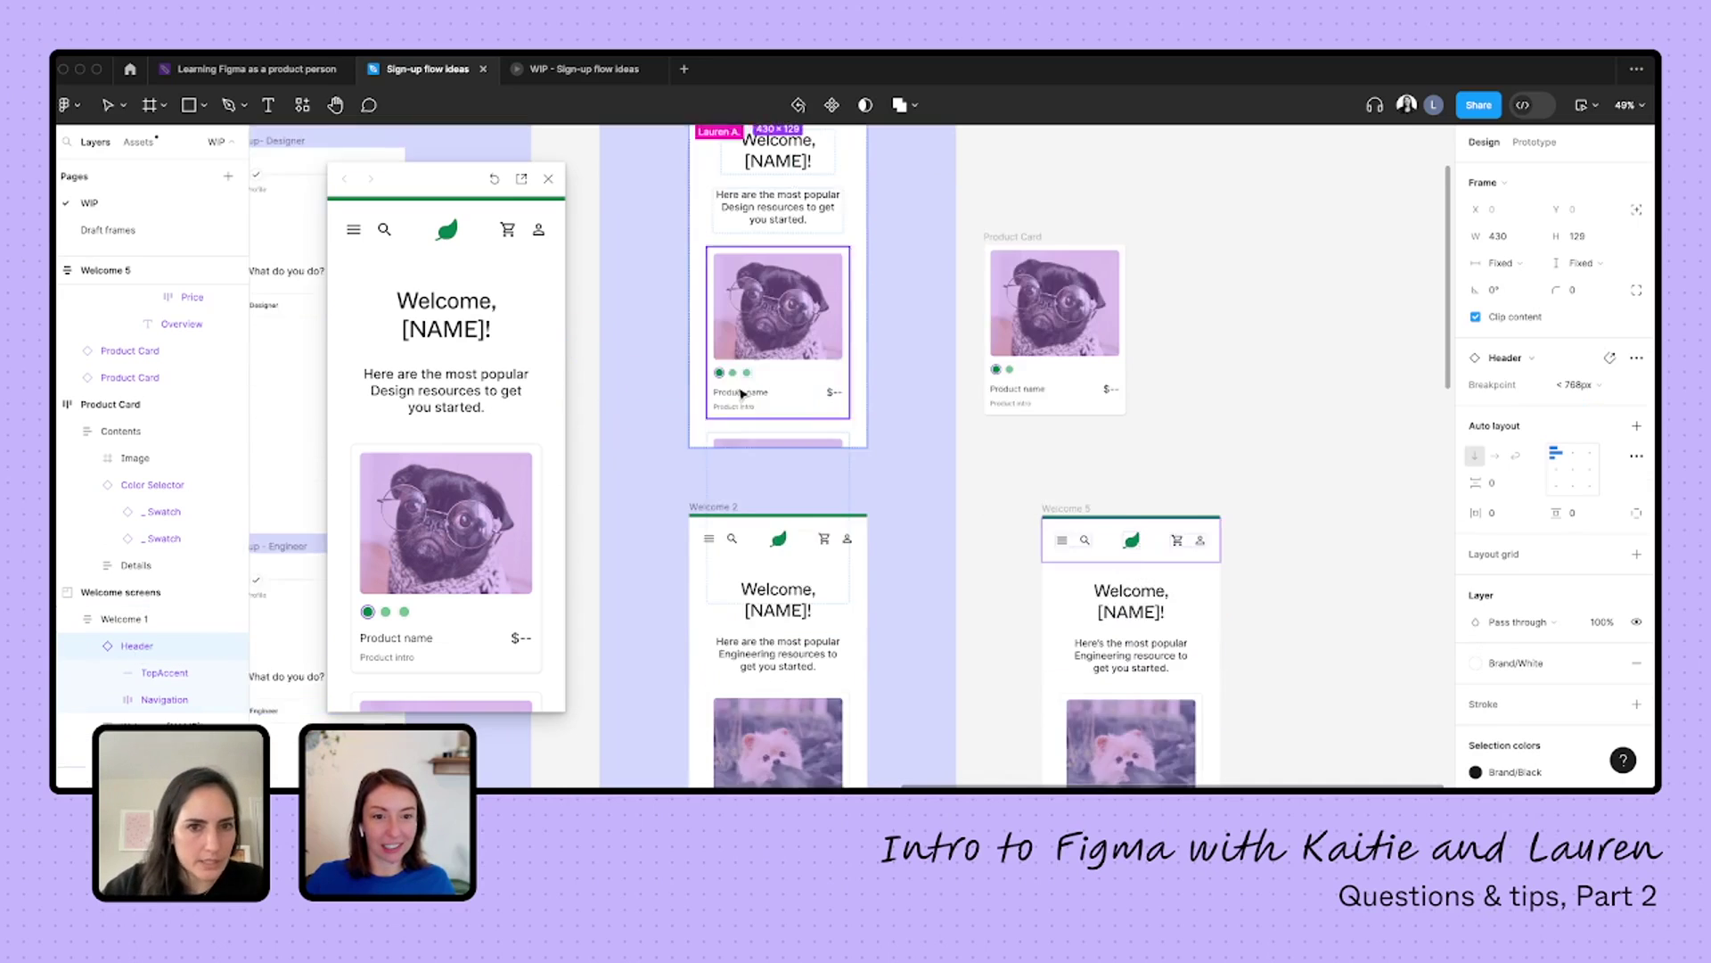
pyautogui.scroll(4, 742, 393)
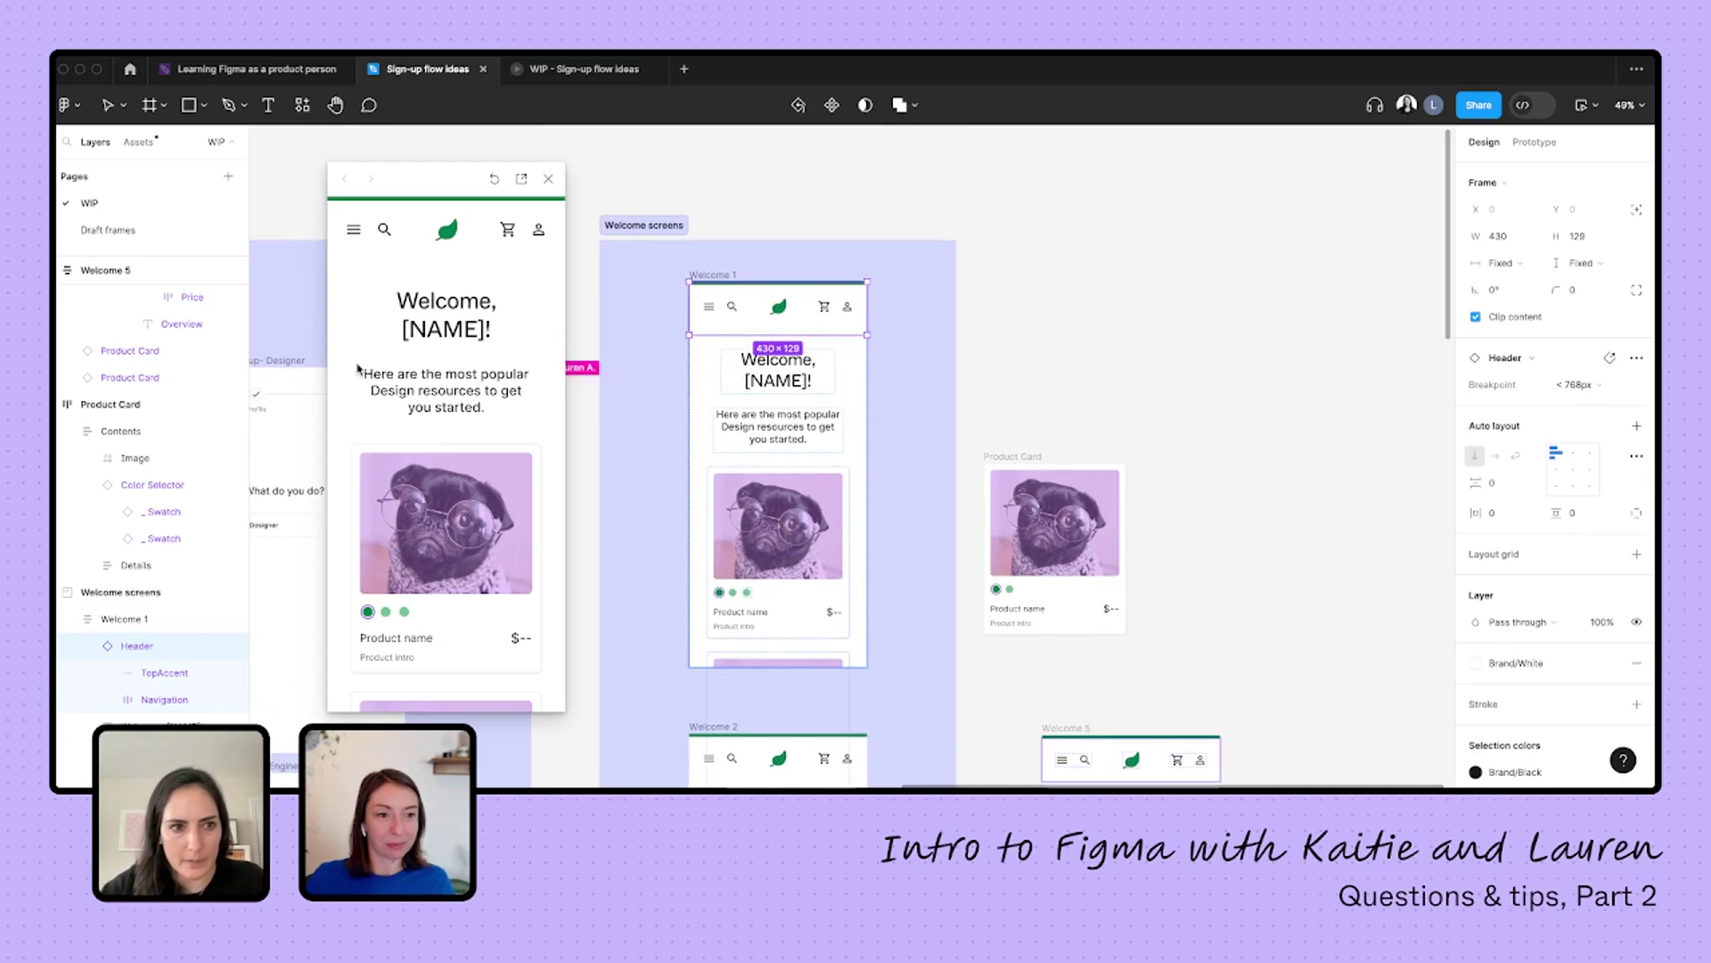
pyautogui.click(758, 327)
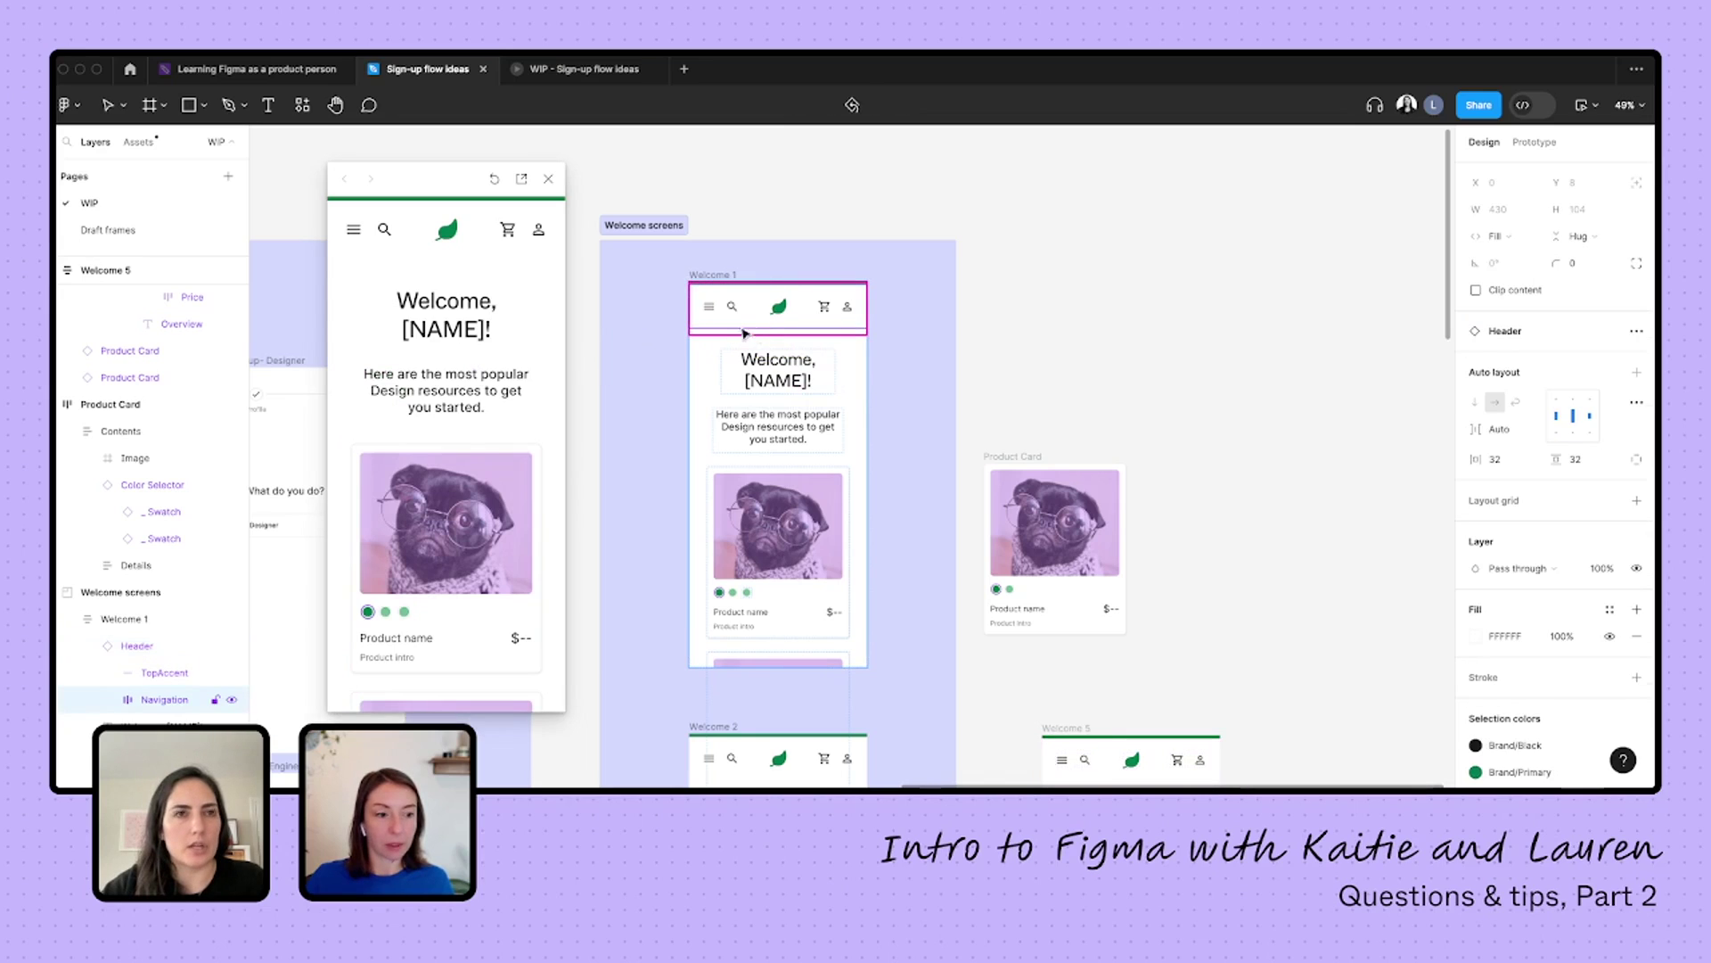
pyautogui.scroll(-3, 134, 571)
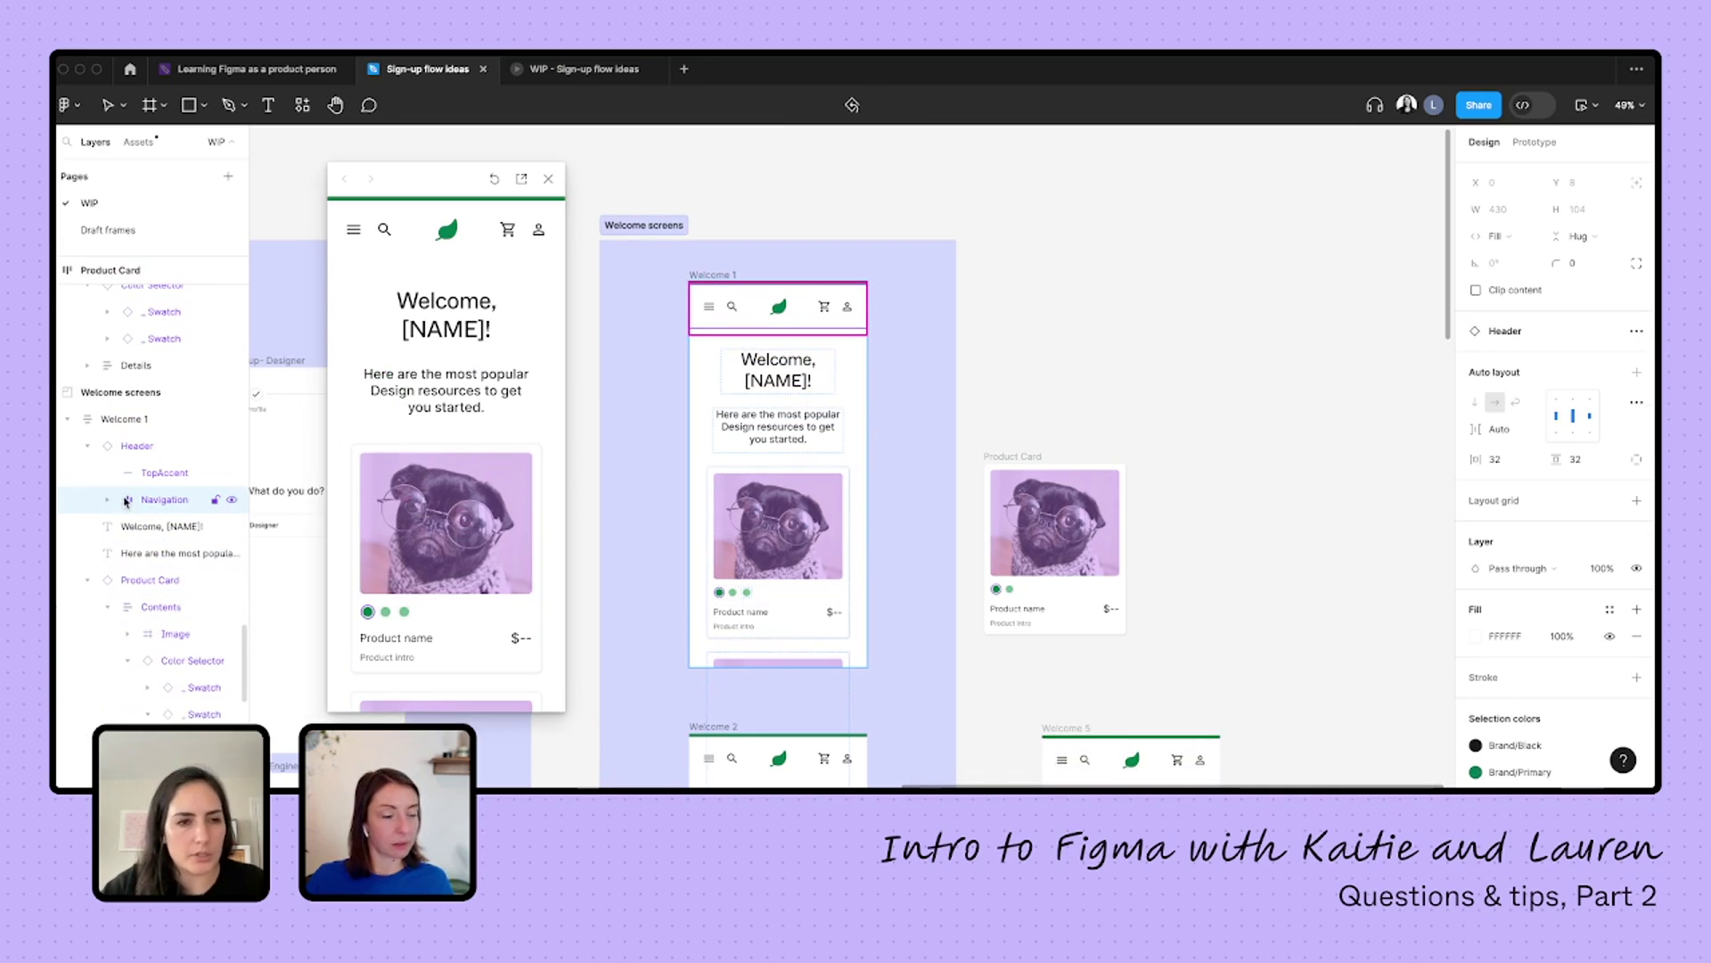
pyautogui.click(89, 418)
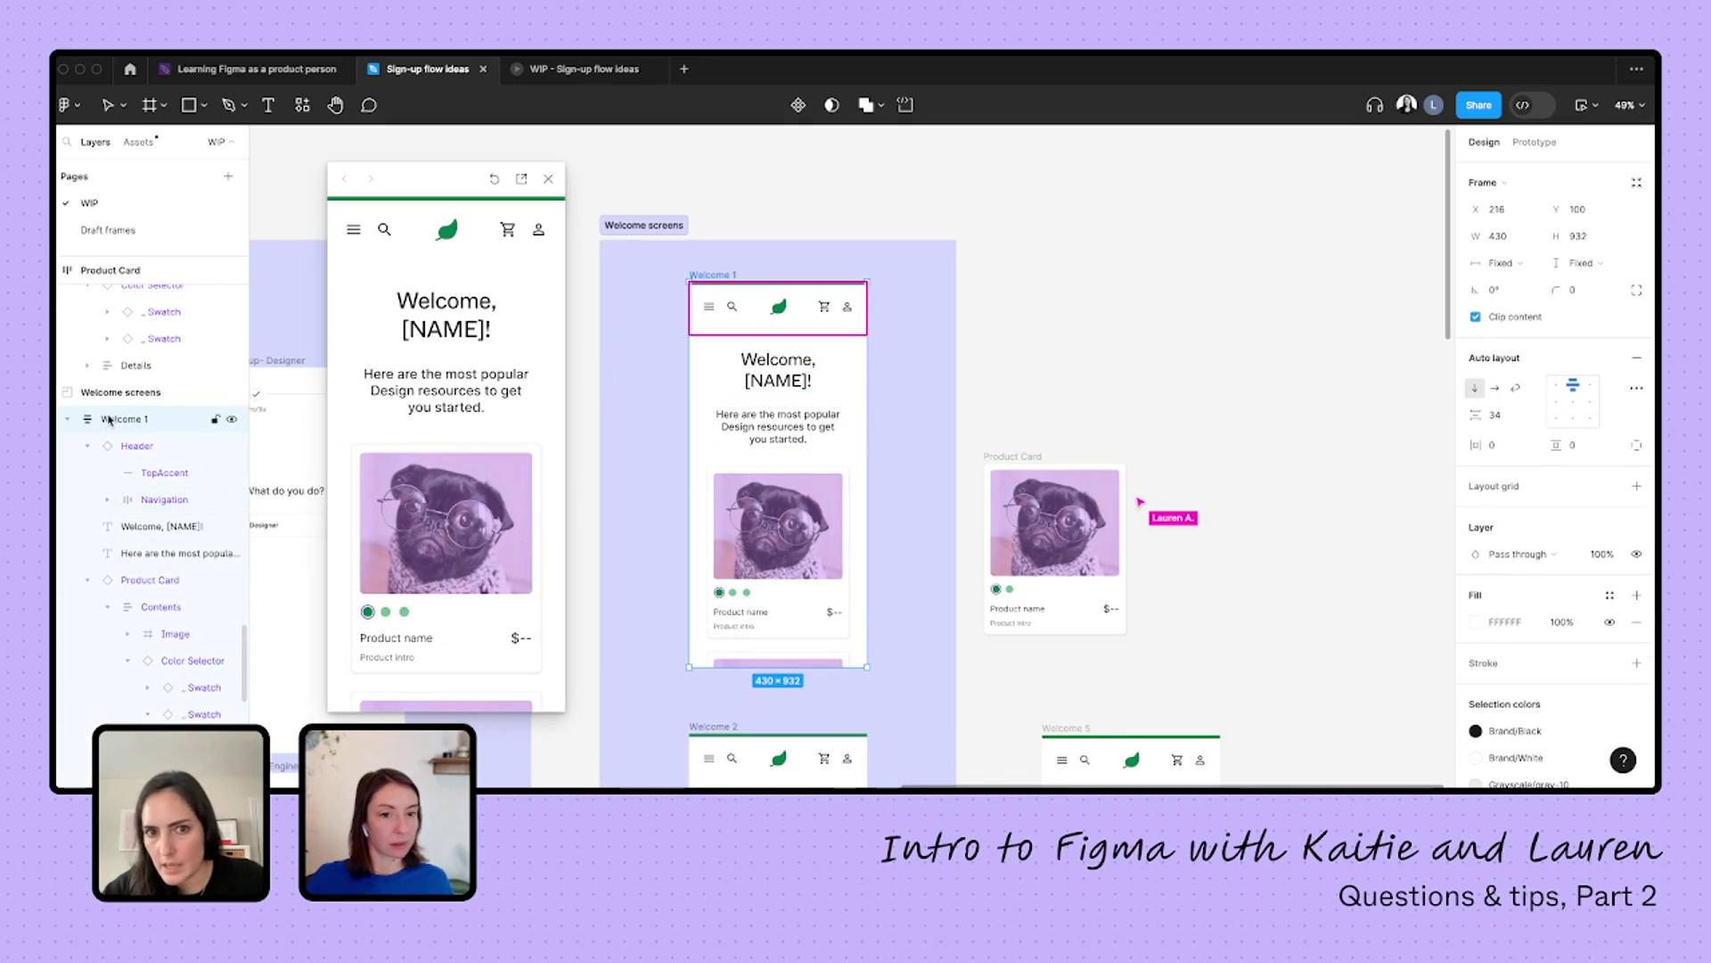
pyautogui.click(122, 459)
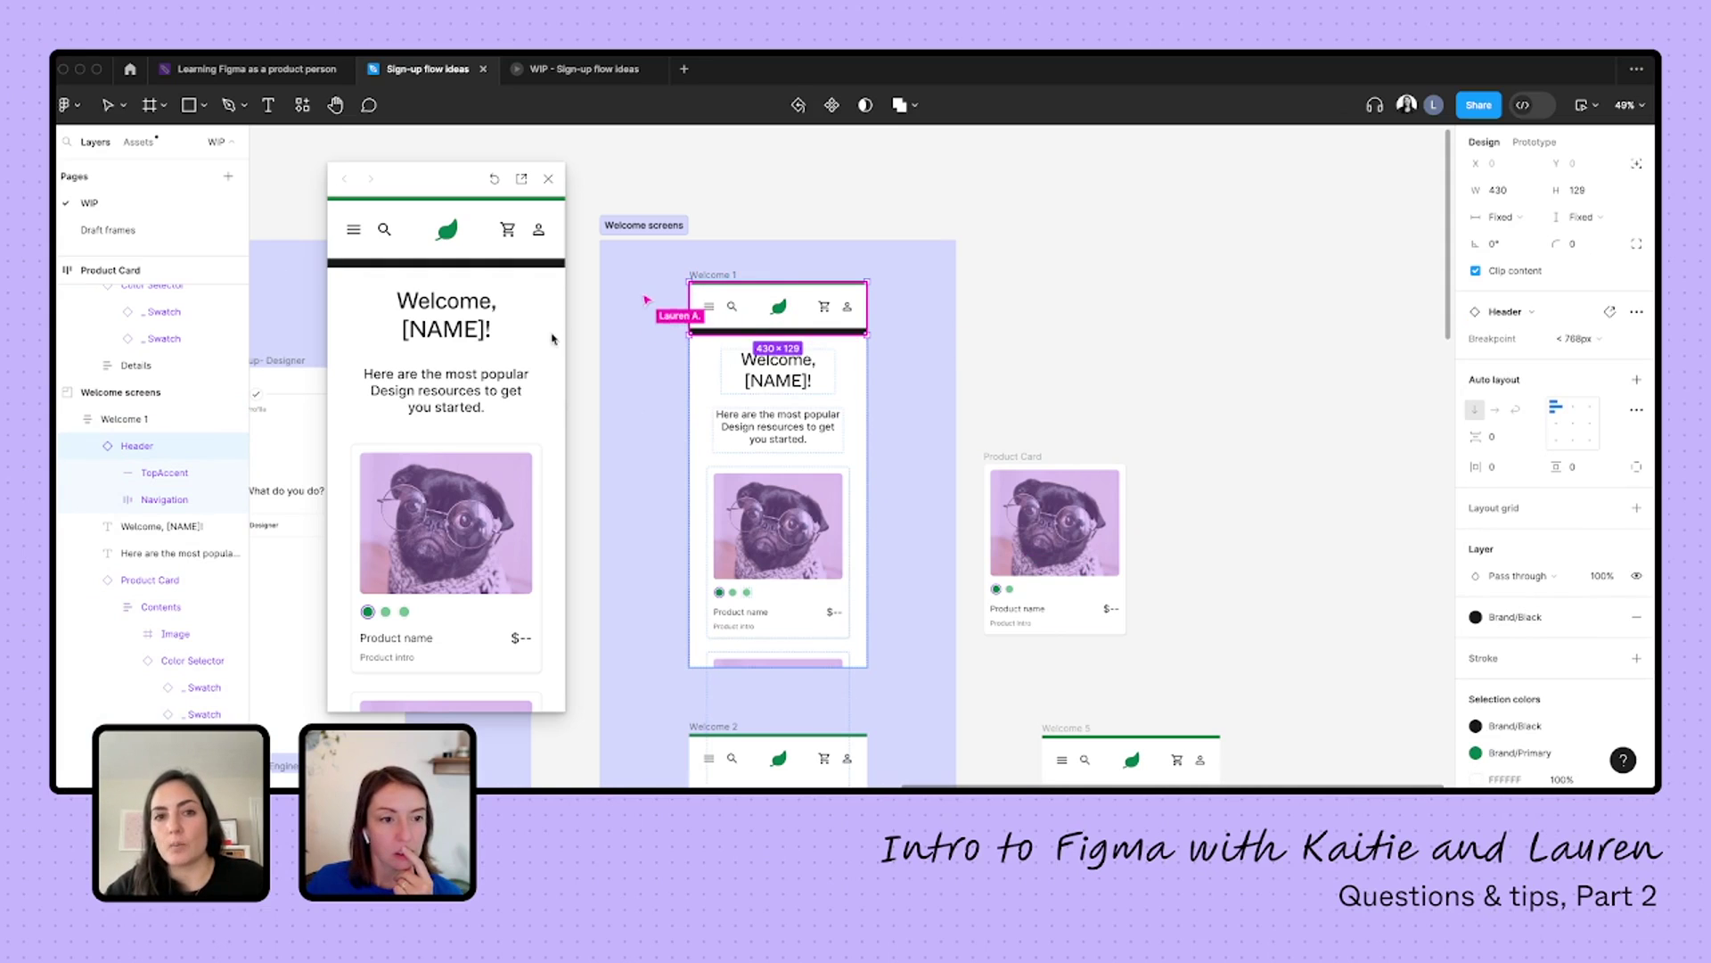
pyautogui.click(745, 311)
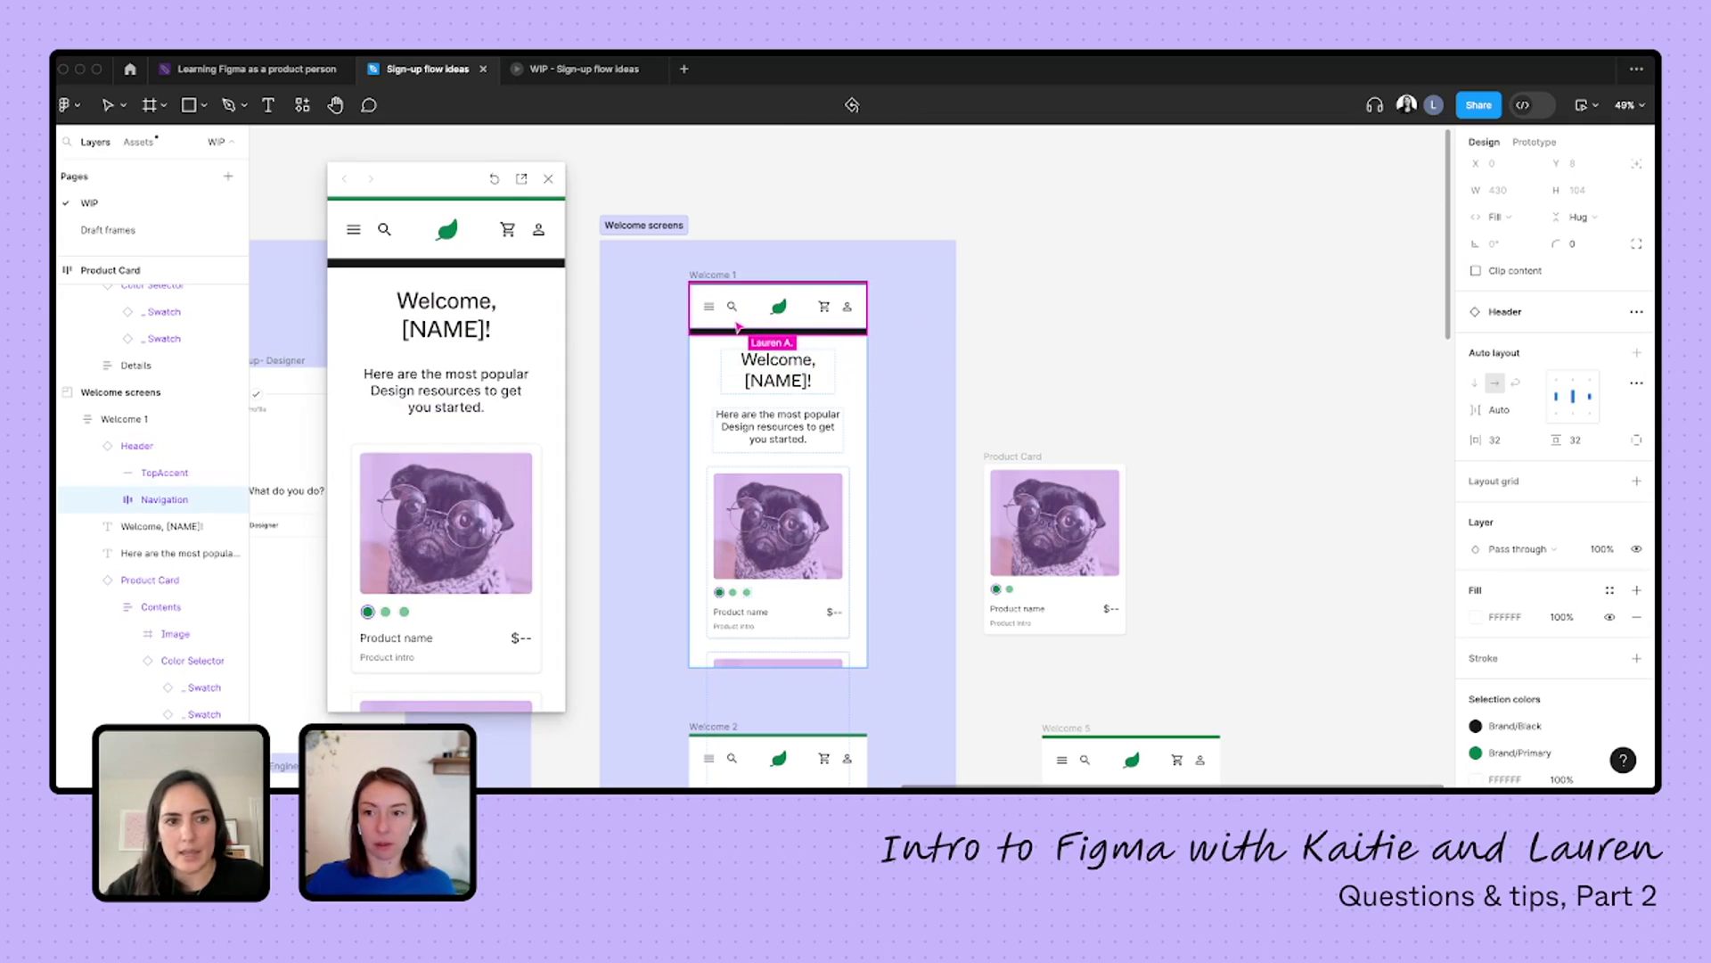
pyautogui.click(1525, 152)
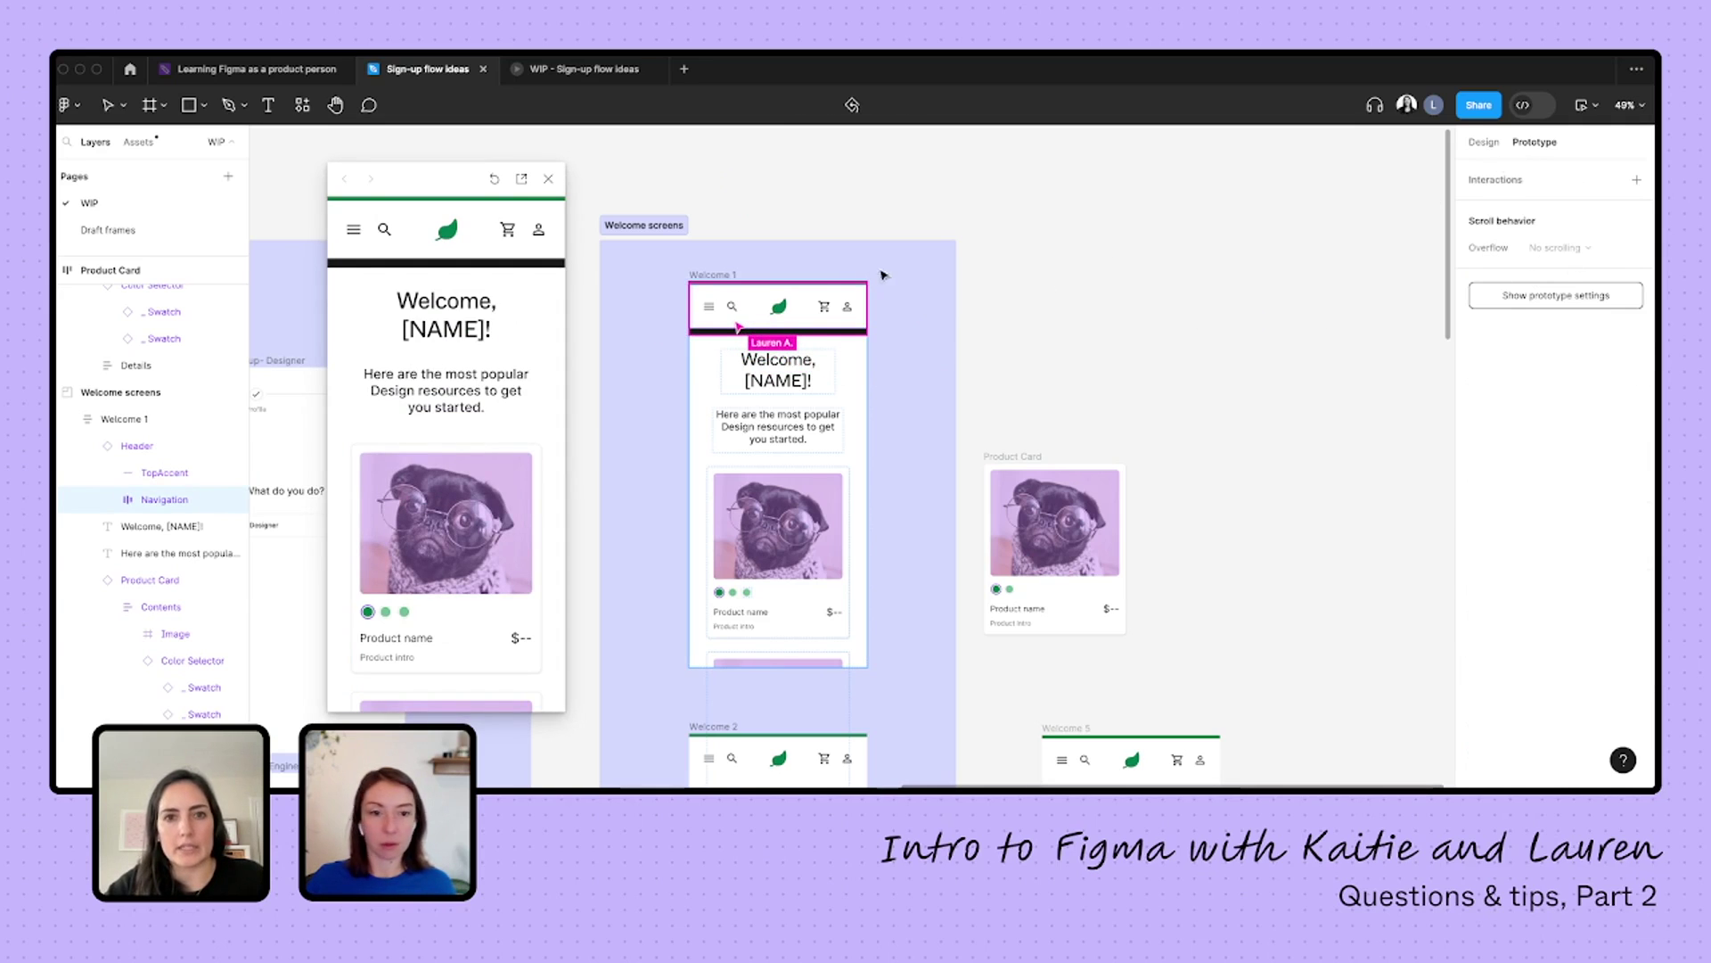
pyautogui.click(735, 307)
pyautogui.press('Escape')
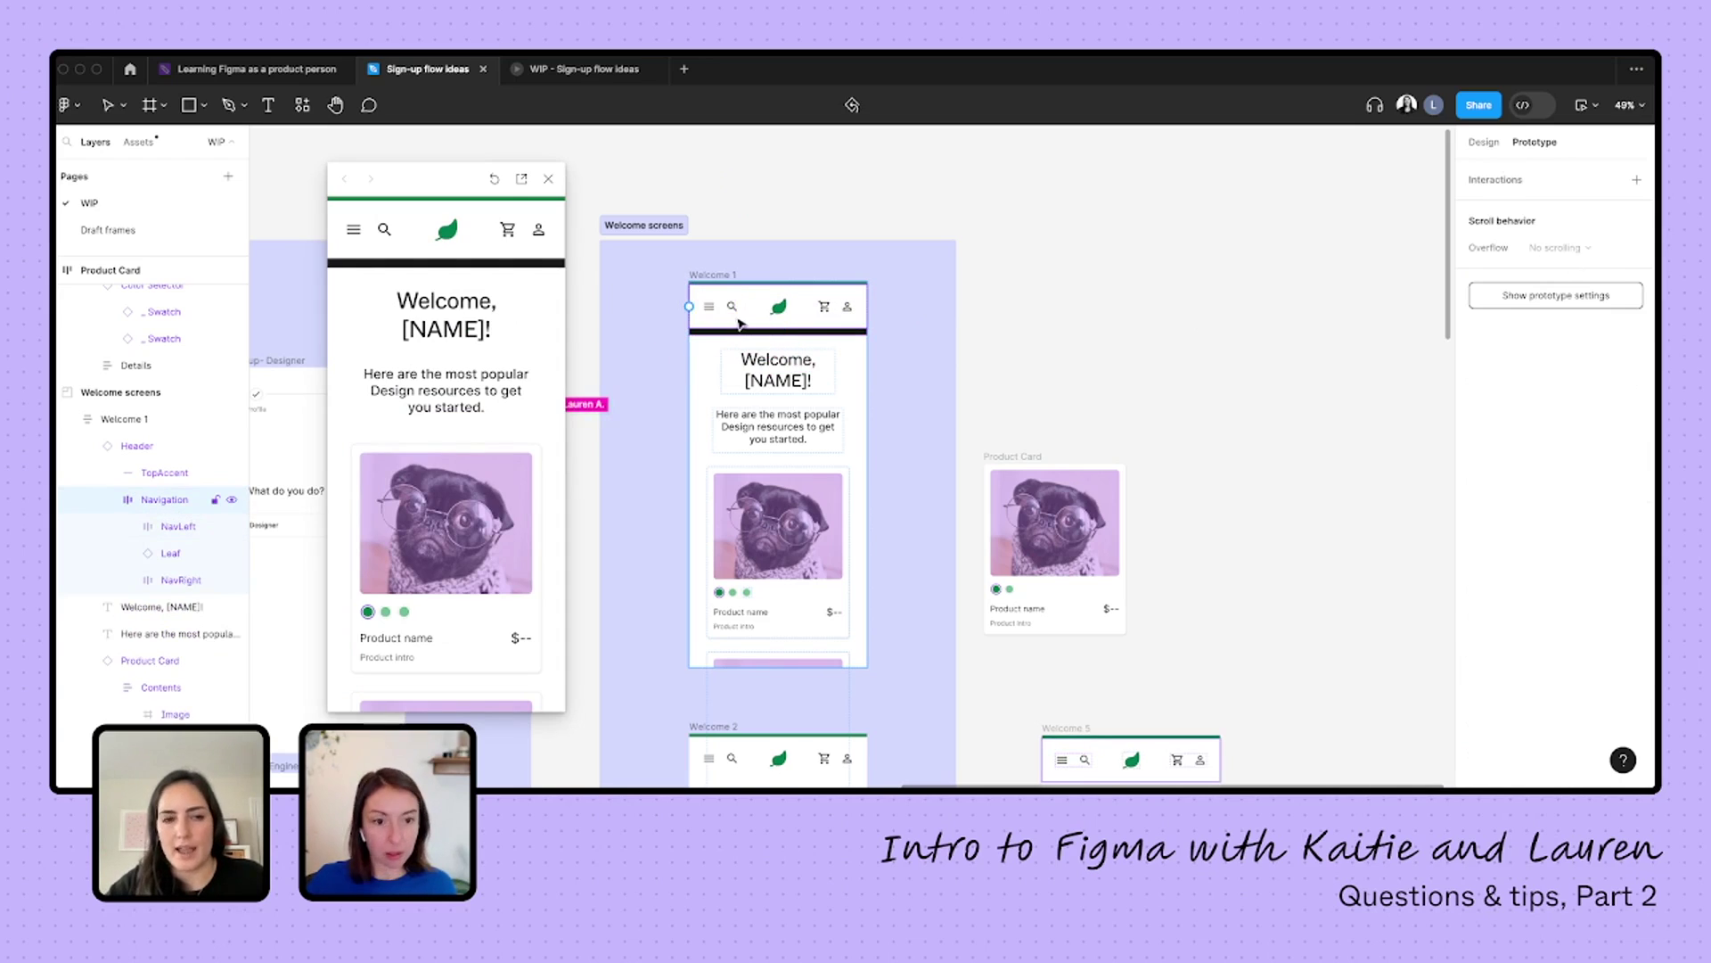
pyautogui.keyDown('super'); pyautogui.click(739, 321); pyautogui.keyUp('super')
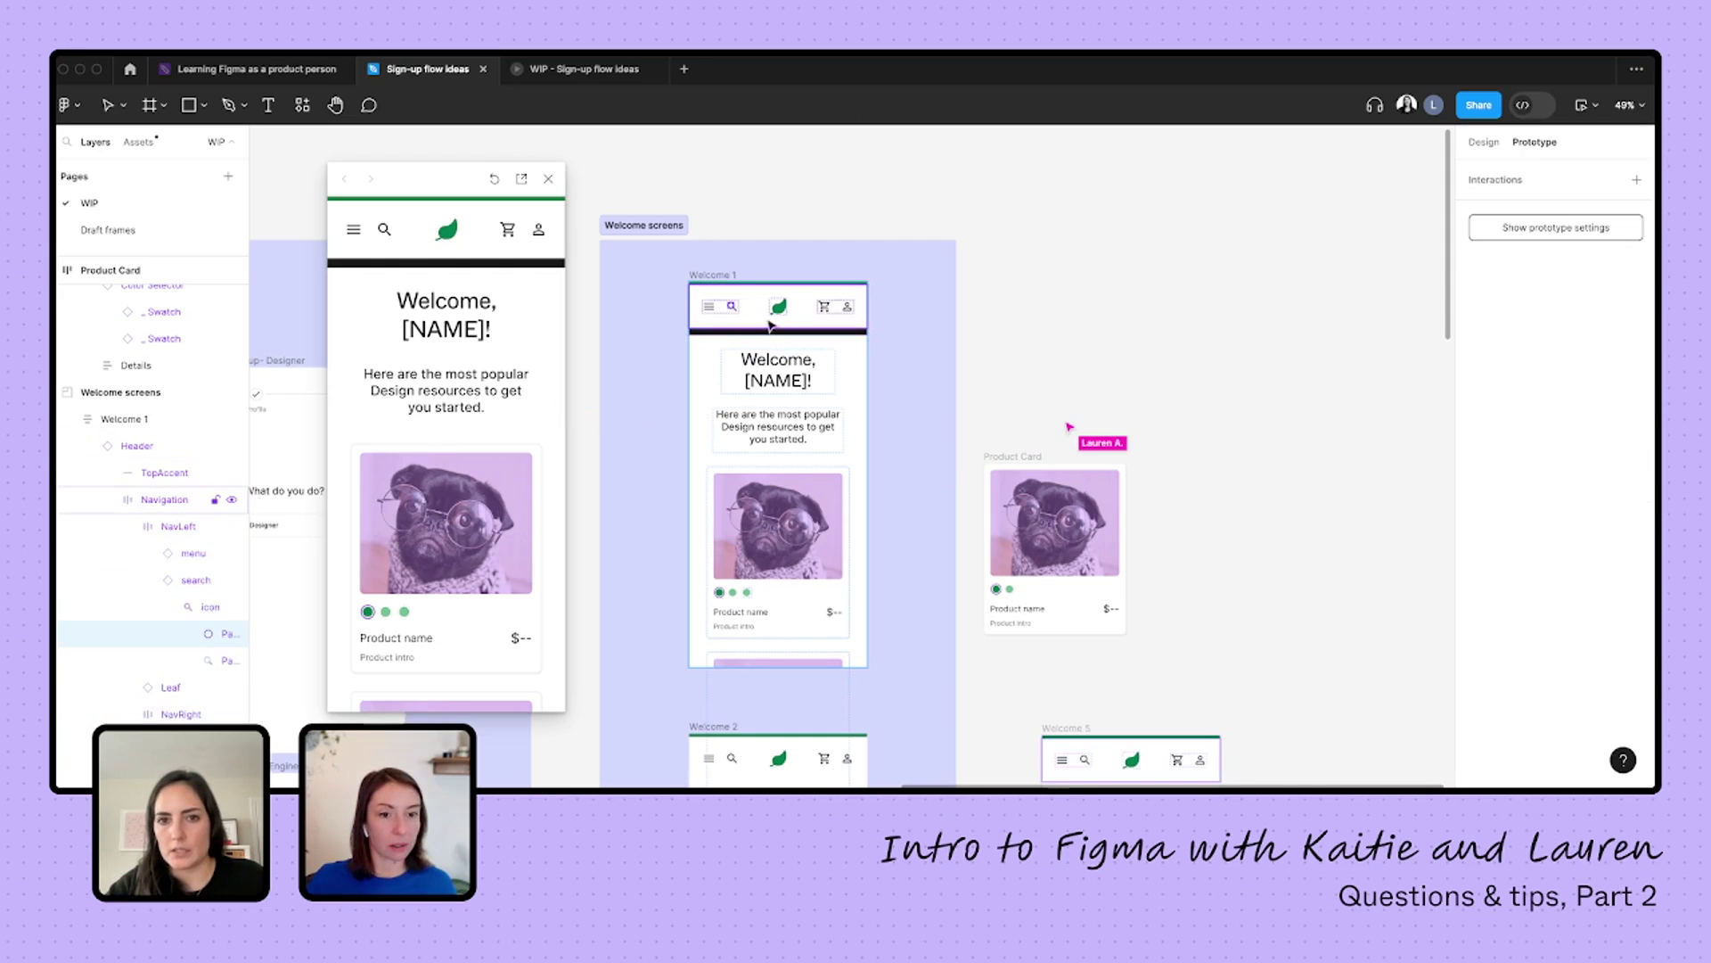
pyautogui.click(772, 323)
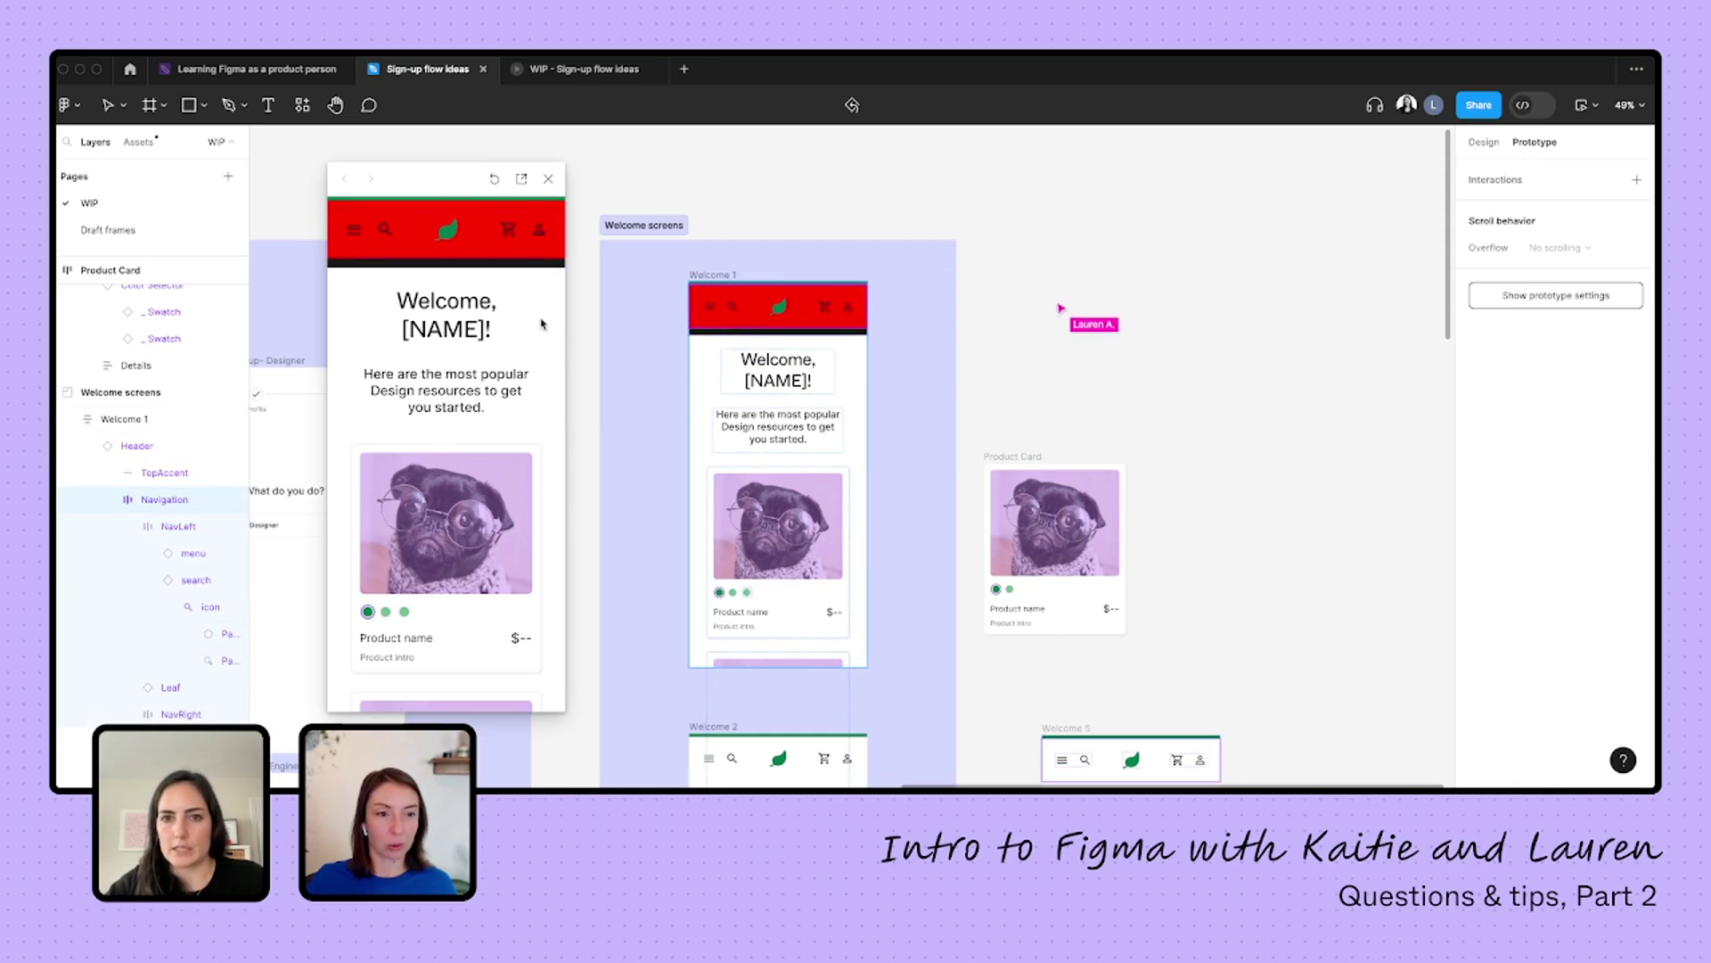
# - Zoom Welcome 1 to 100%, delete its header, then undo to restore it
pyautogui.hotkey('shift', 'Return')
pyautogui.hotkey('shift', '0')
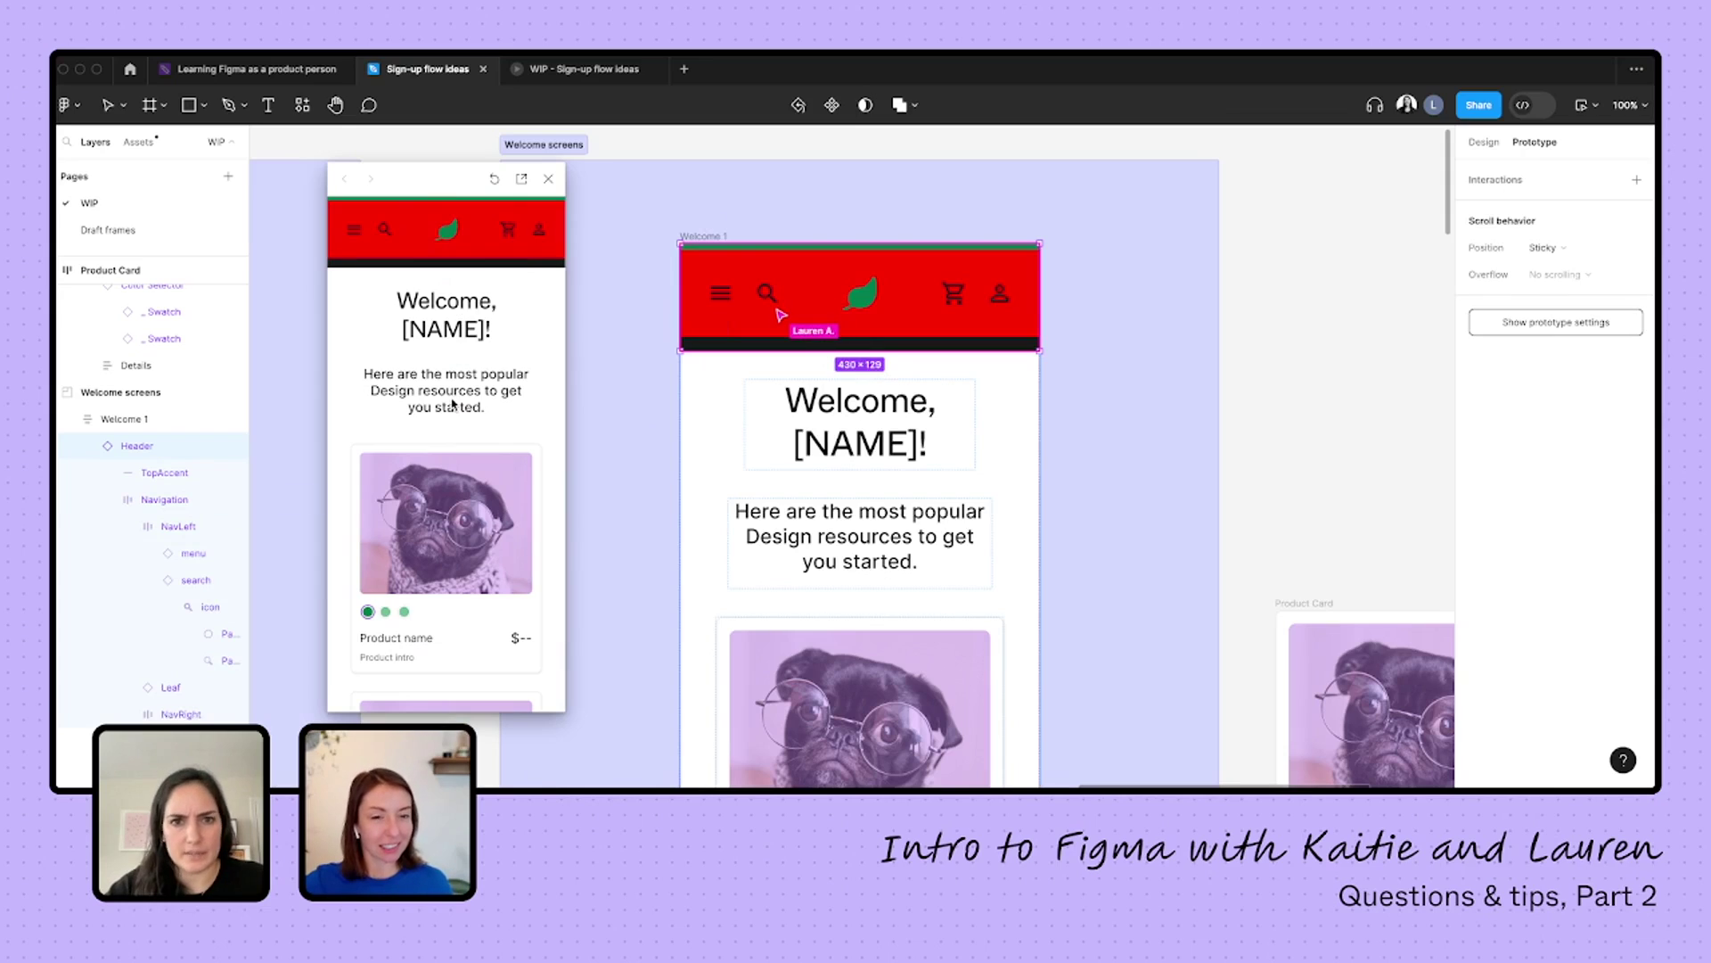
pyautogui.scroll(-2, 453, 404)
pyautogui.press('Delete')
pyautogui.moveTo(505, 421)
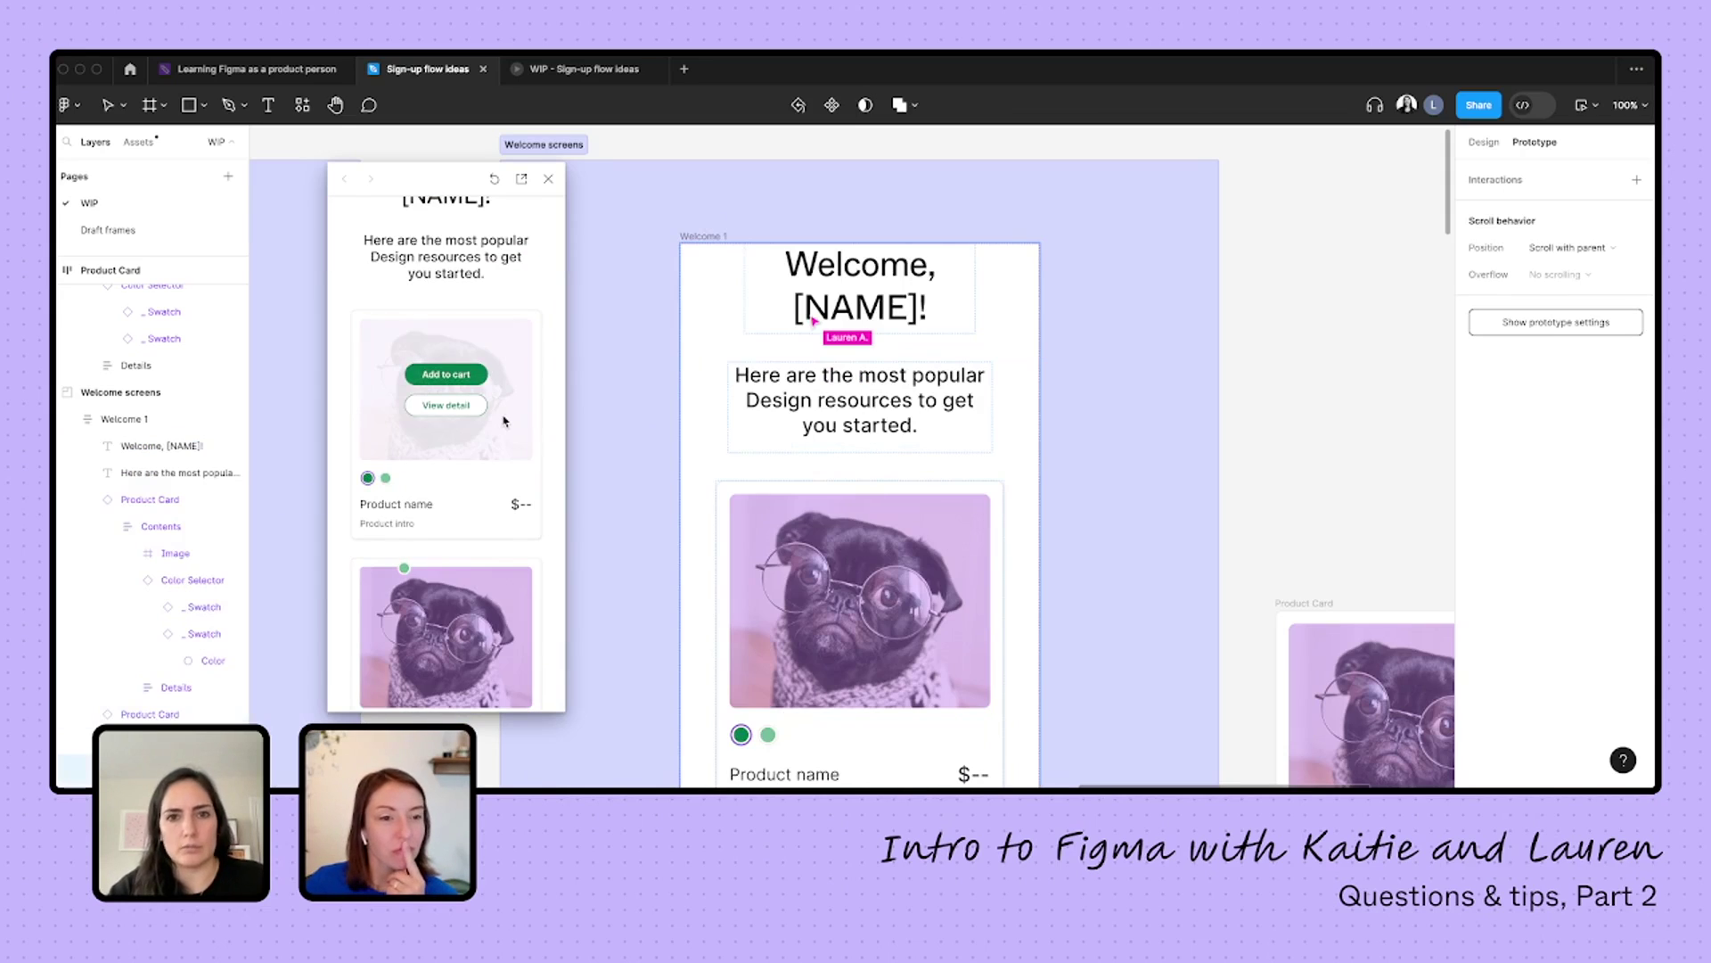
pyautogui.scroll(1, 506, 421)
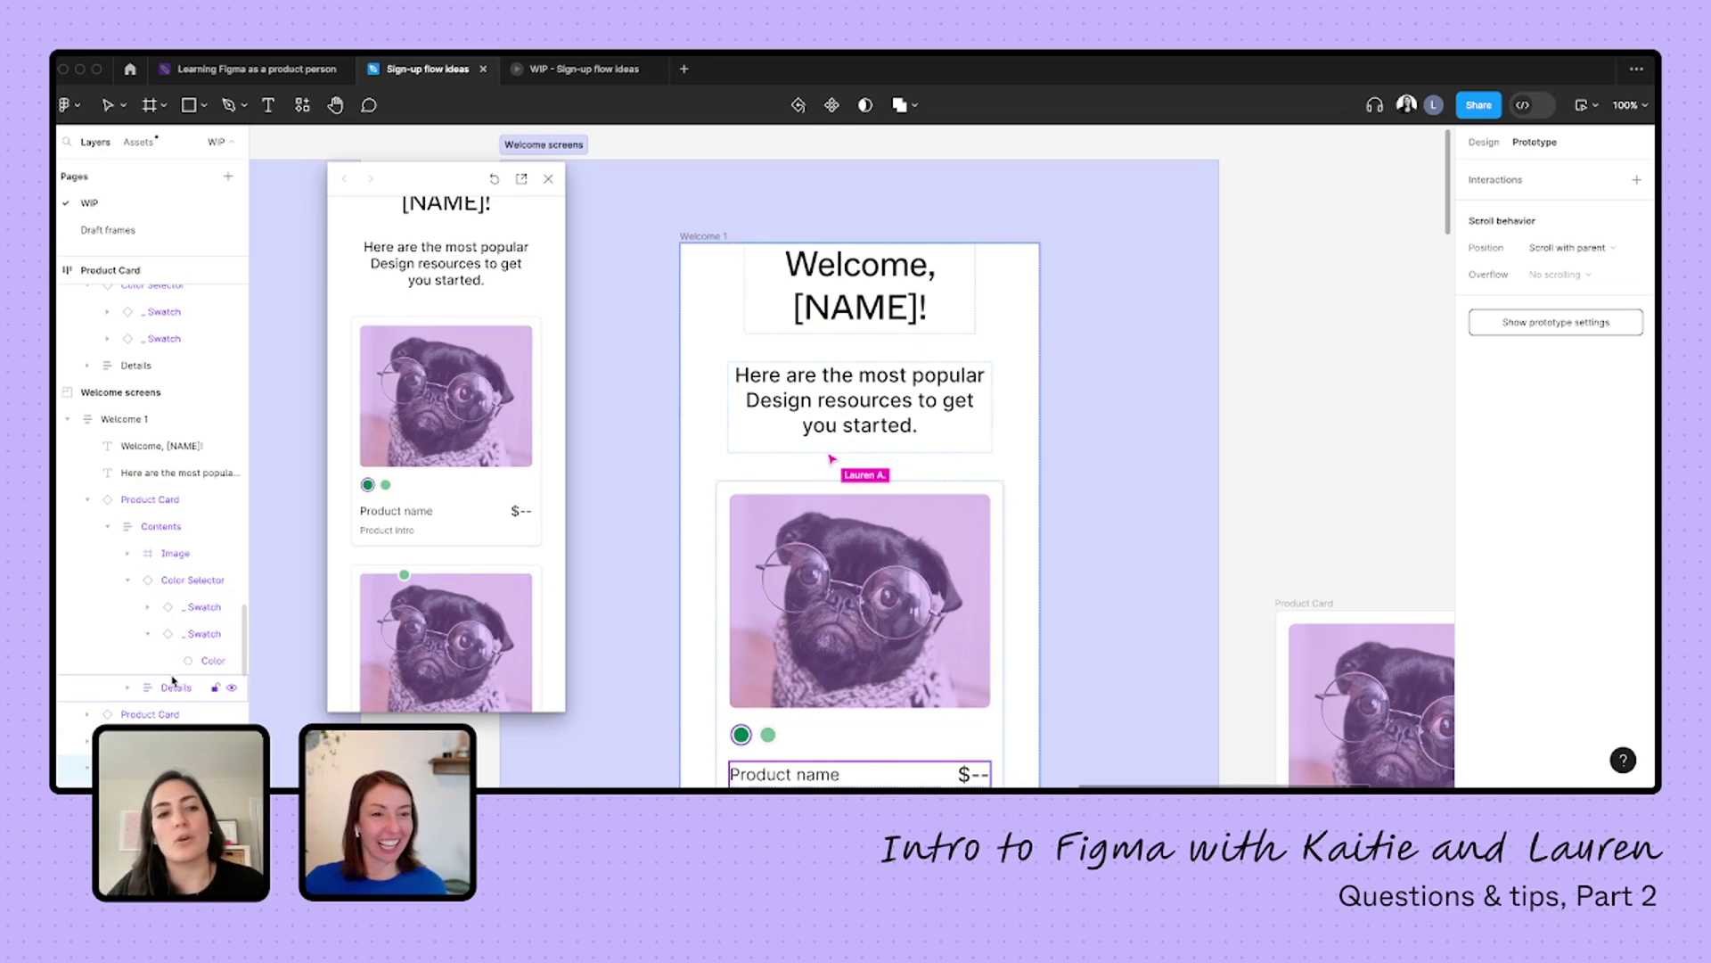
pyautogui.hotkey('ctrl', 'z')
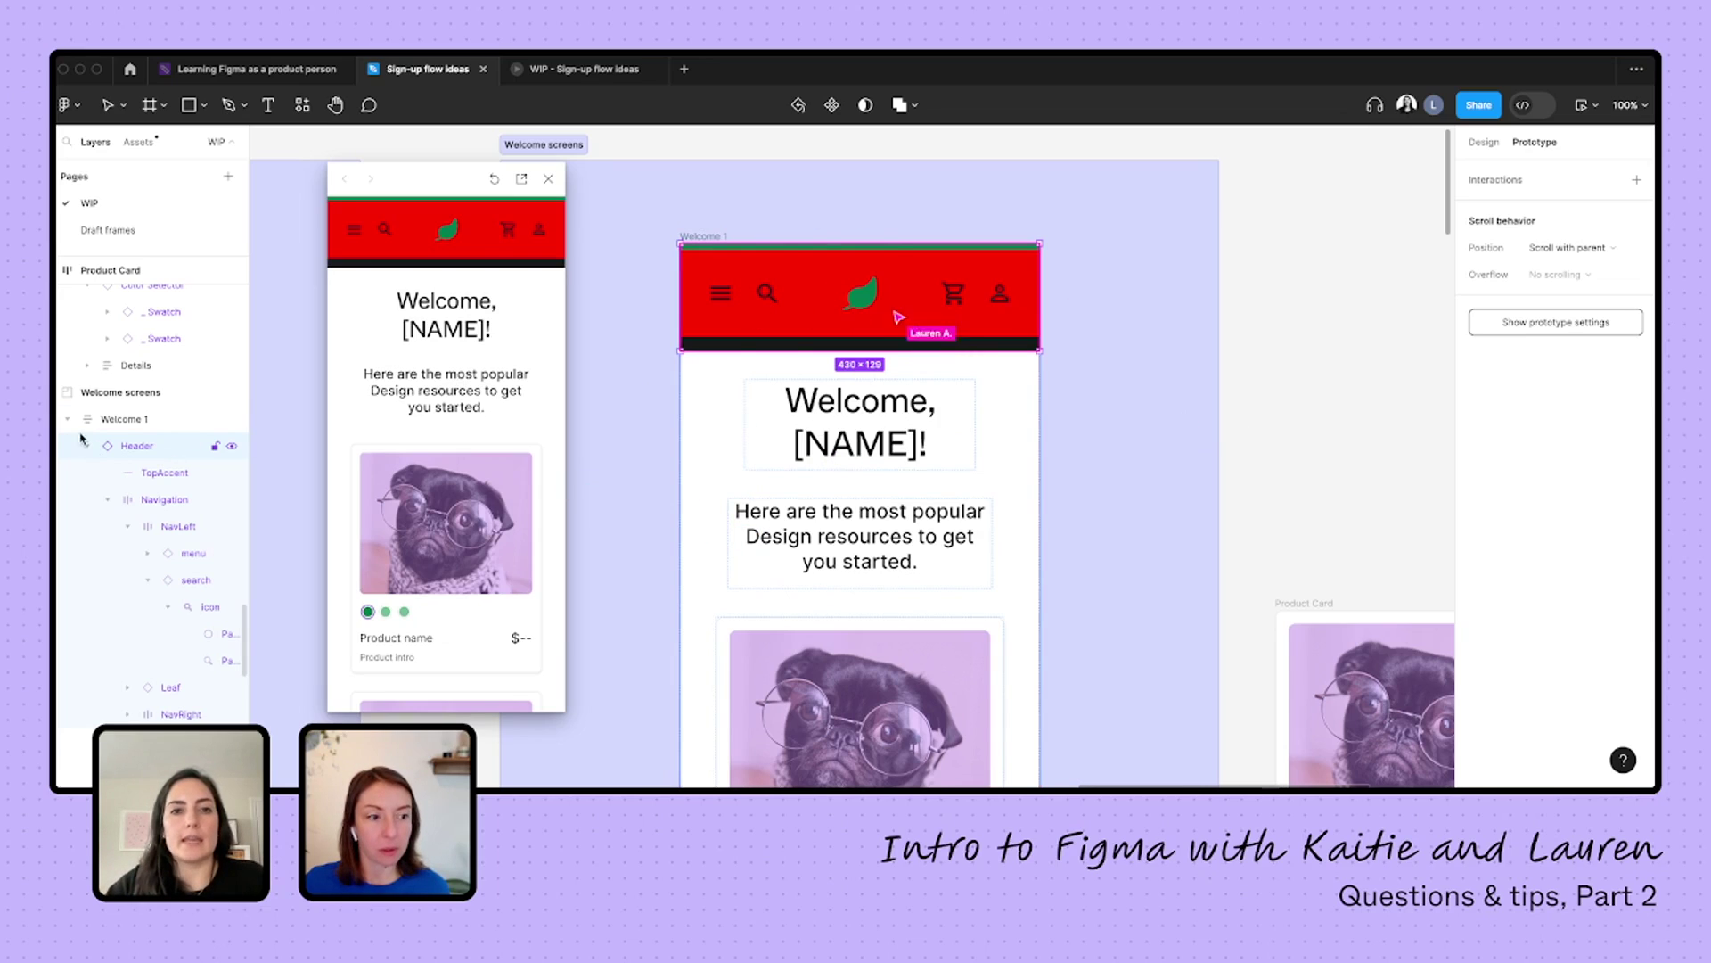
pyautogui.click(84, 429)
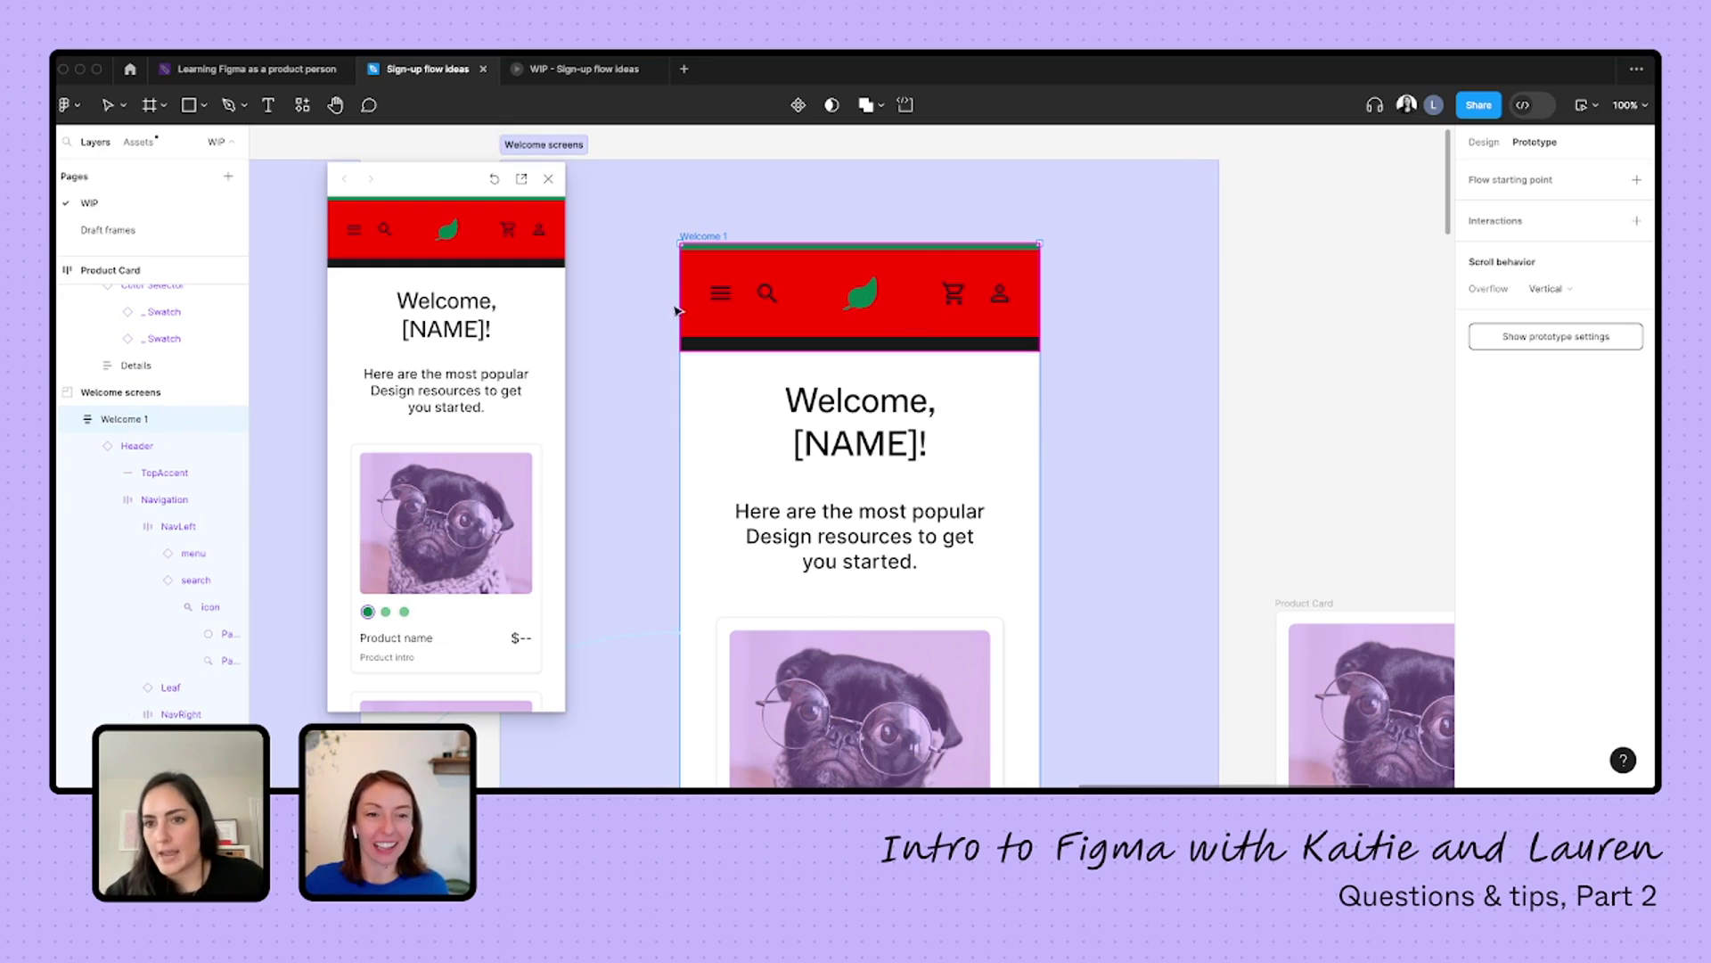
# - Select the third colour swatch on Welcome 1's product card
pyautogui.click(1472, 142)
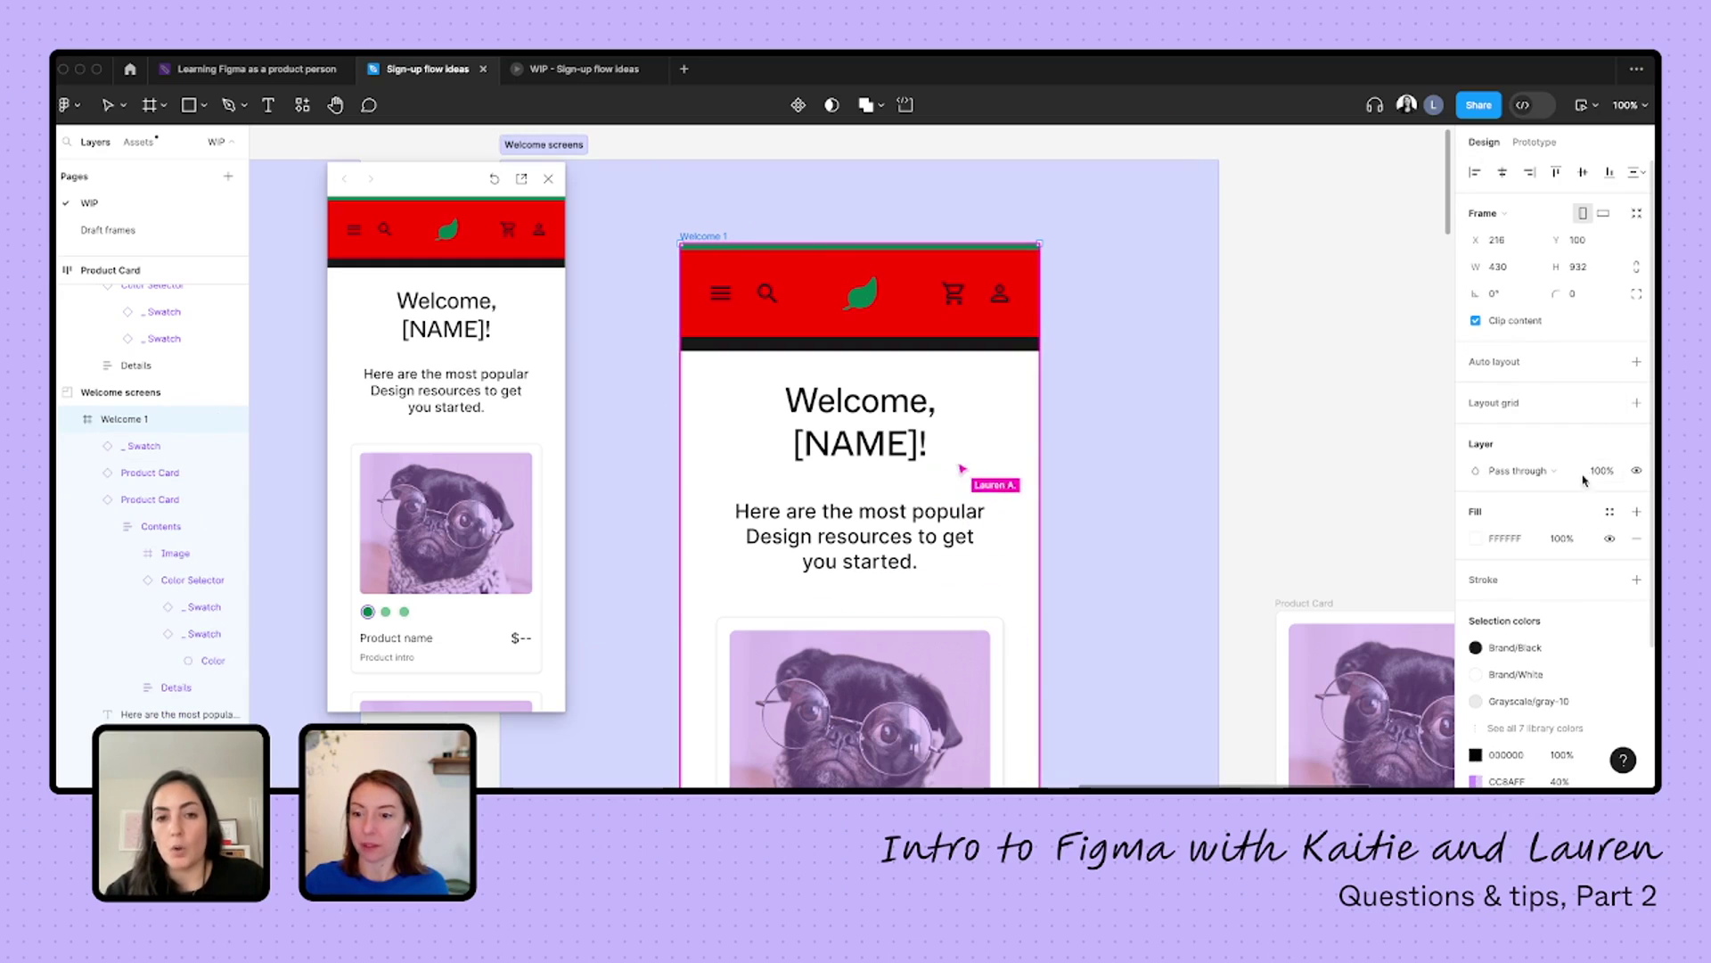
pyautogui.press('Escape')
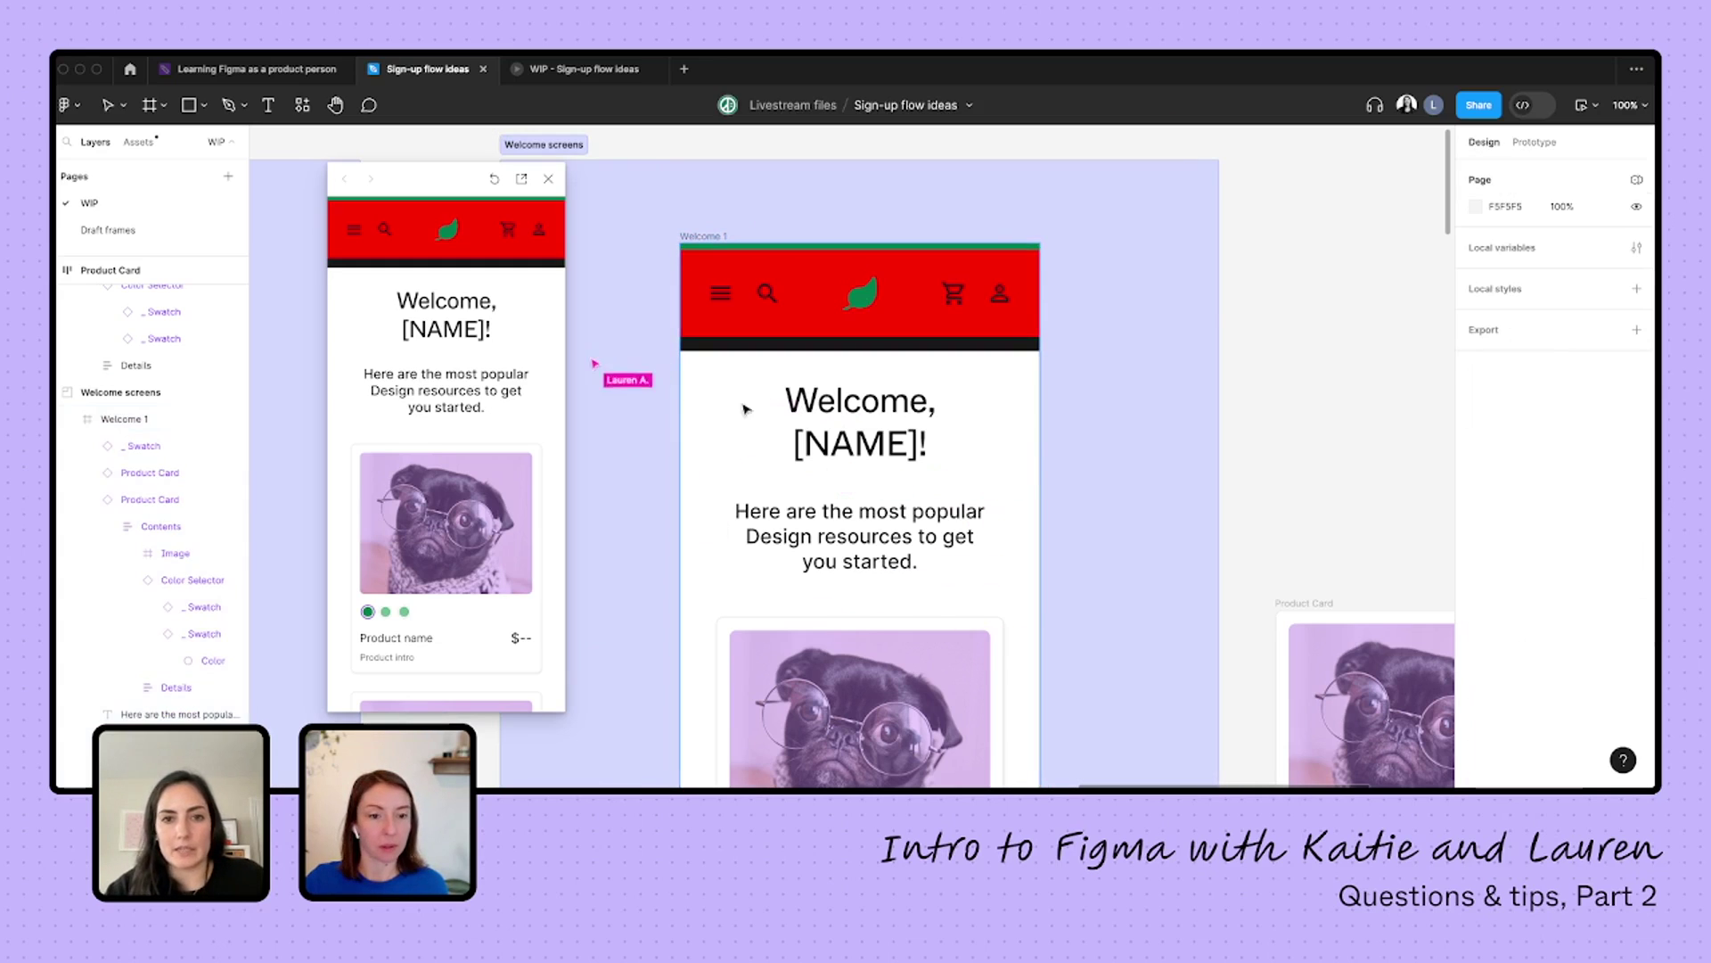
pyautogui.scroll(-5, 780, 420)
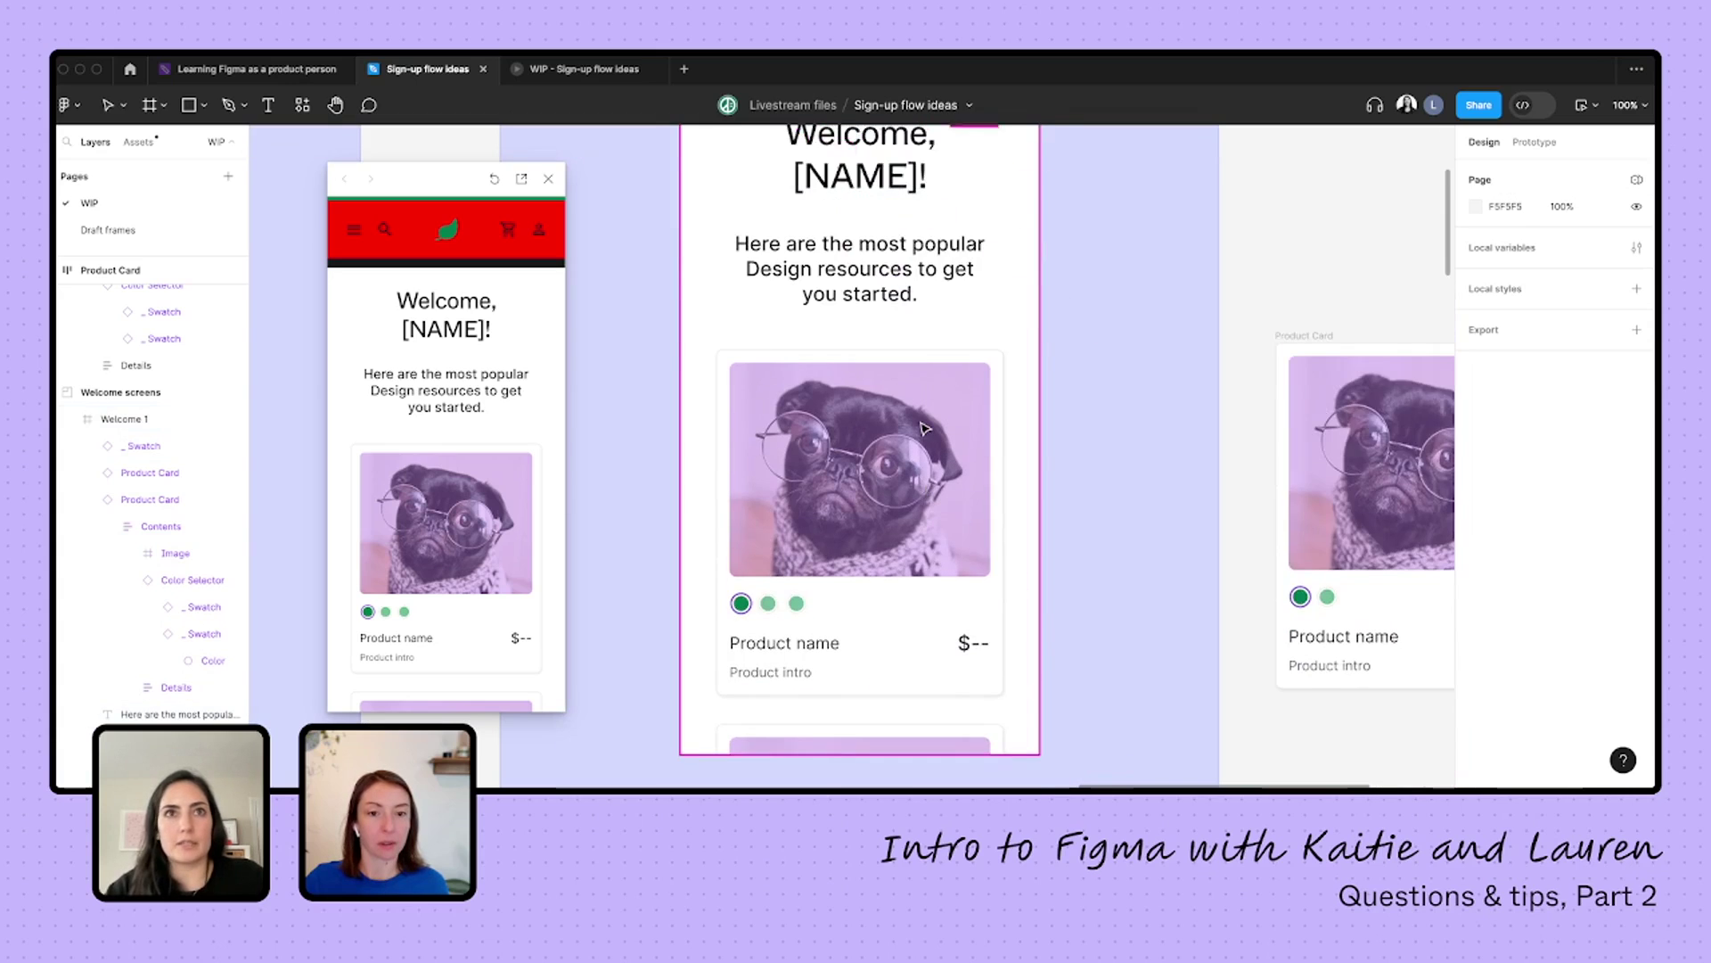
pyautogui.scroll(2, 891, 463)
pyautogui.click(796, 672)
pyautogui.scroll(-3, 169, 490)
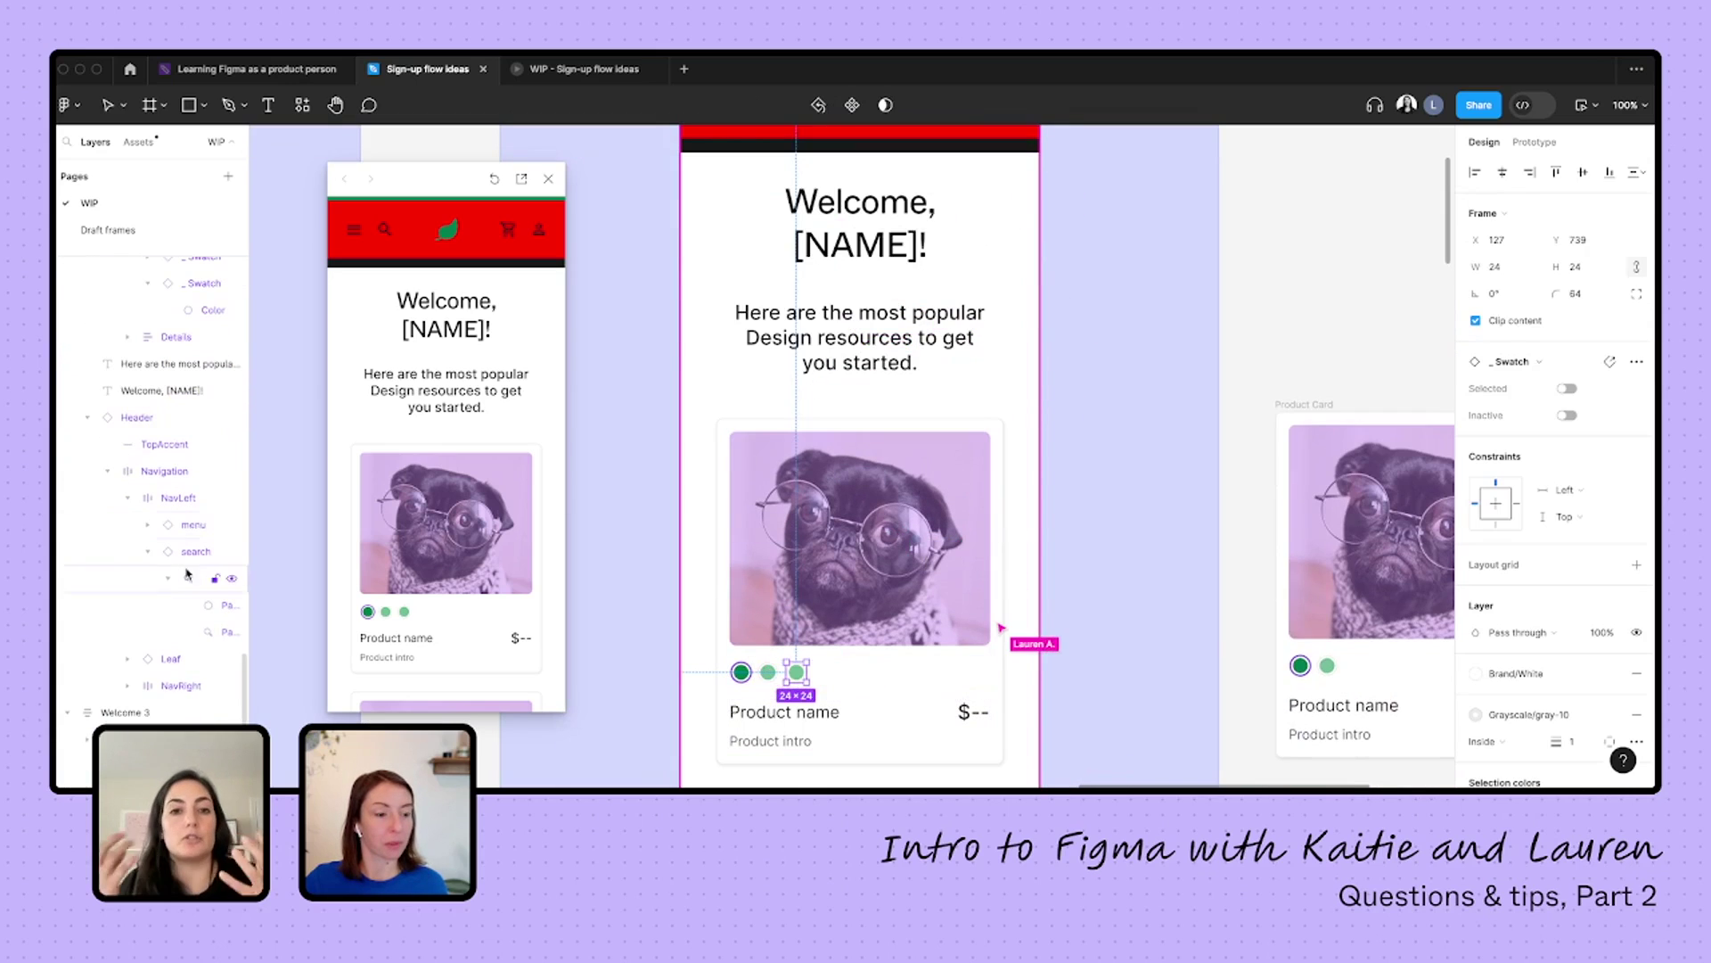
pyautogui.scroll(5, 151, 624)
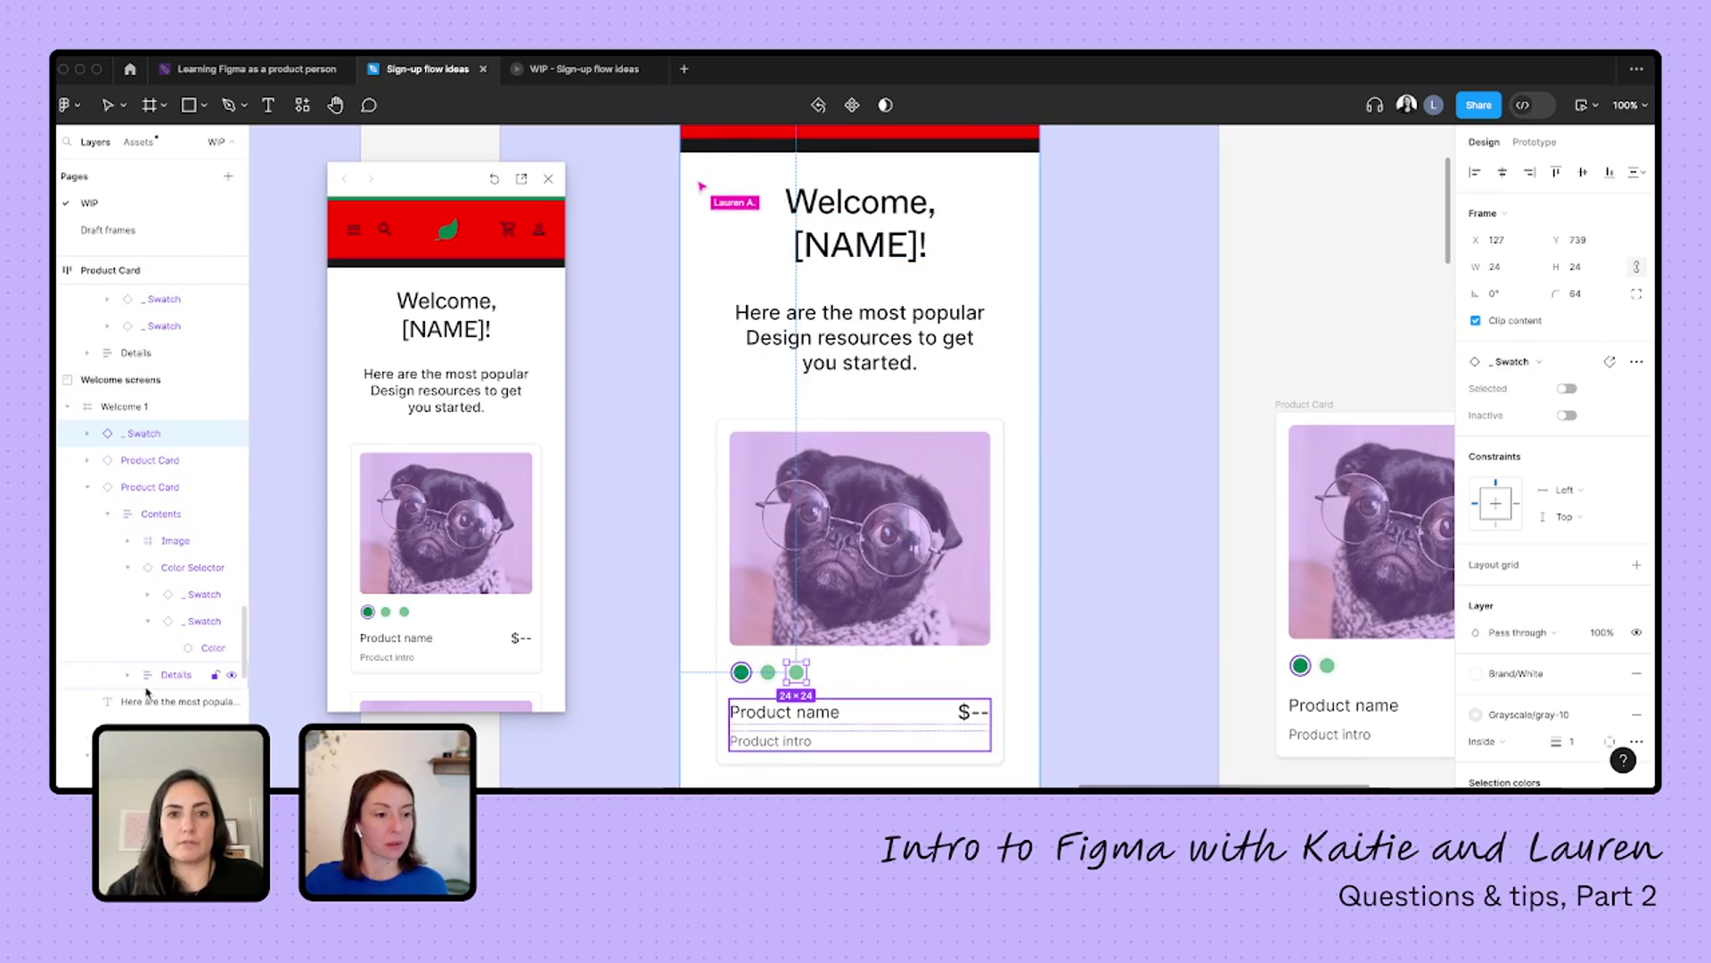
pyautogui.click(129, 434)
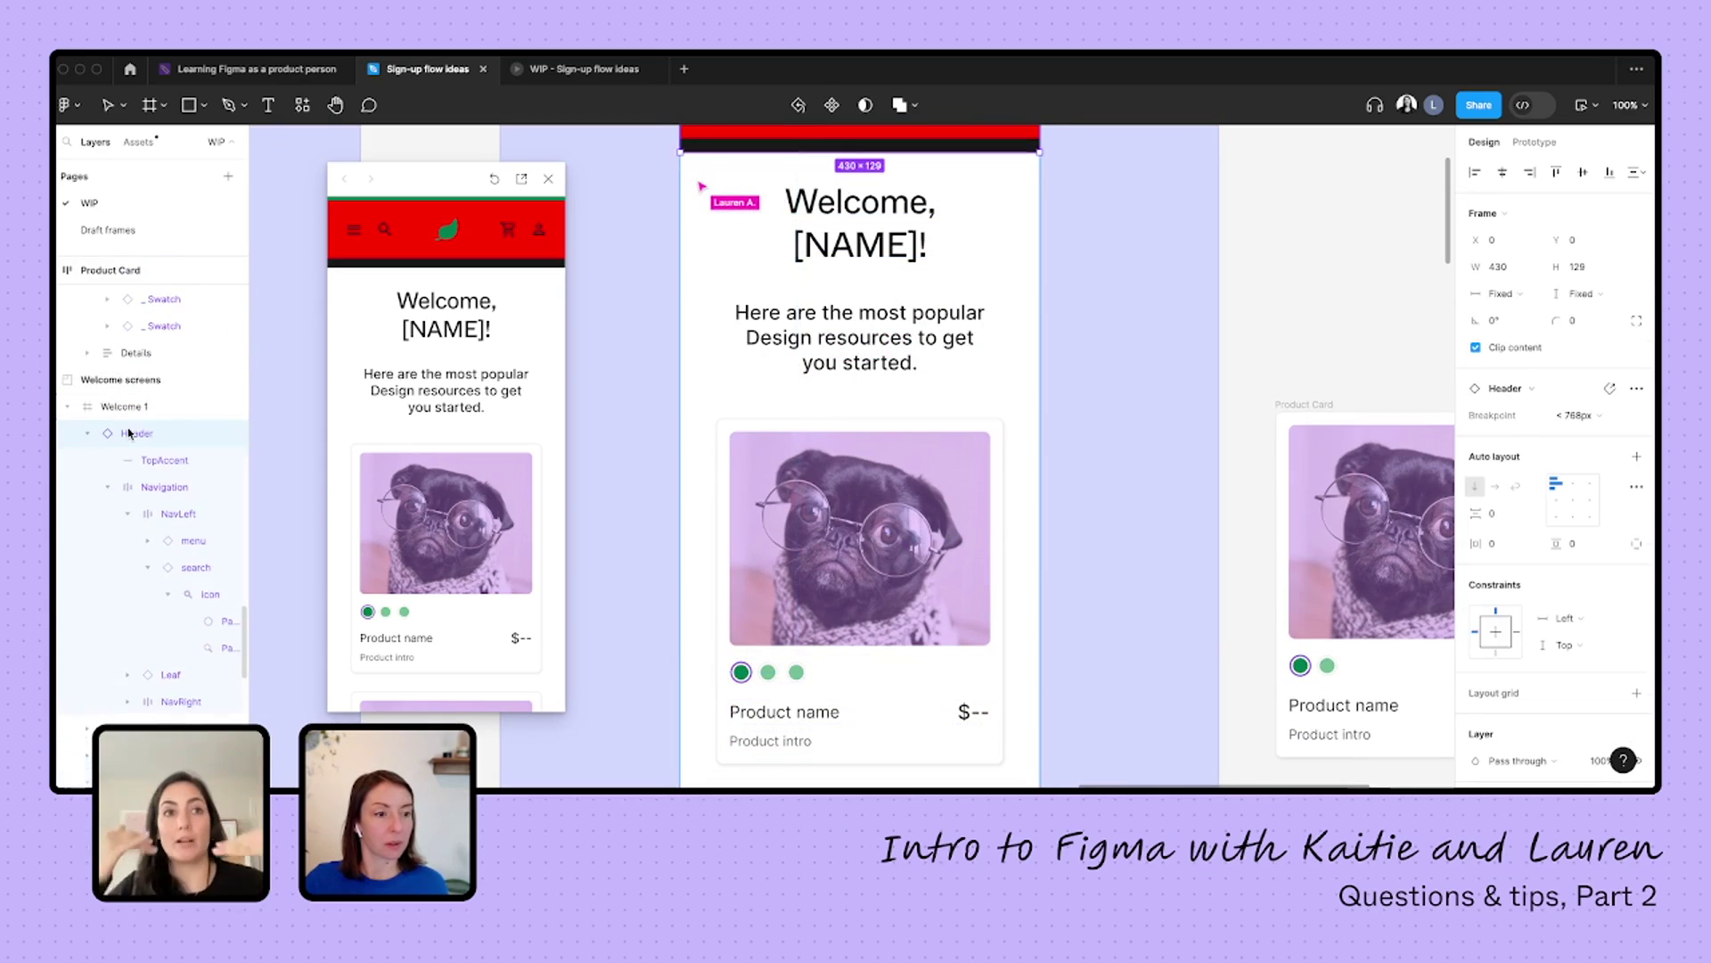
pyautogui.hotkey('ctrl', 'z')
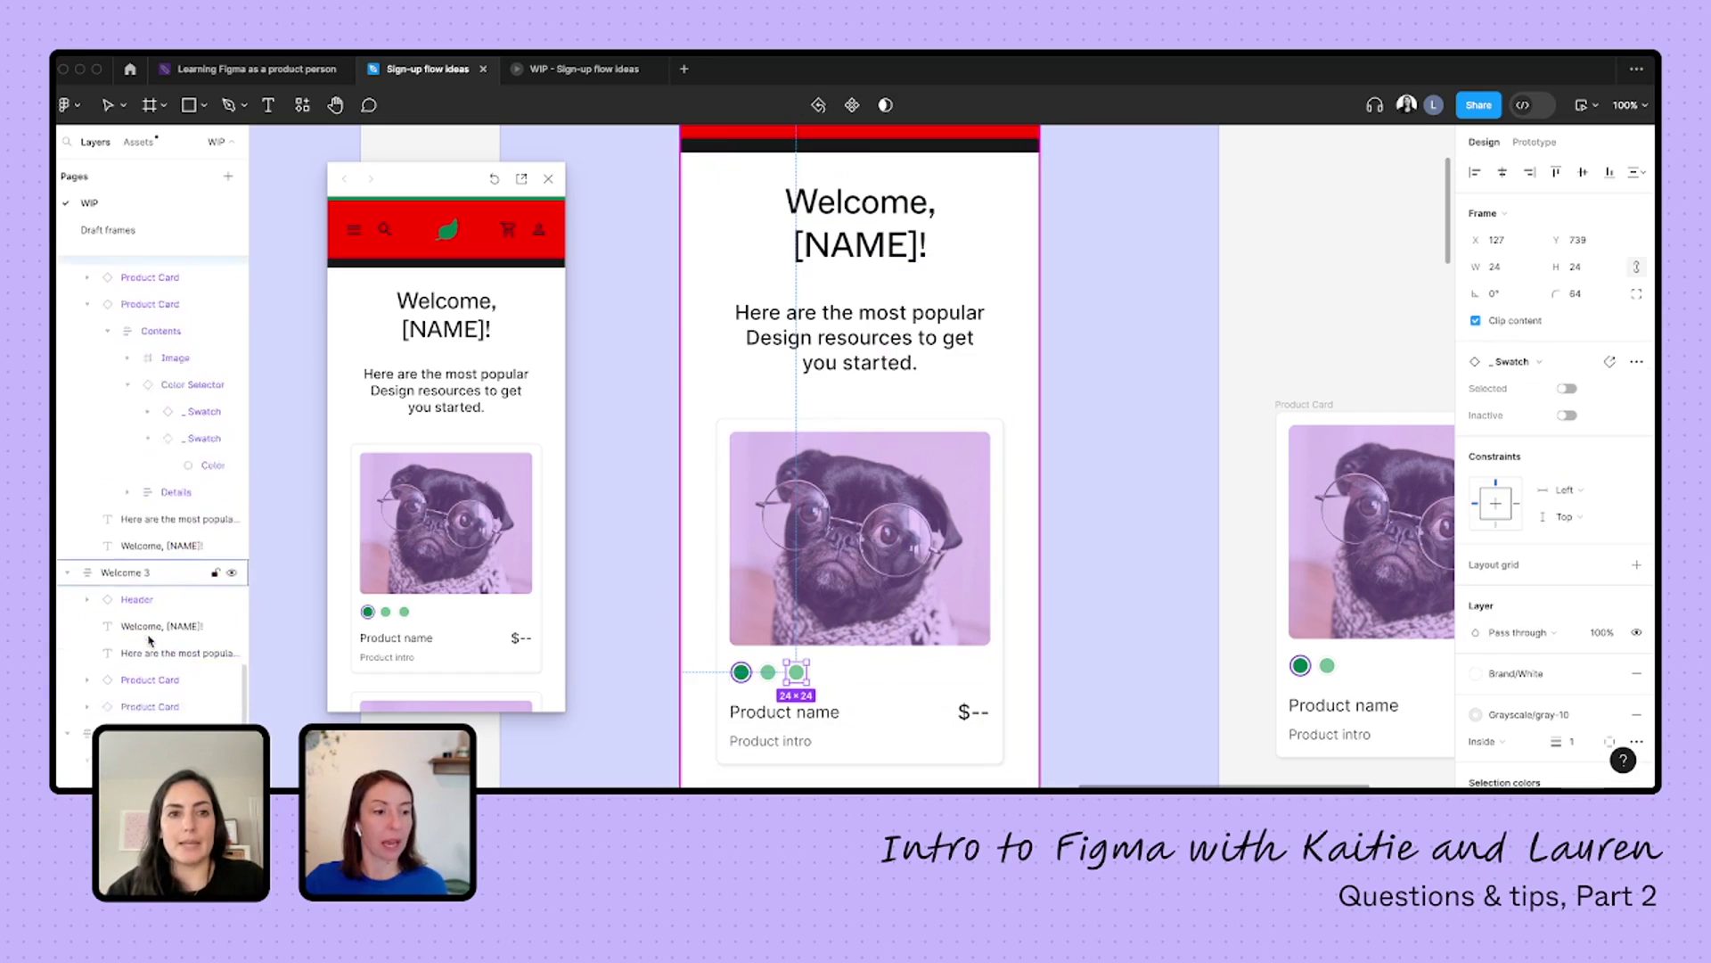
# - Select the layers from the swatch to the welcome text and wrap them in a new frame
pyautogui.scroll(2, 150, 633)
pyautogui.keyDown('shift'); pyautogui.click(152, 611); pyautogui.keyUp('shift')
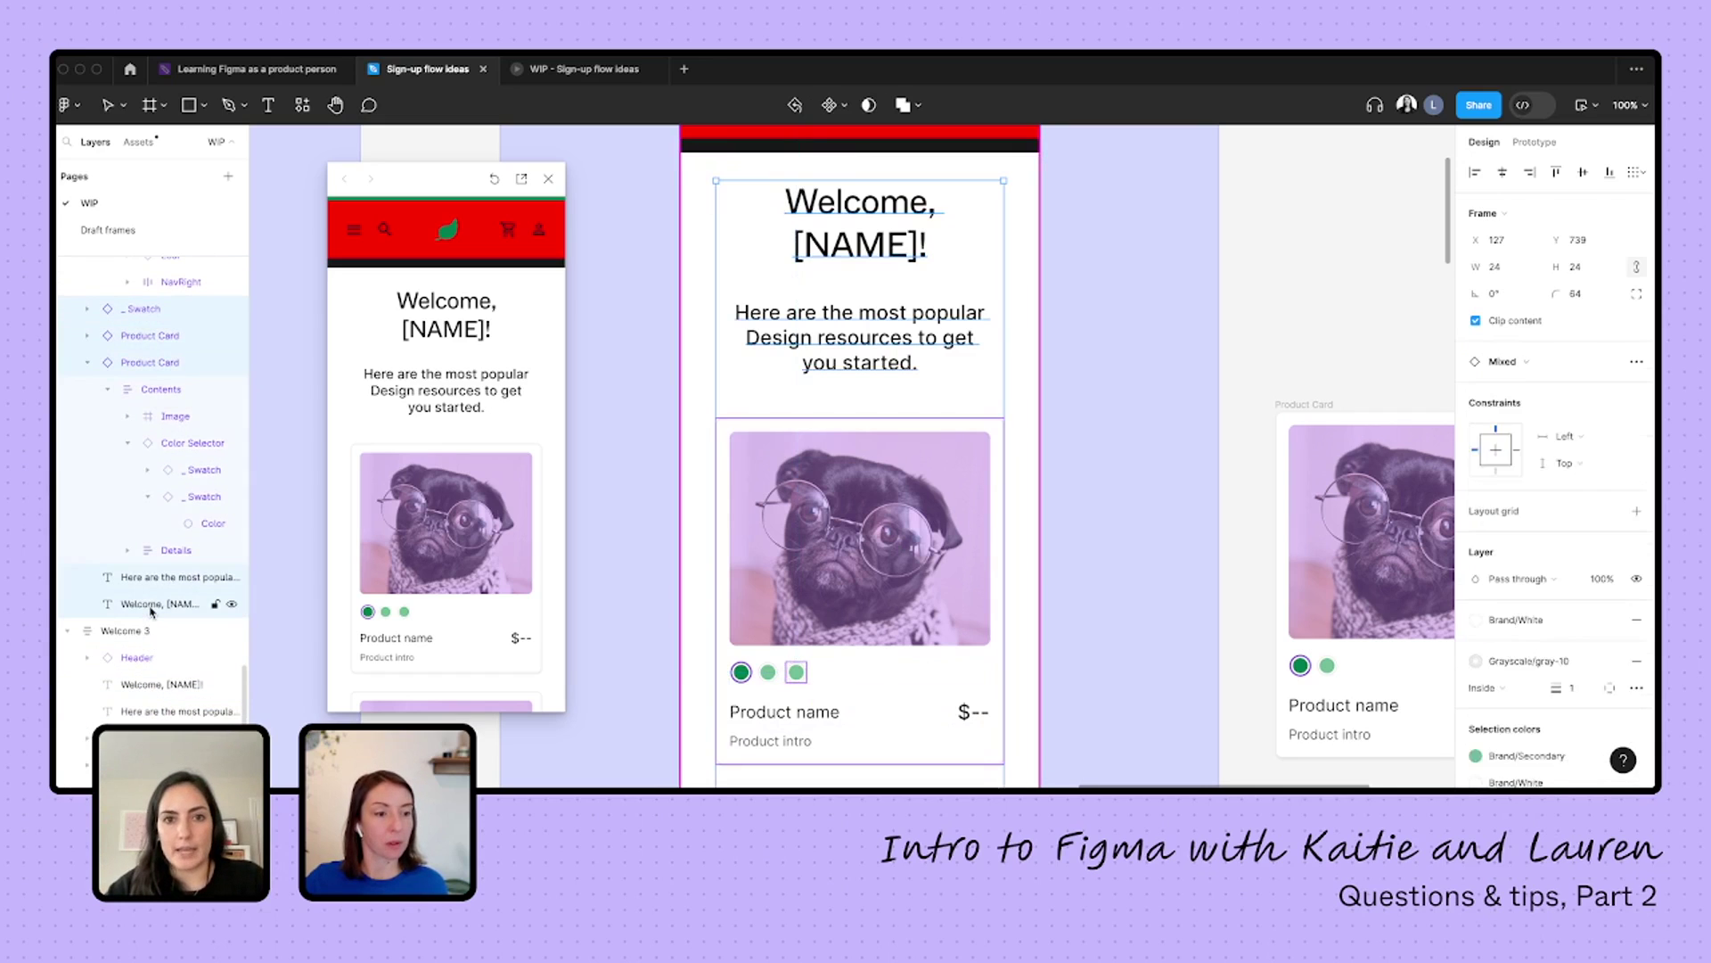
pyautogui.rightClick(152, 610)
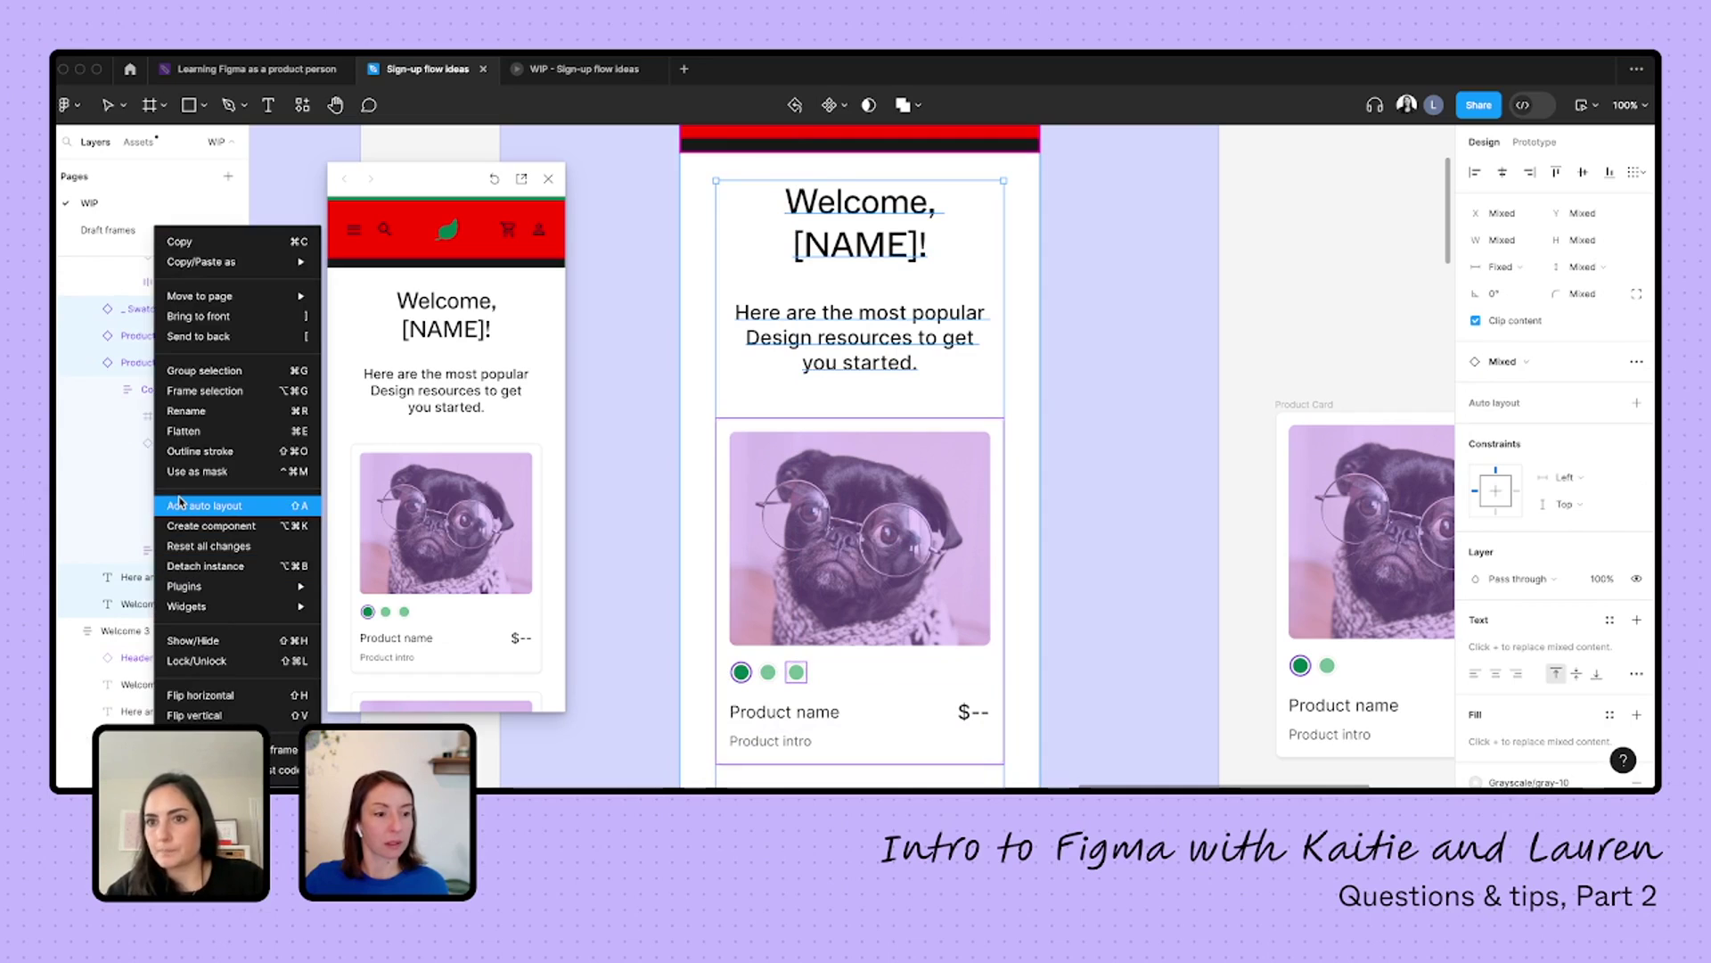
pyautogui.click(192, 391)
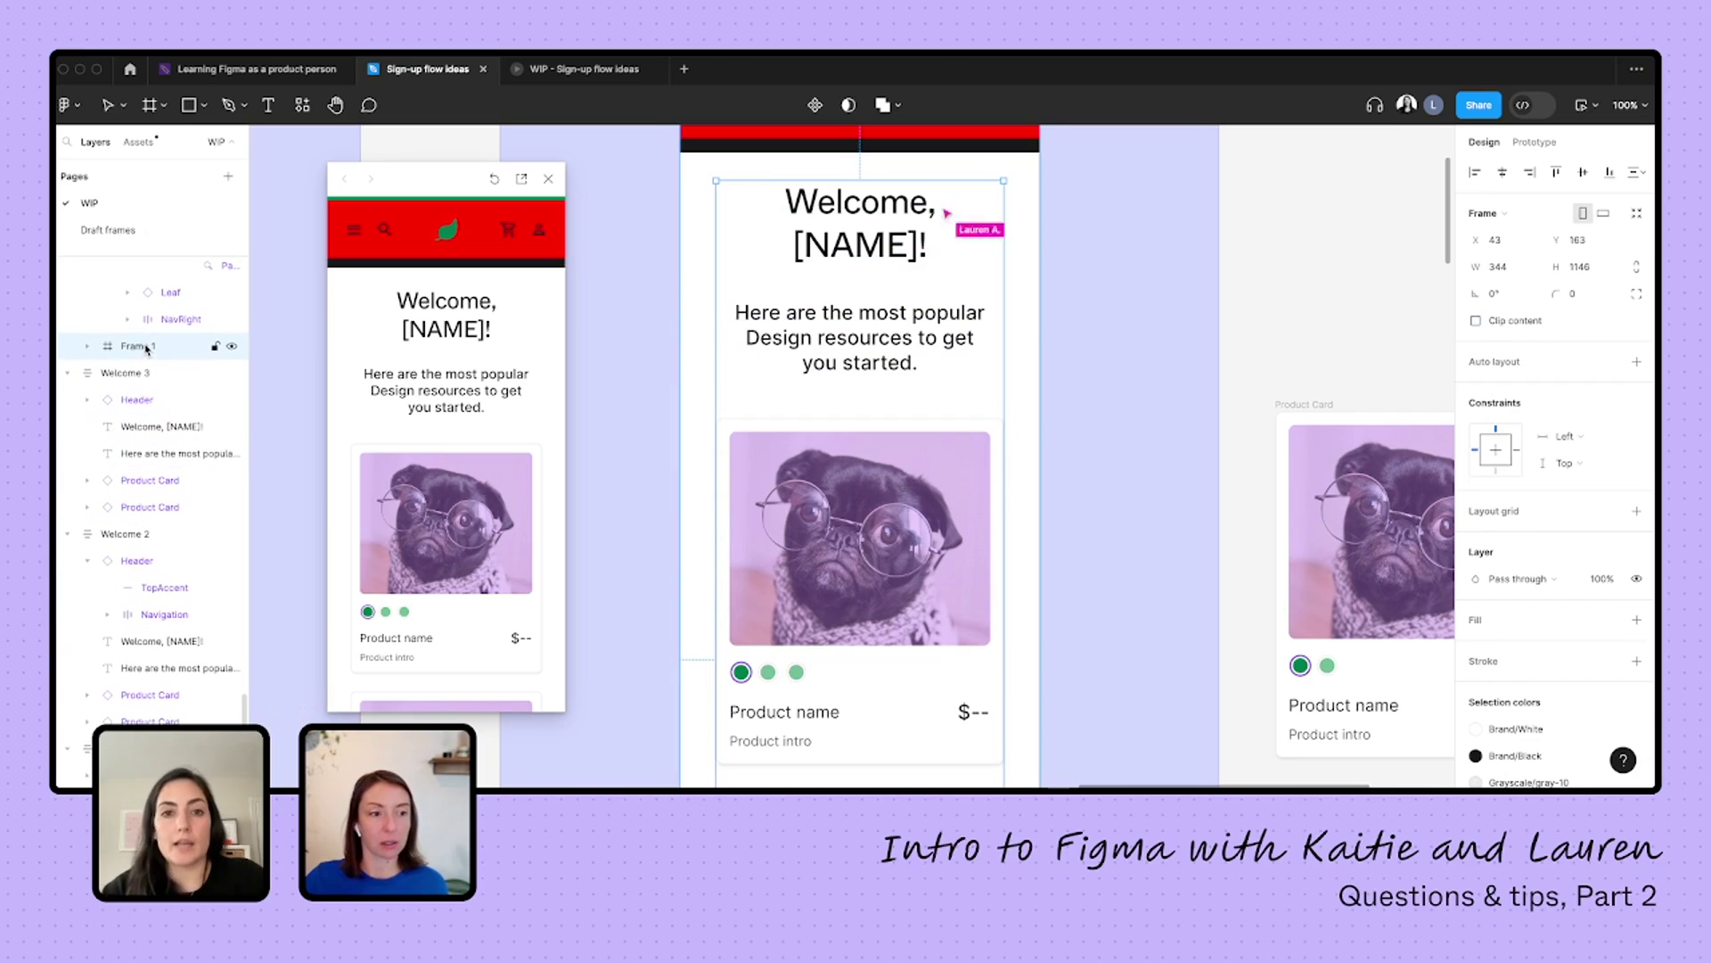
# - Add vertical auto layout with 34 spacing to Frame 1
pyautogui.scroll(1, 141, 349)
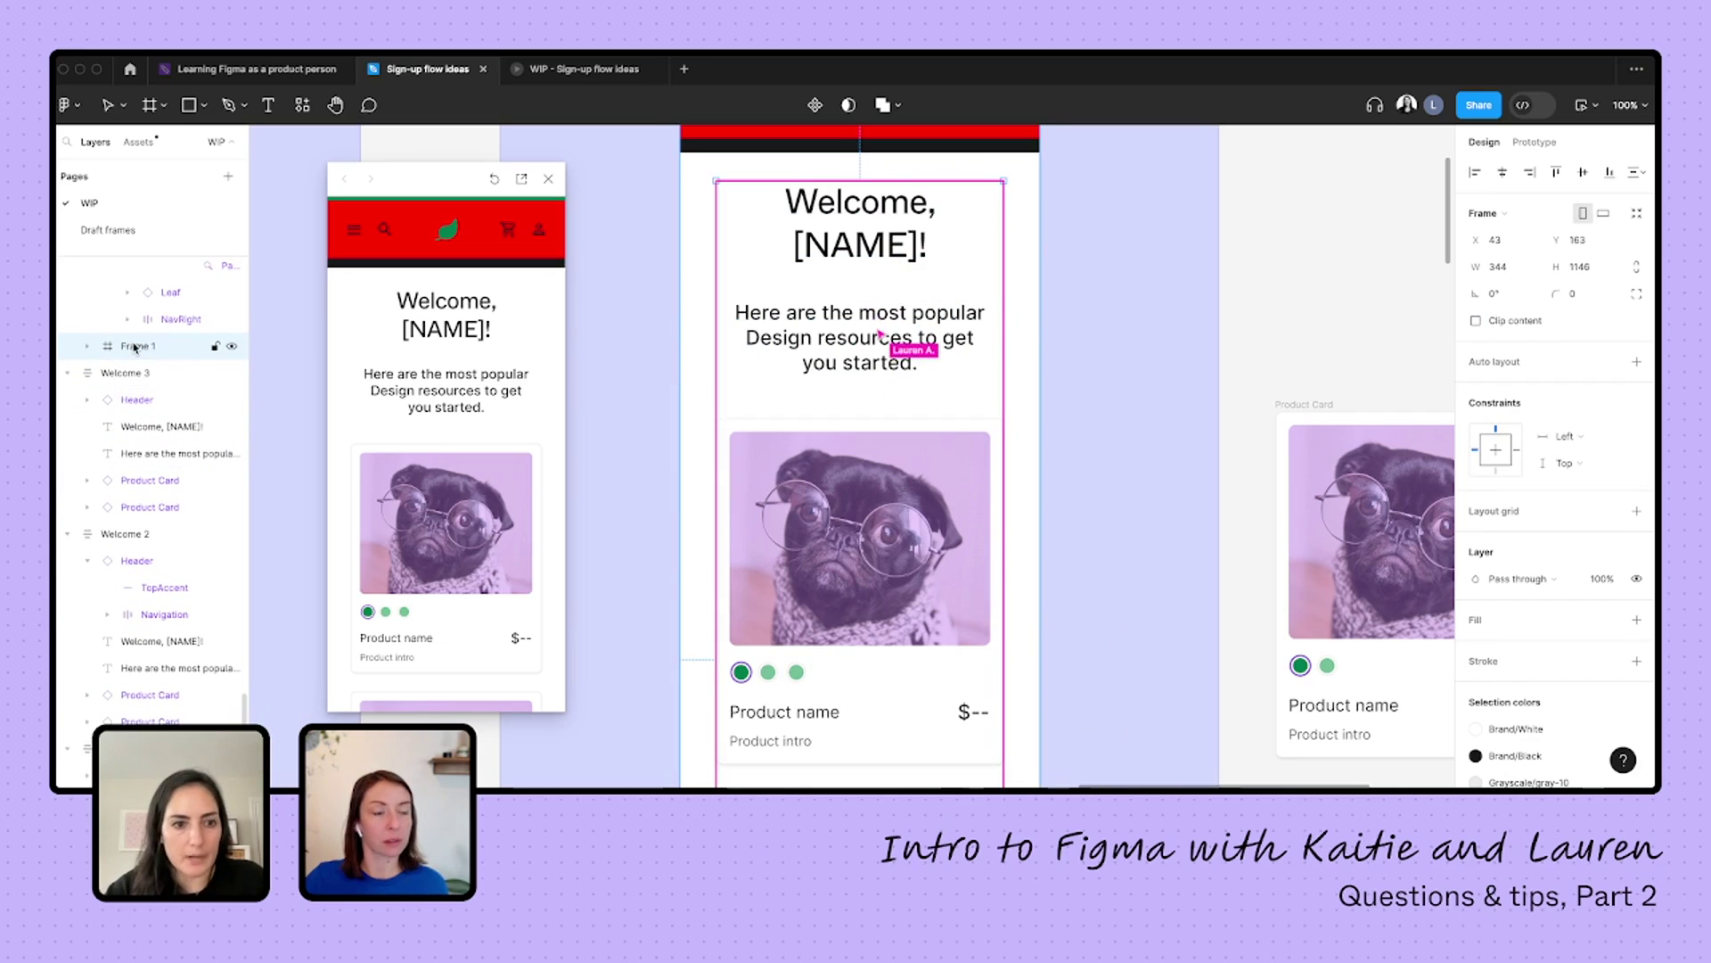
pyautogui.scroll(3, 781, 383)
pyautogui.scroll(-2, 781, 384)
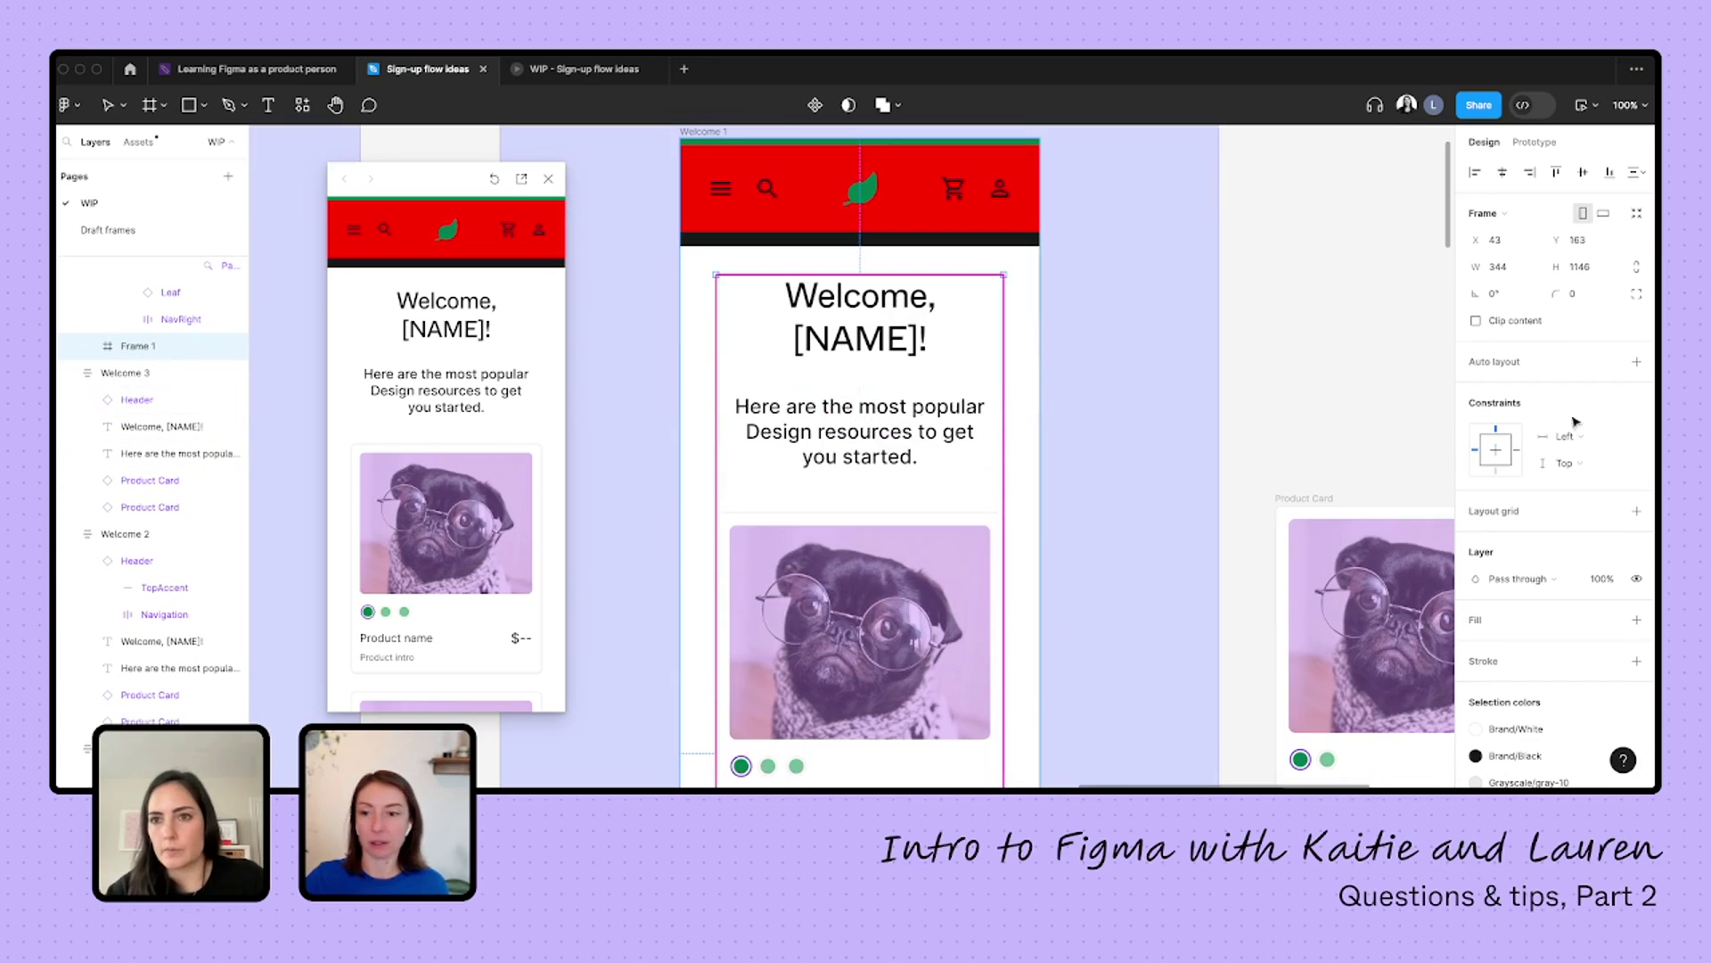
pyautogui.click(1638, 364)
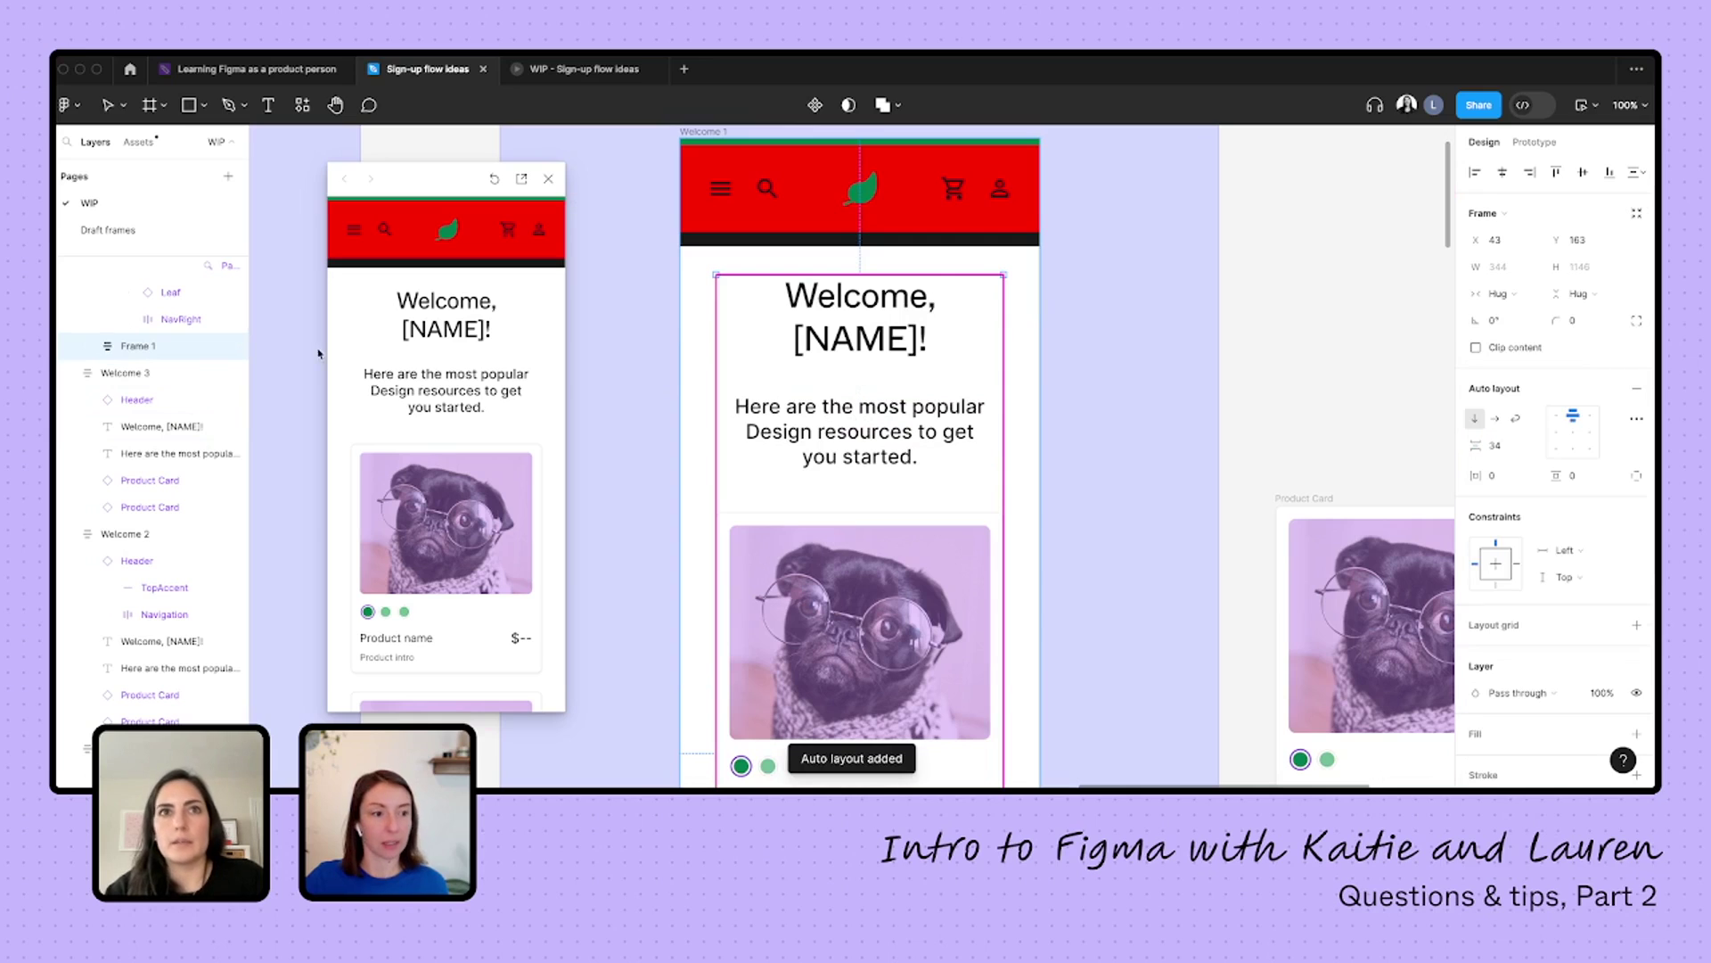
# - Set the Welcome 1 header's scroll position to Sticky and scroll the preview to test it
pyautogui.scroll(3, 136, 395)
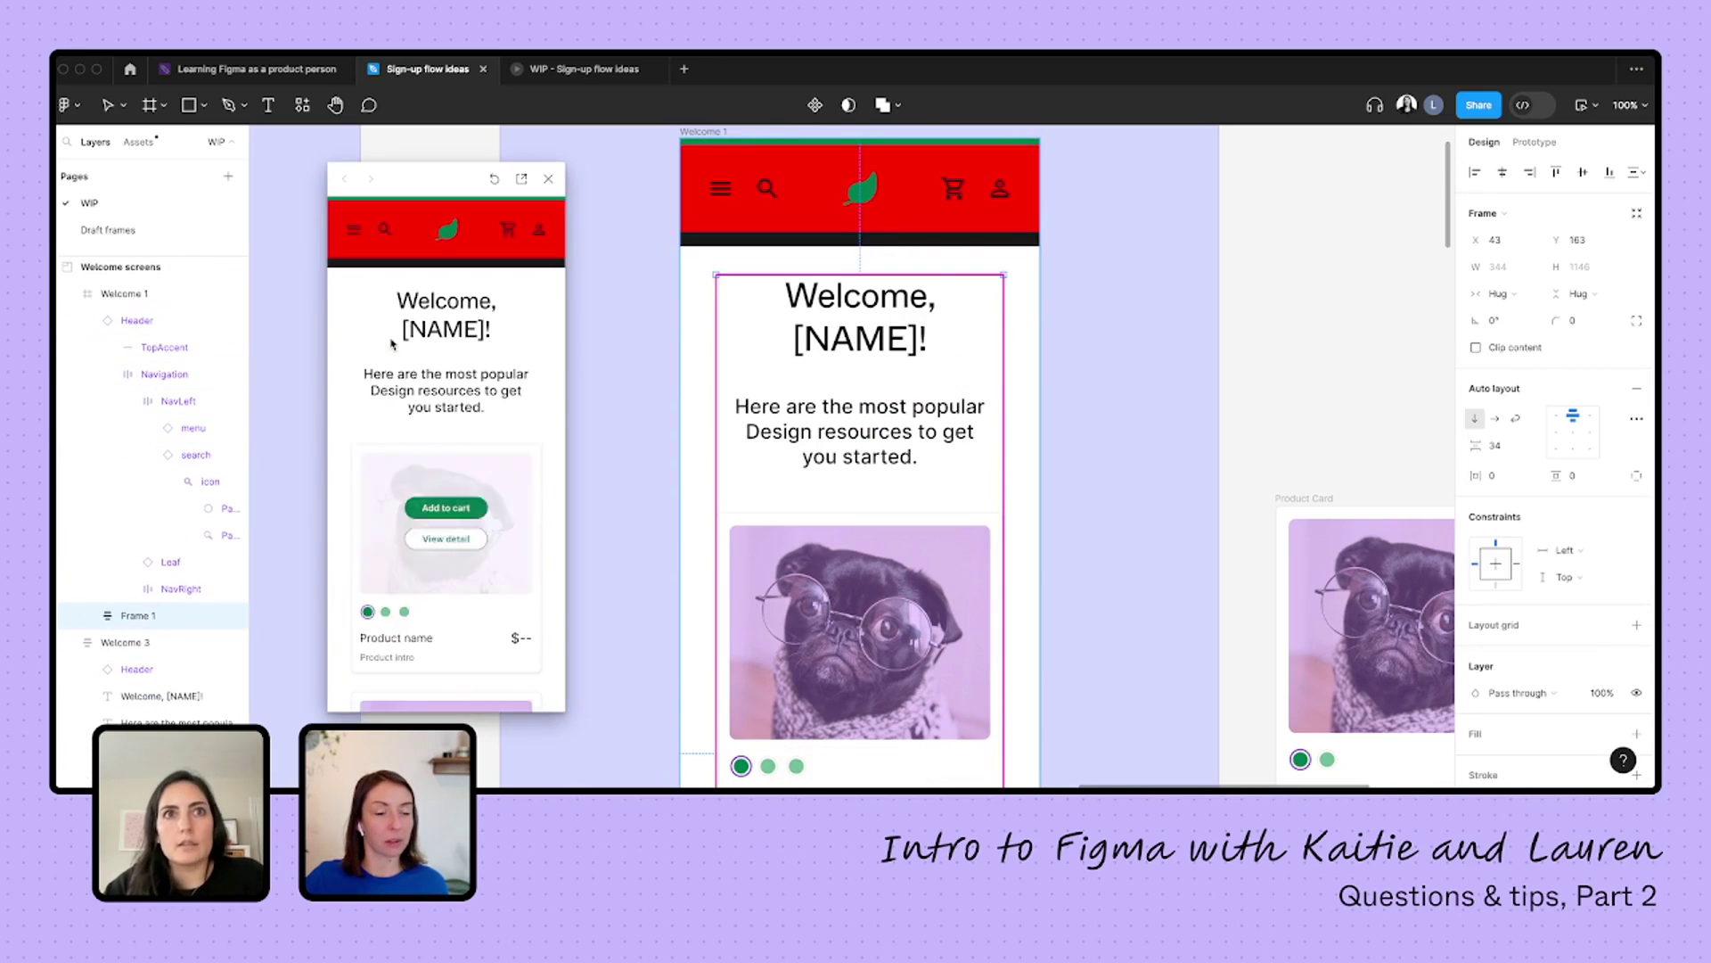
pyautogui.click(802, 214)
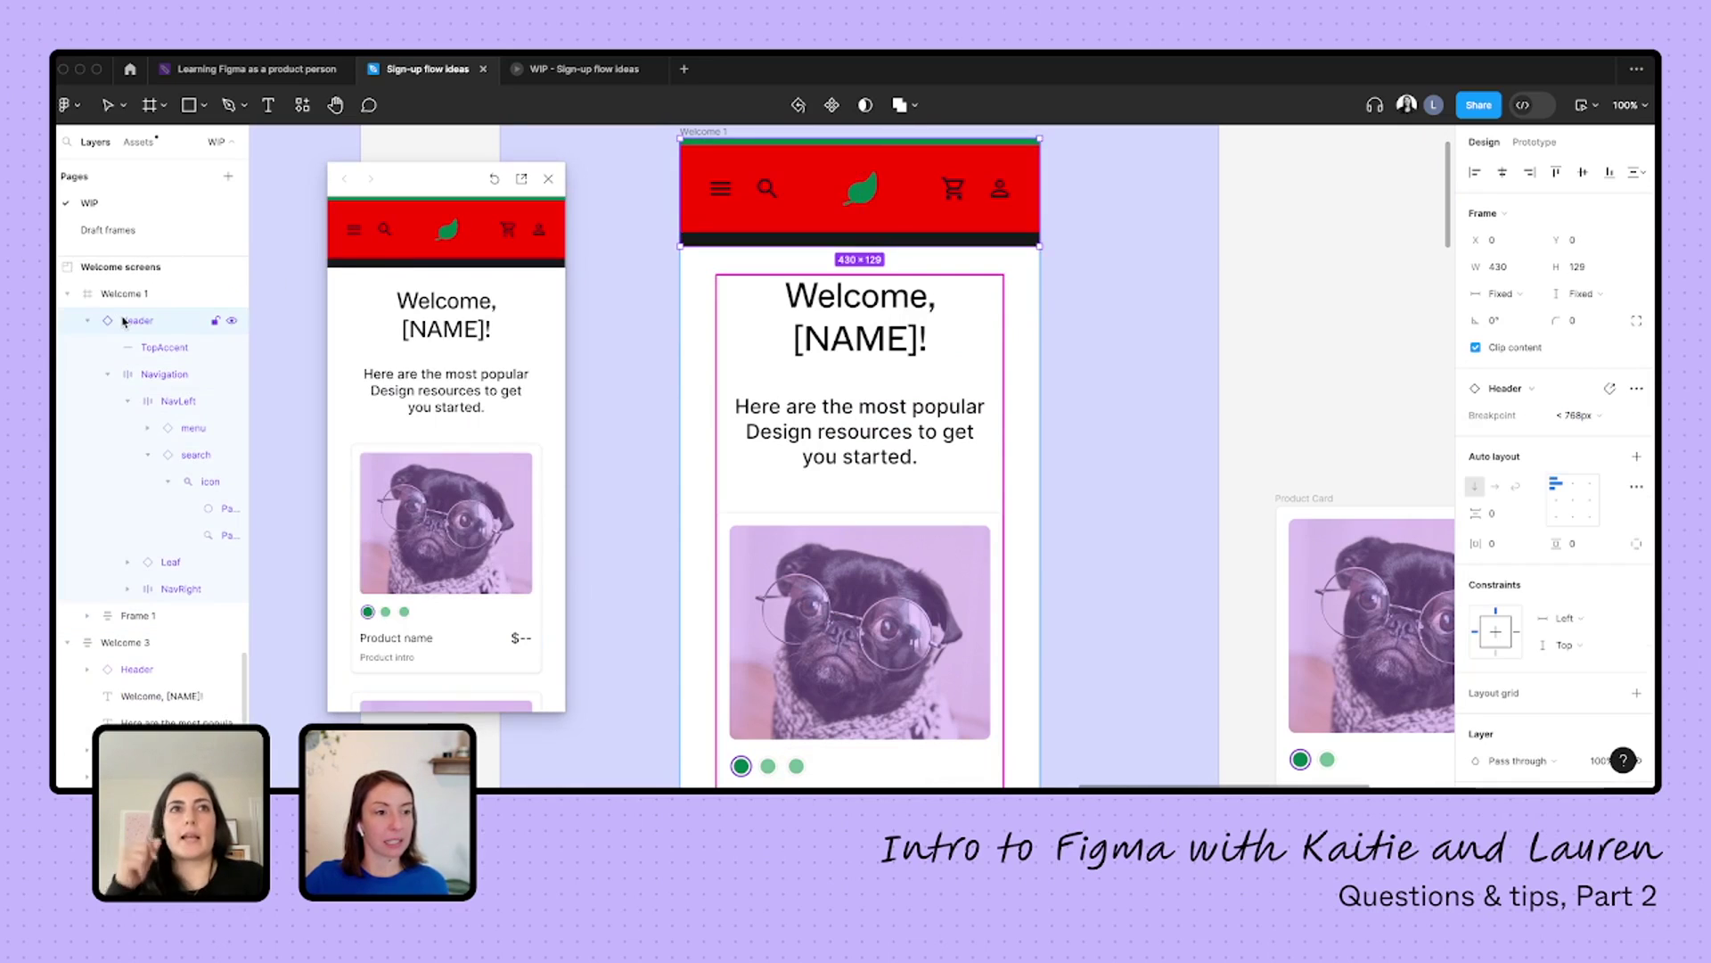
pyautogui.click(1535, 142)
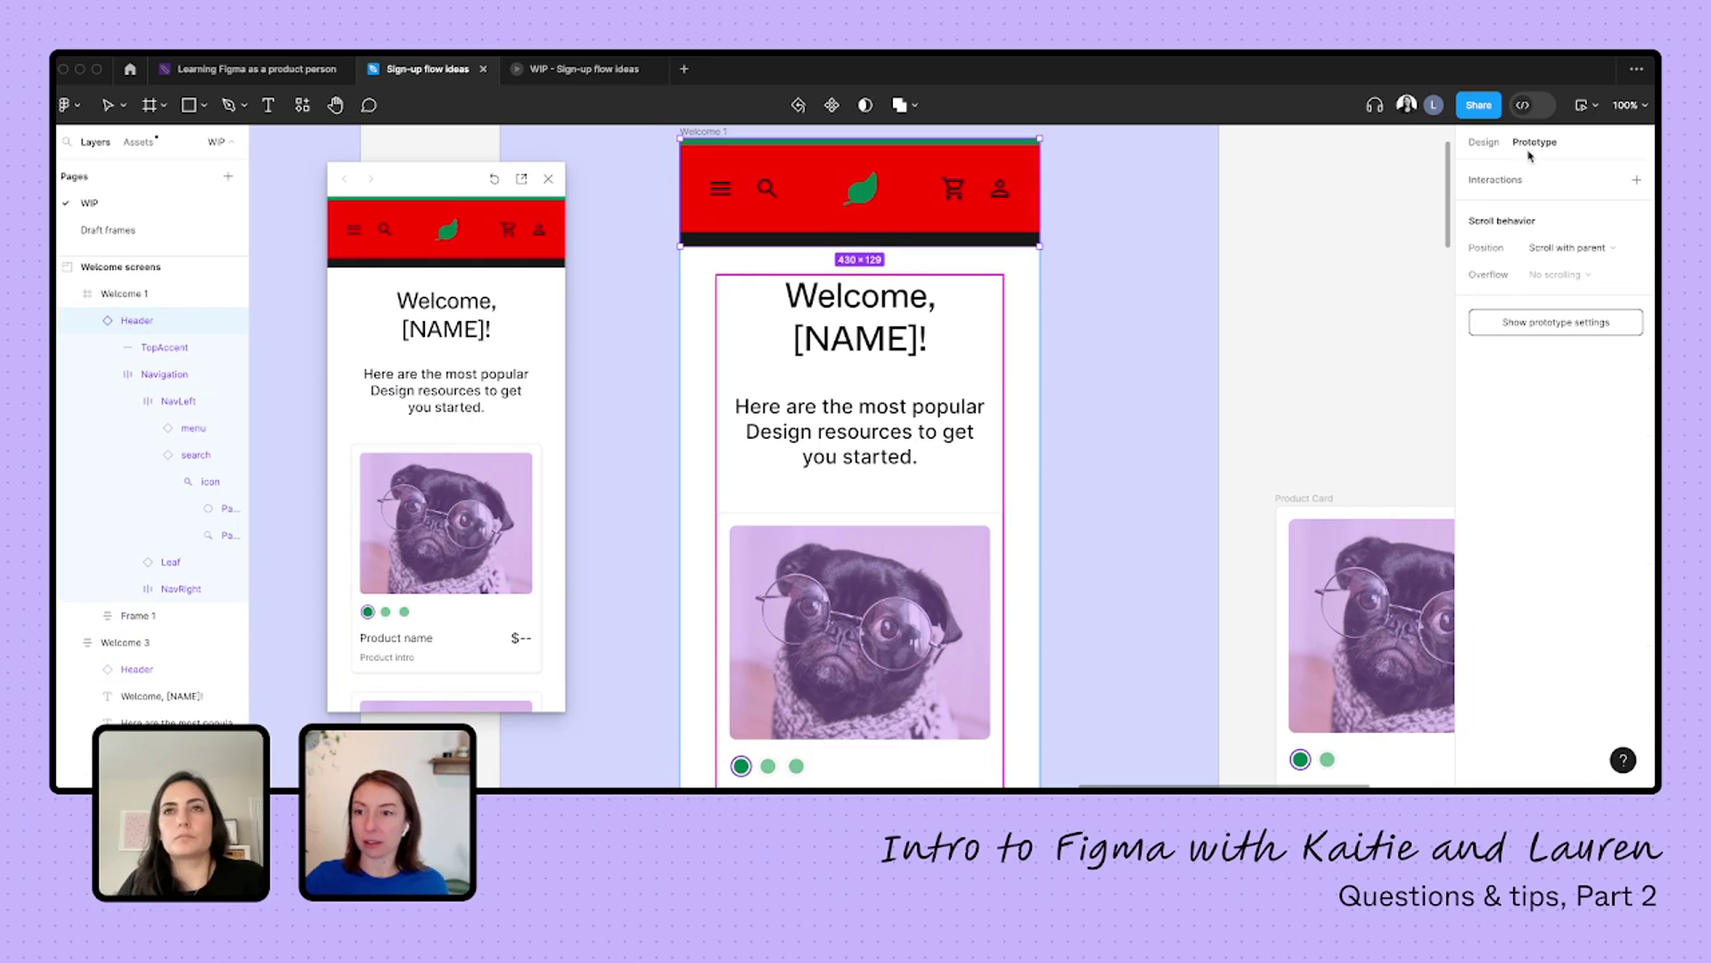
pyautogui.click(1556, 258)
pyautogui.click(1462, 283)
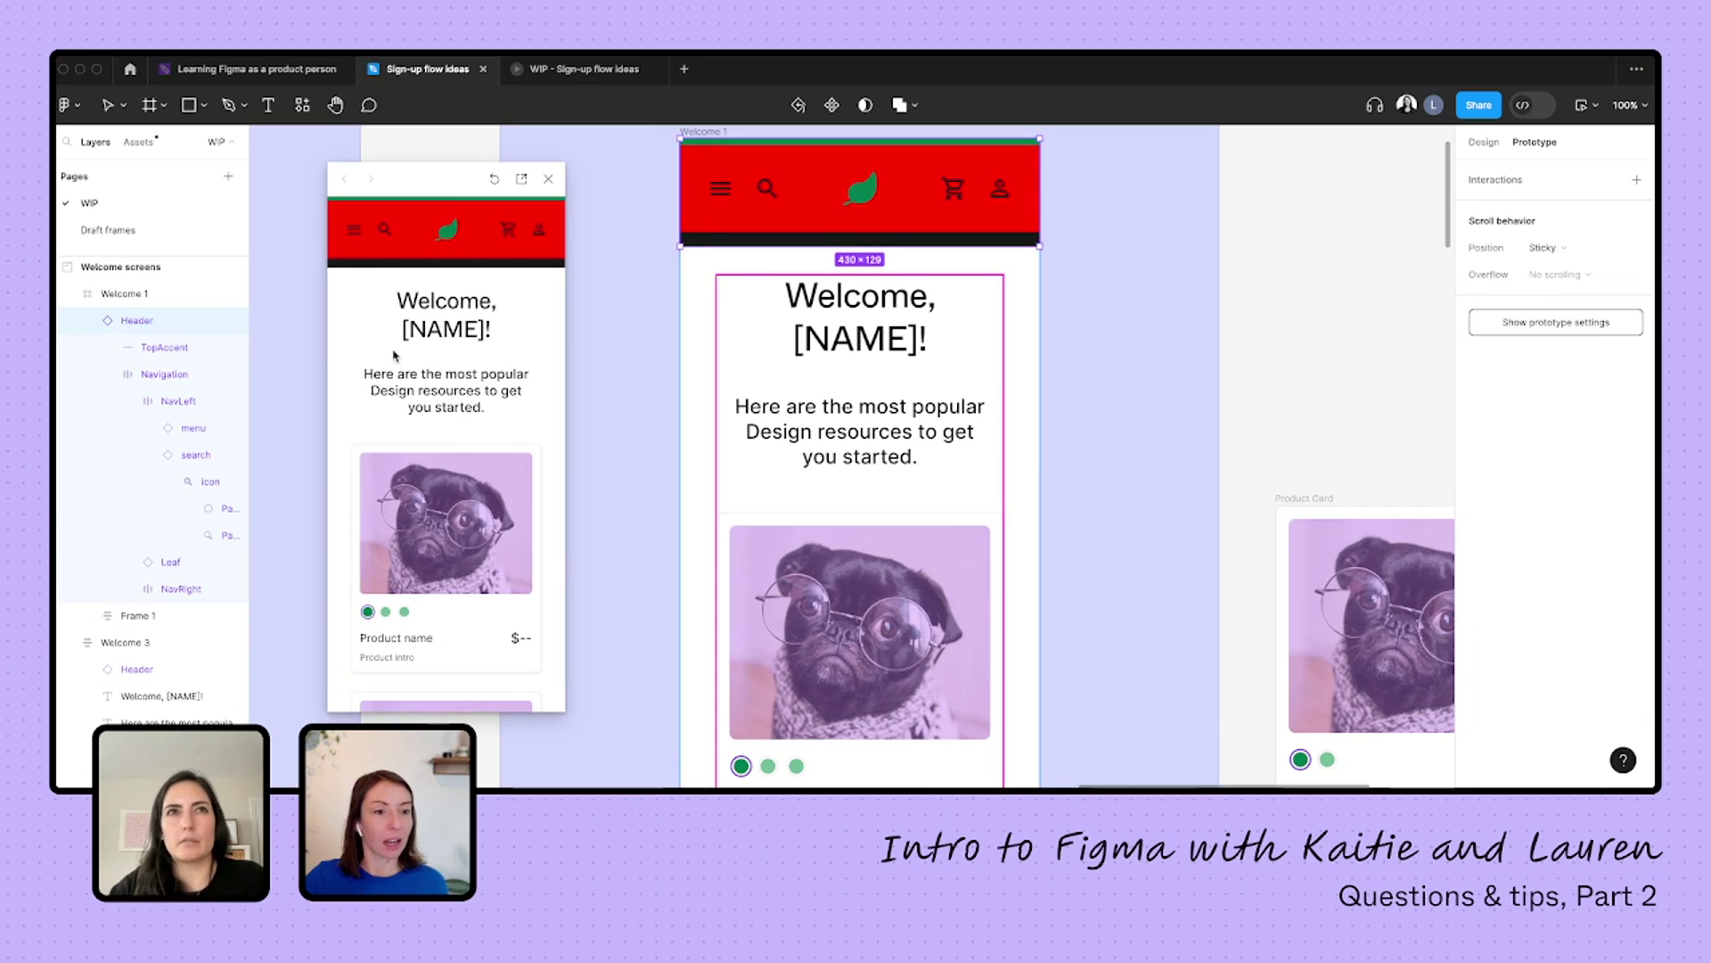
pyautogui.scroll(-5, 393, 355)
pyautogui.scroll(5, 393, 354)
pyautogui.scroll(-5, 393, 355)
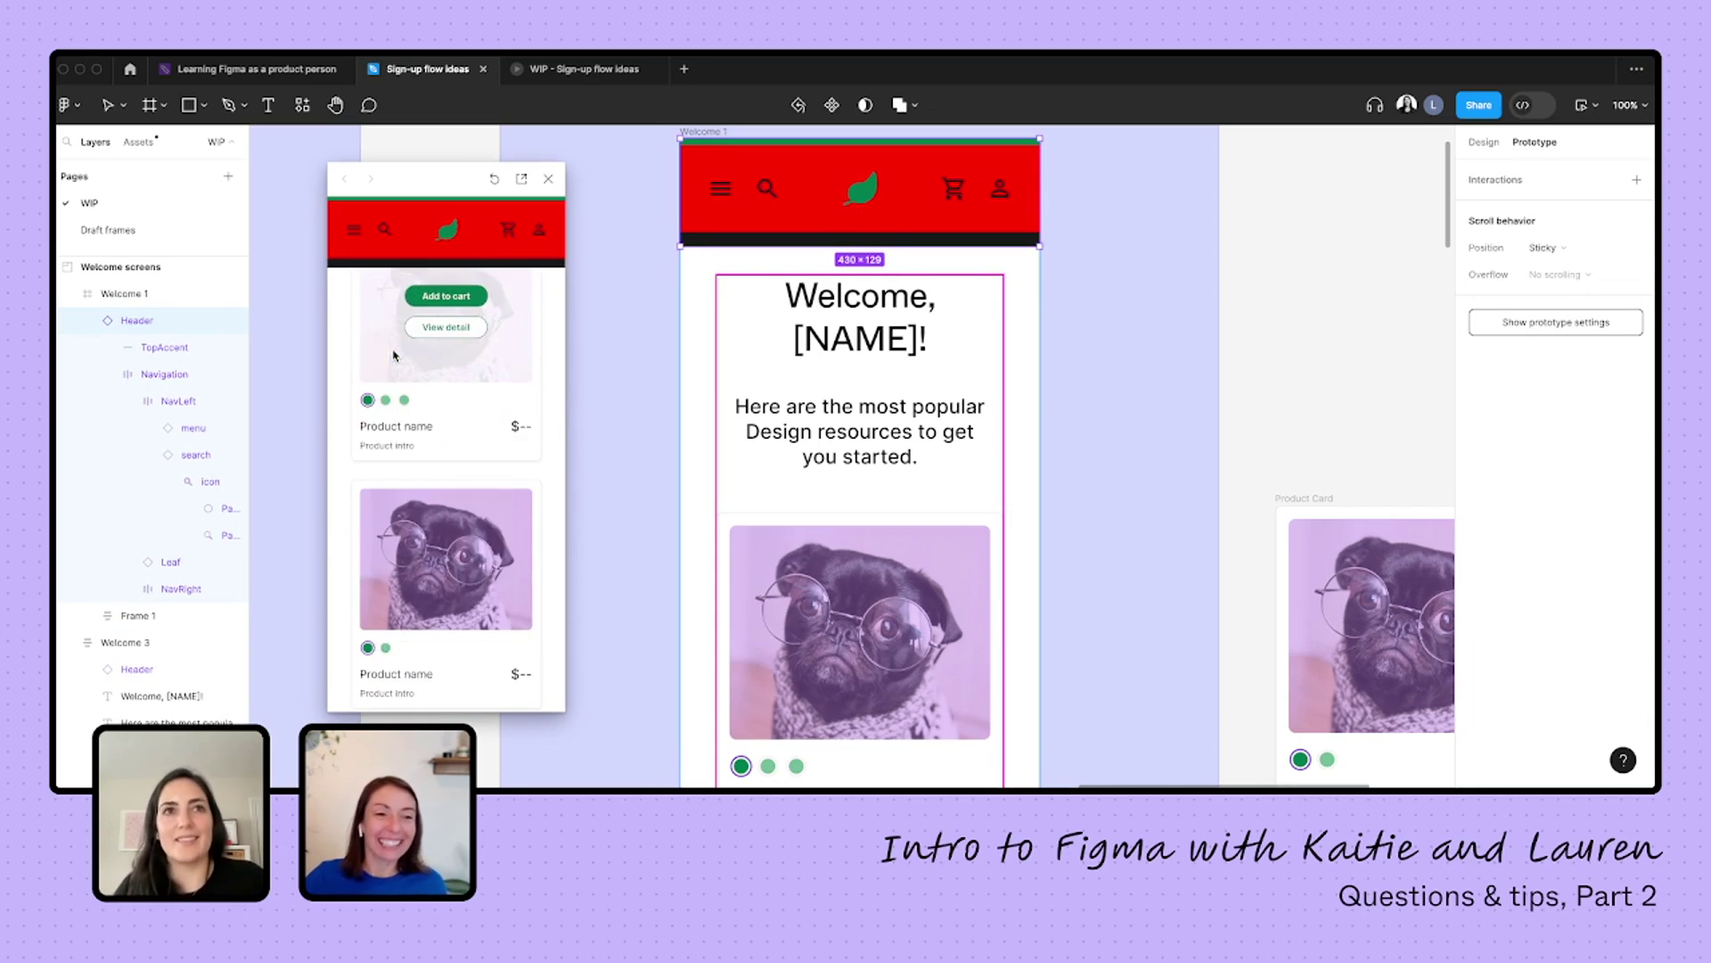
pyautogui.scroll(5, 393, 355)
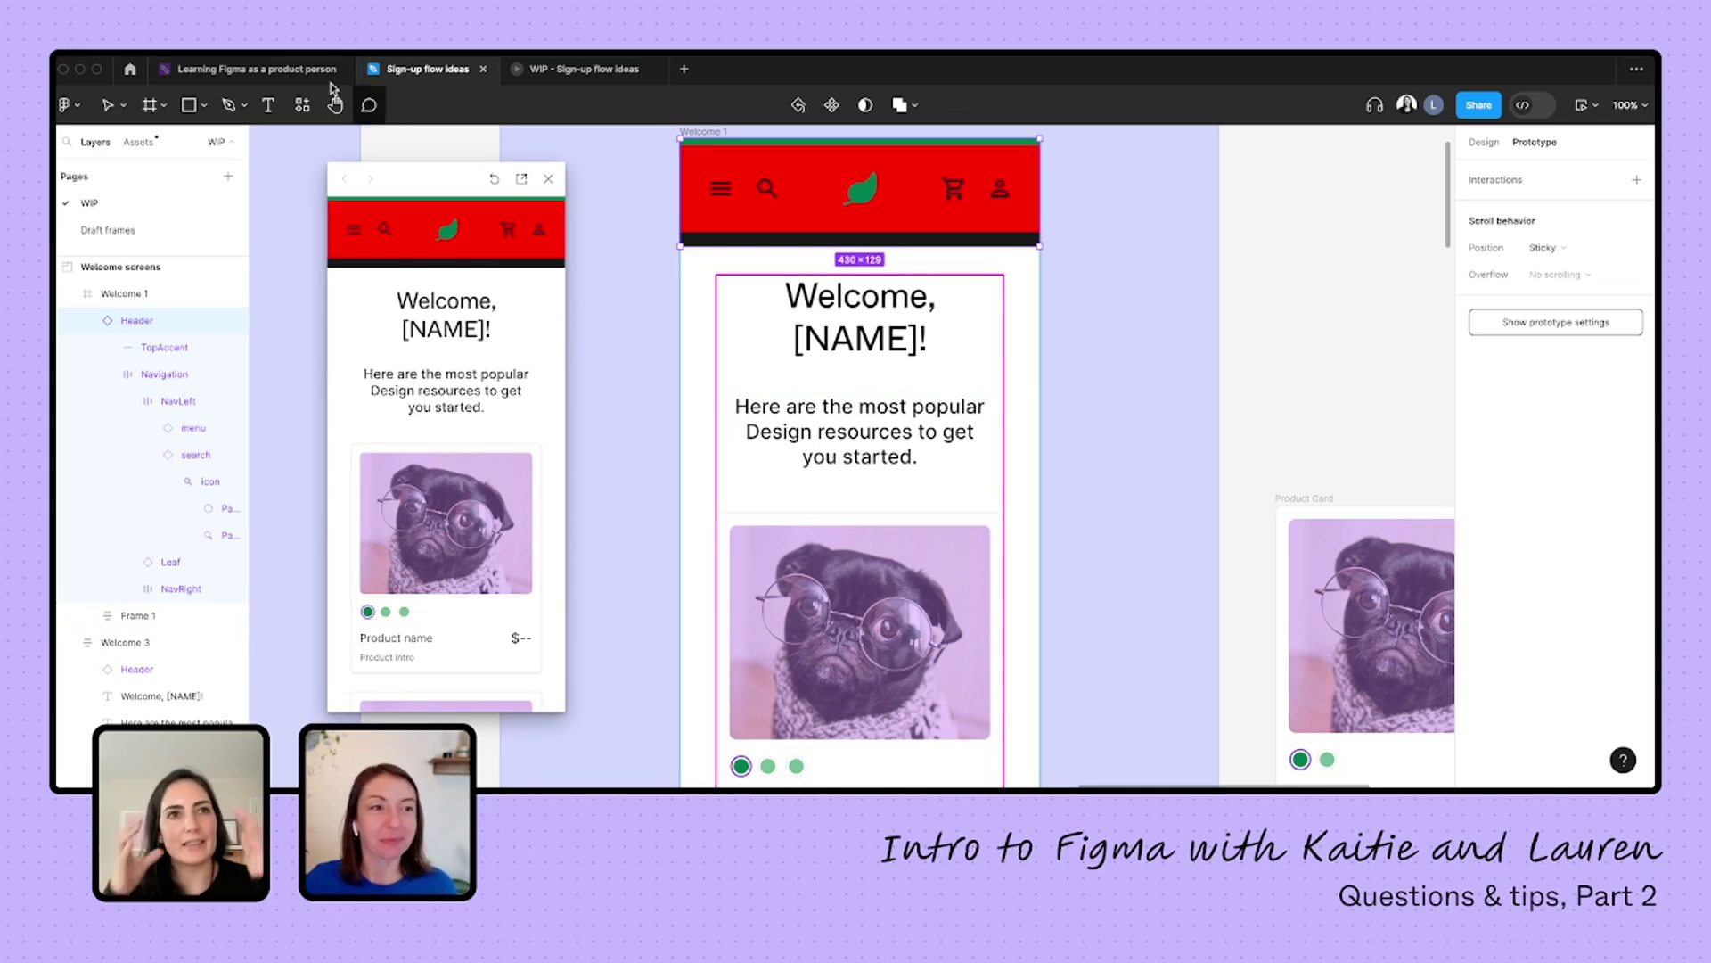
# - Go to the Learning Figma as a product person board and select the sticky about copying prototype settings
pyautogui.moveTo(289, 72)
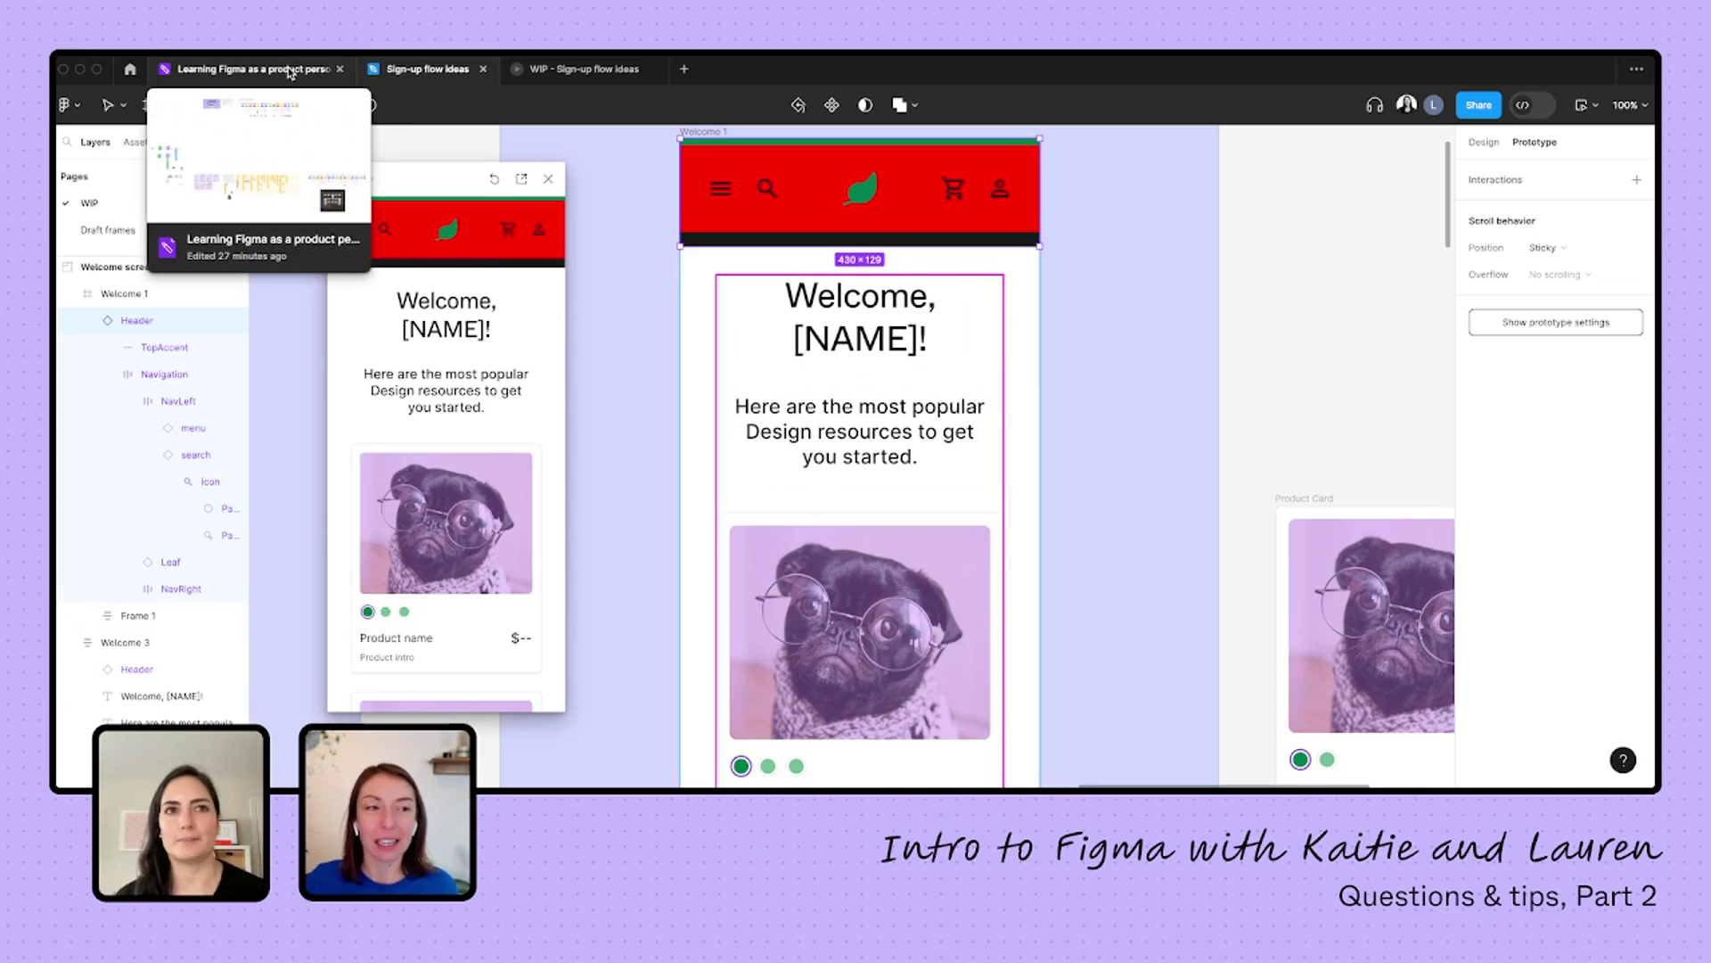
pyautogui.click(289, 71)
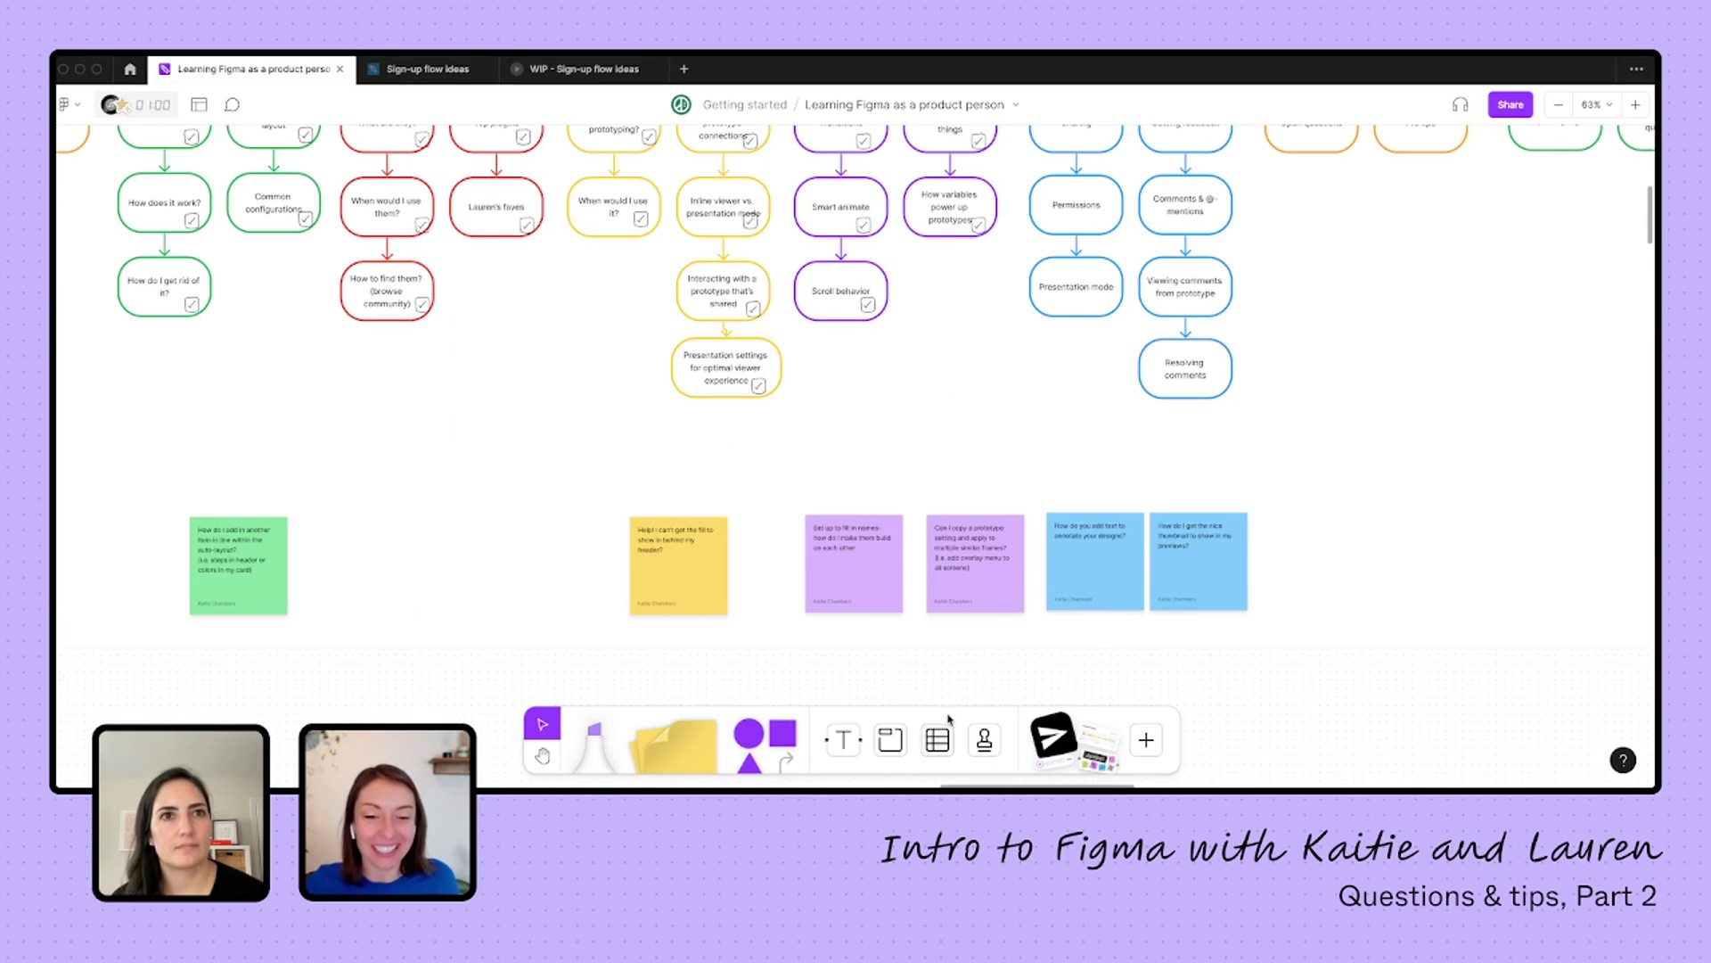
pyautogui.click(430, 70)
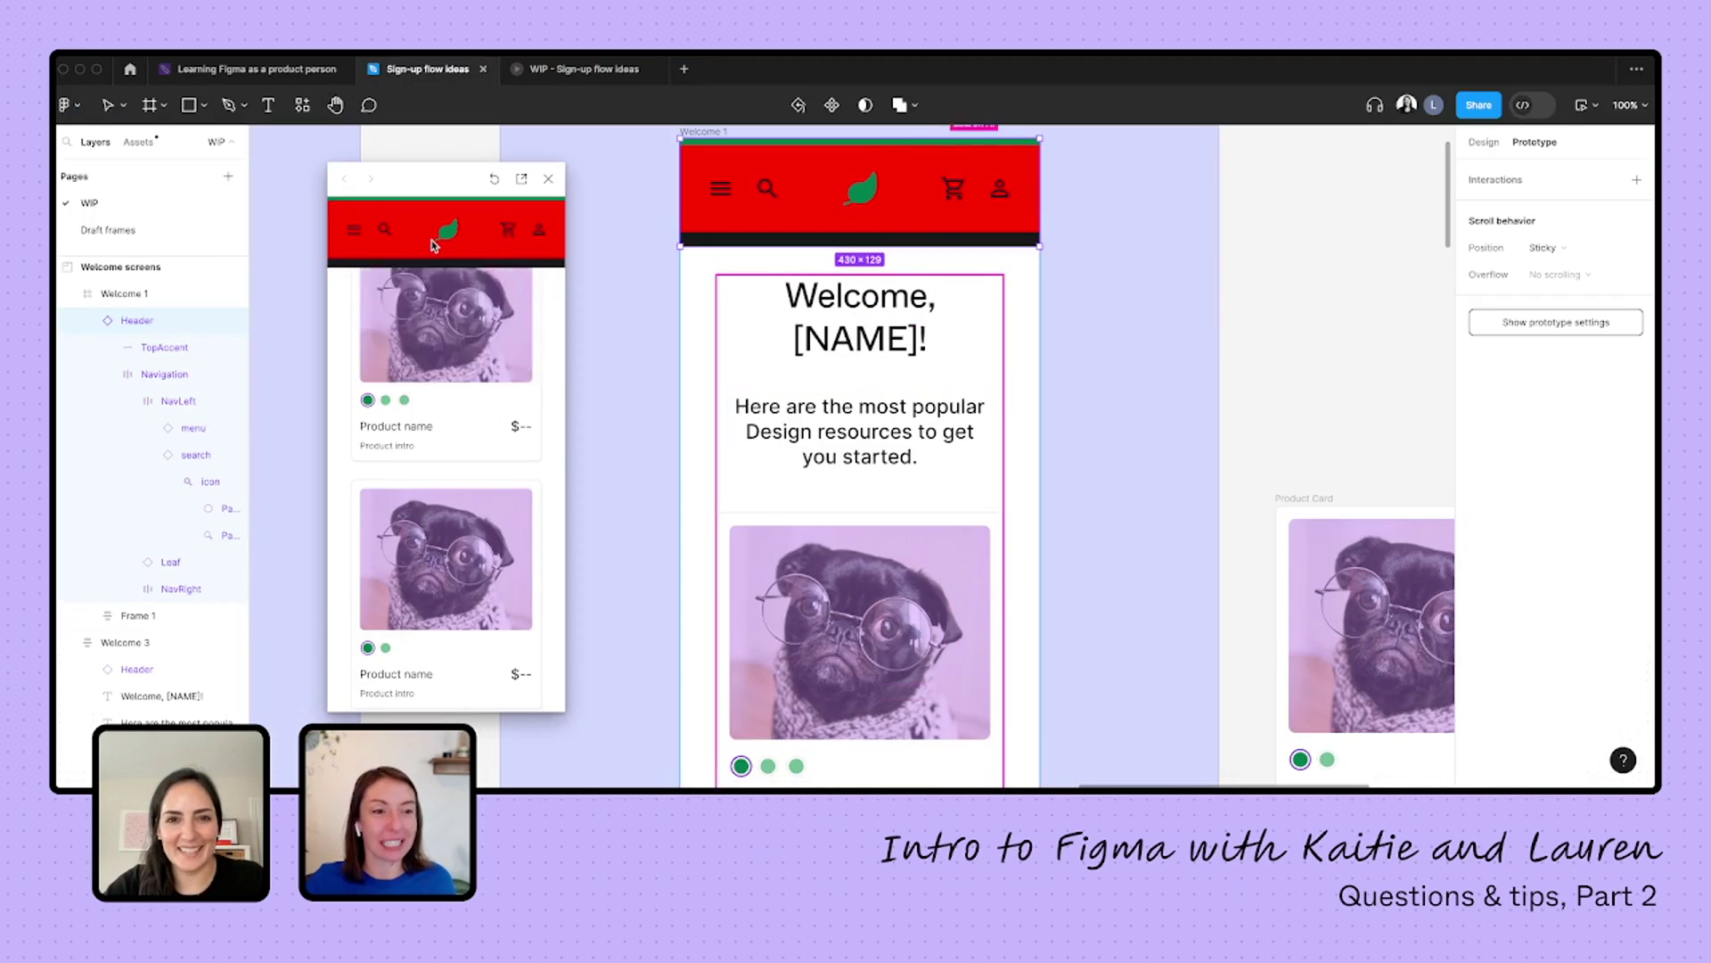
pyautogui.moveTo(454, 271)
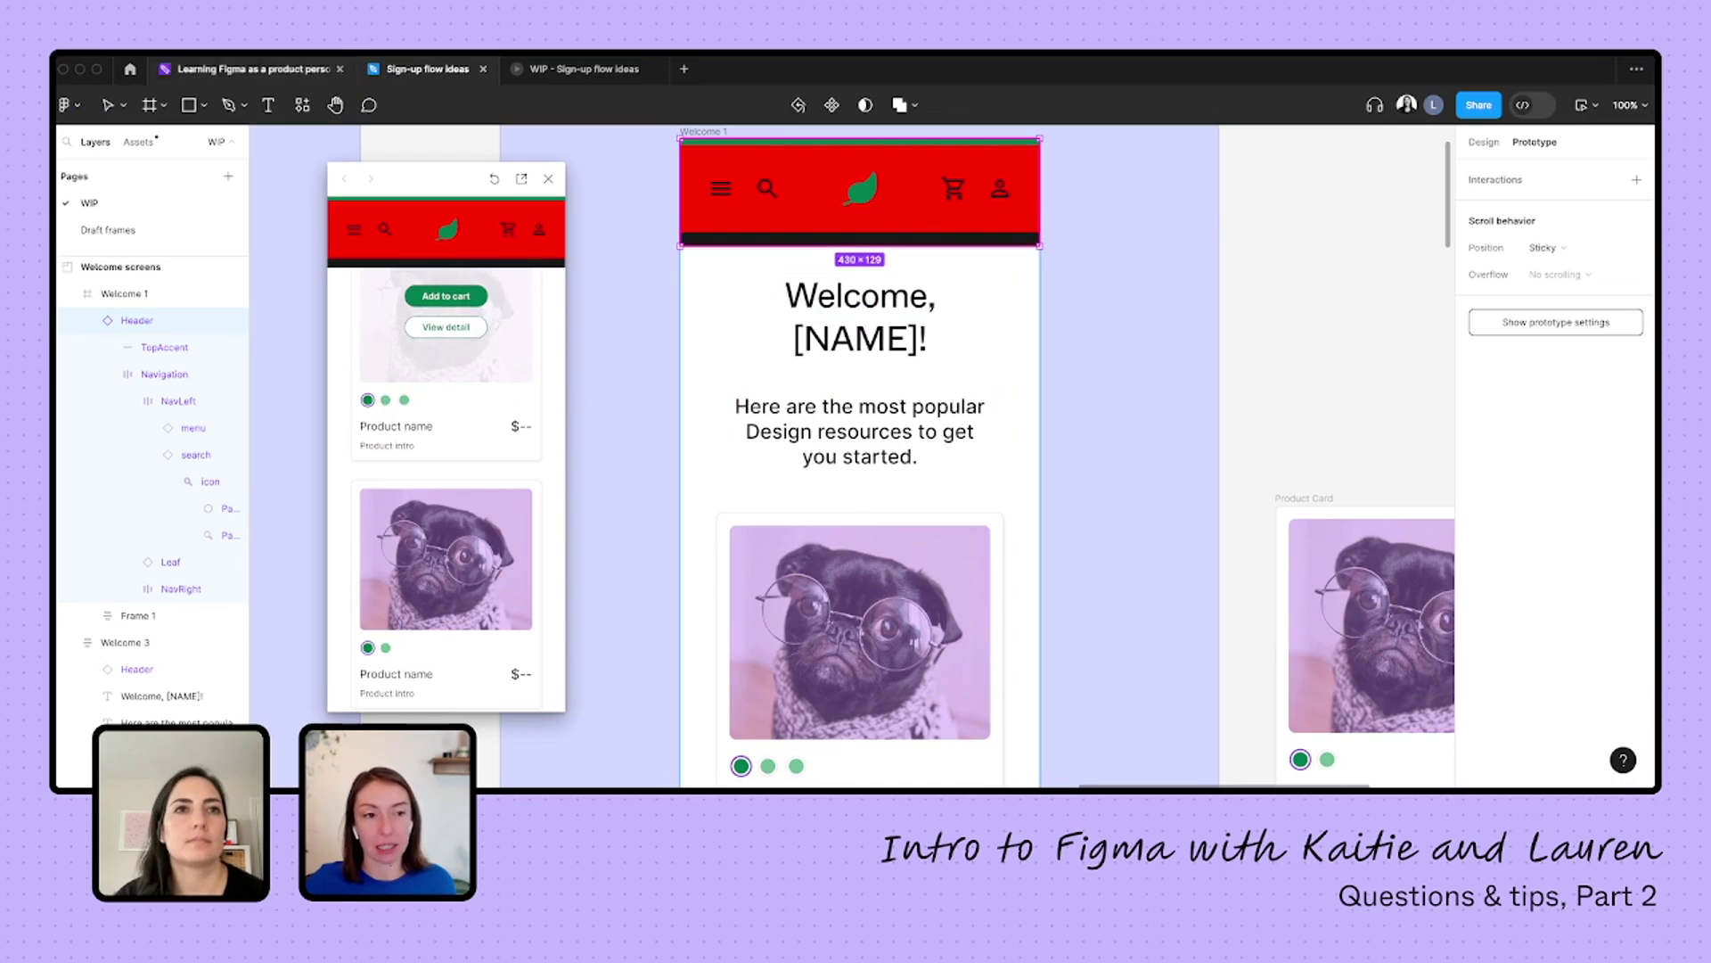
pyautogui.click(289, 74)
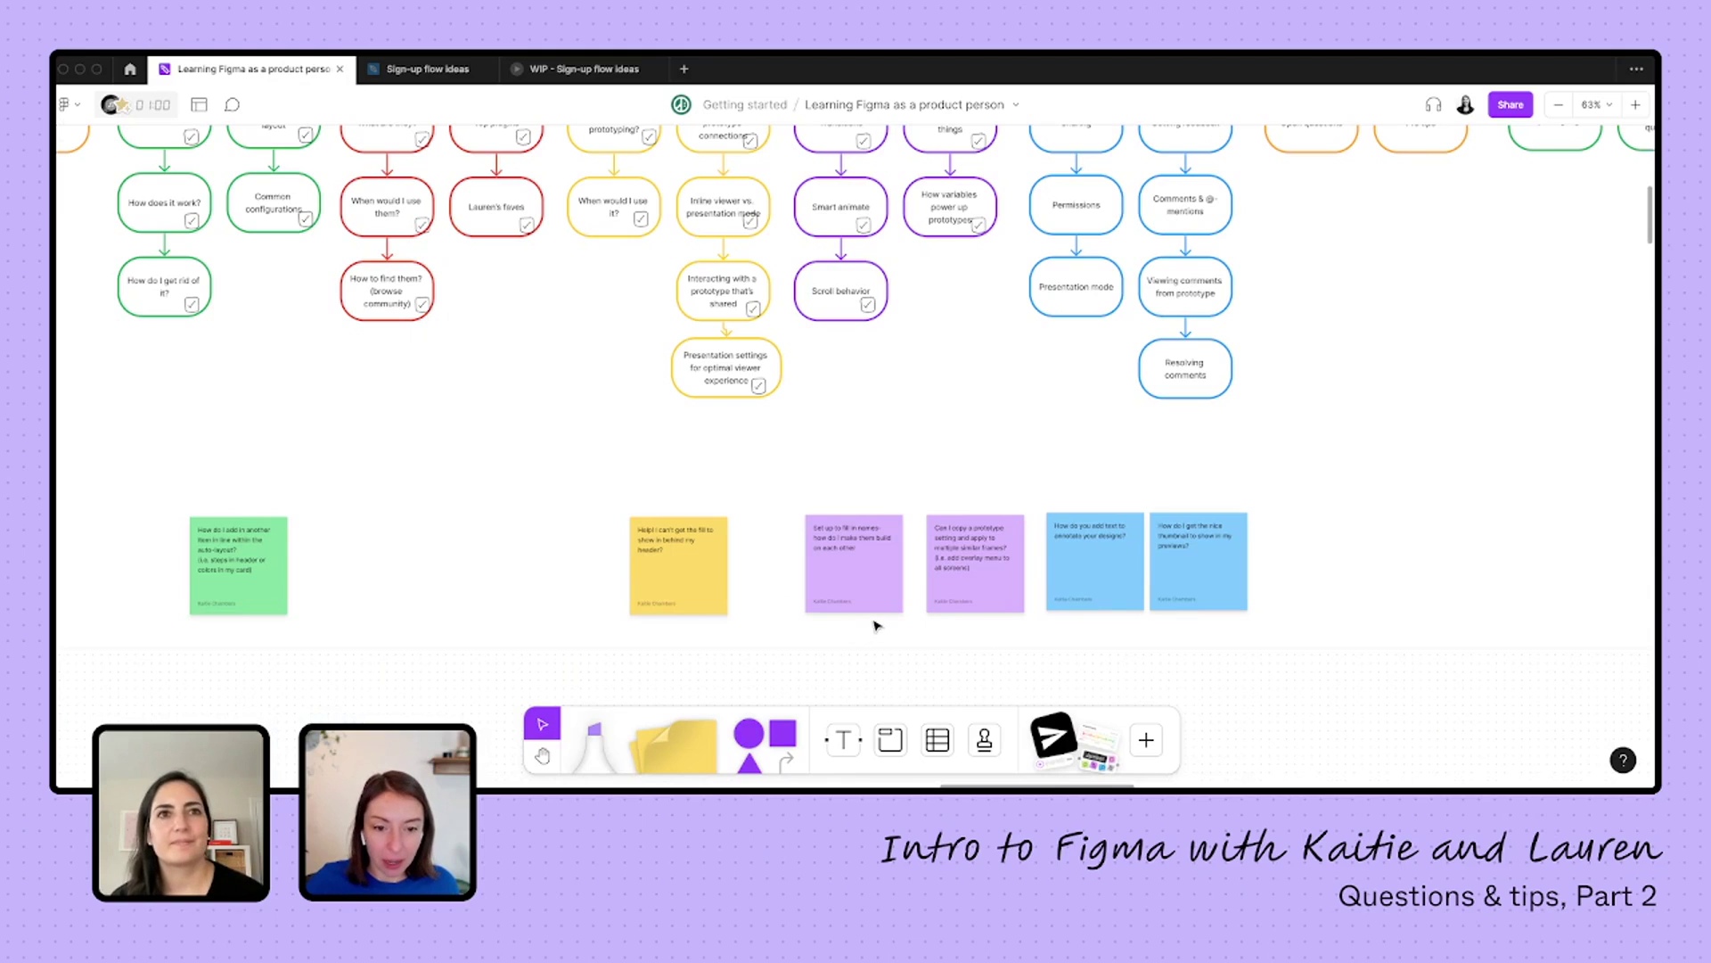
pyautogui.click(993, 517)
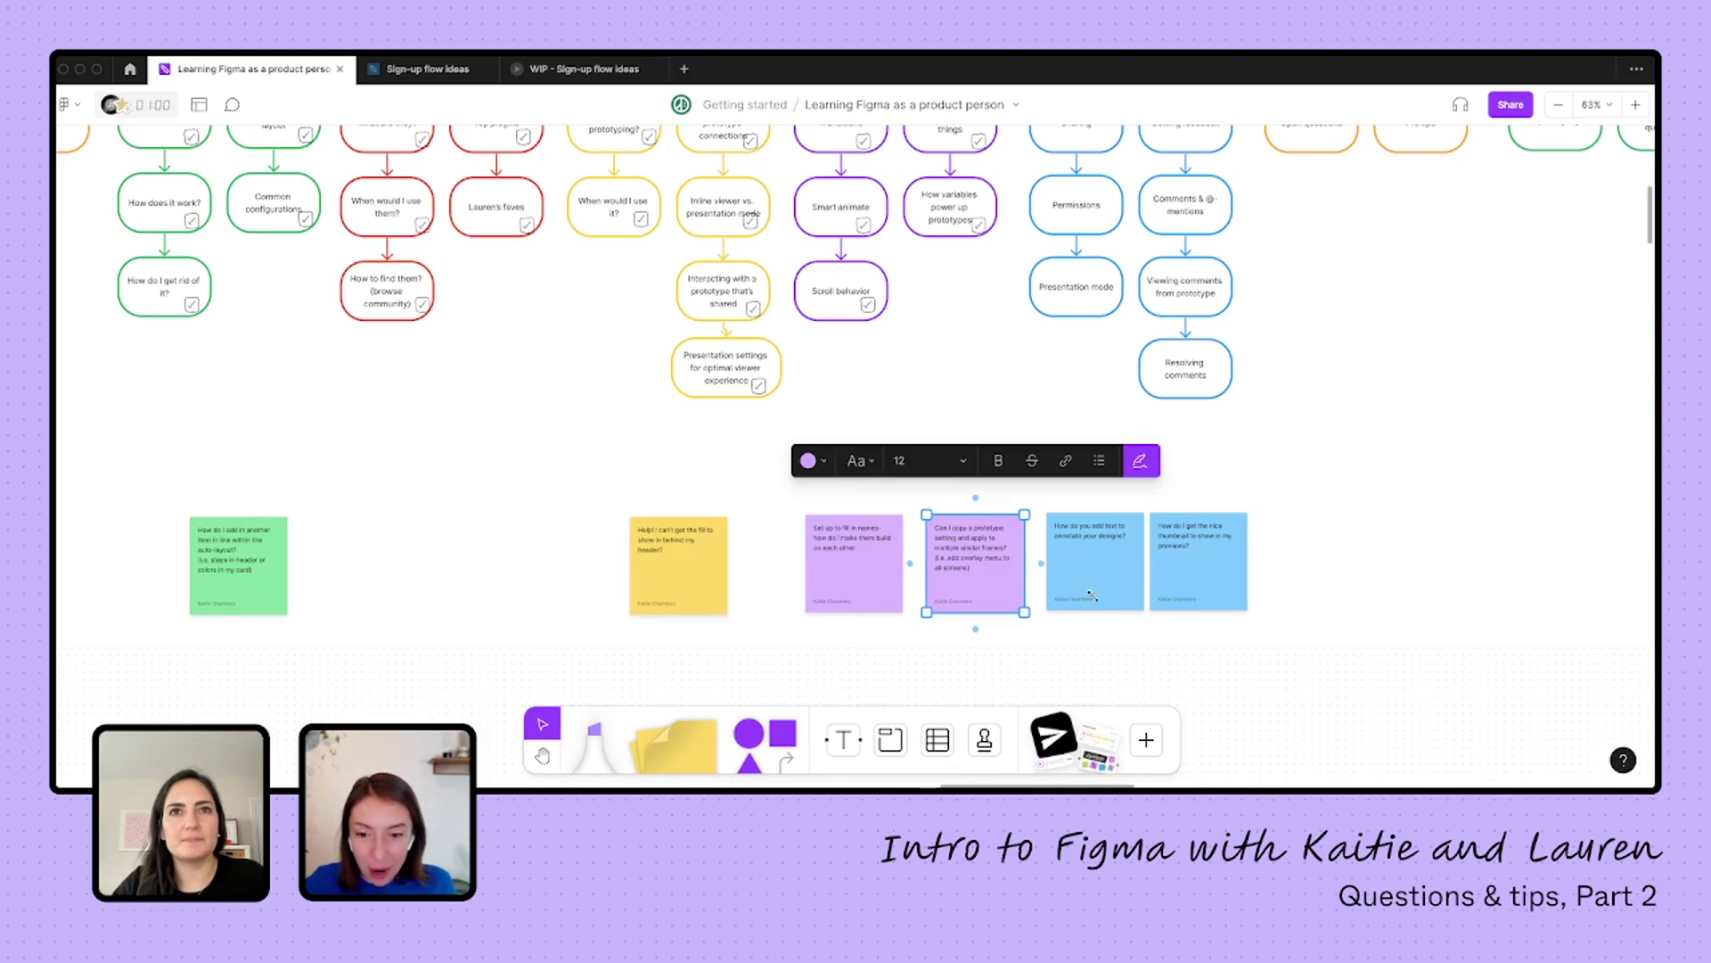
# - Switch back to Sign-up flow ideas and select the Mobile signup flow cover image
pyautogui.click(441, 68)
pyautogui.scroll(-5, 646, 357)
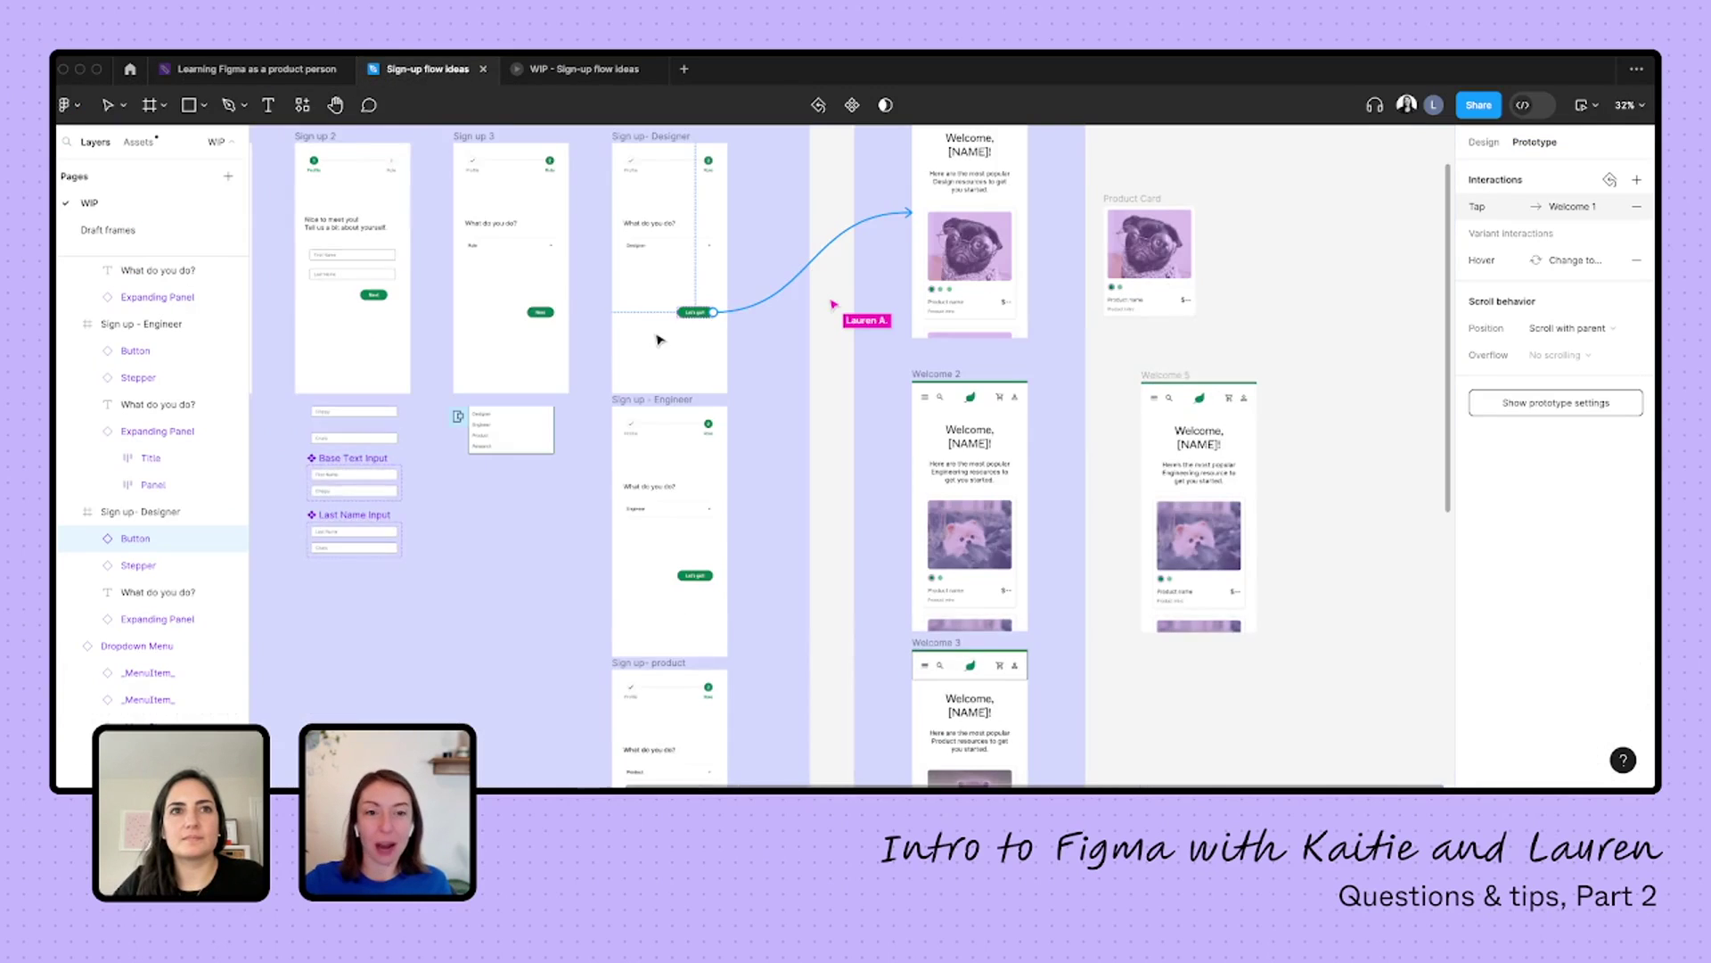
pyautogui.click(565, 76)
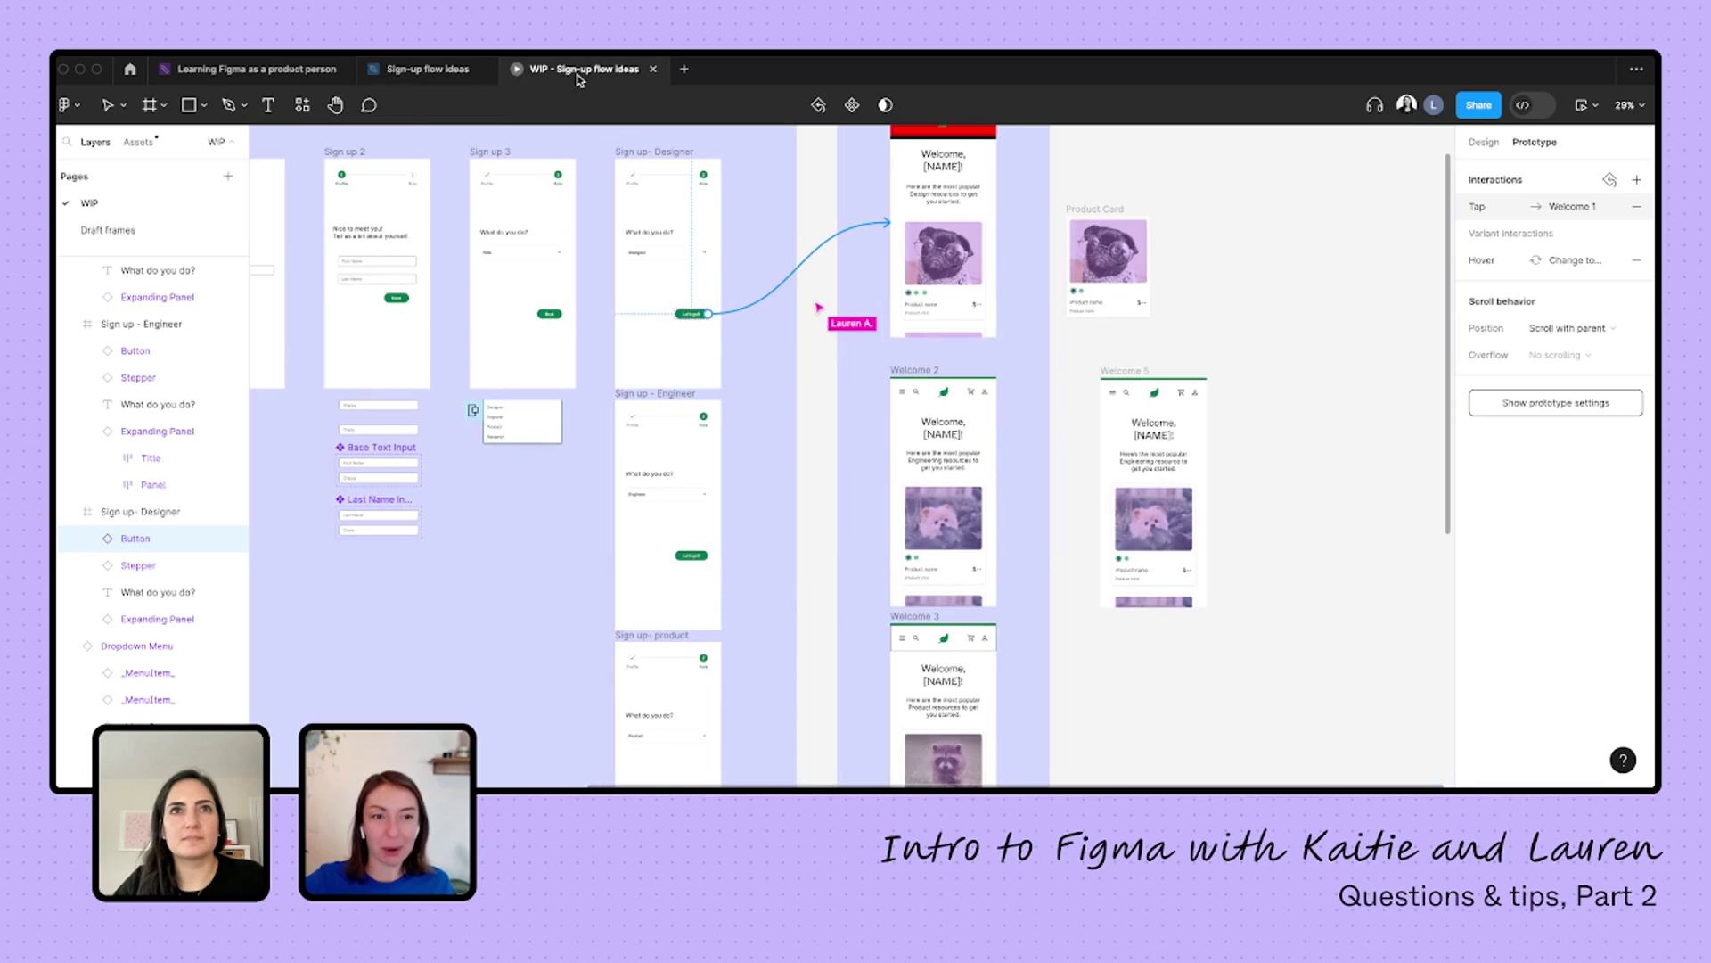
pyautogui.click(441, 72)
pyautogui.hscroll(-10, 686, 313)
pyautogui.click(496, 202)
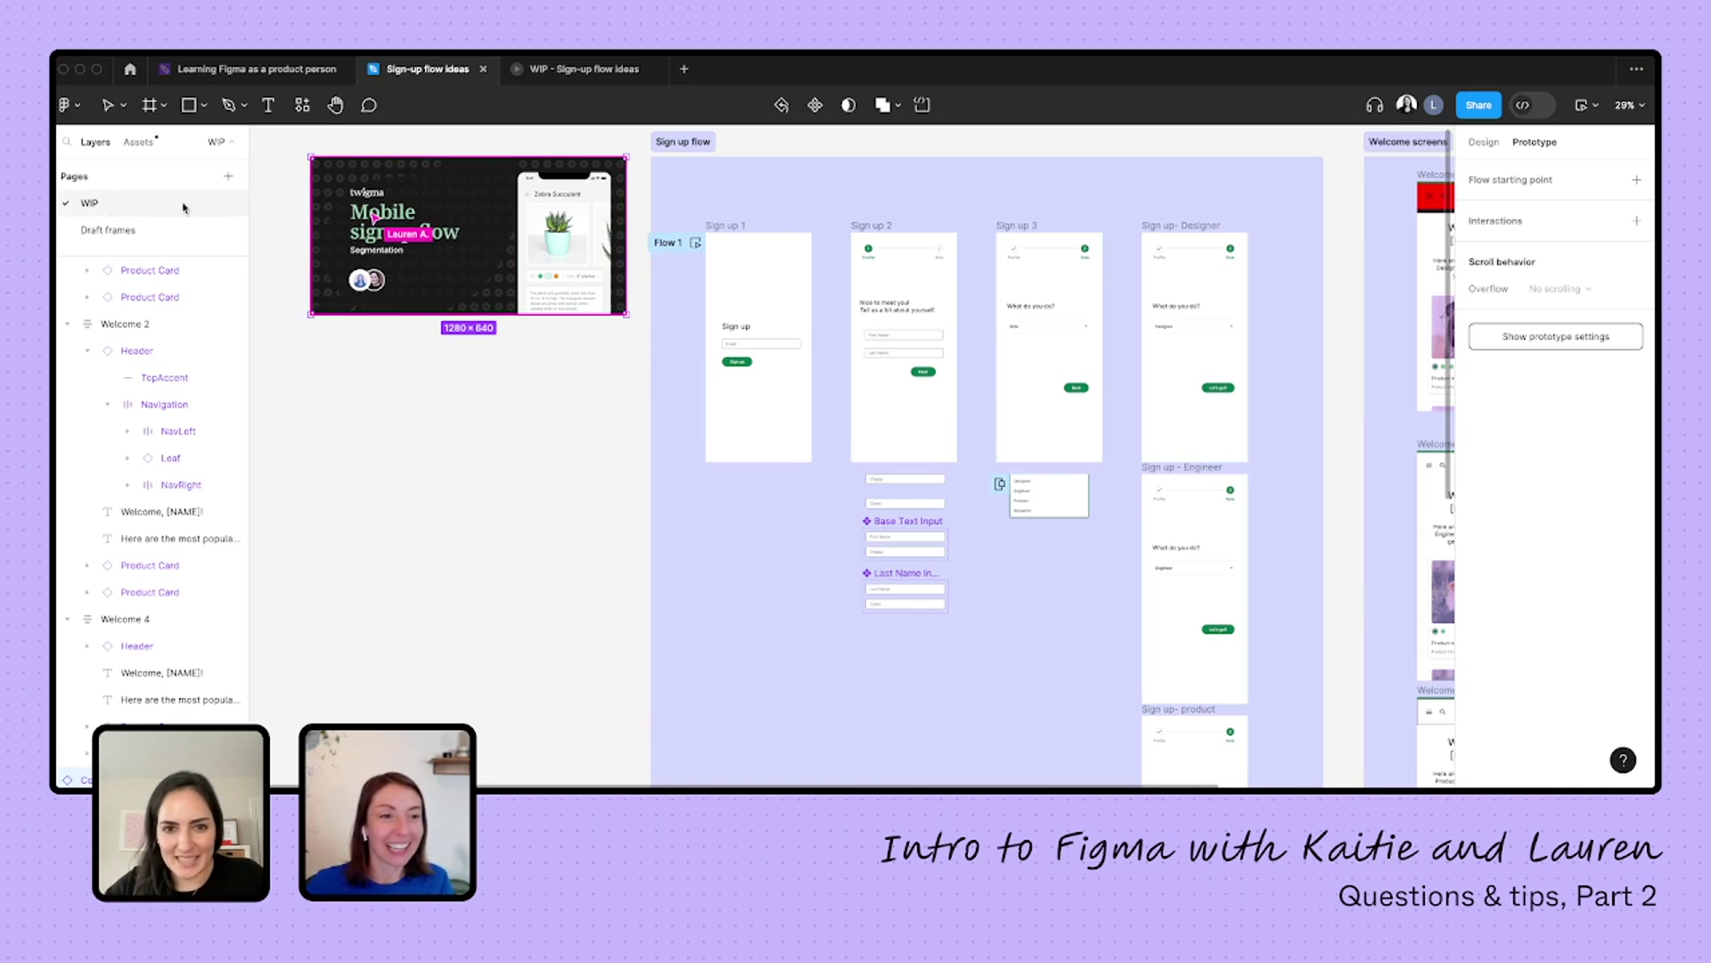
pyautogui.hscroll(-1, 321, 205)
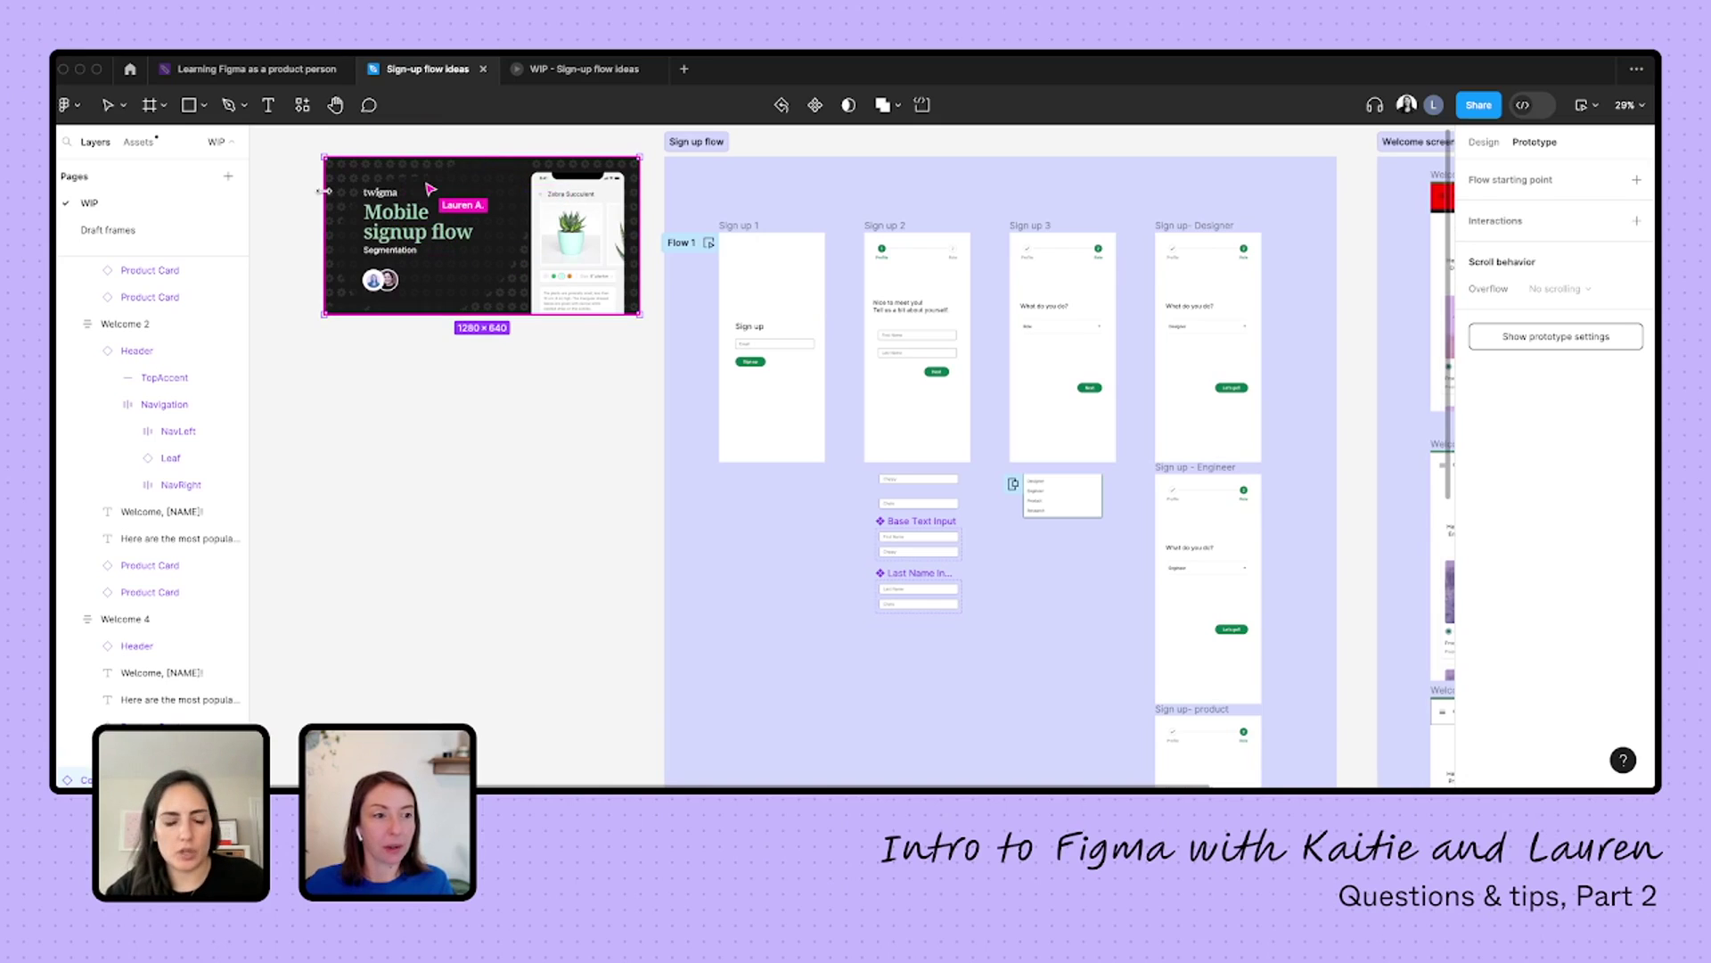
# - Wrap the Mobile signup flow cover image in a new frame, Frame 2
pyautogui.rightClick(398, 184)
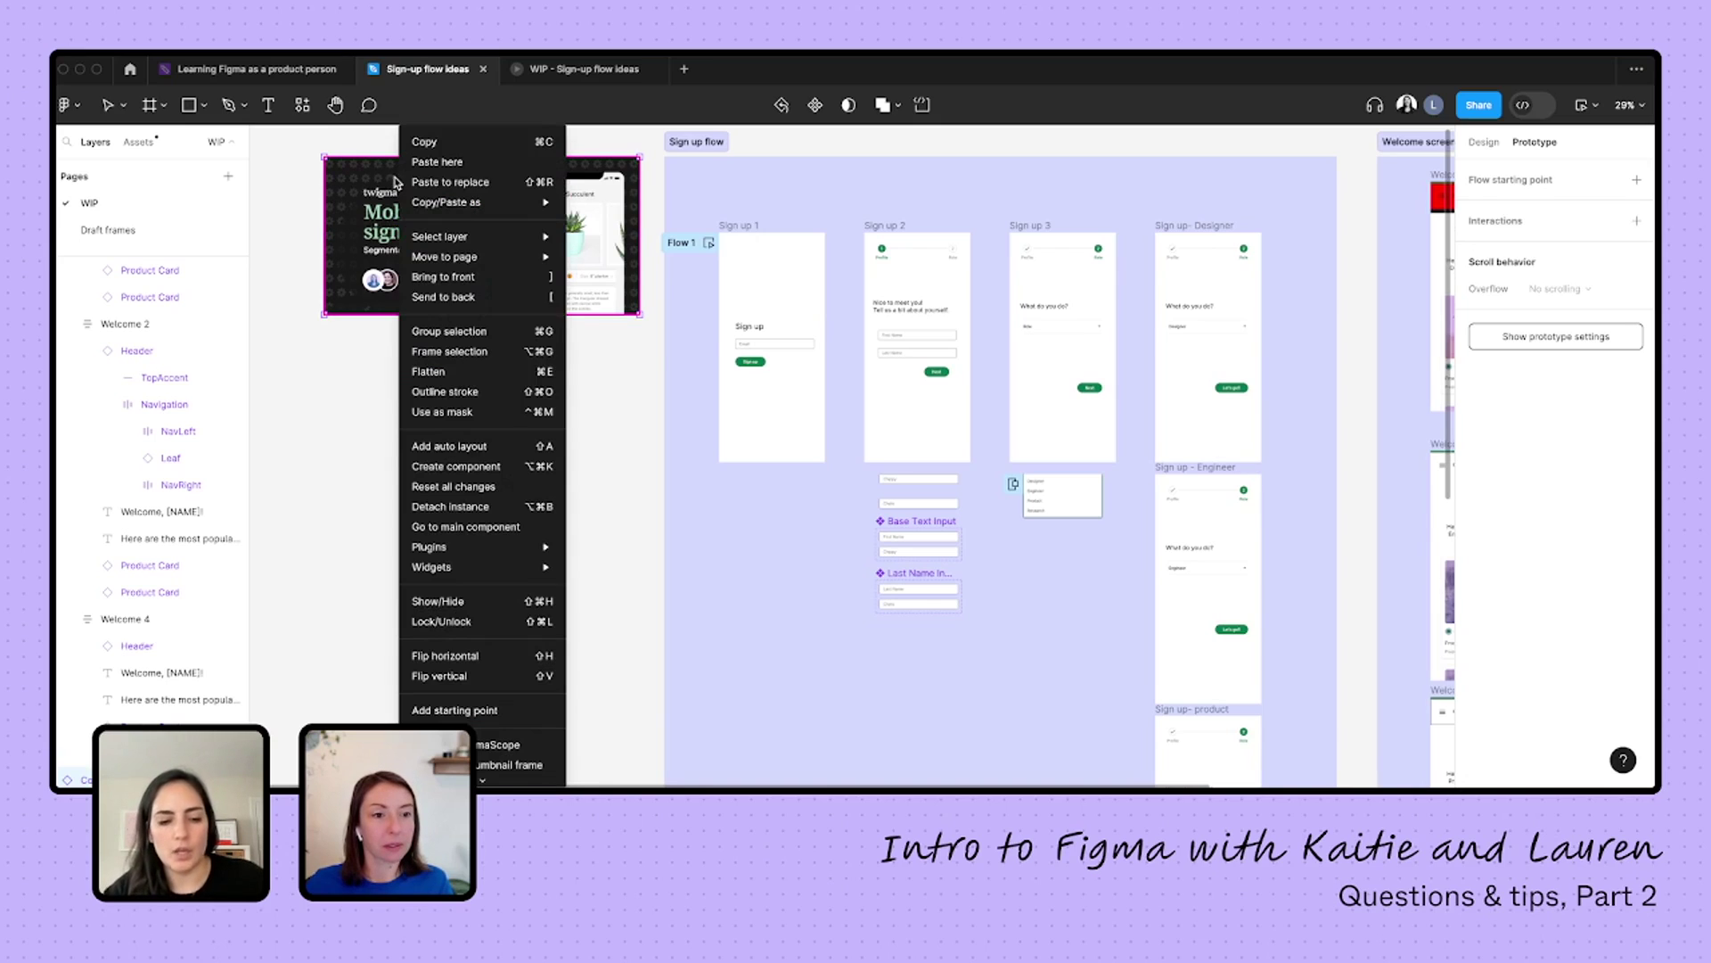
pyautogui.click(436, 353)
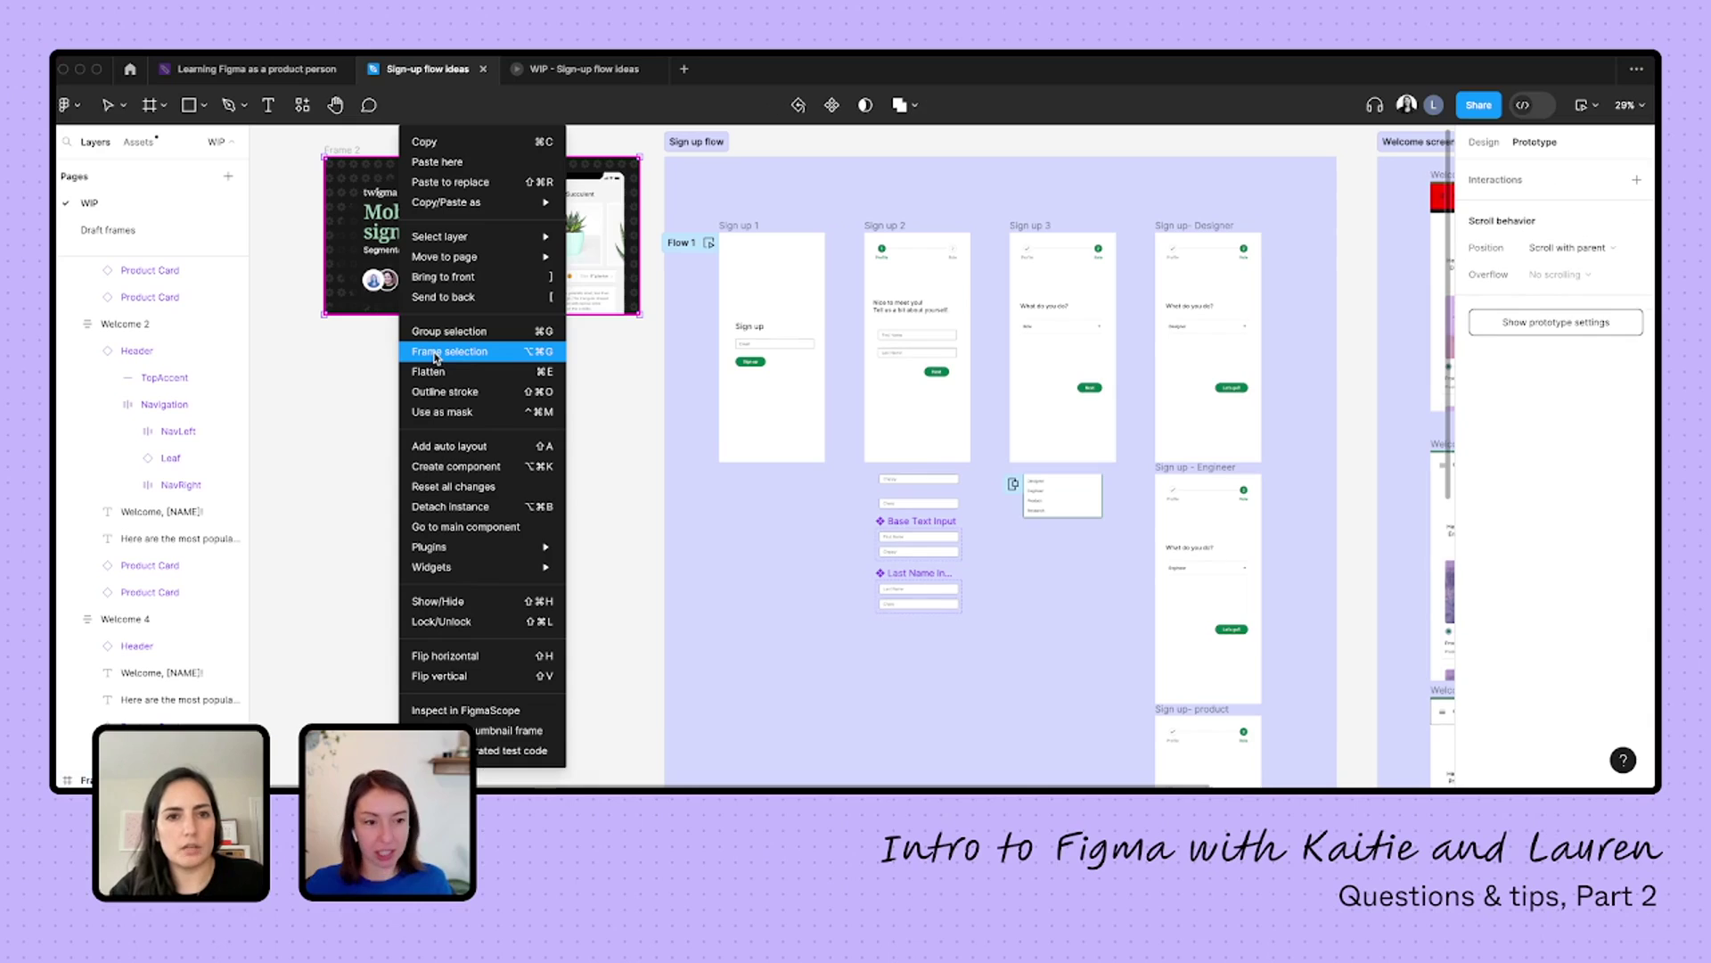
pyautogui.click(511, 357)
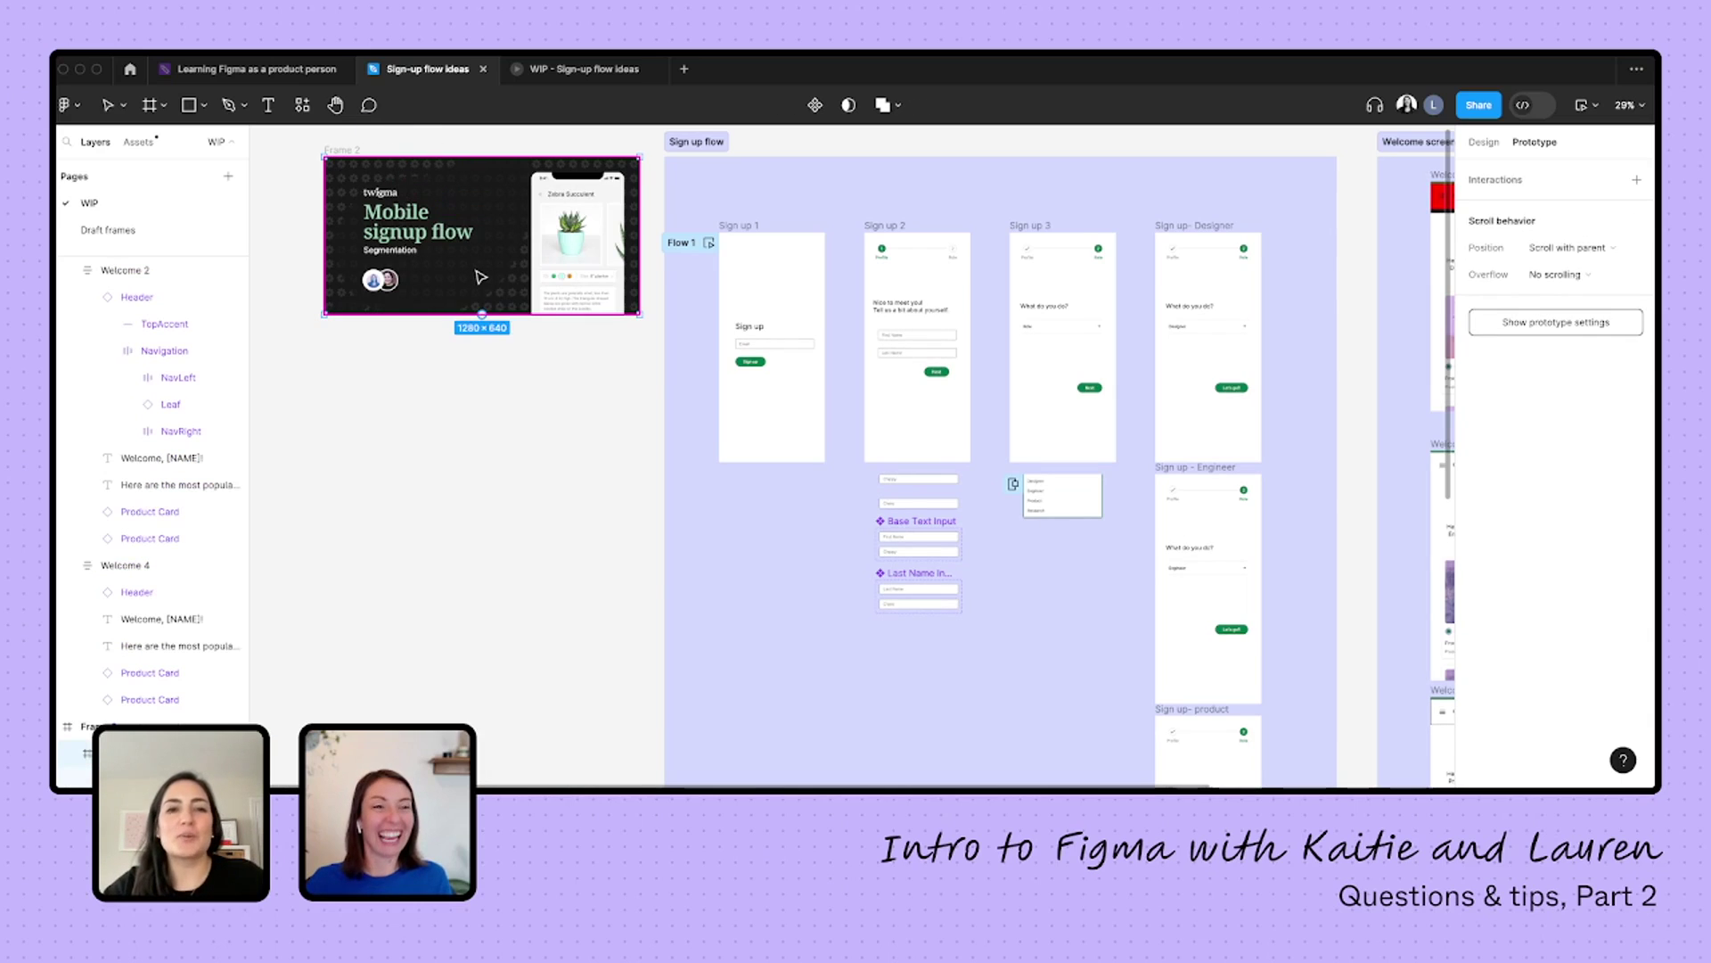
# - Set Frame 2 as the Sign-up flow ideas file's thumbnail
pyautogui.scroll(1, 482, 277)
pyautogui.scroll(2, 481, 277)
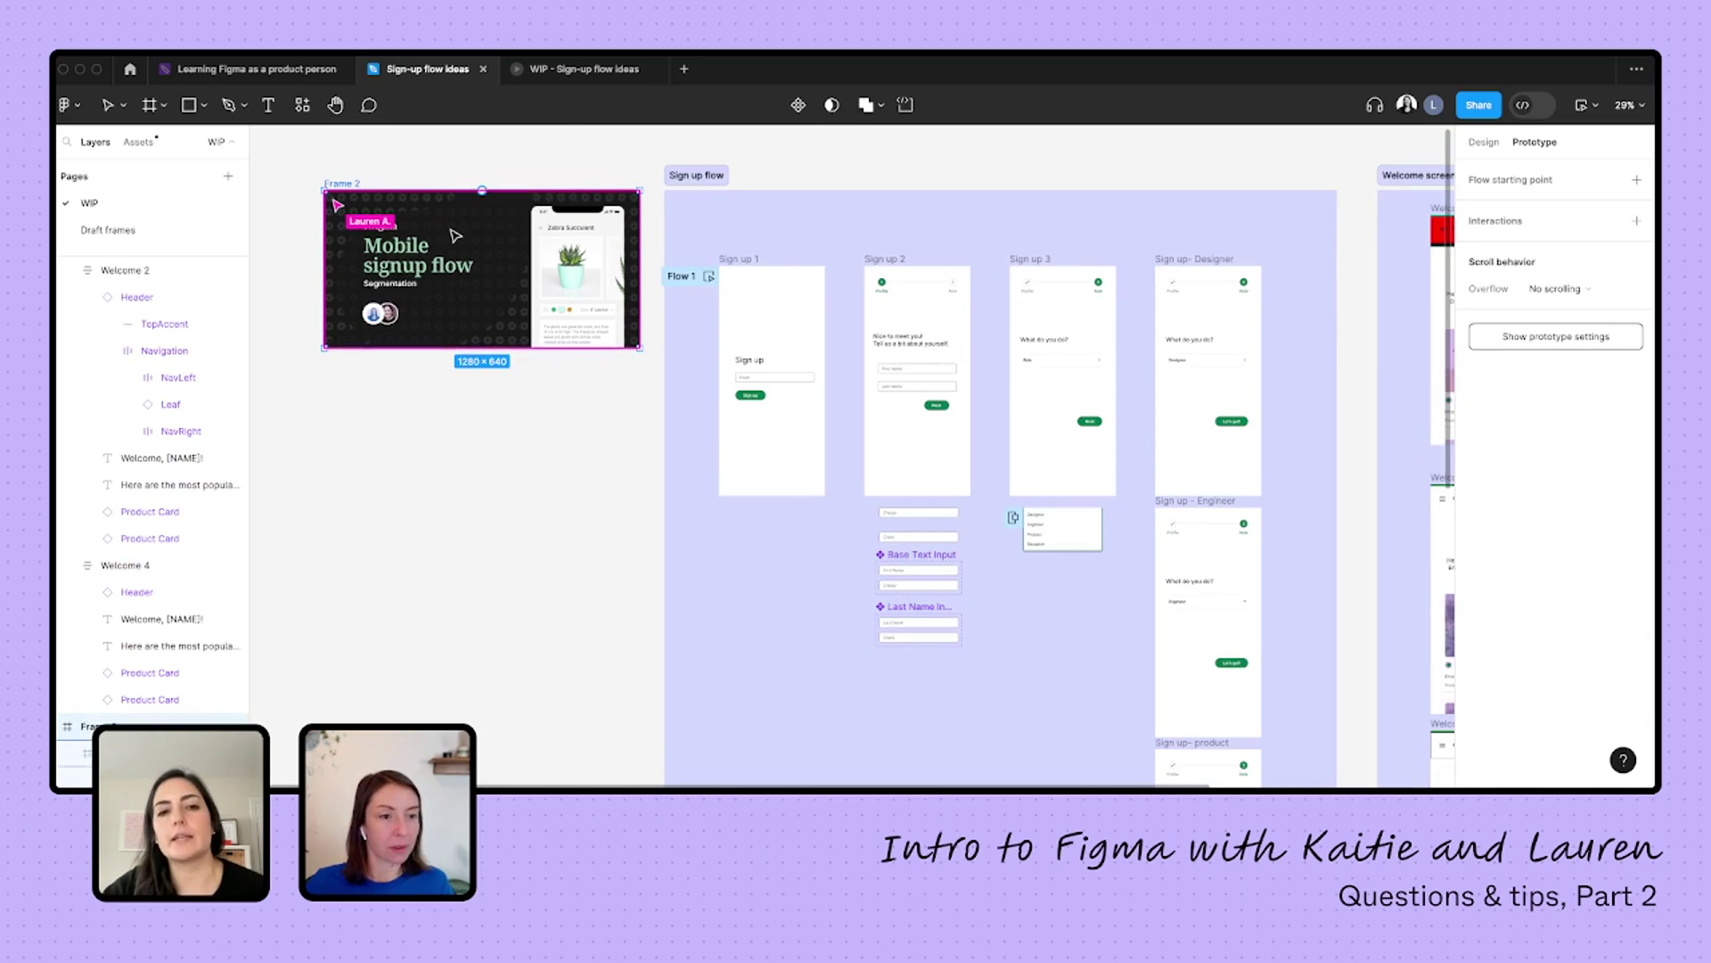
pyautogui.rightClick(452, 235)
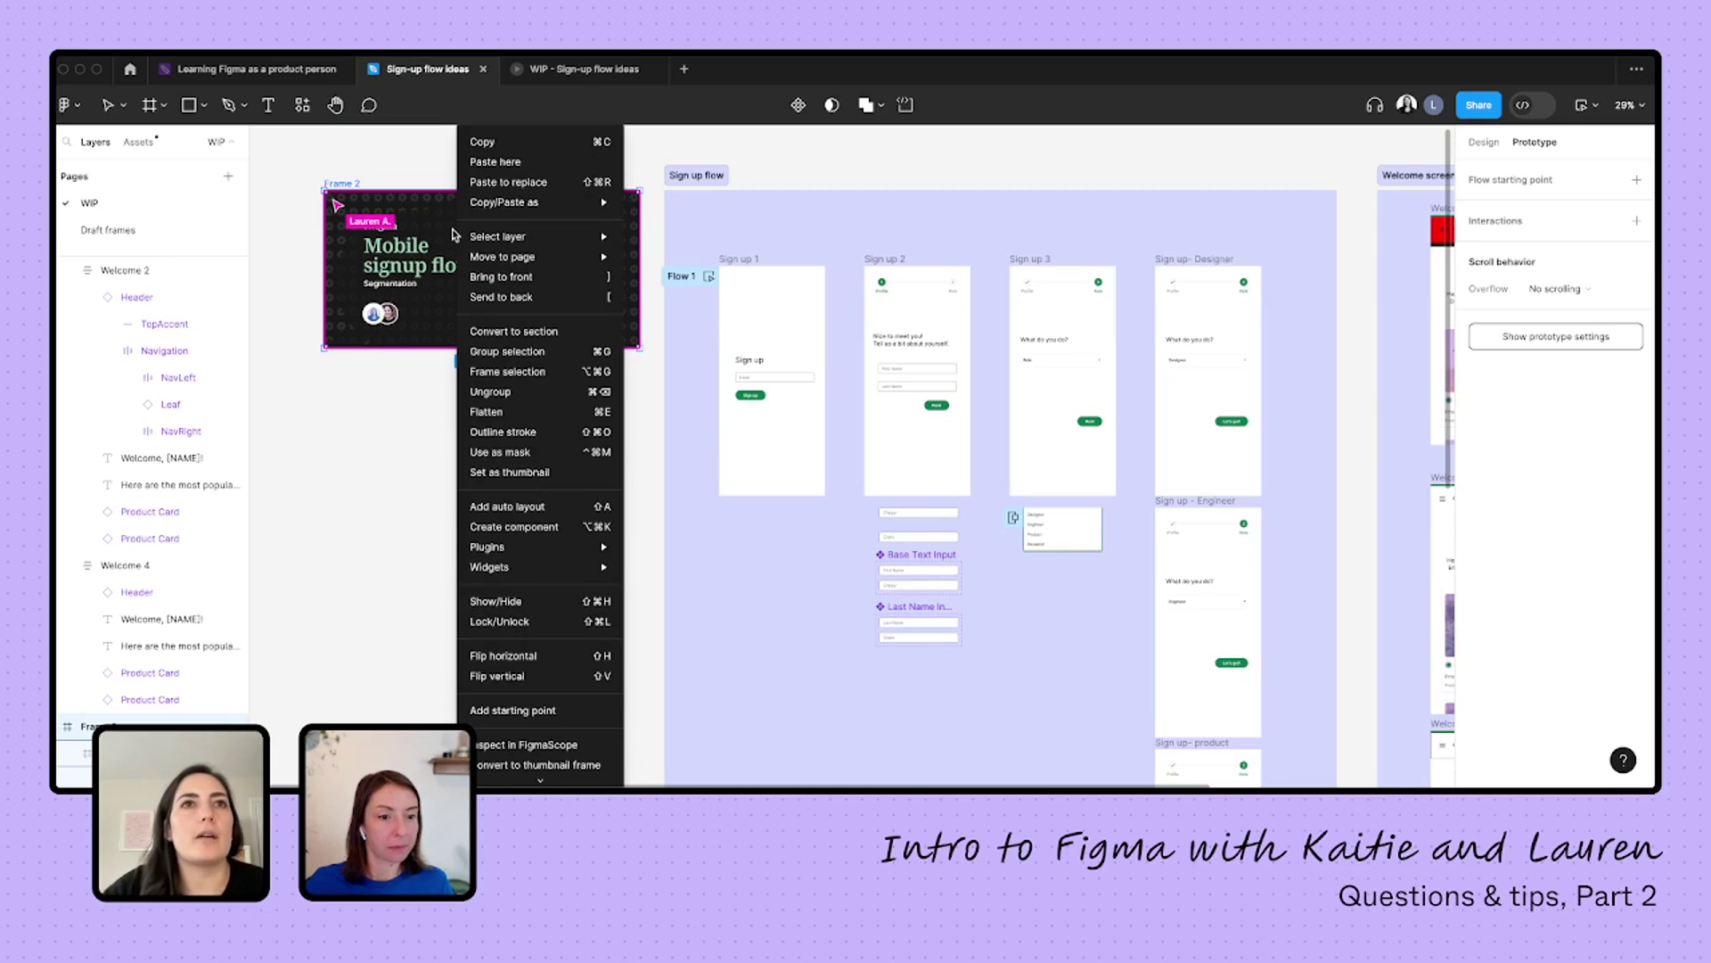
pyautogui.click(489, 474)
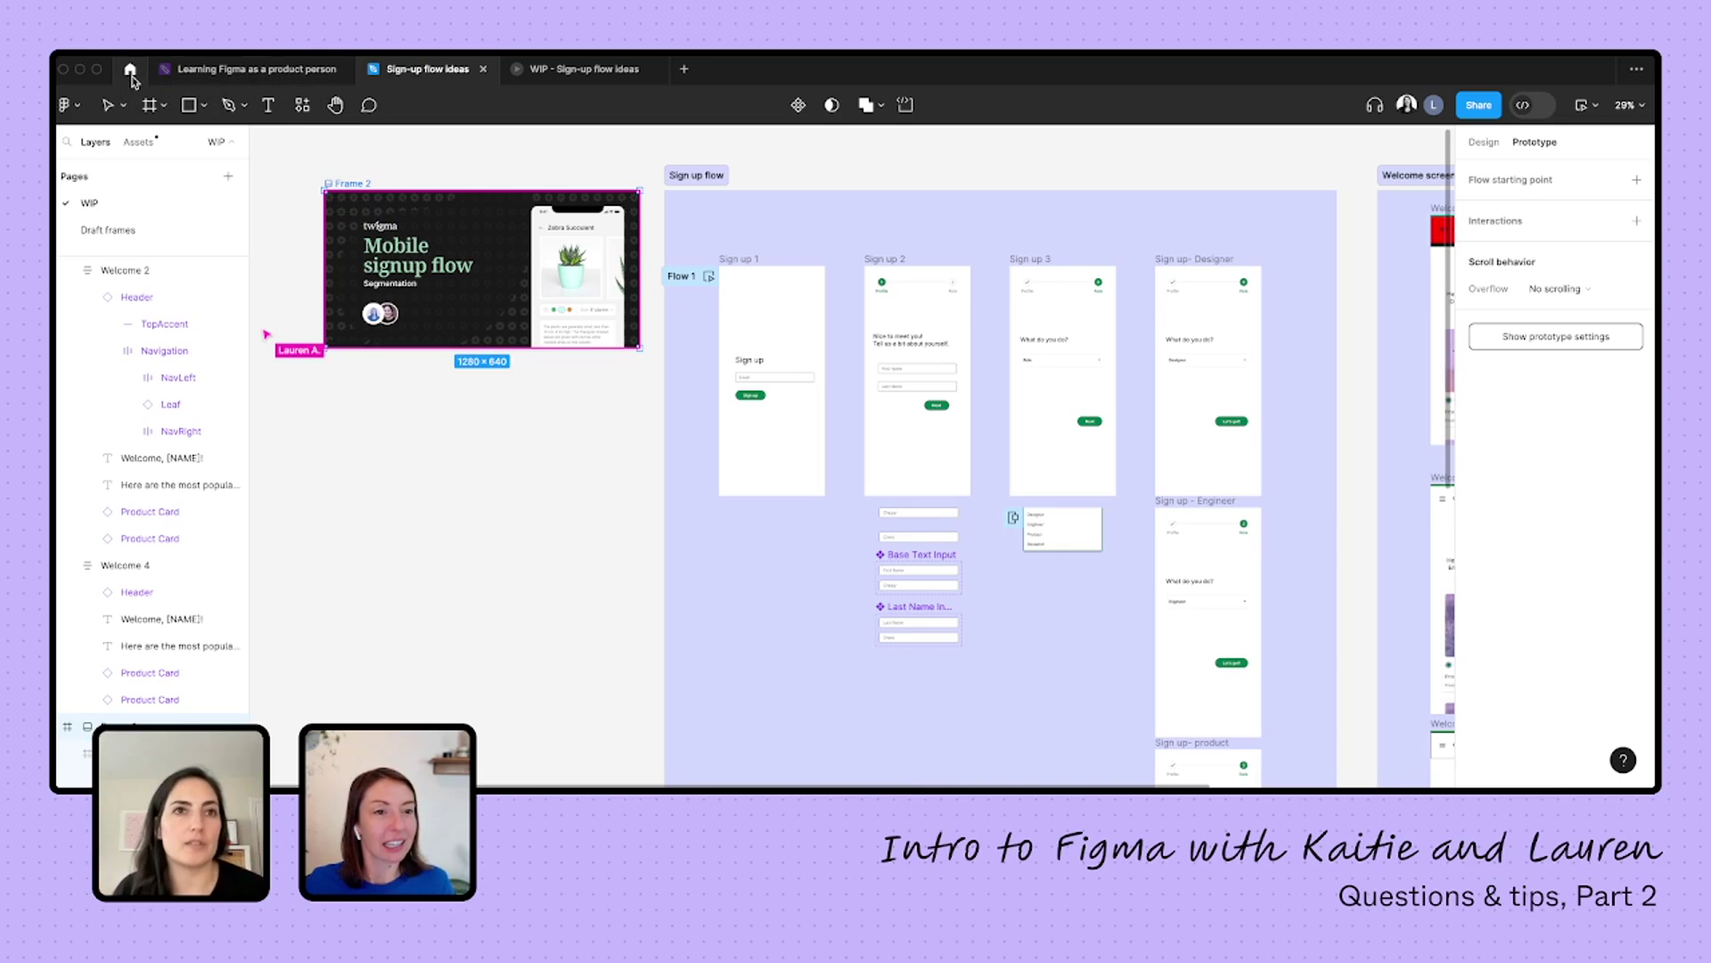
# - Check the new cover of 'Sign-up flow ideas' in Recents, then return to the WIP prototype at Profile
pyautogui.click(130, 71)
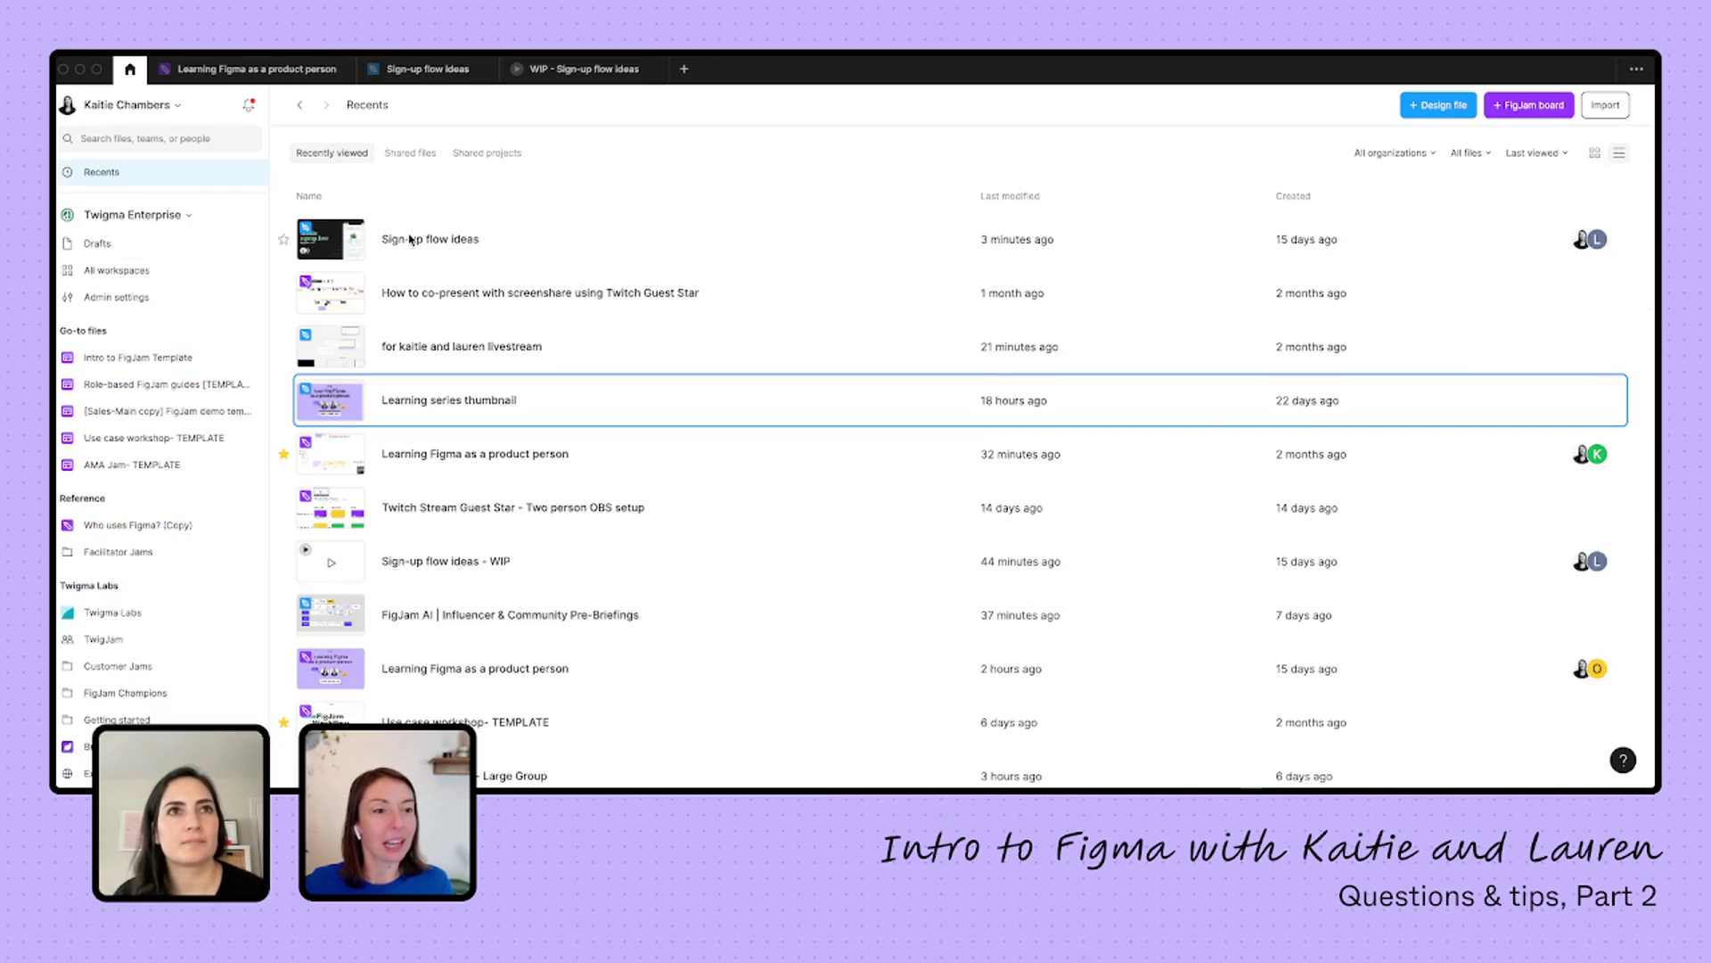
pyautogui.doubleClick(410, 239)
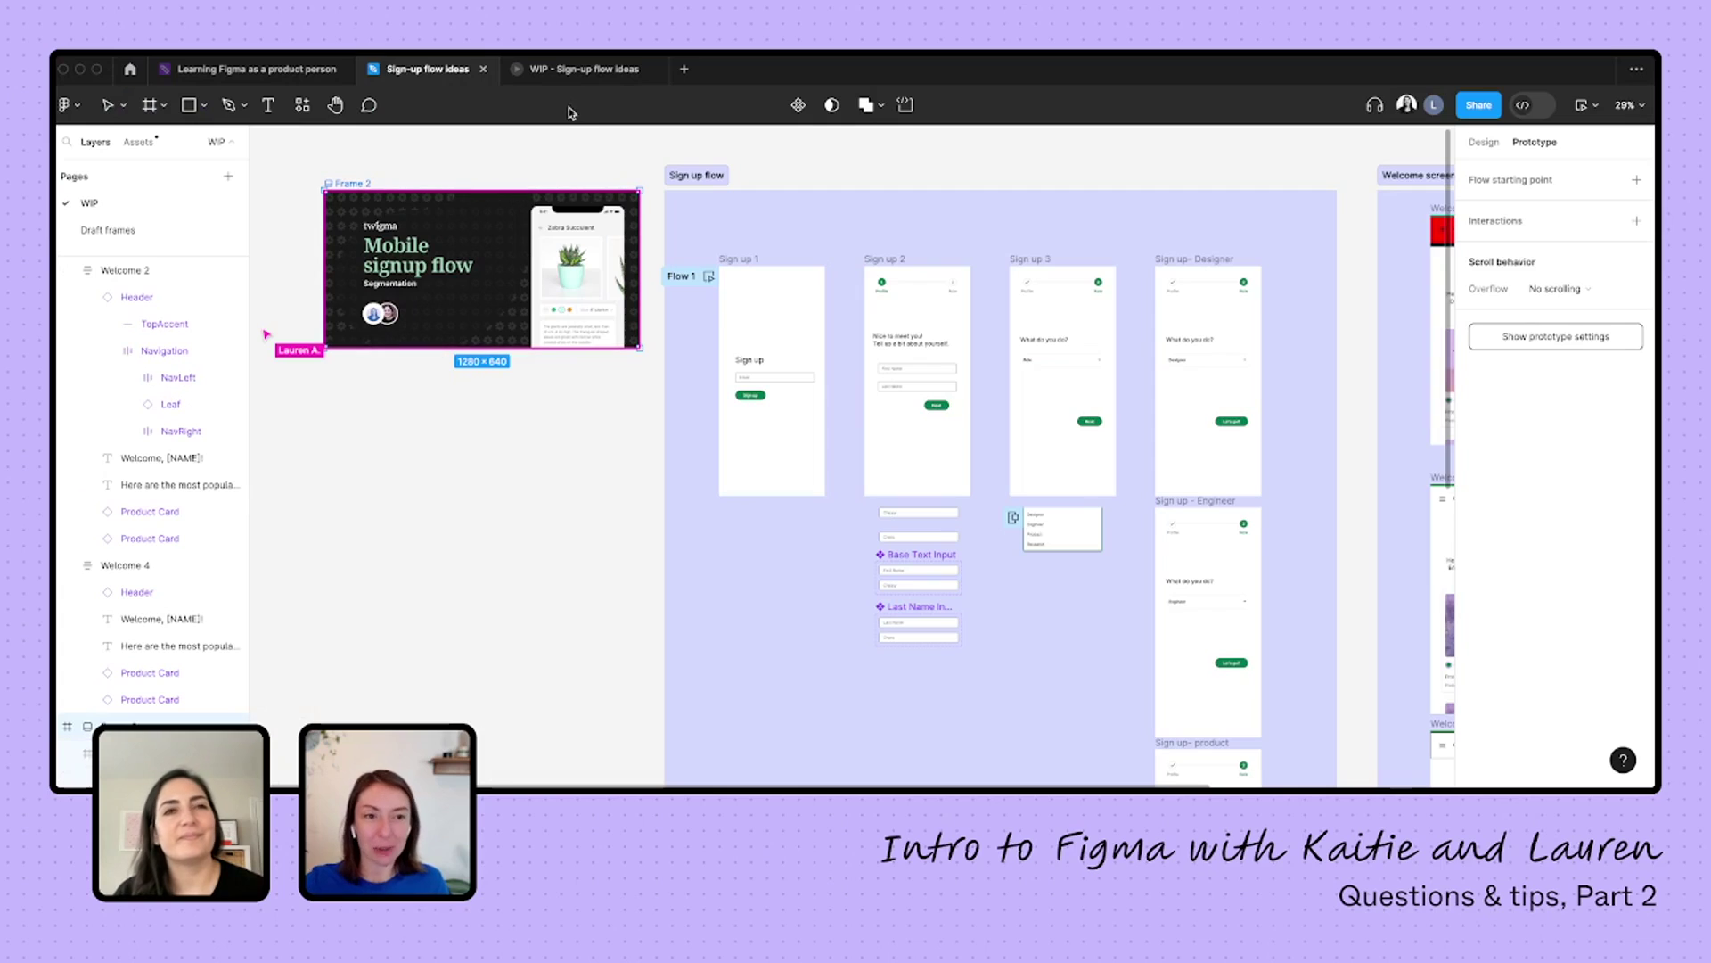
pyautogui.click(565, 71)
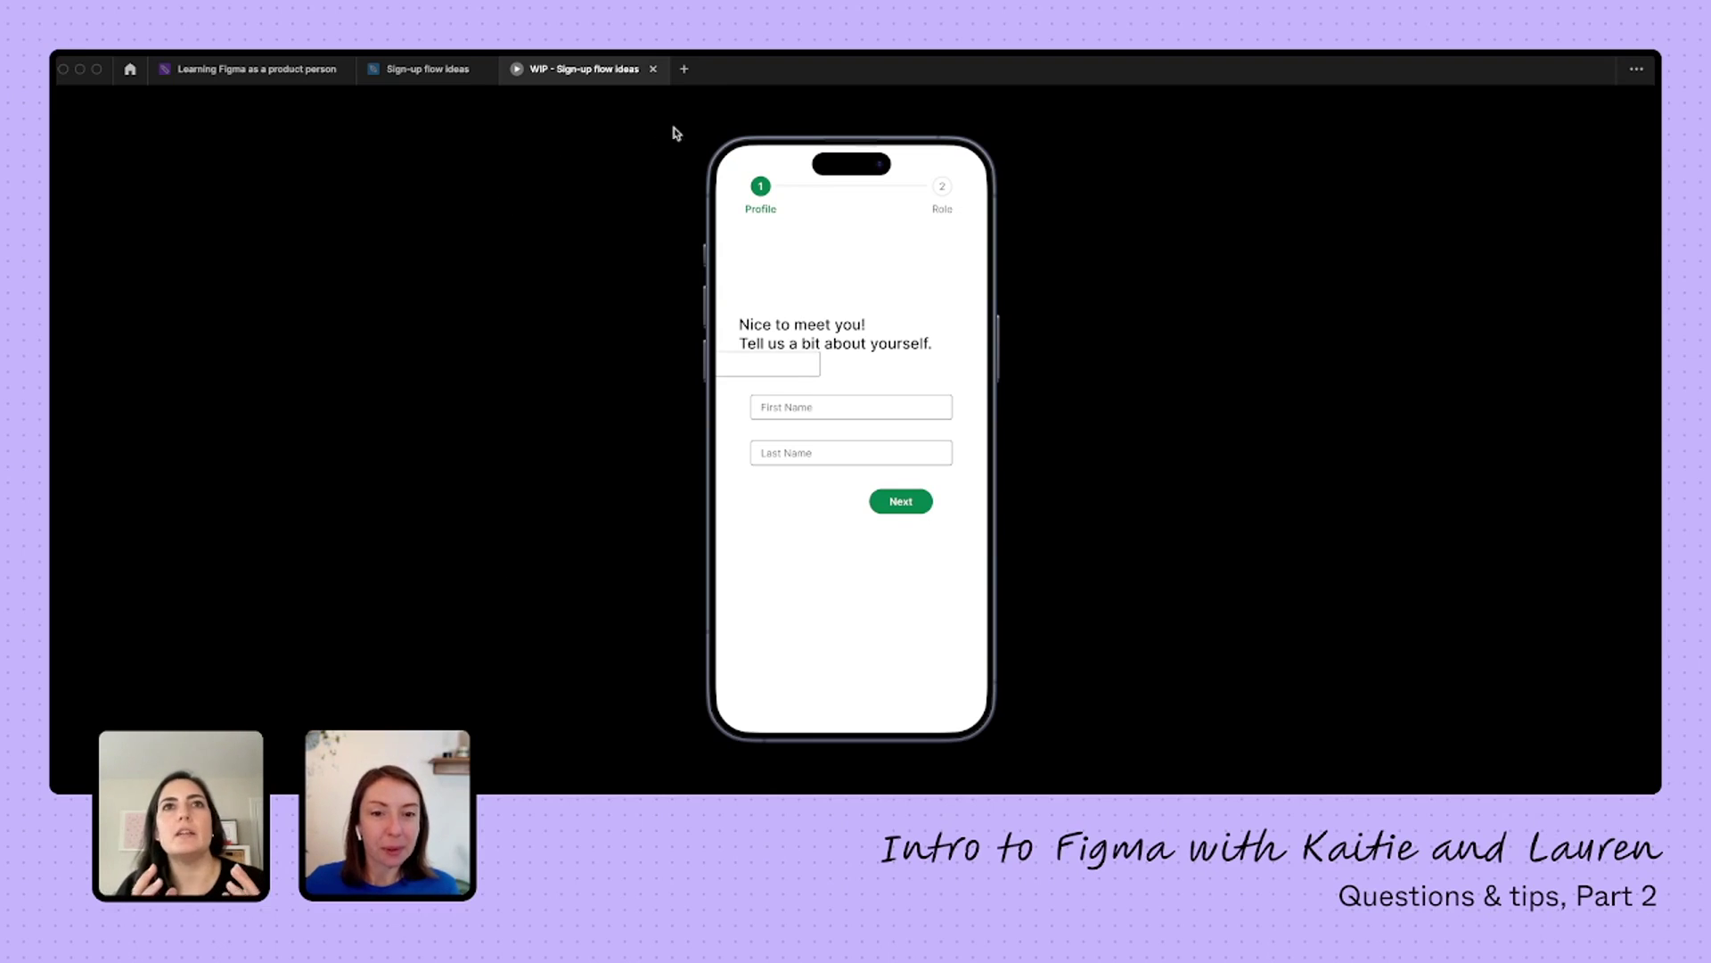
# - Step the prototype forward to Role, back to the Sign up screen, and open its comments
pyautogui.moveTo(682, 126)
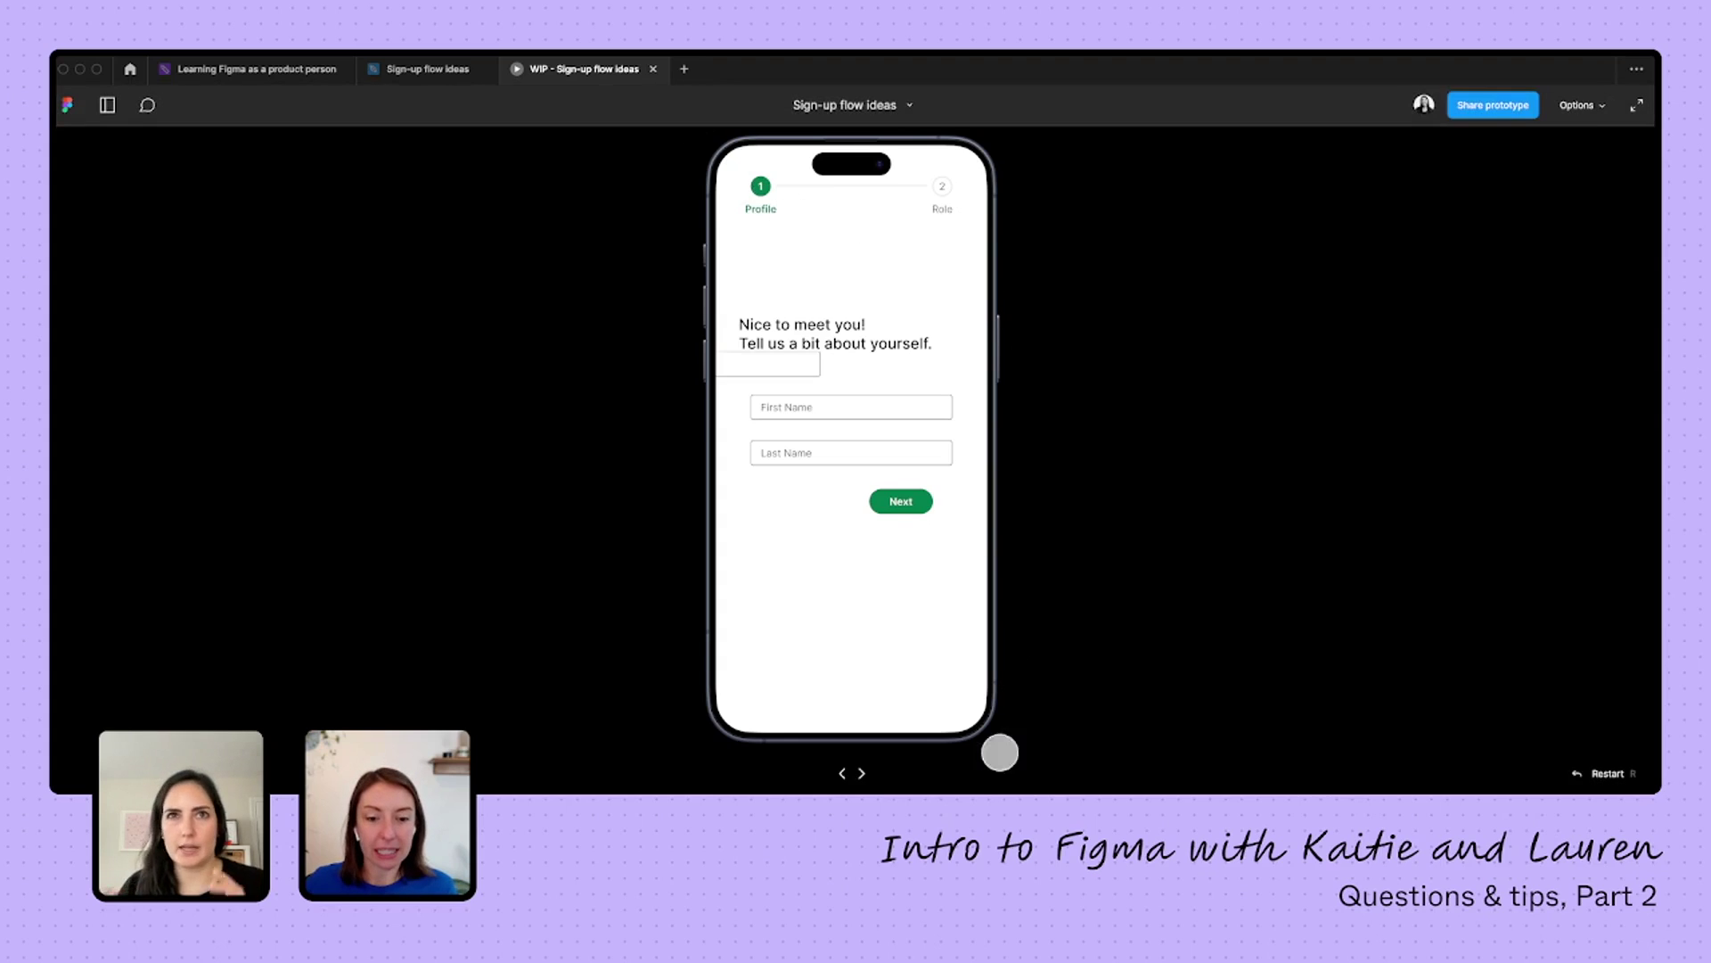
pyautogui.click(862, 774)
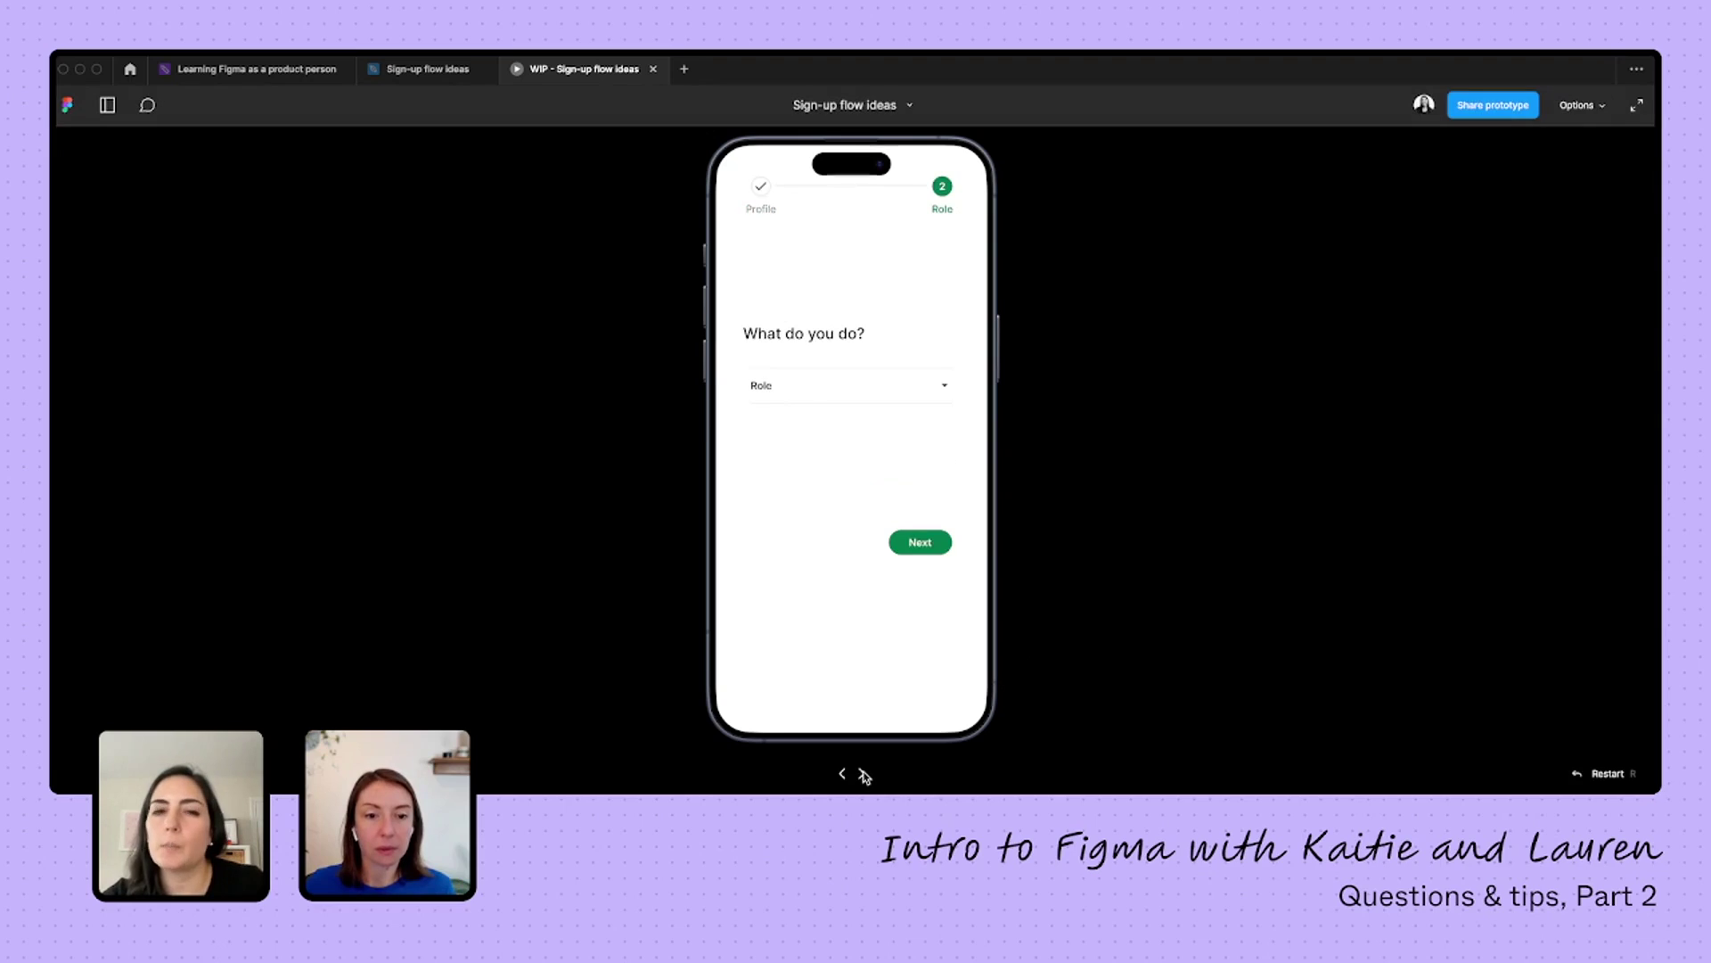
pyautogui.click(844, 775)
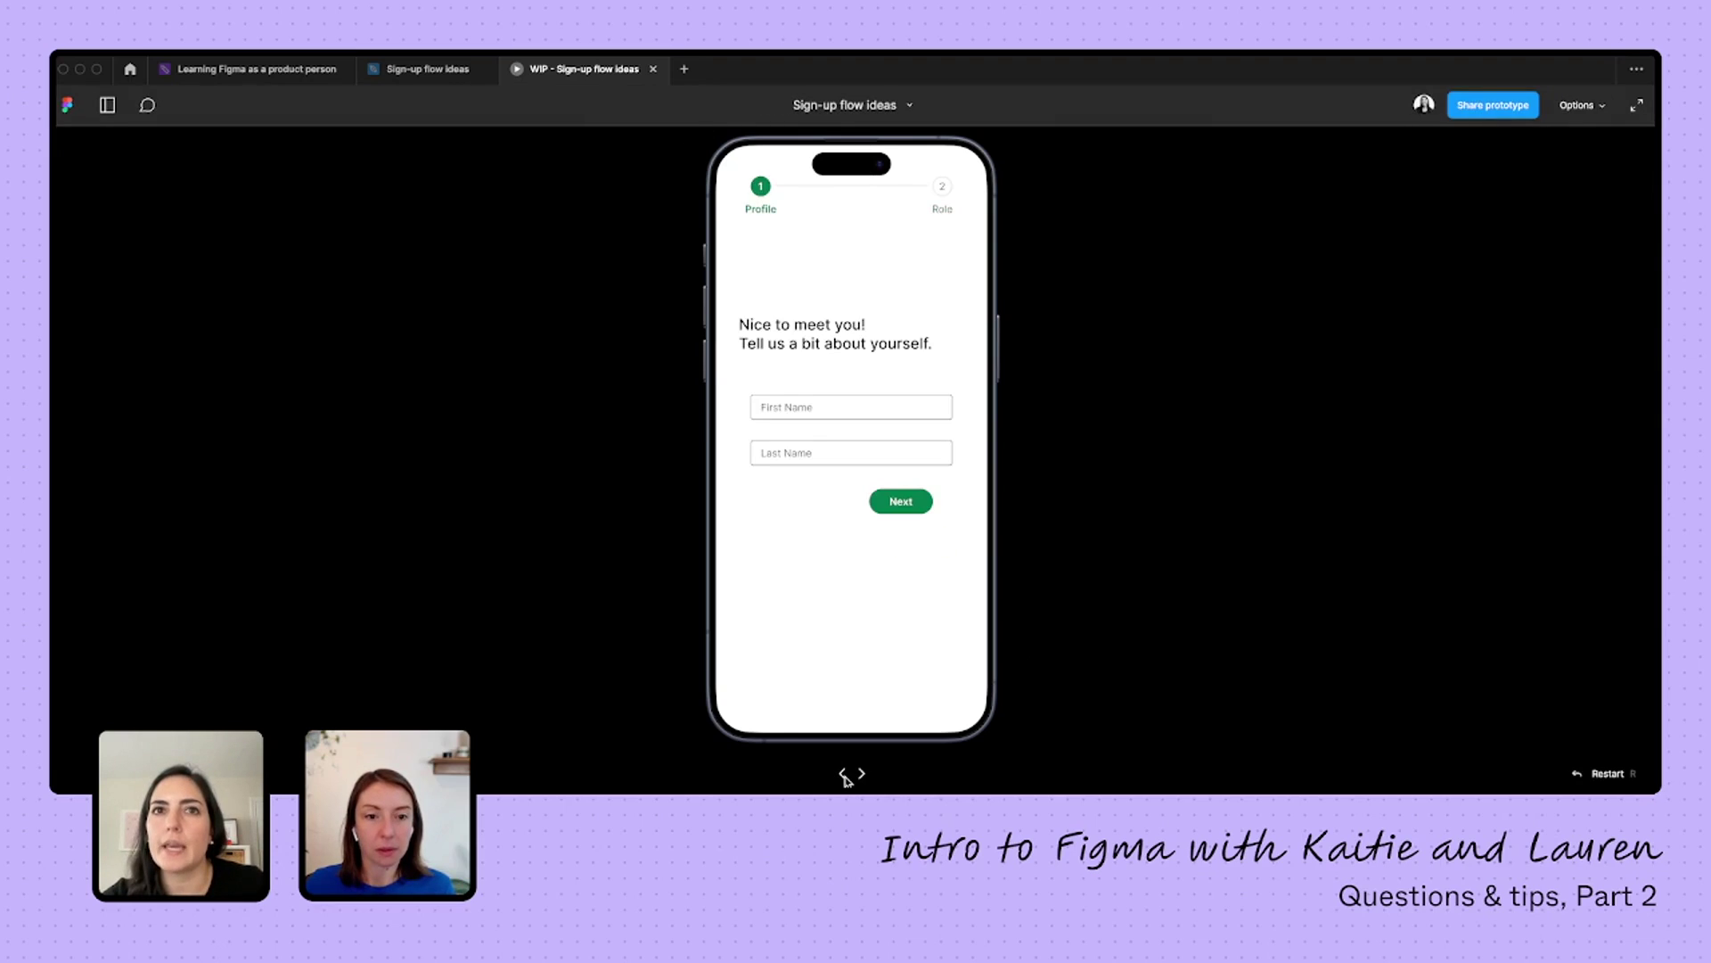
pyautogui.click(844, 775)
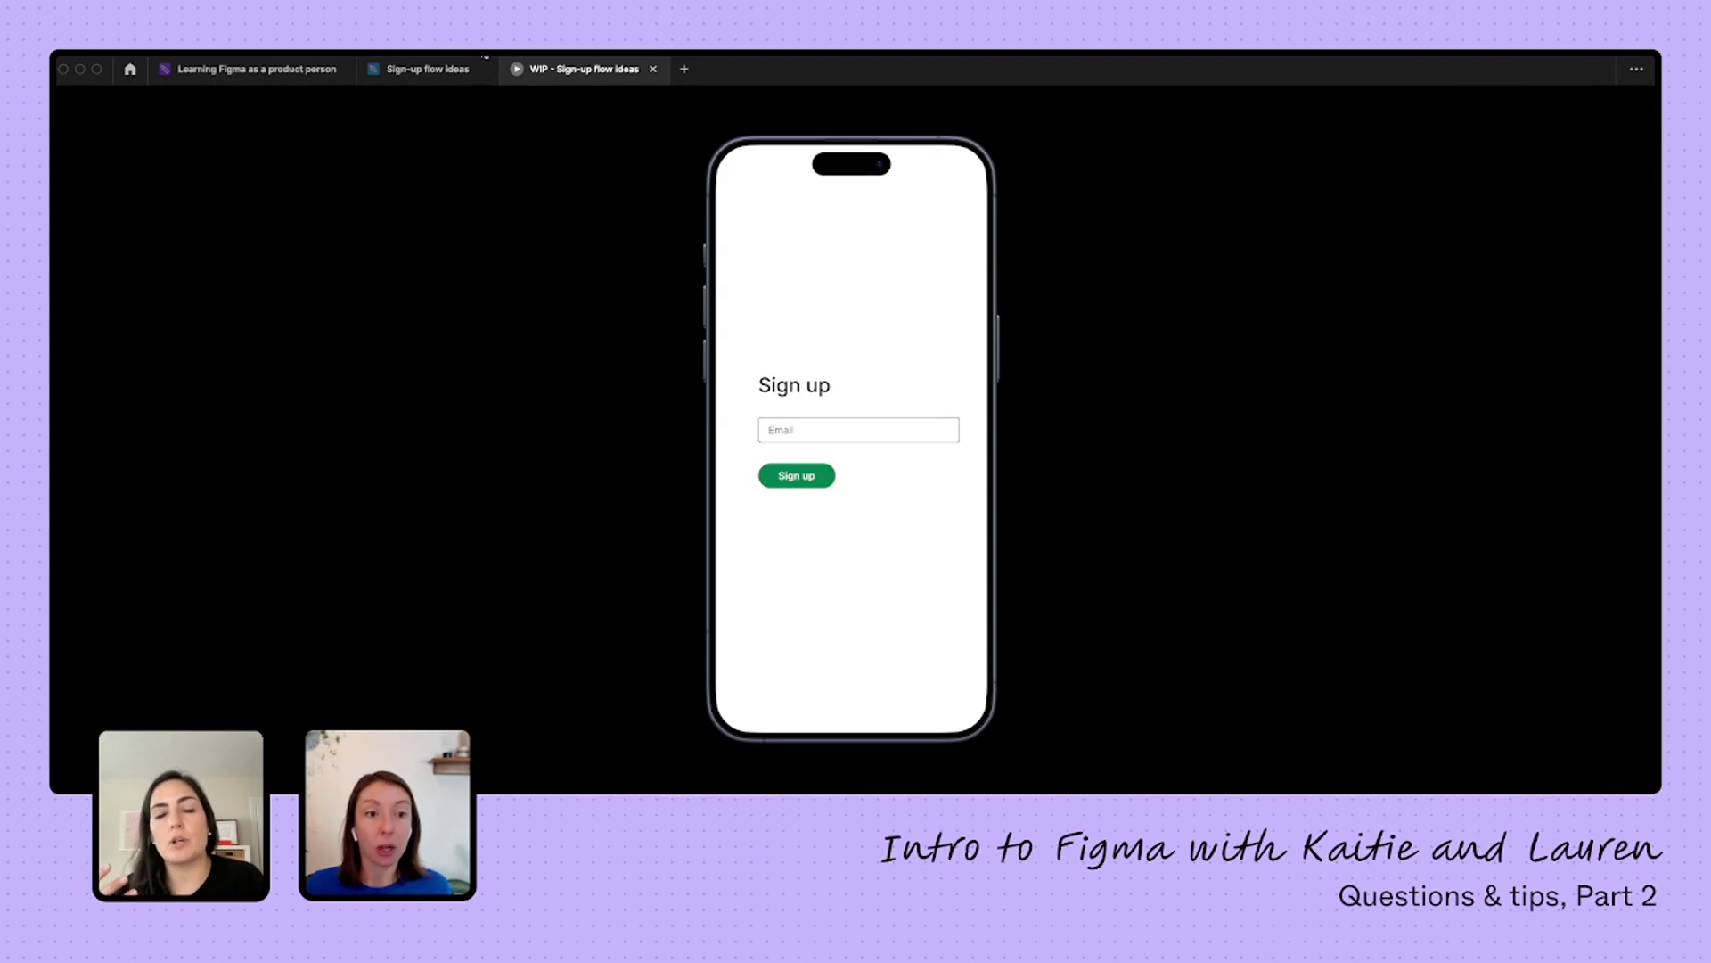
pyautogui.click(147, 104)
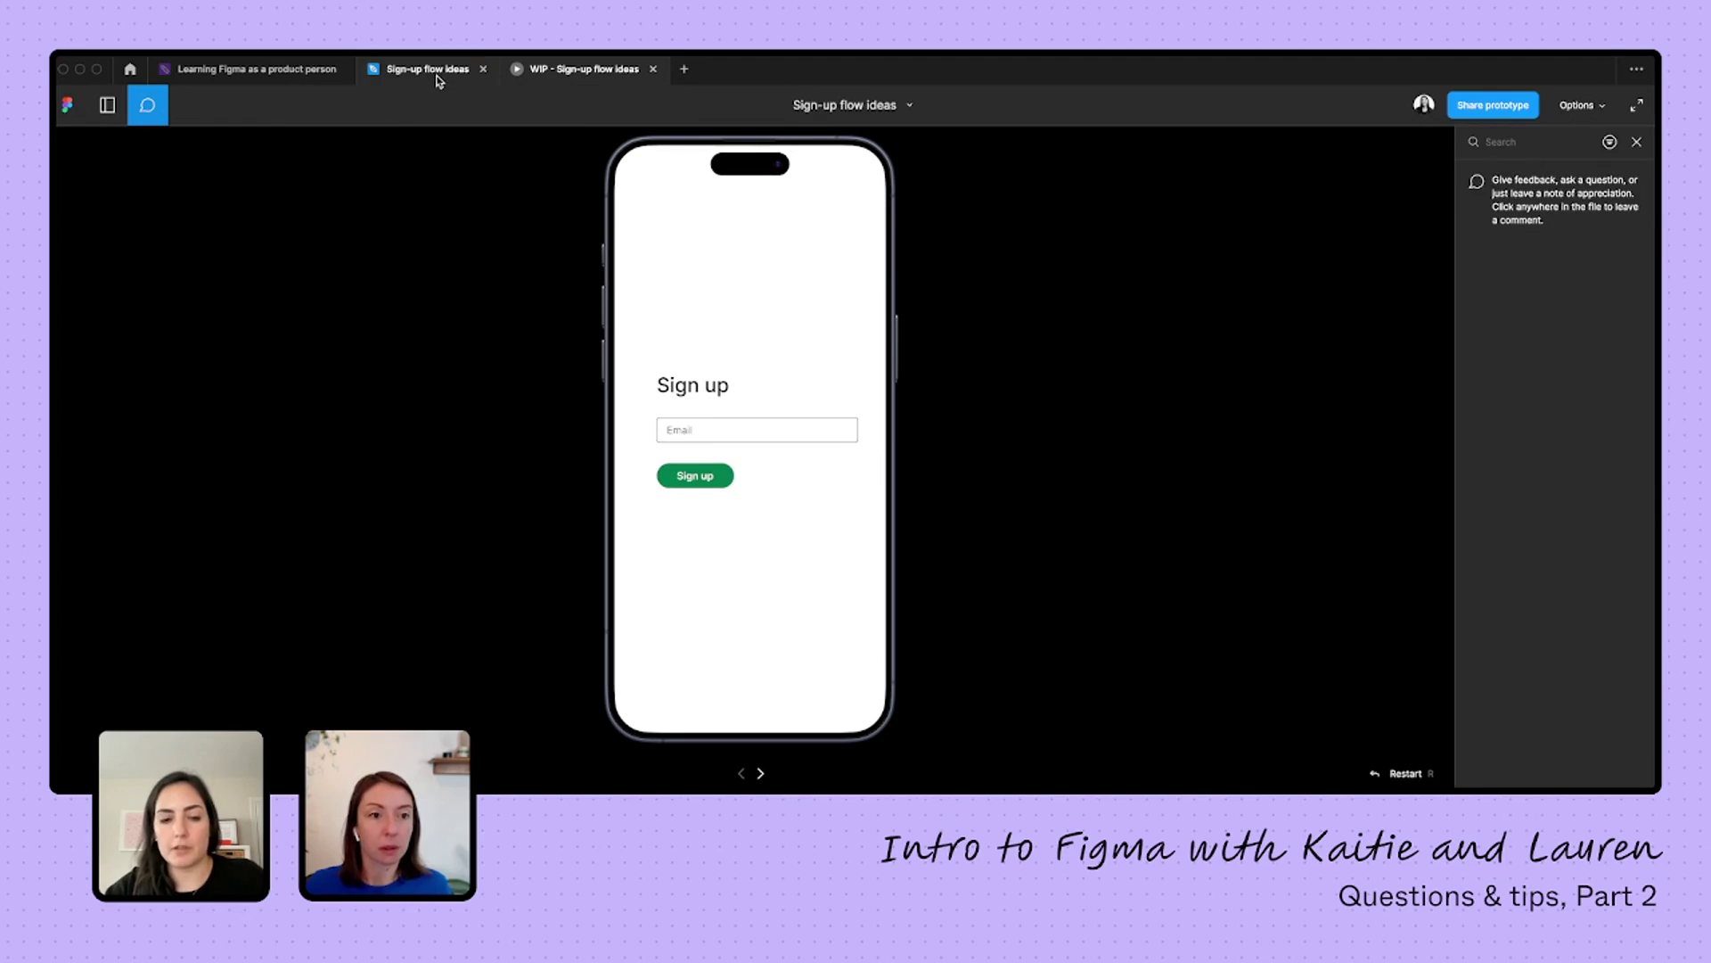
pyautogui.moveTo(438, 76)
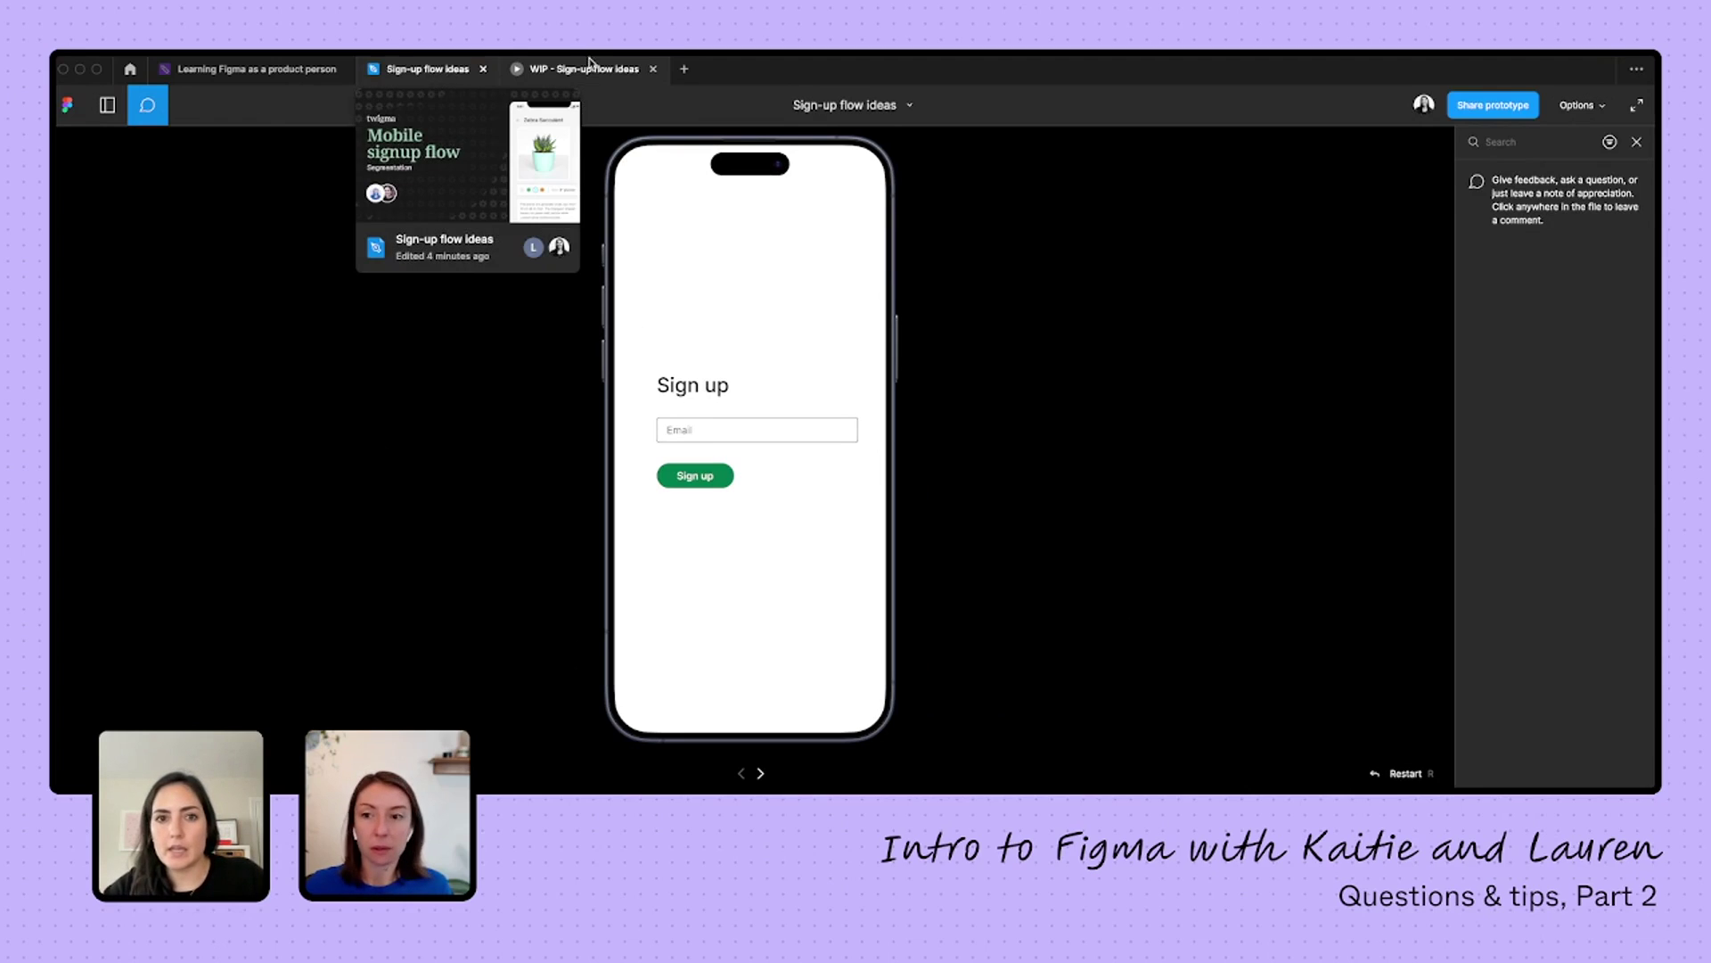
# - In the editor, rename the Flow 1 starting point on Sign up 1 to 'Segmented sign up flow'
pyautogui.click(441, 71)
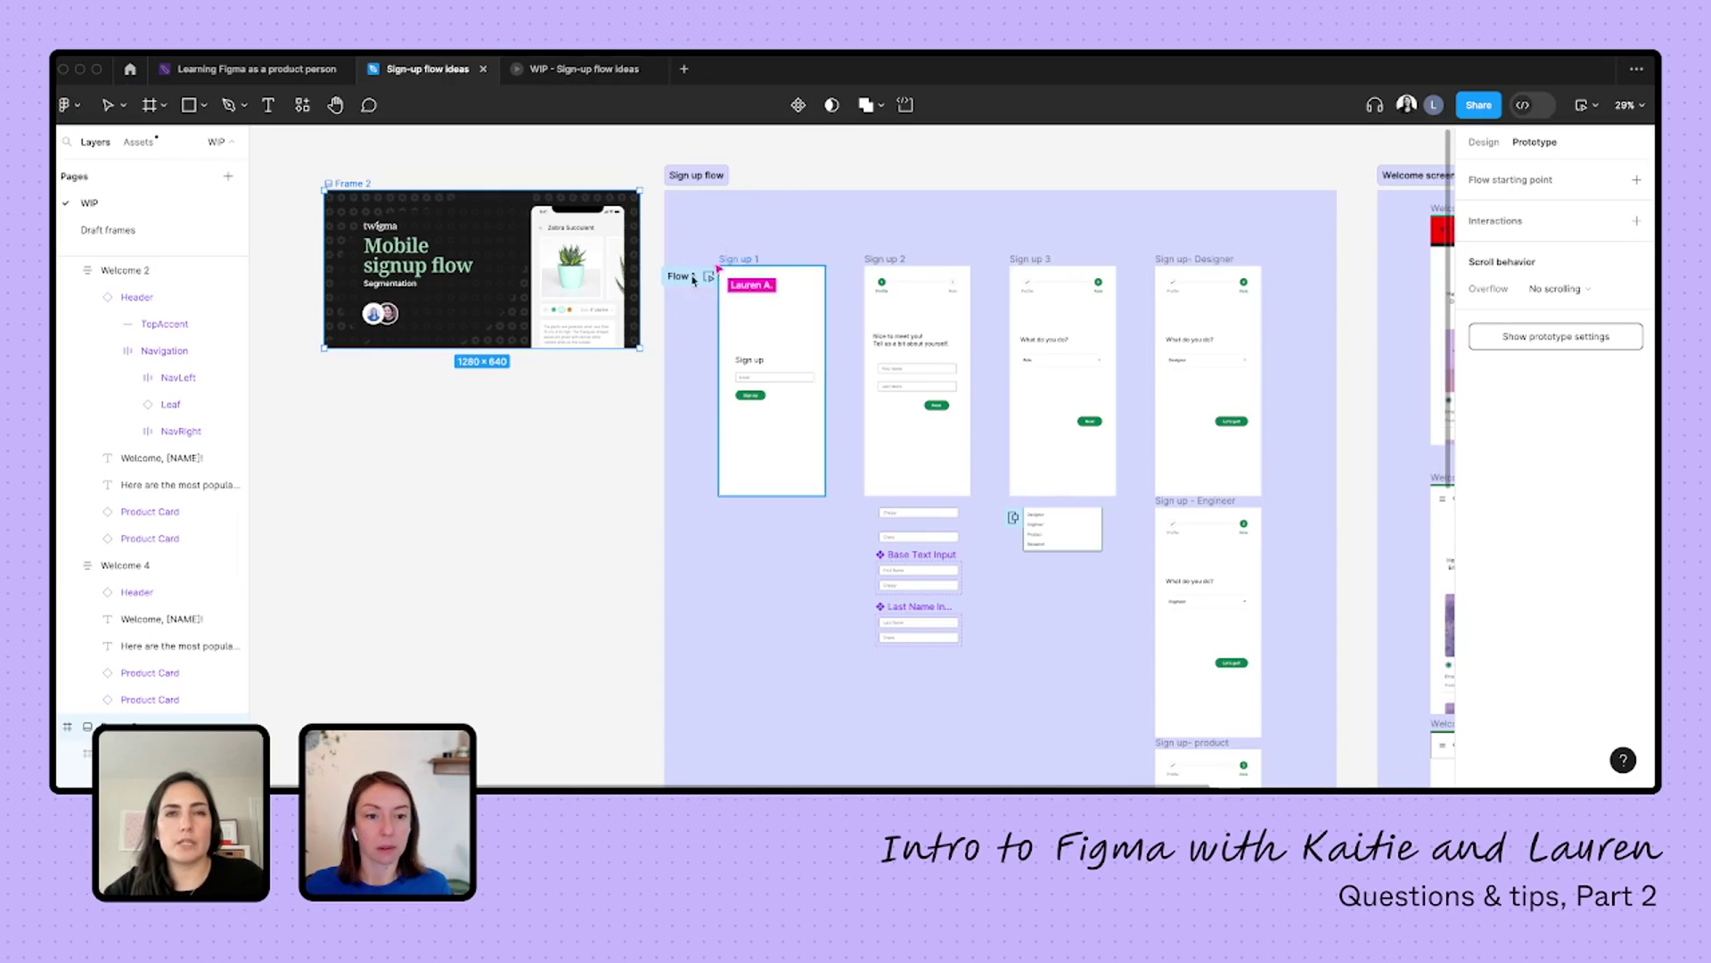
pyautogui.click(687, 278)
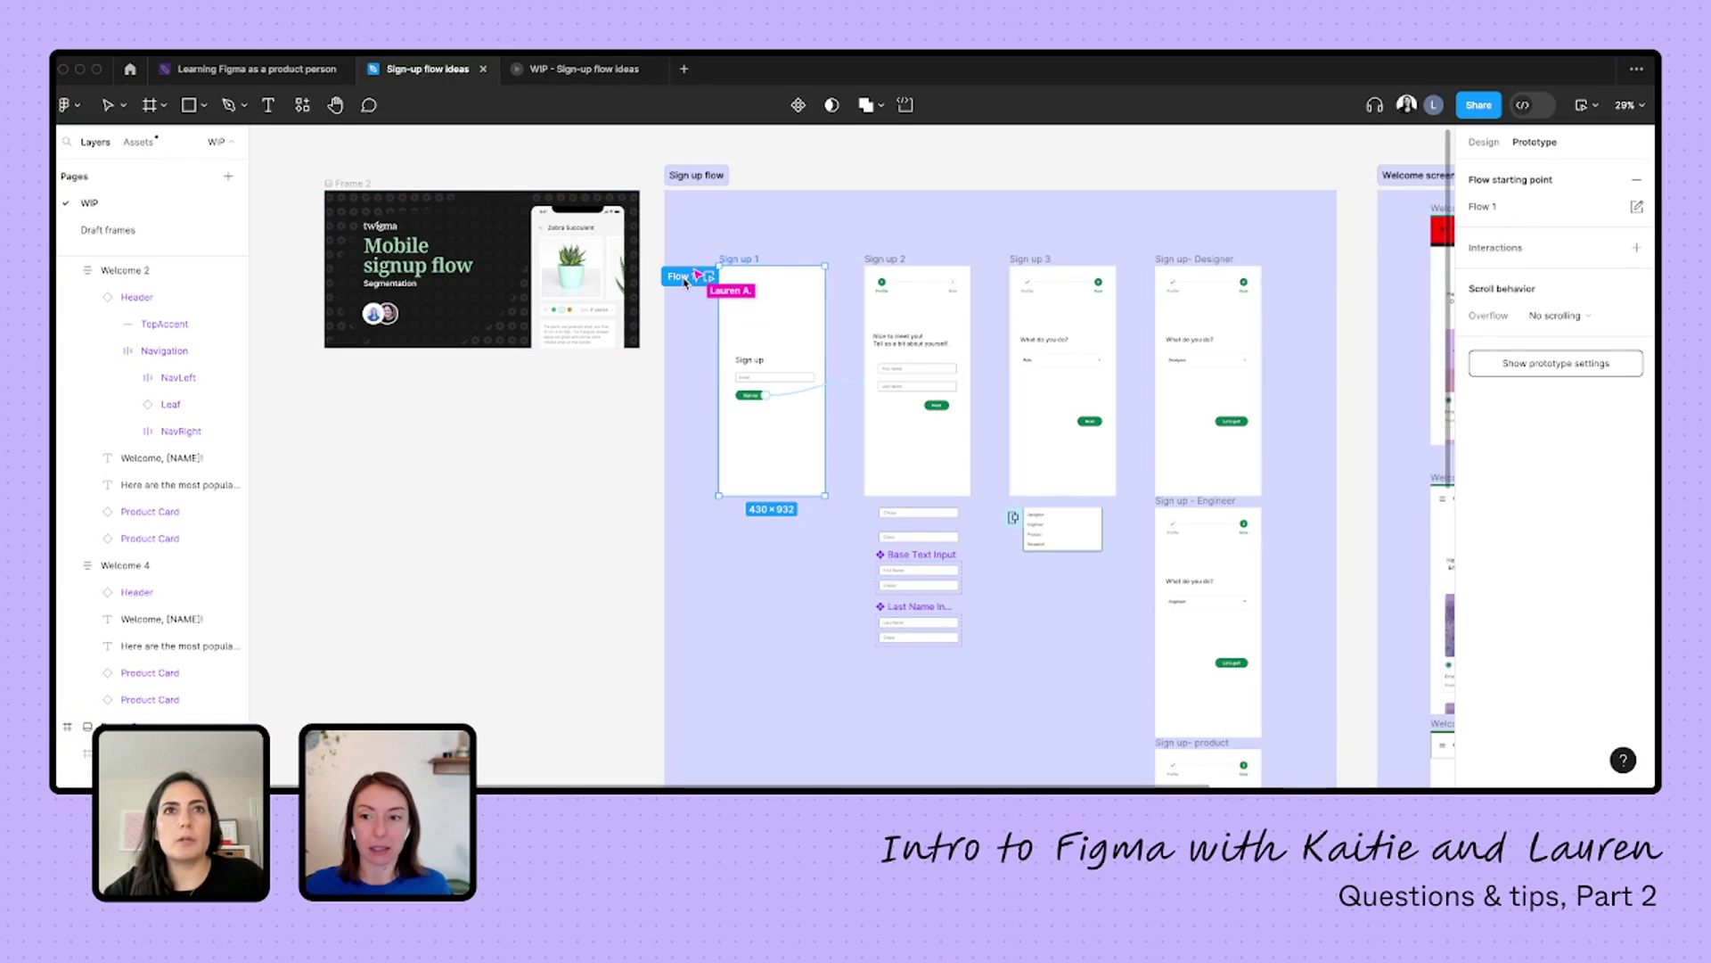
pyautogui.doubleClick(680, 278)
pyautogui.press('Return')
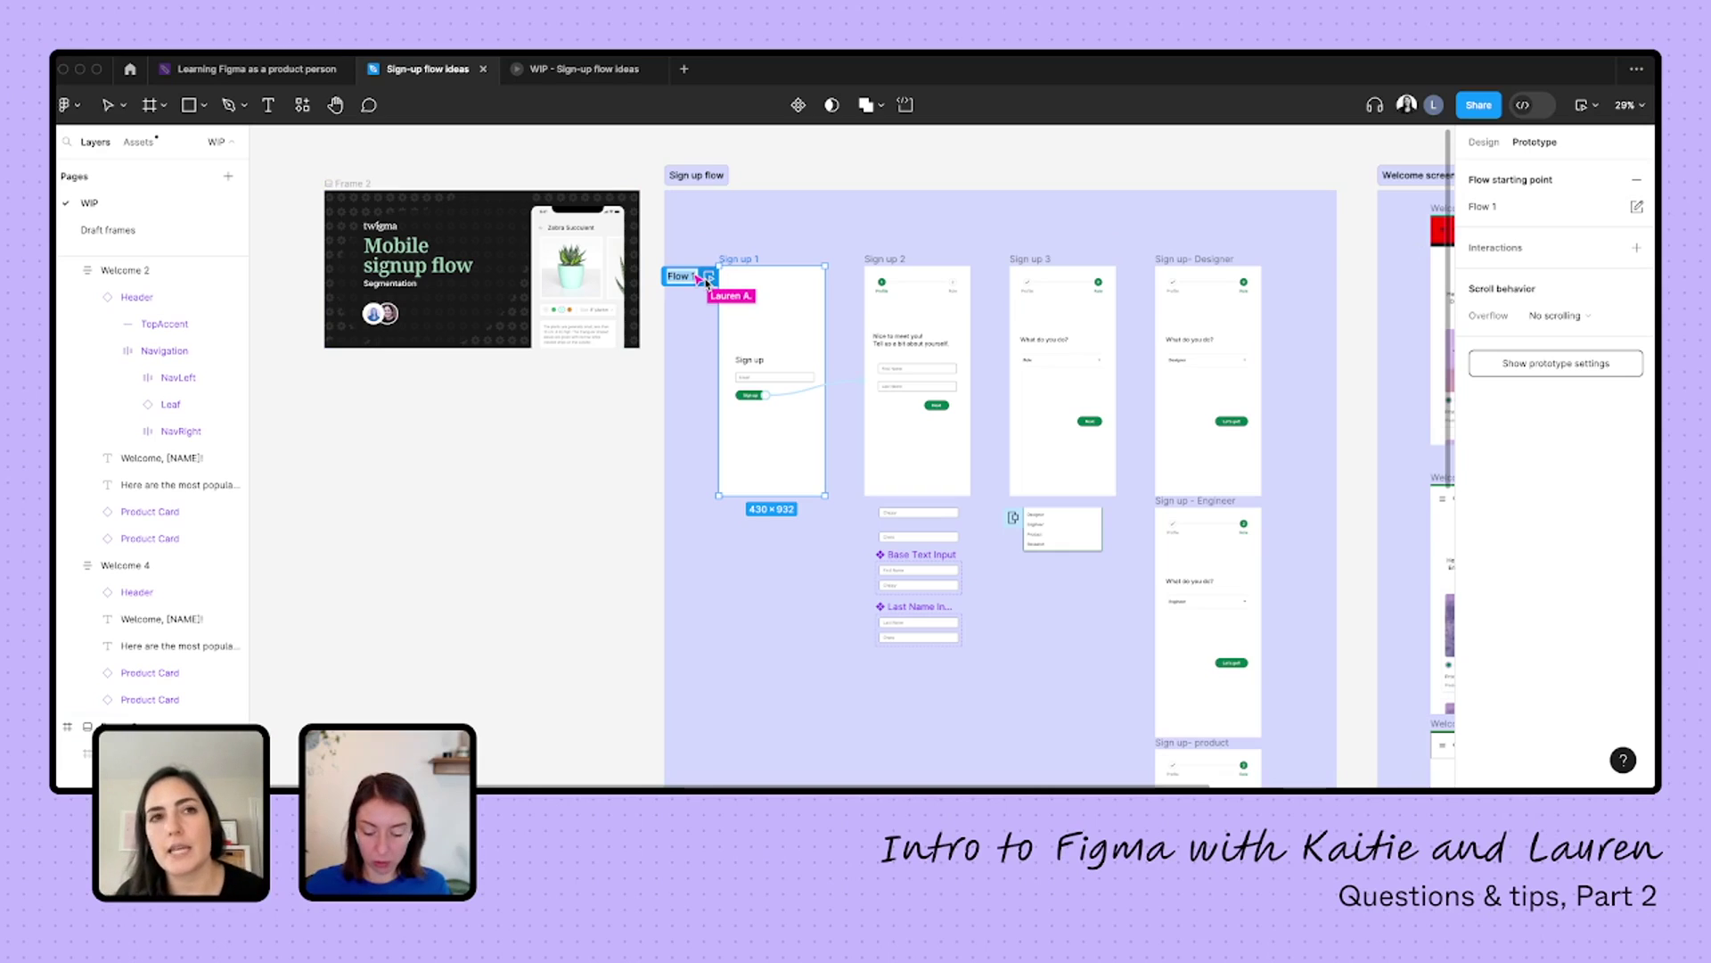
pyautogui.write('Segmented sign u')
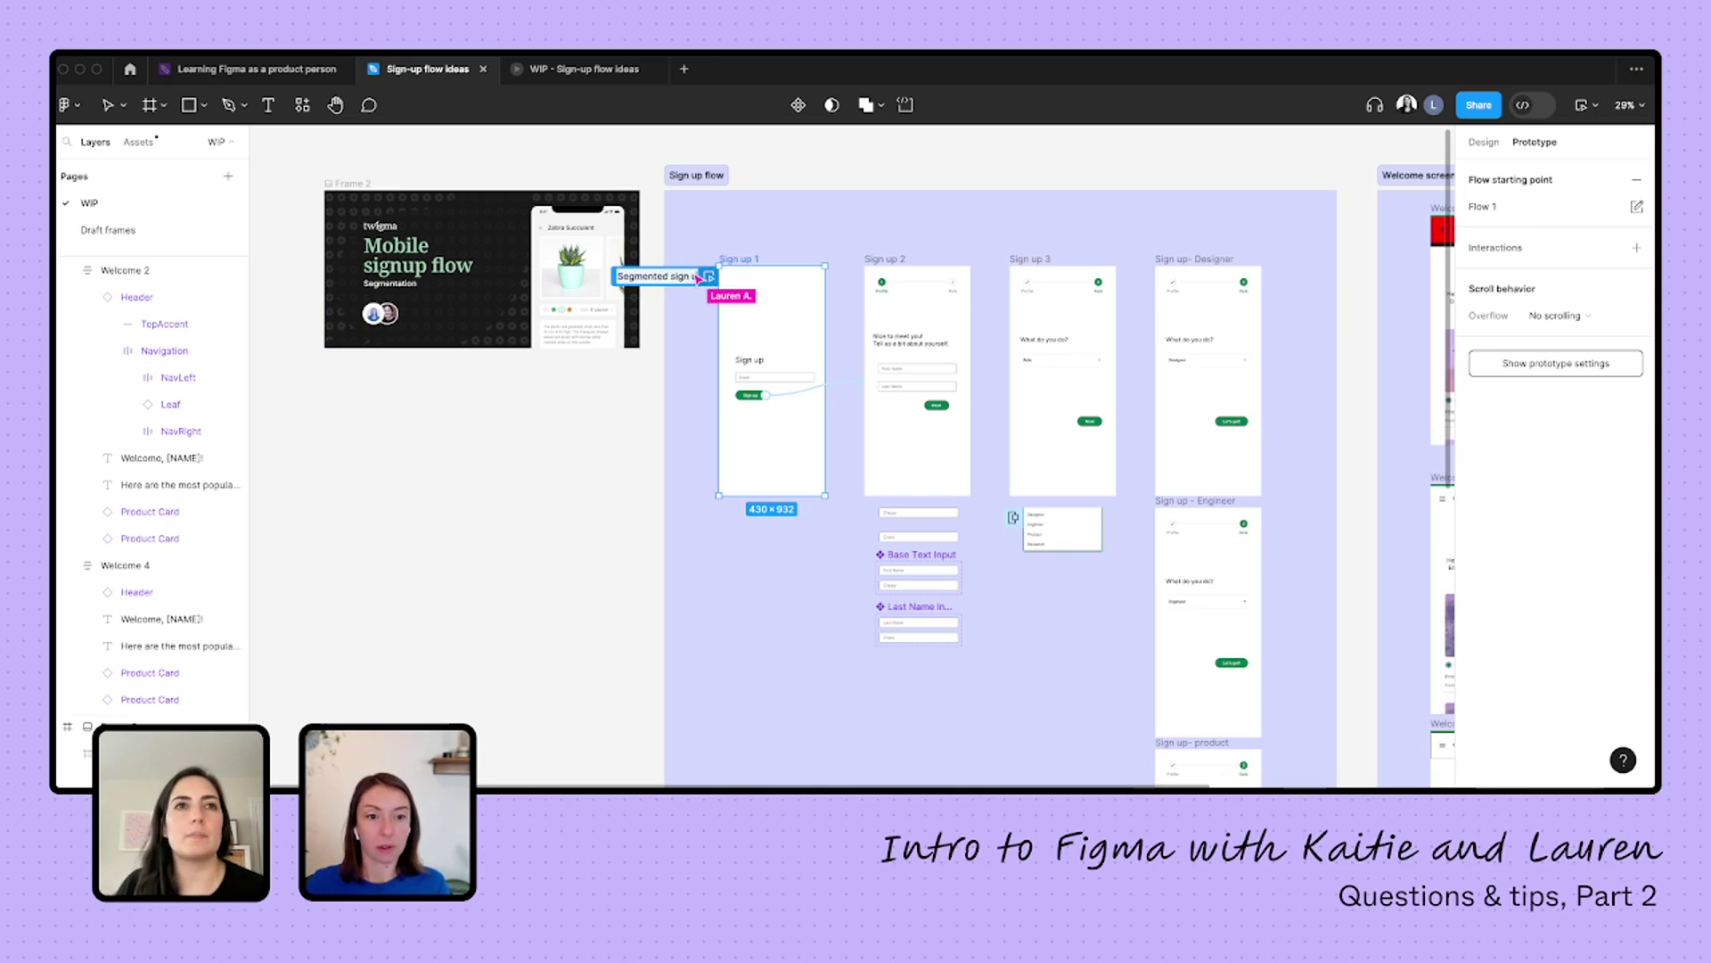
pyautogui.write('p flow')
pyautogui.press('Return')
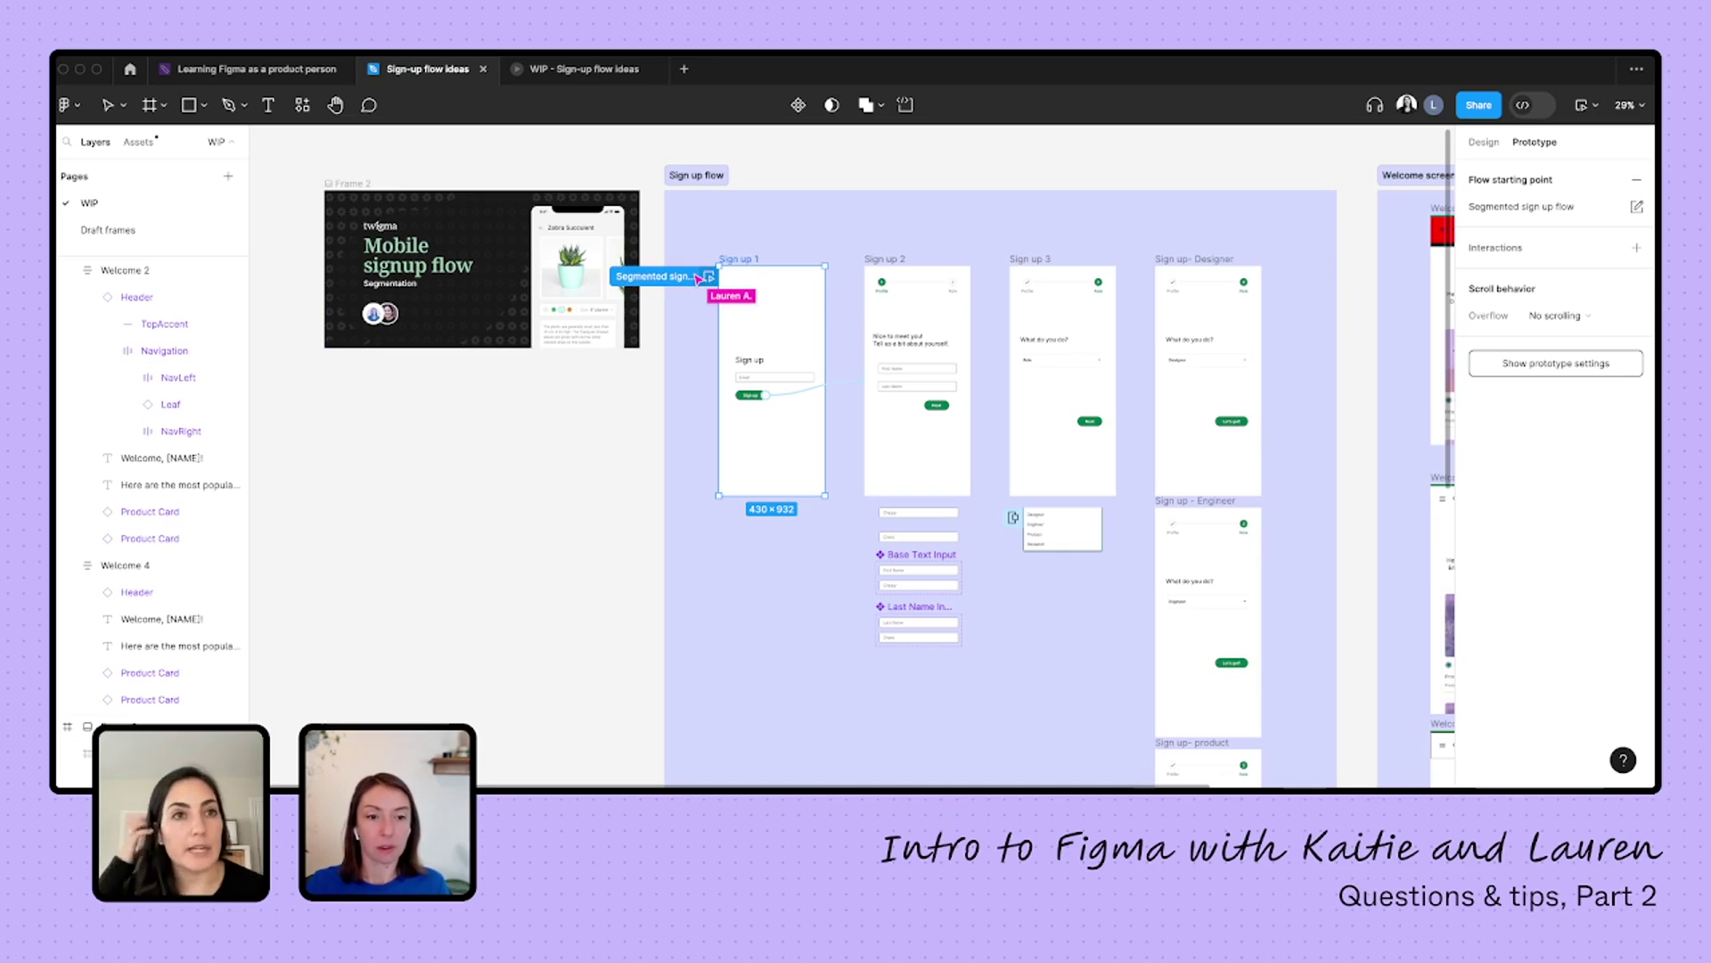
# - Add the description "This is what we're sharing!!!" to the Segmented sign up flow starting point
pyautogui.click(1637, 208)
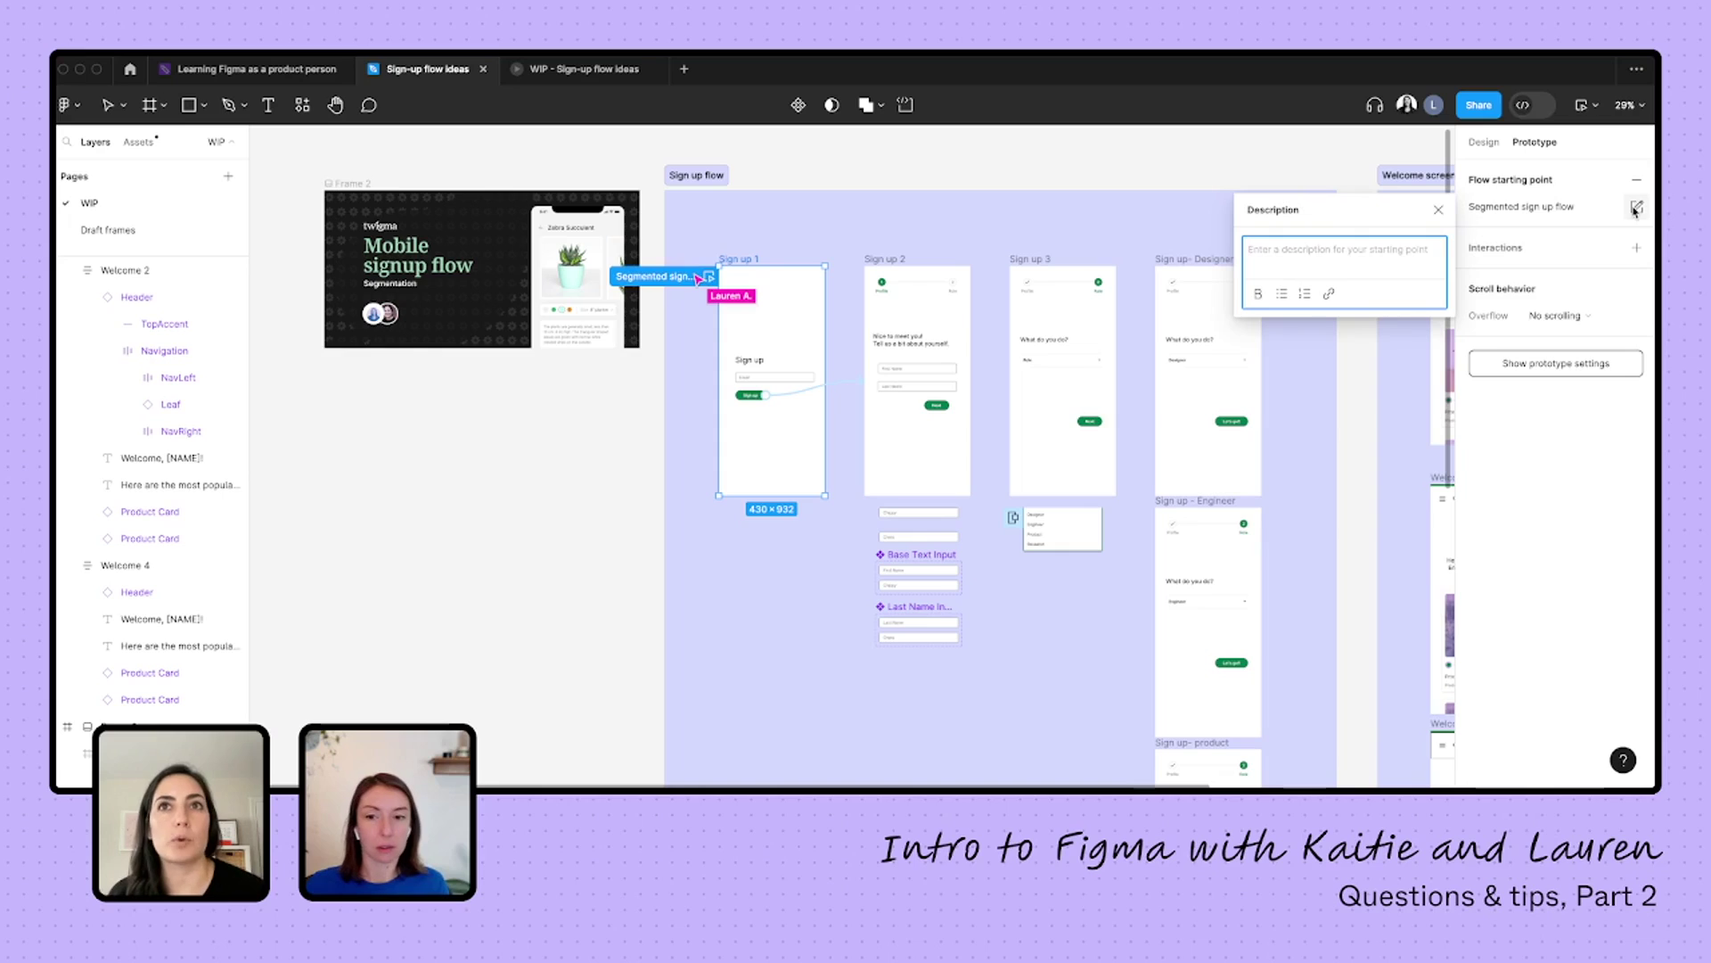
pyautogui.click(1526, 225)
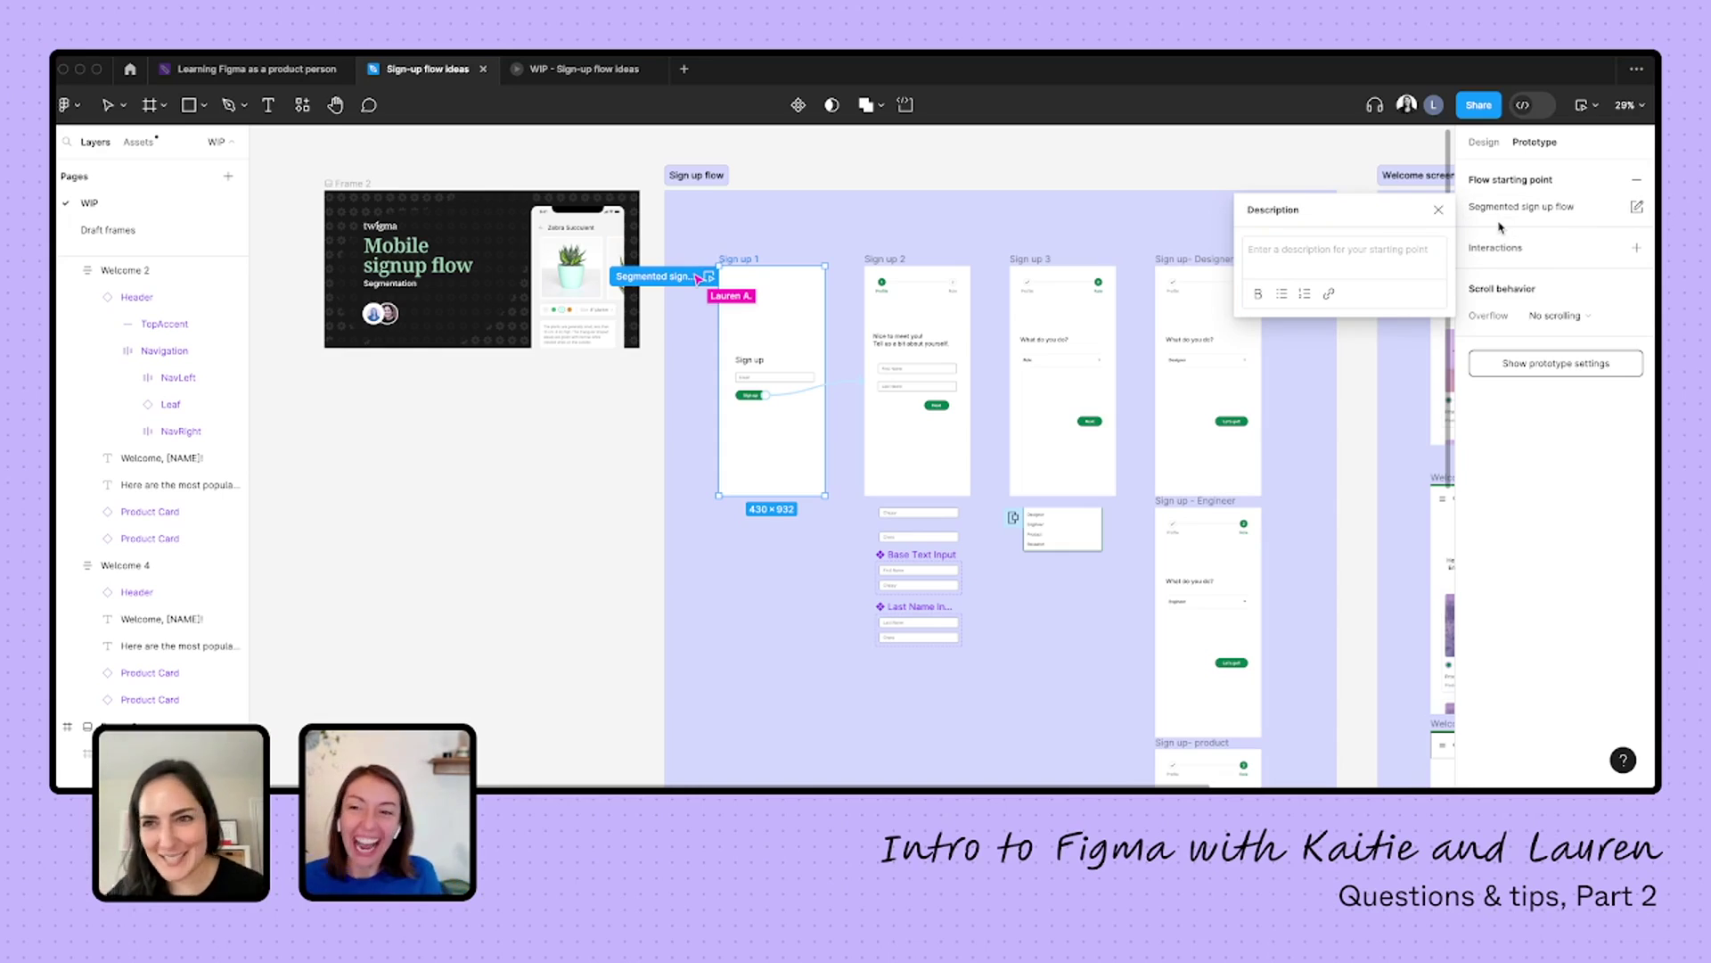
pyautogui.click(1637, 207)
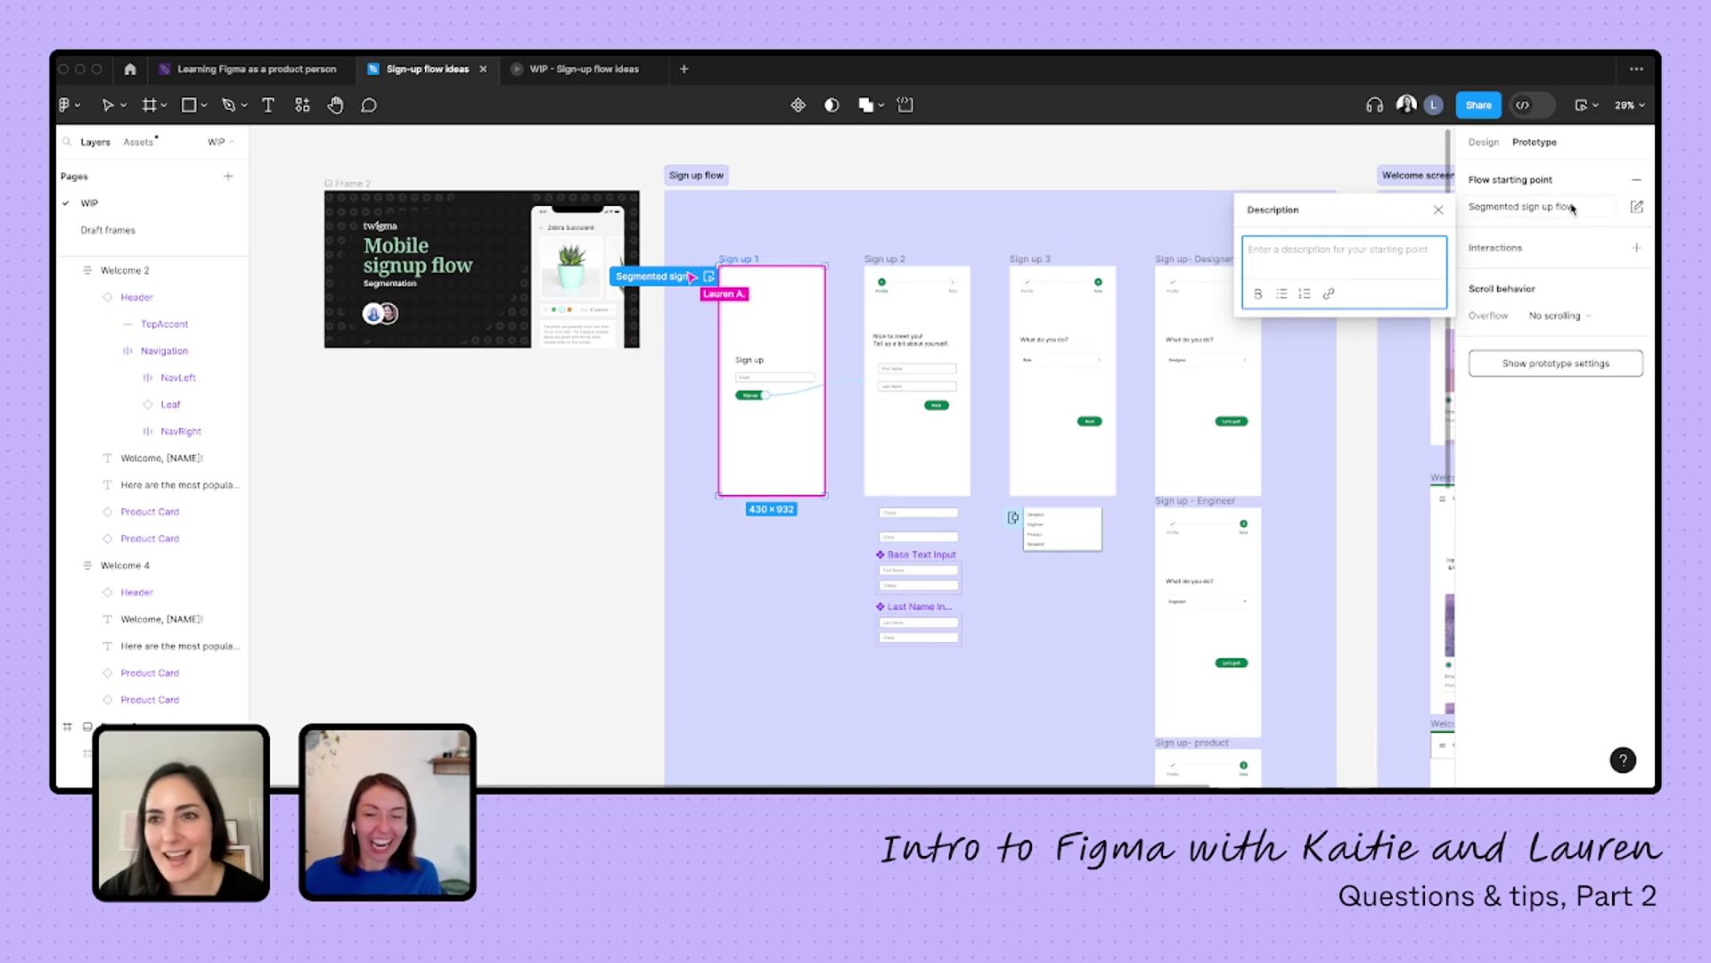
pyautogui.click(1637, 207)
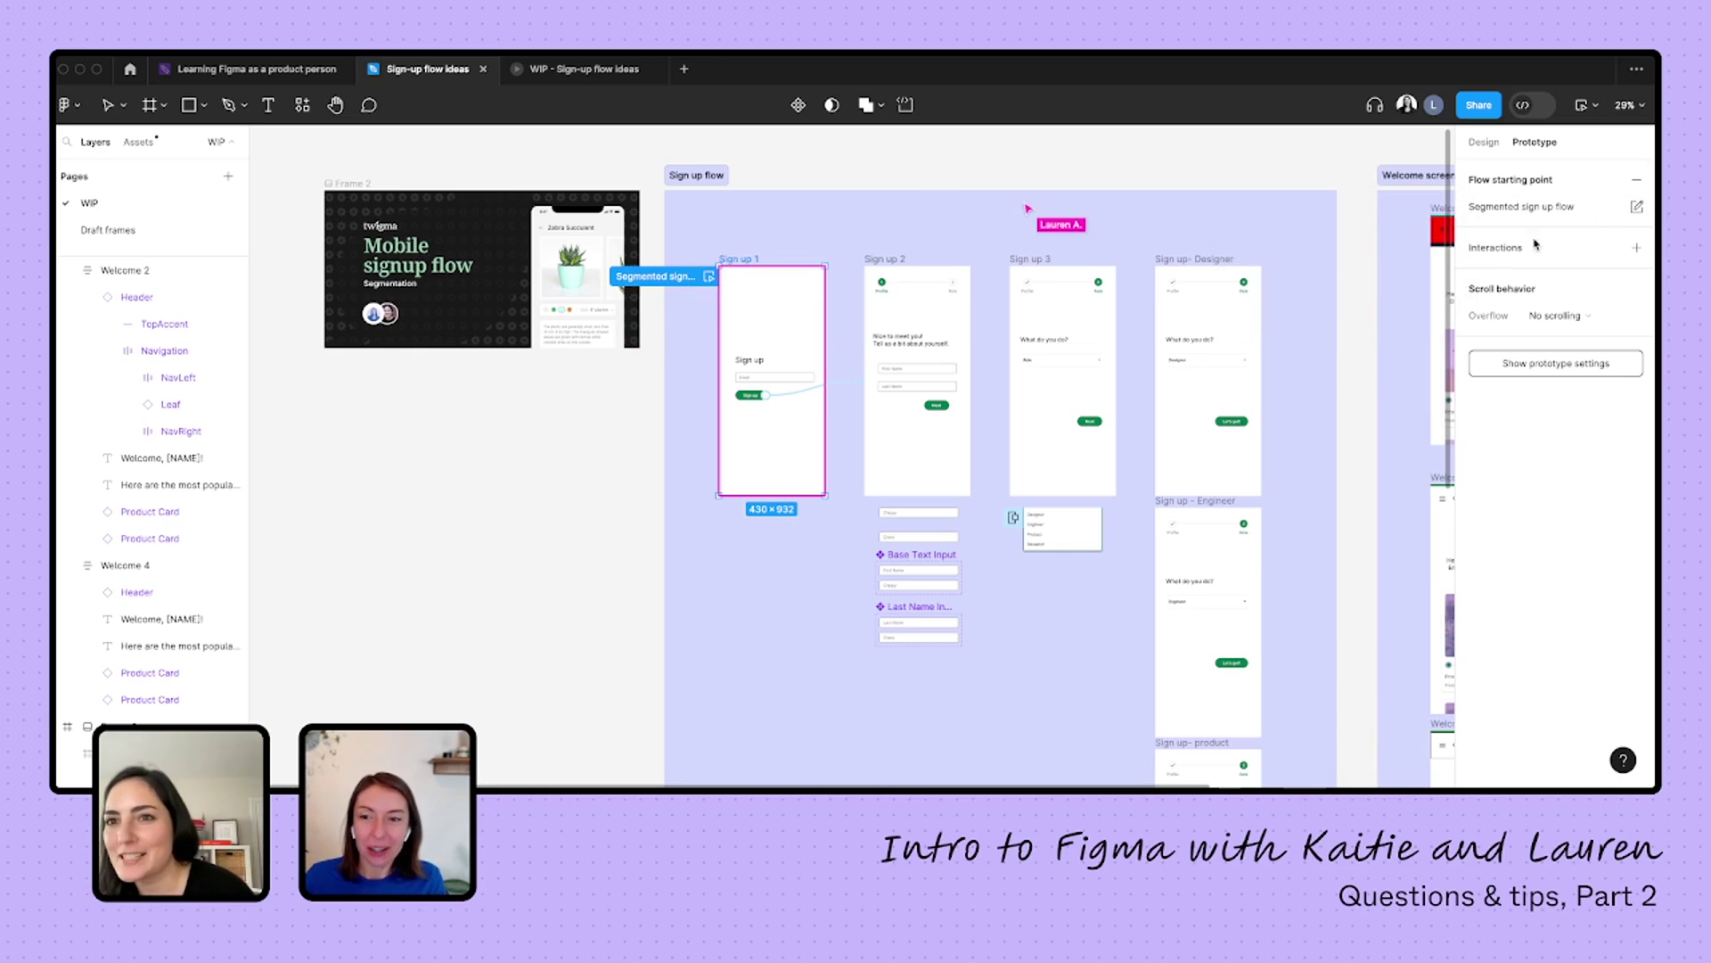
pyautogui.click(1638, 208)
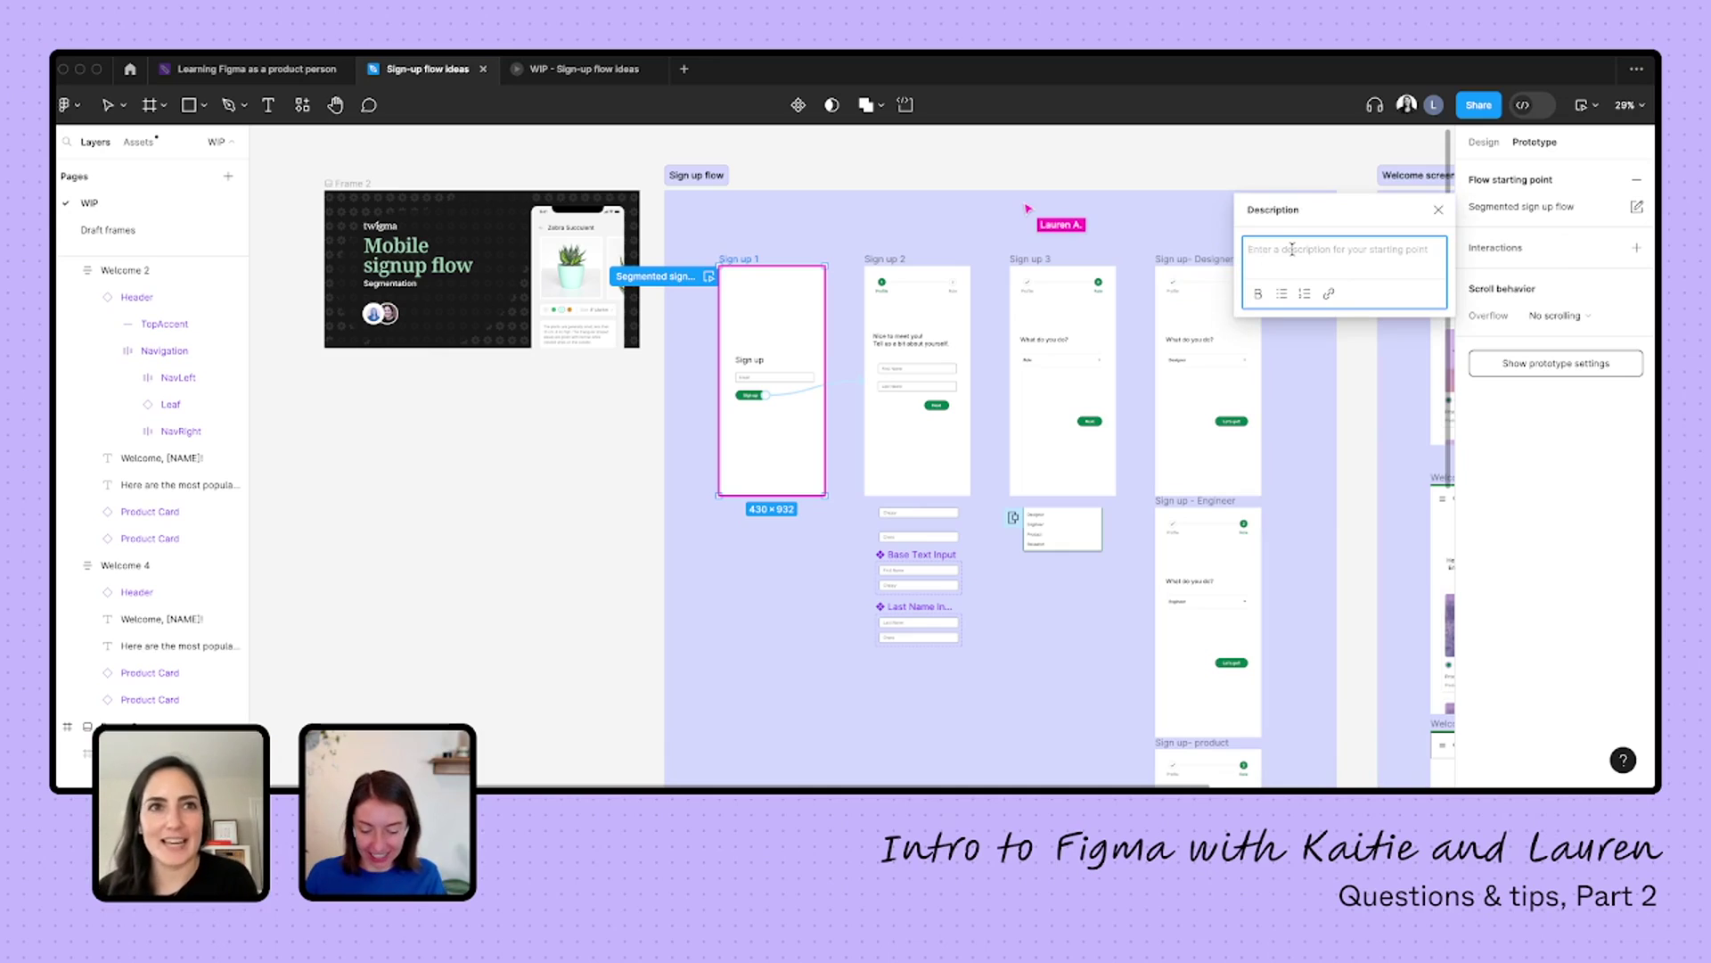
pyautogui.write("This is what we're sharing!!!")
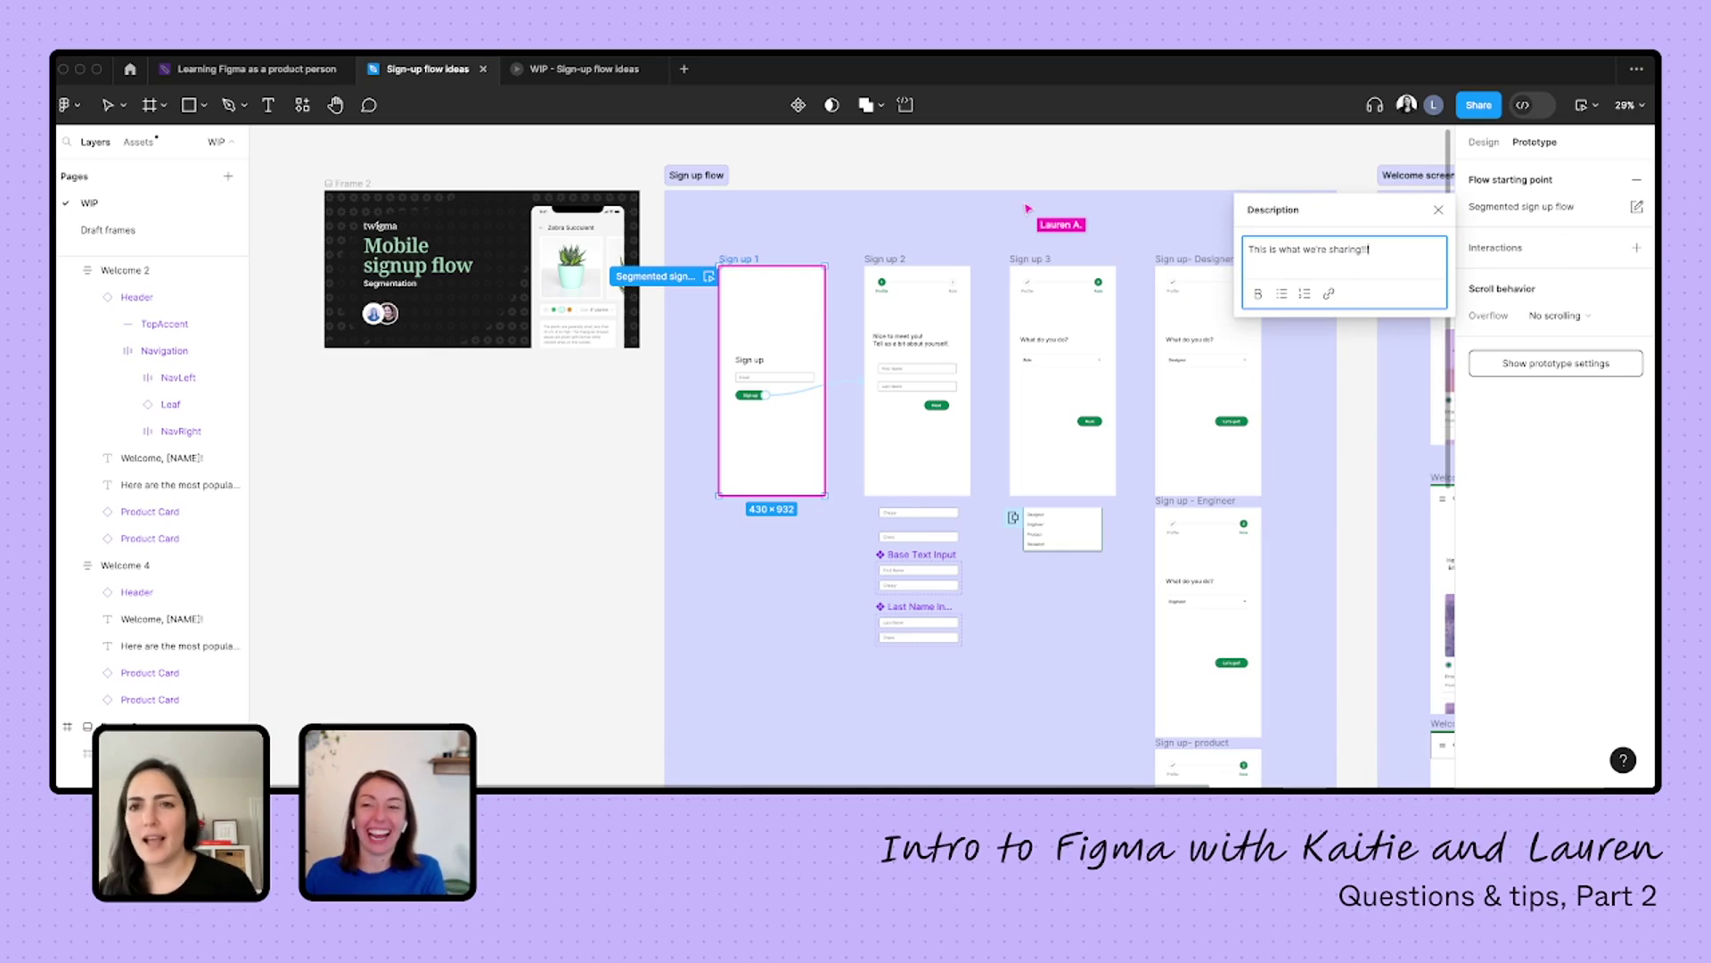
pyautogui.click(1584, 258)
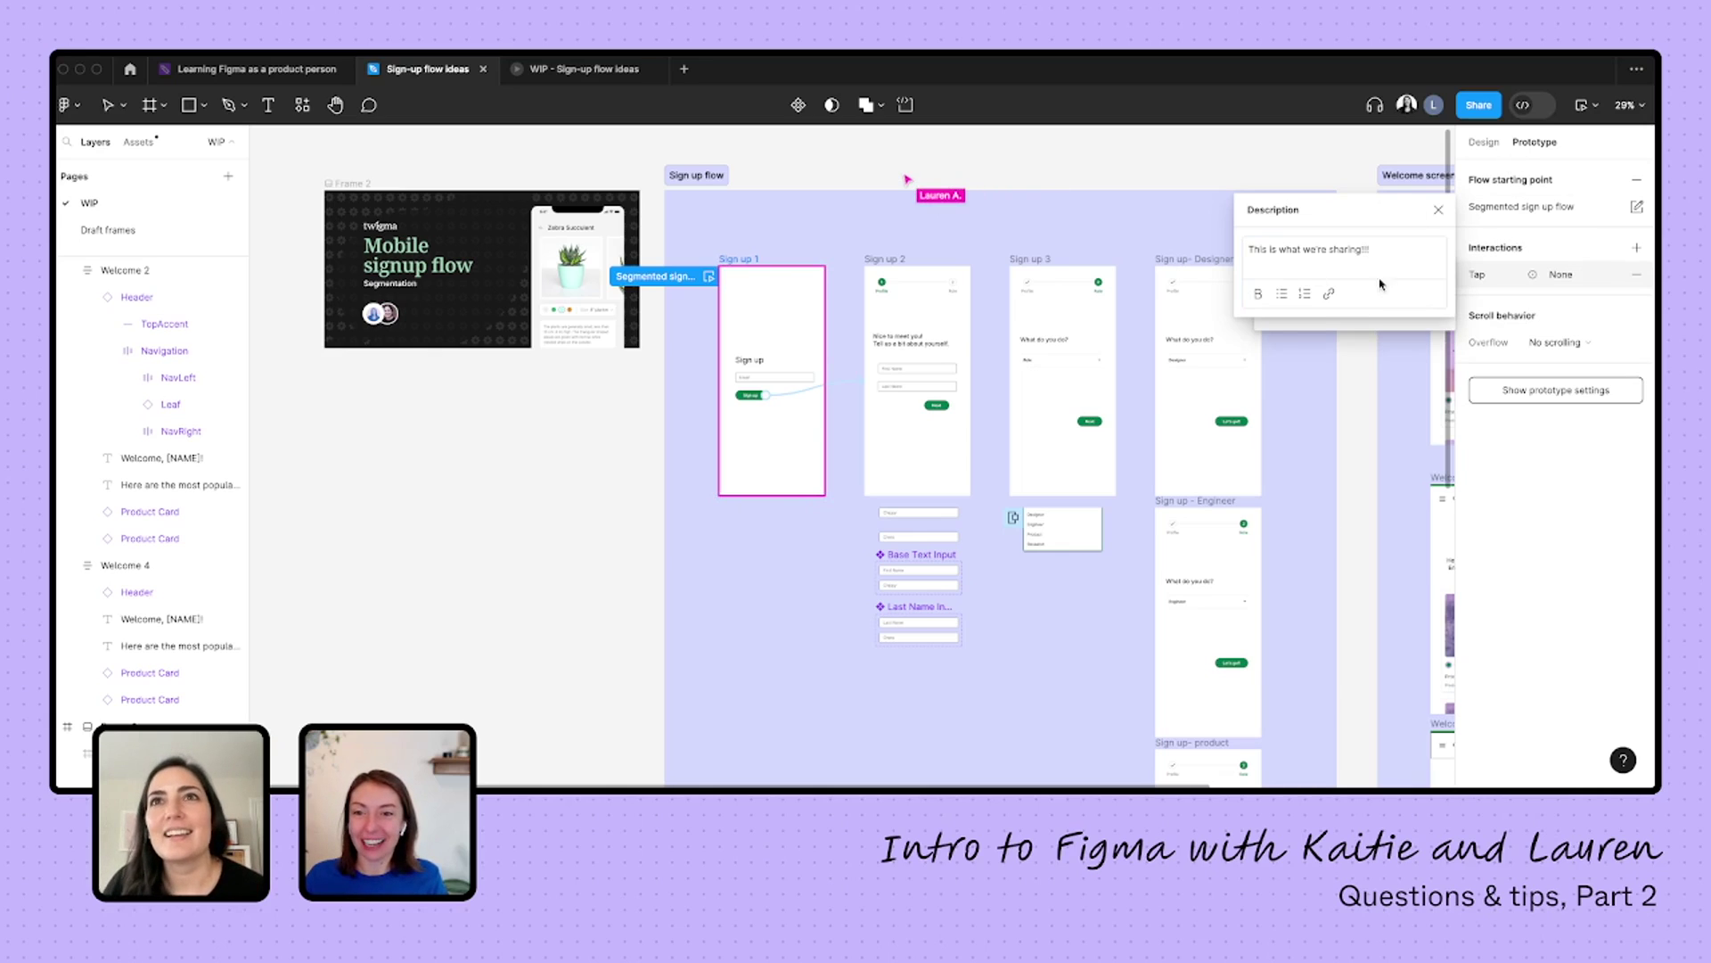
pyautogui.press('Escape')
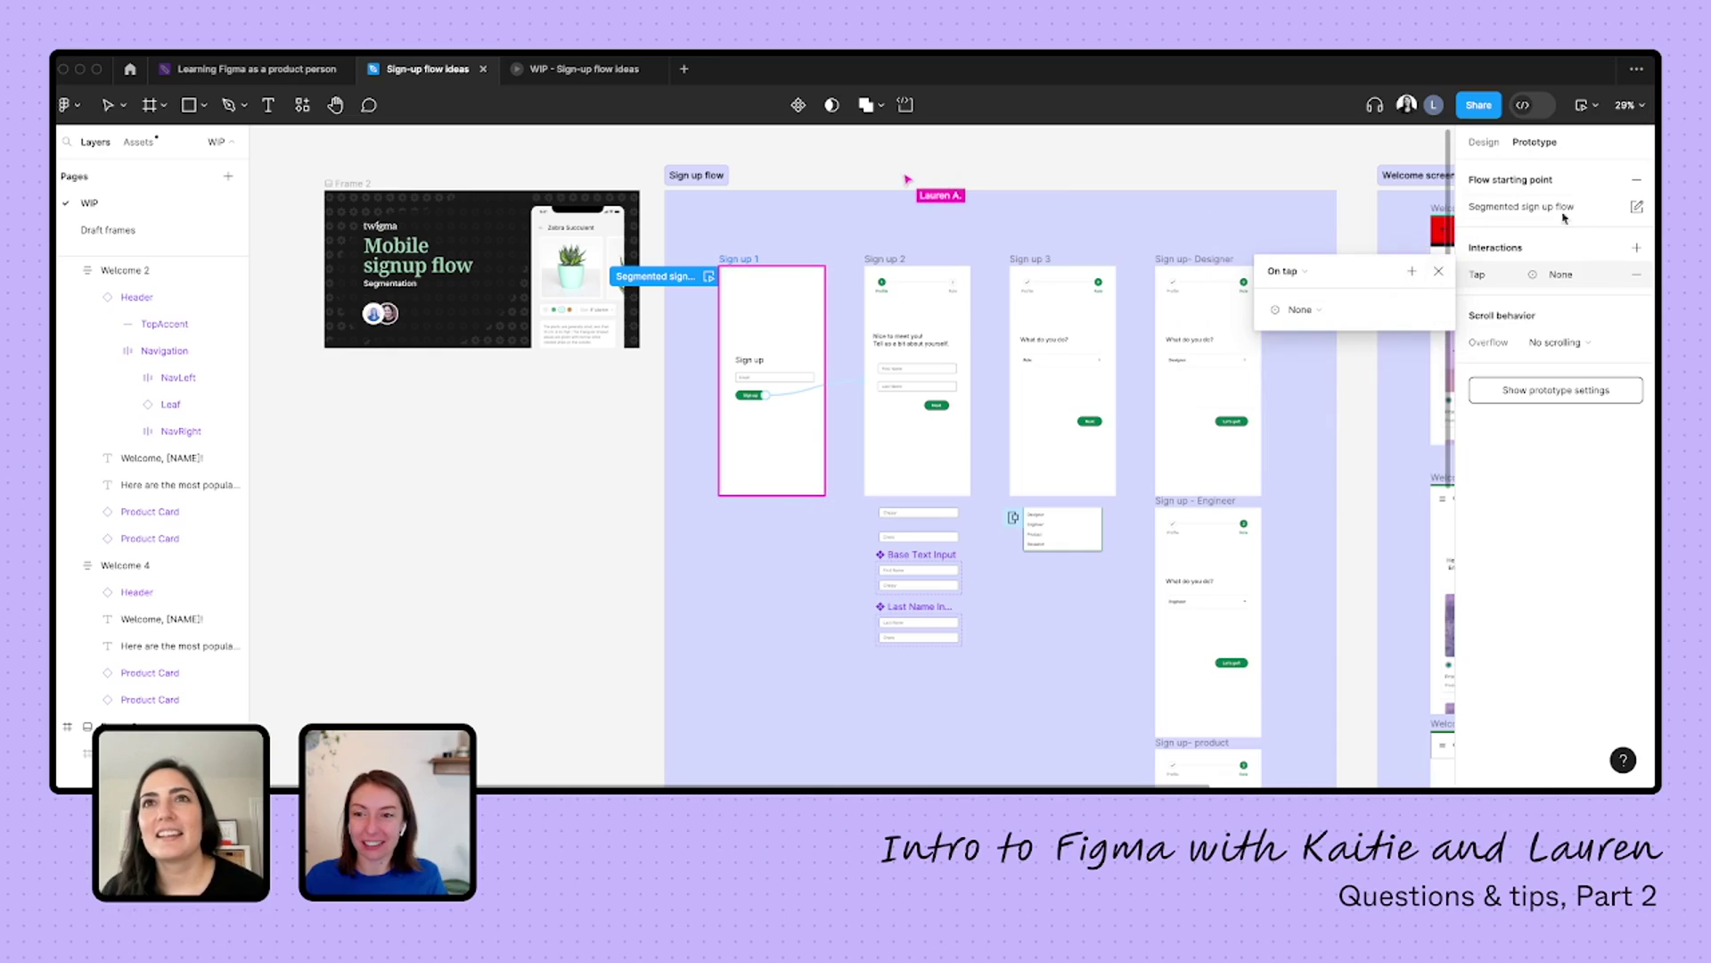
pyautogui.click(1636, 207)
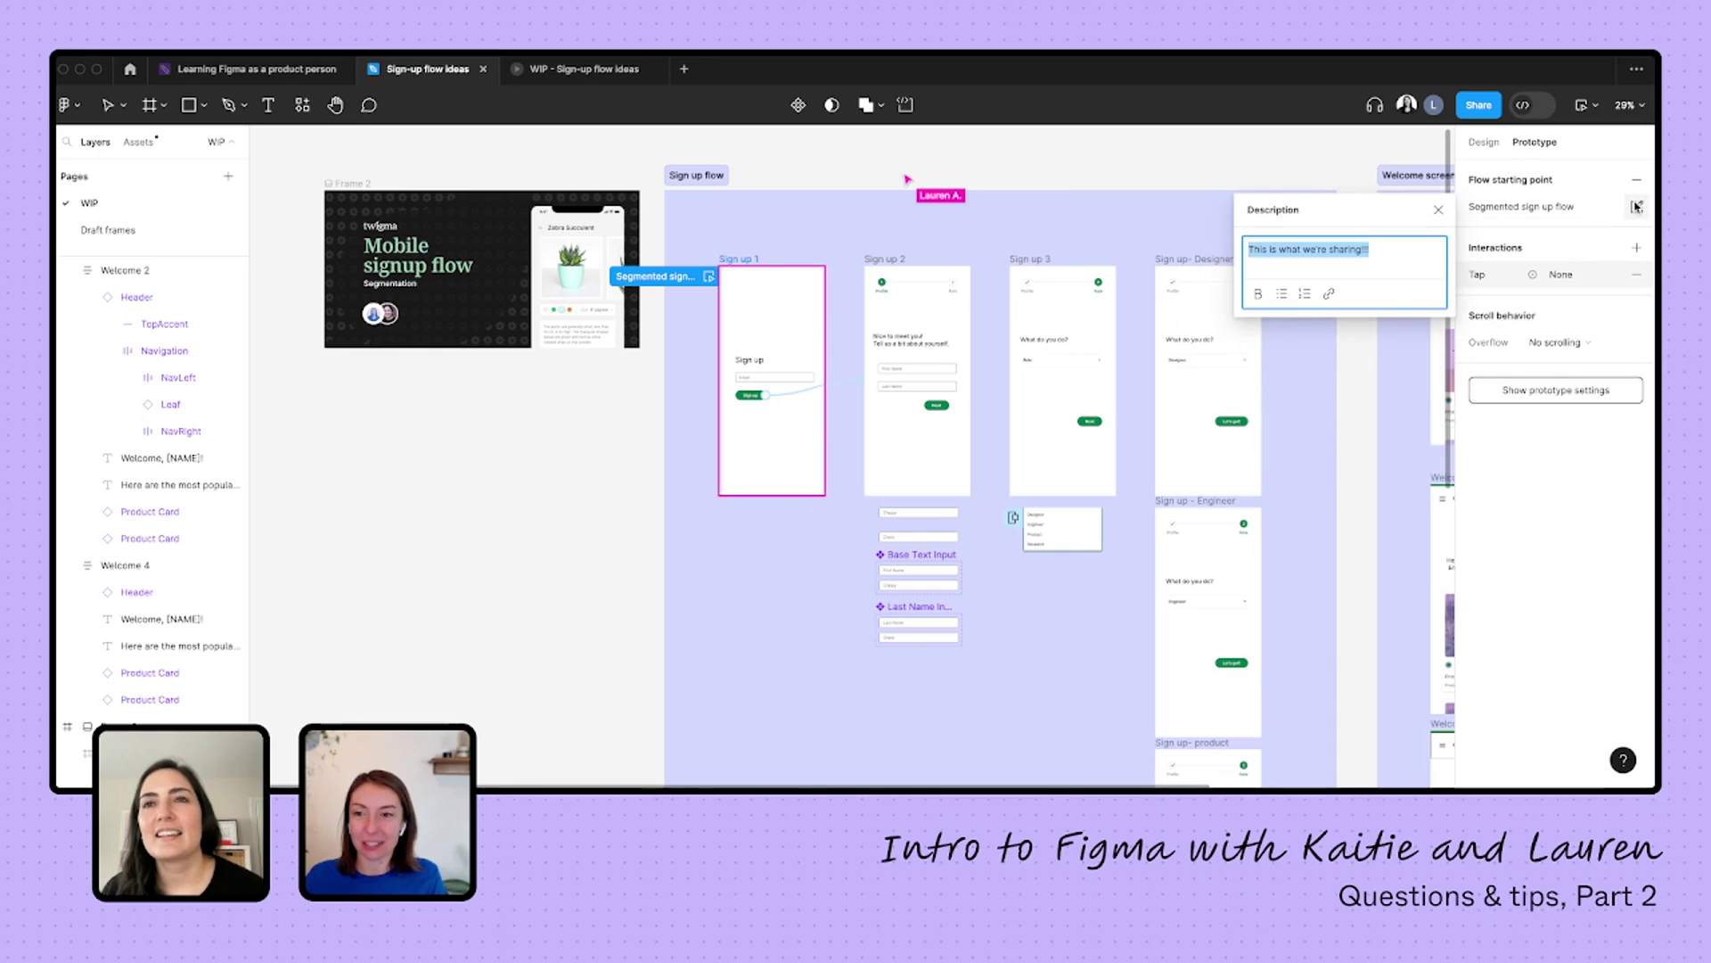
pyautogui.click(1437, 212)
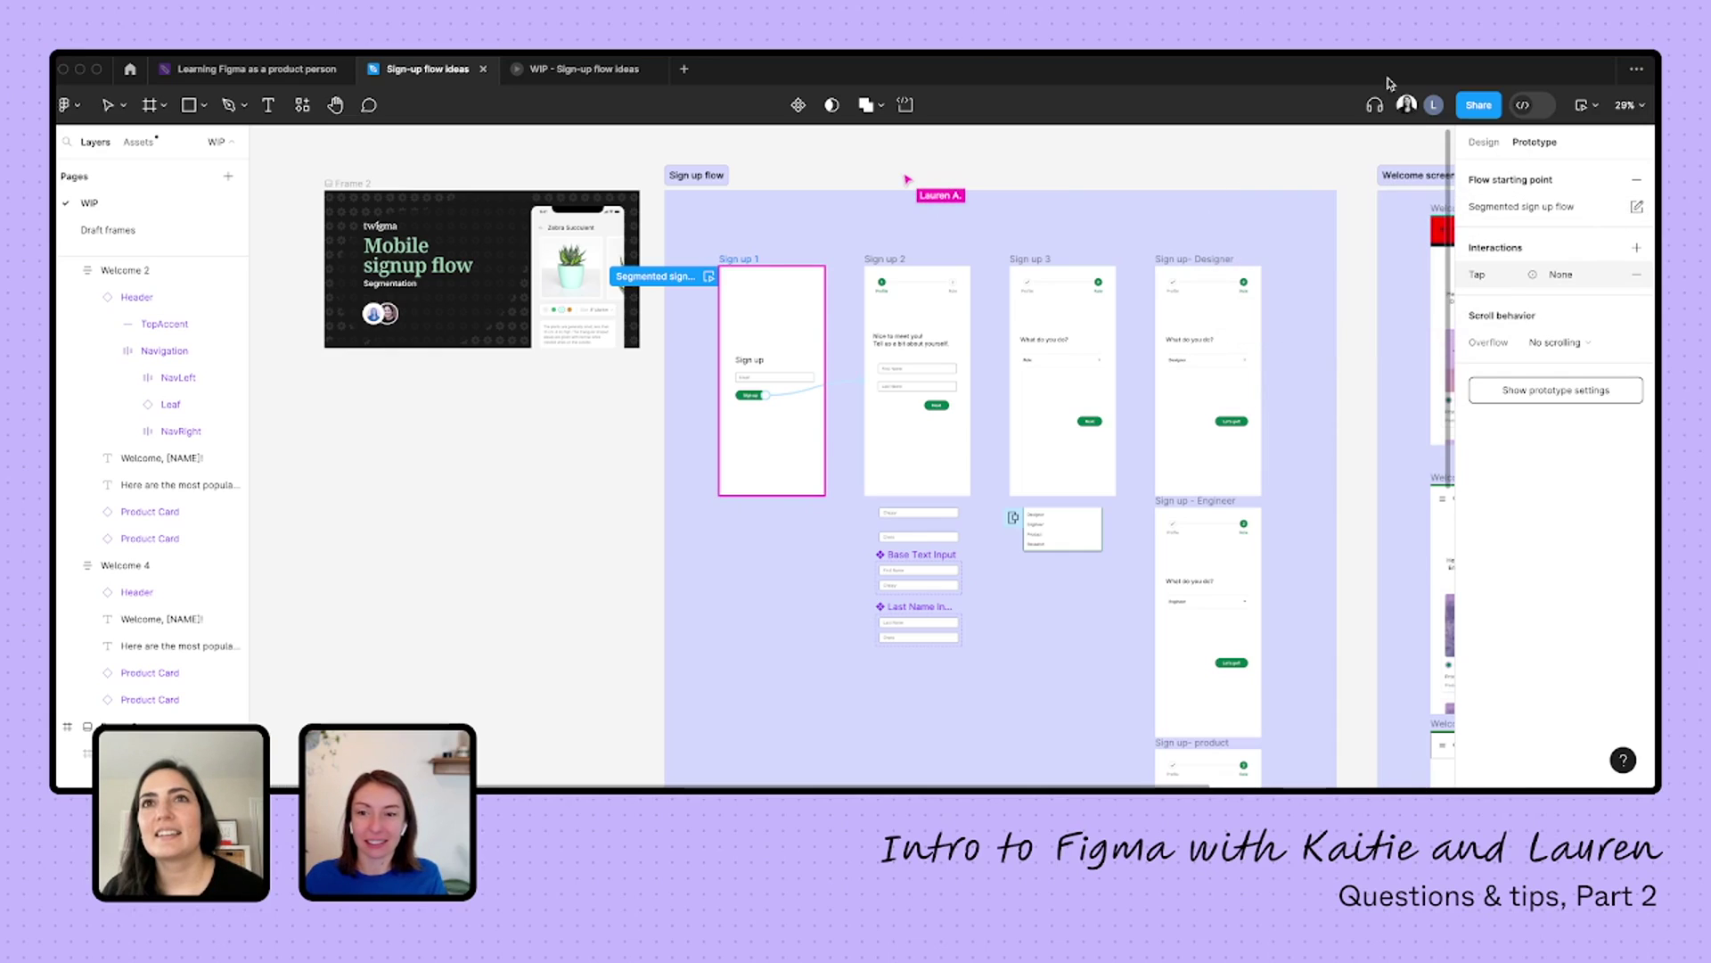
# - Reload the WIP prototype tab so Segmented sign up flow and its description appear
pyautogui.click(565, 68)
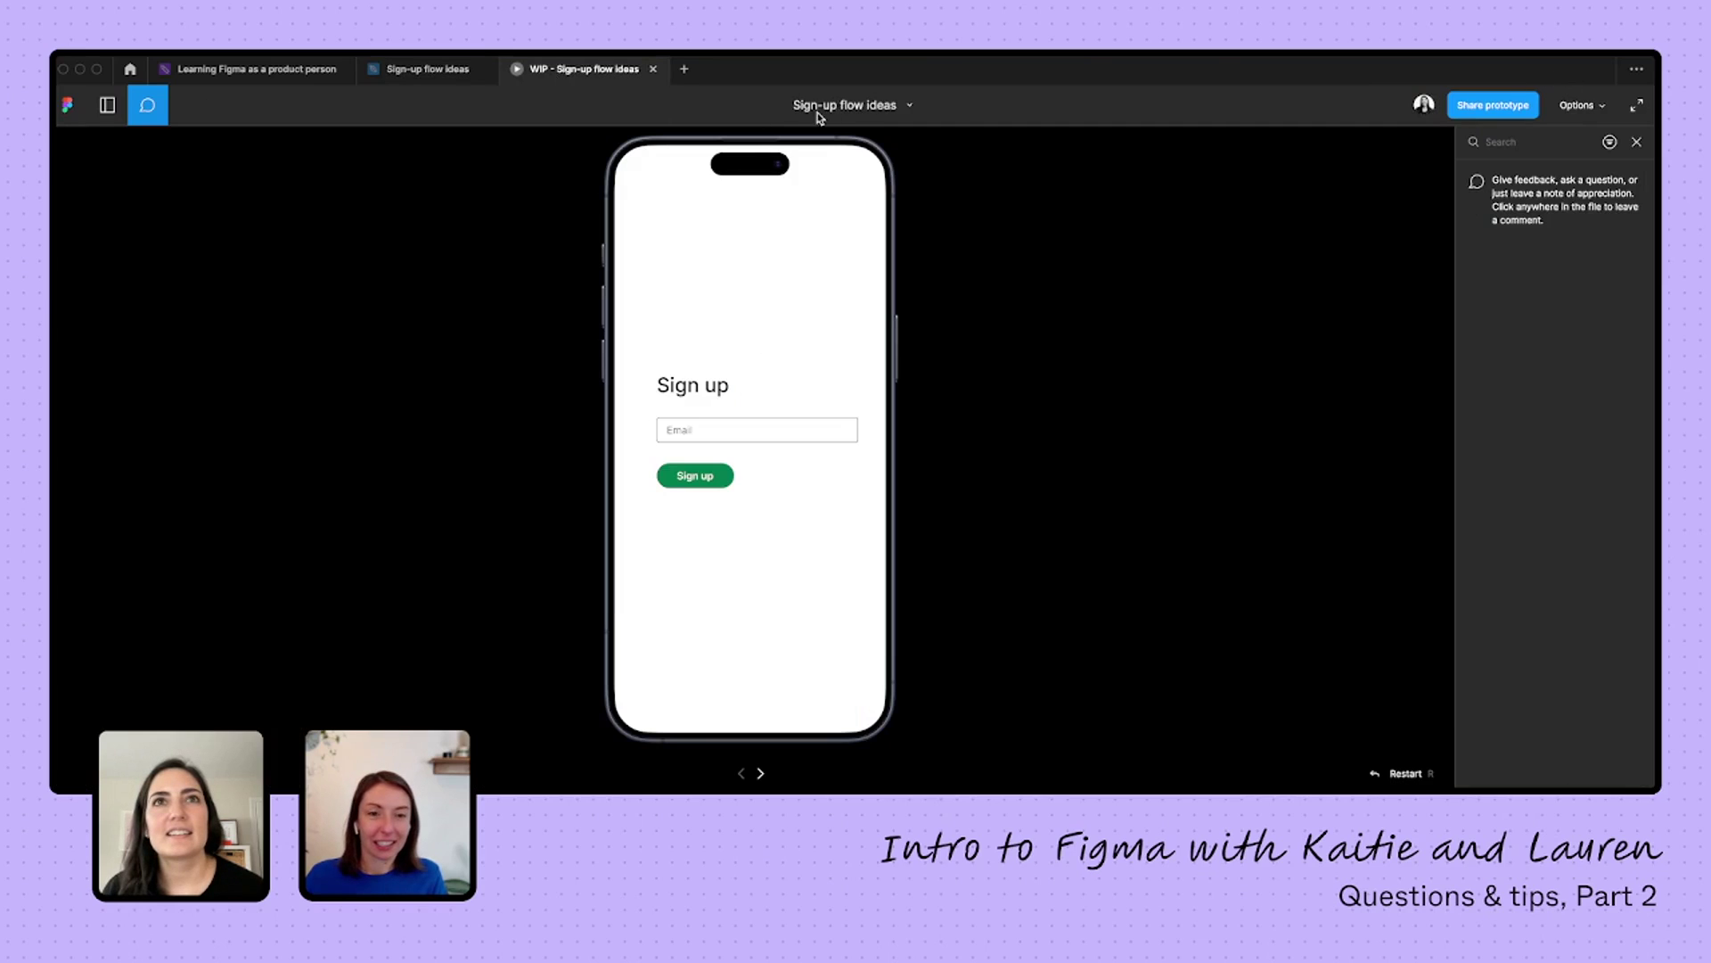
pyautogui.rightClick(539, 77)
pyautogui.click(568, 130)
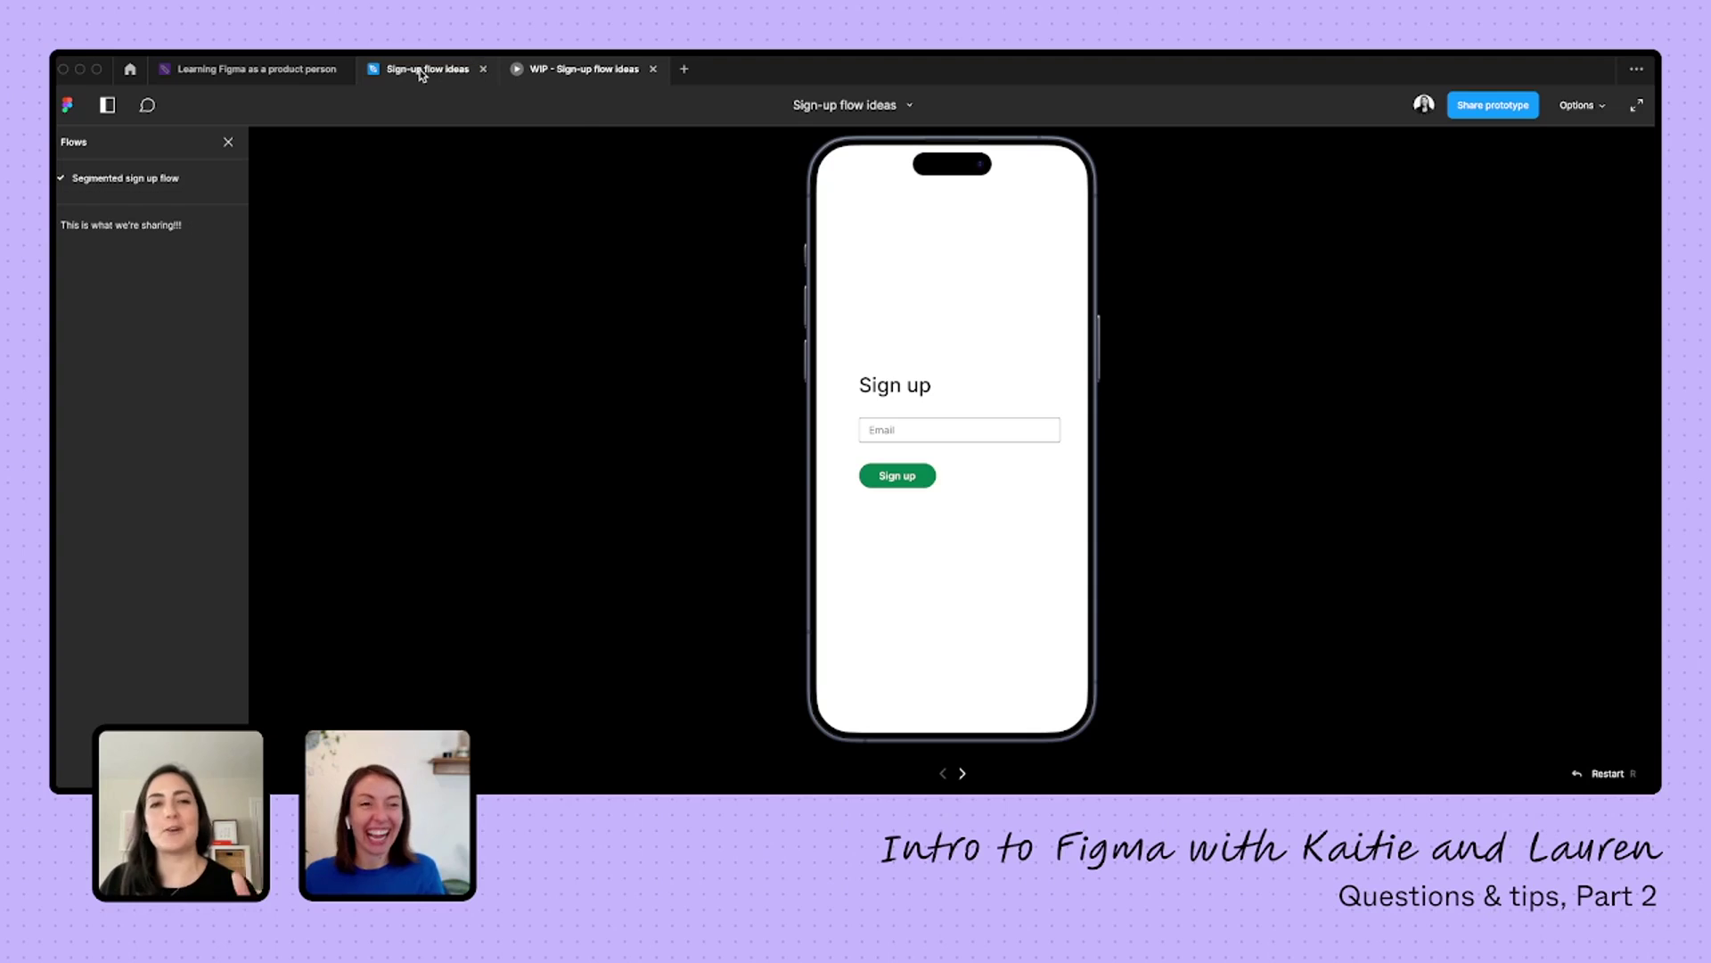
pyautogui.moveTo(401, 74)
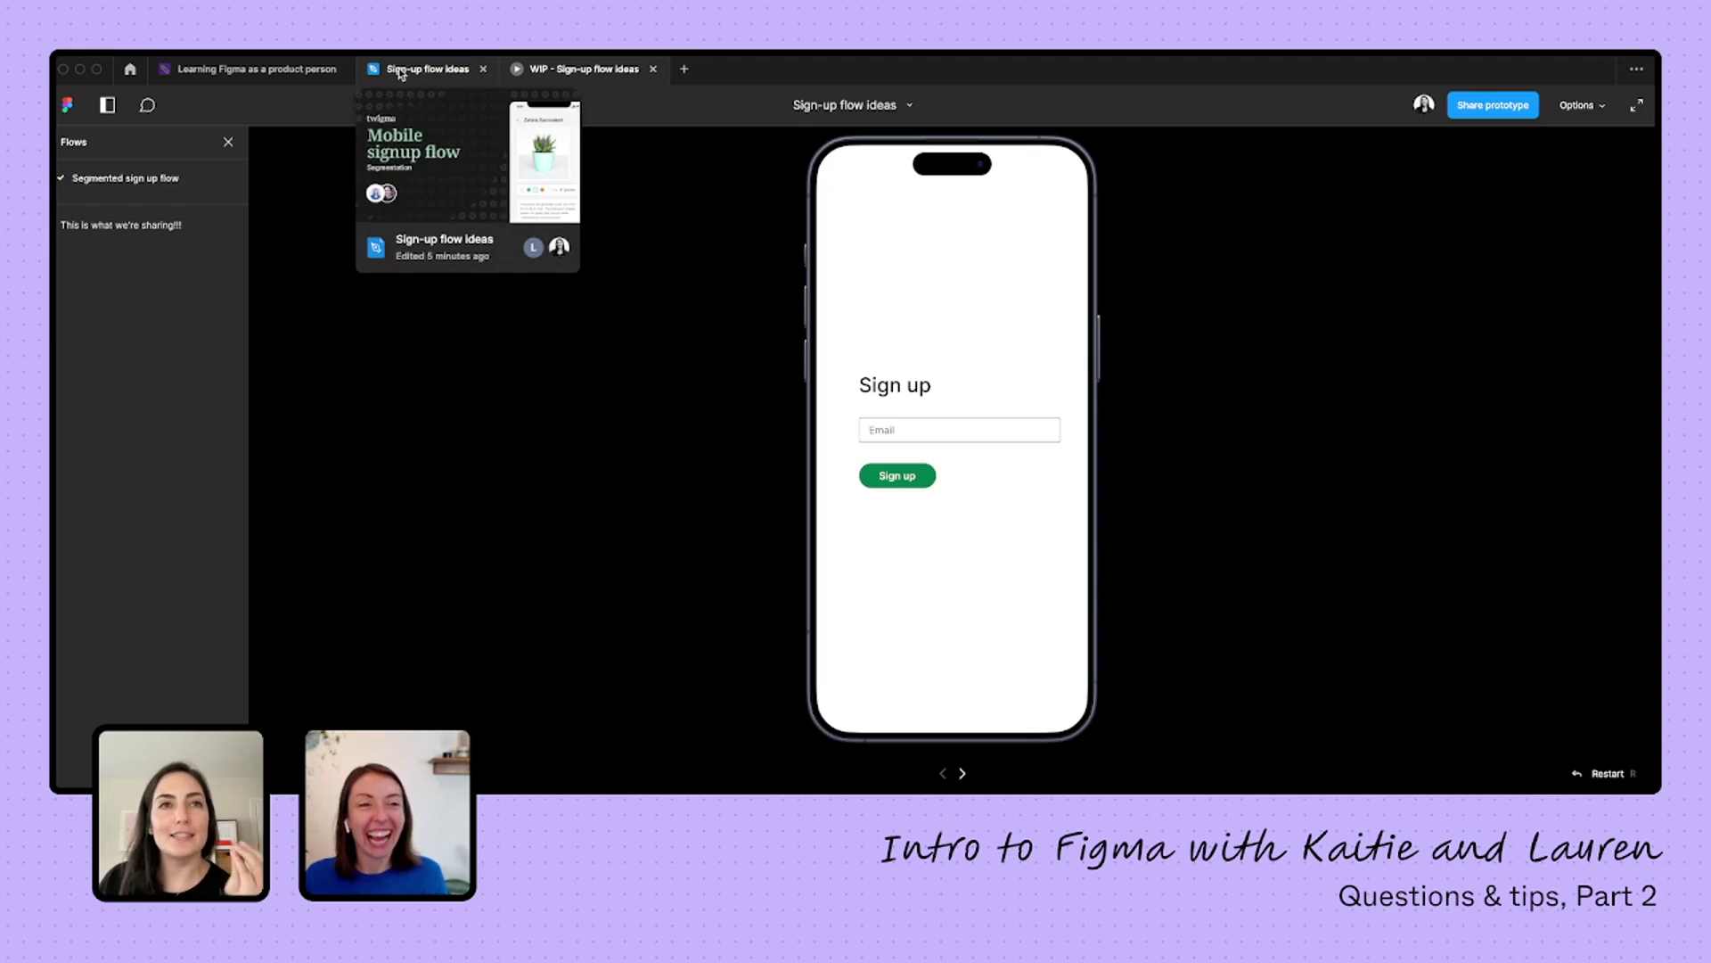
# - Submit the Sign up screen, then fill in First and Last Name and continue past Profile
pyautogui.click(963, 778)
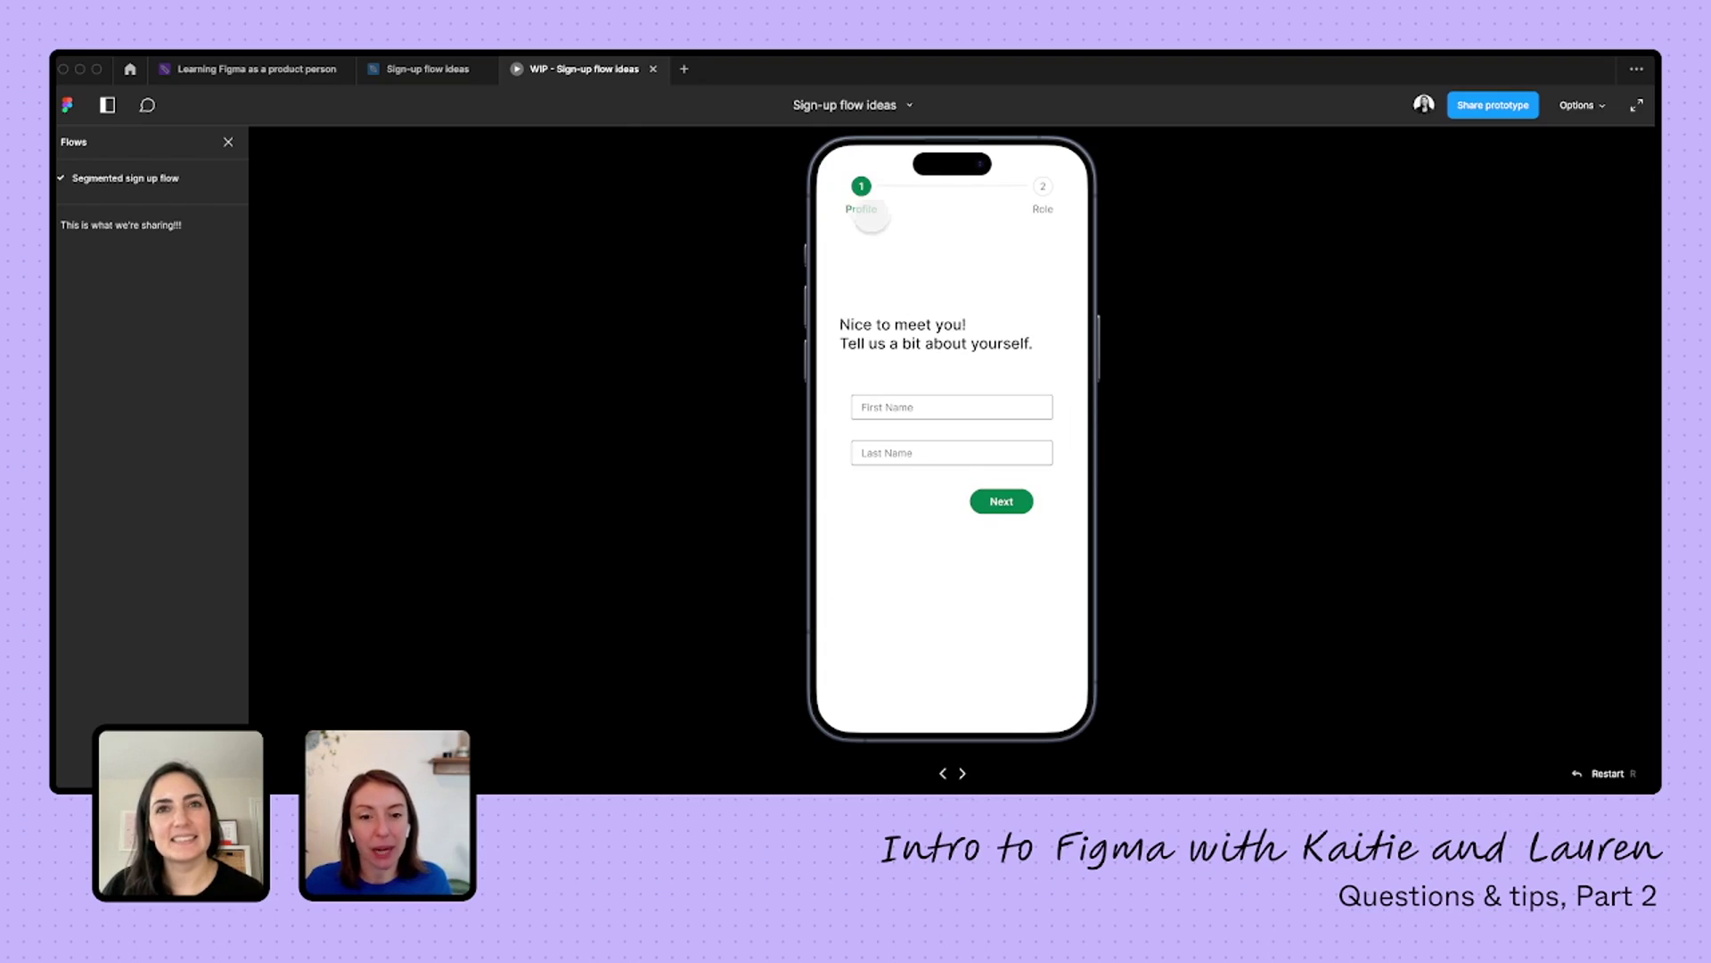
pyautogui.click(945, 773)
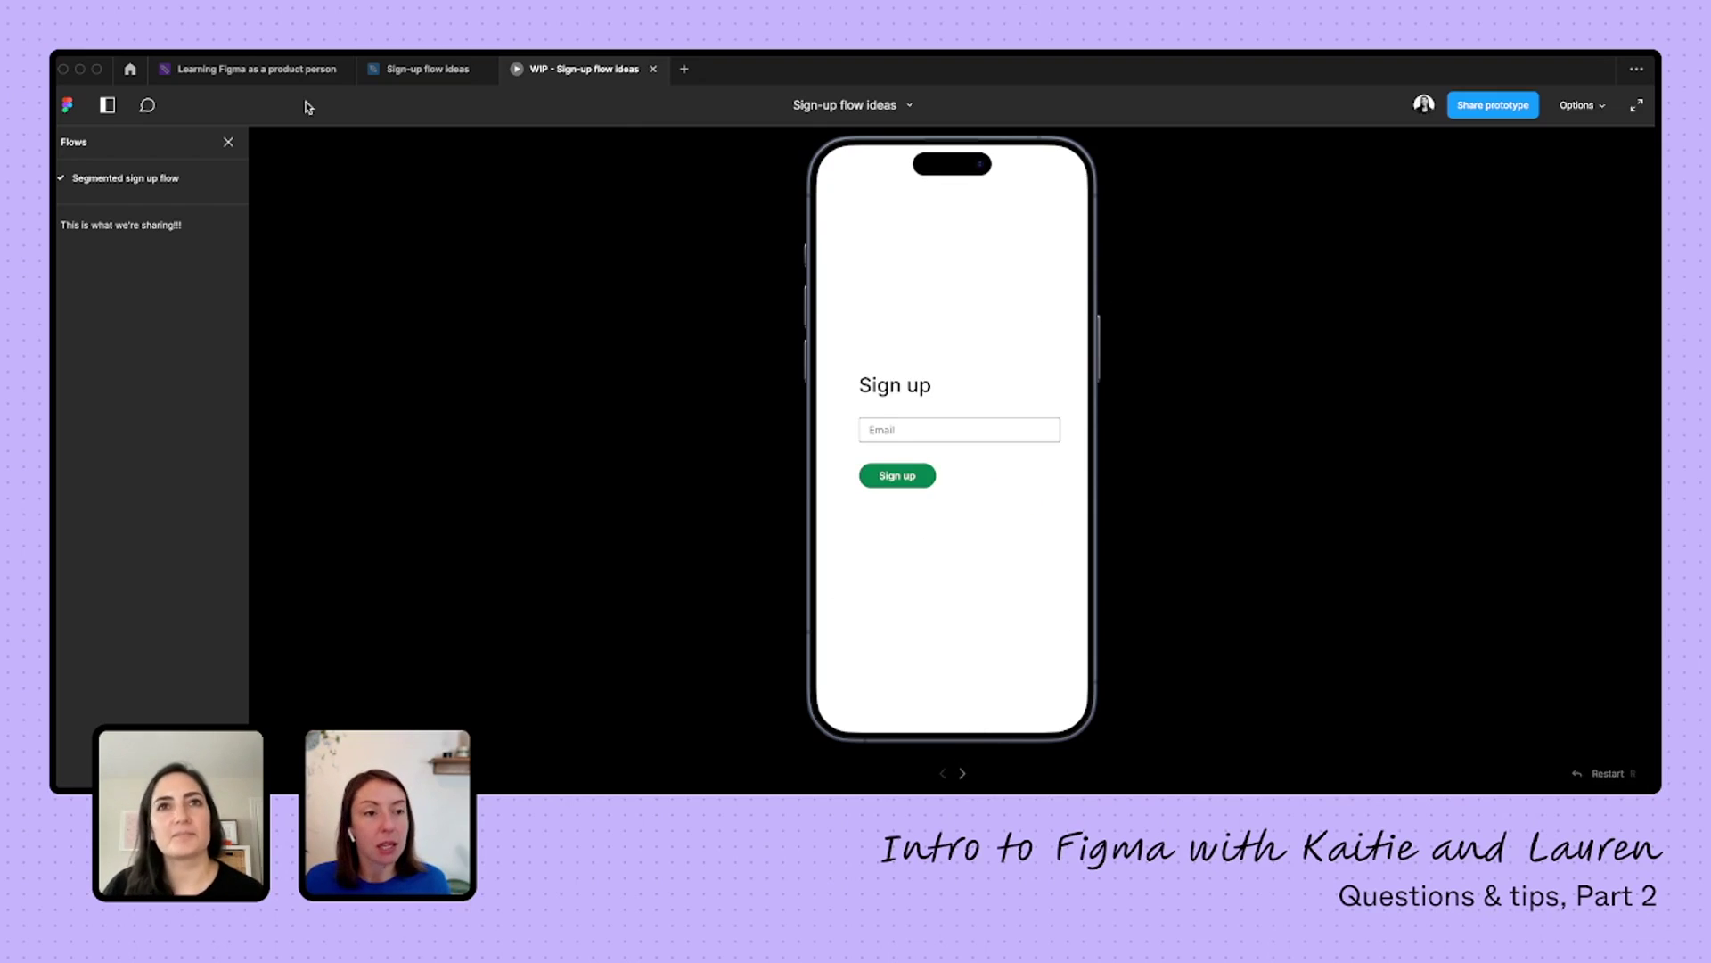
pyautogui.click(393, 71)
pyautogui.click(580, 68)
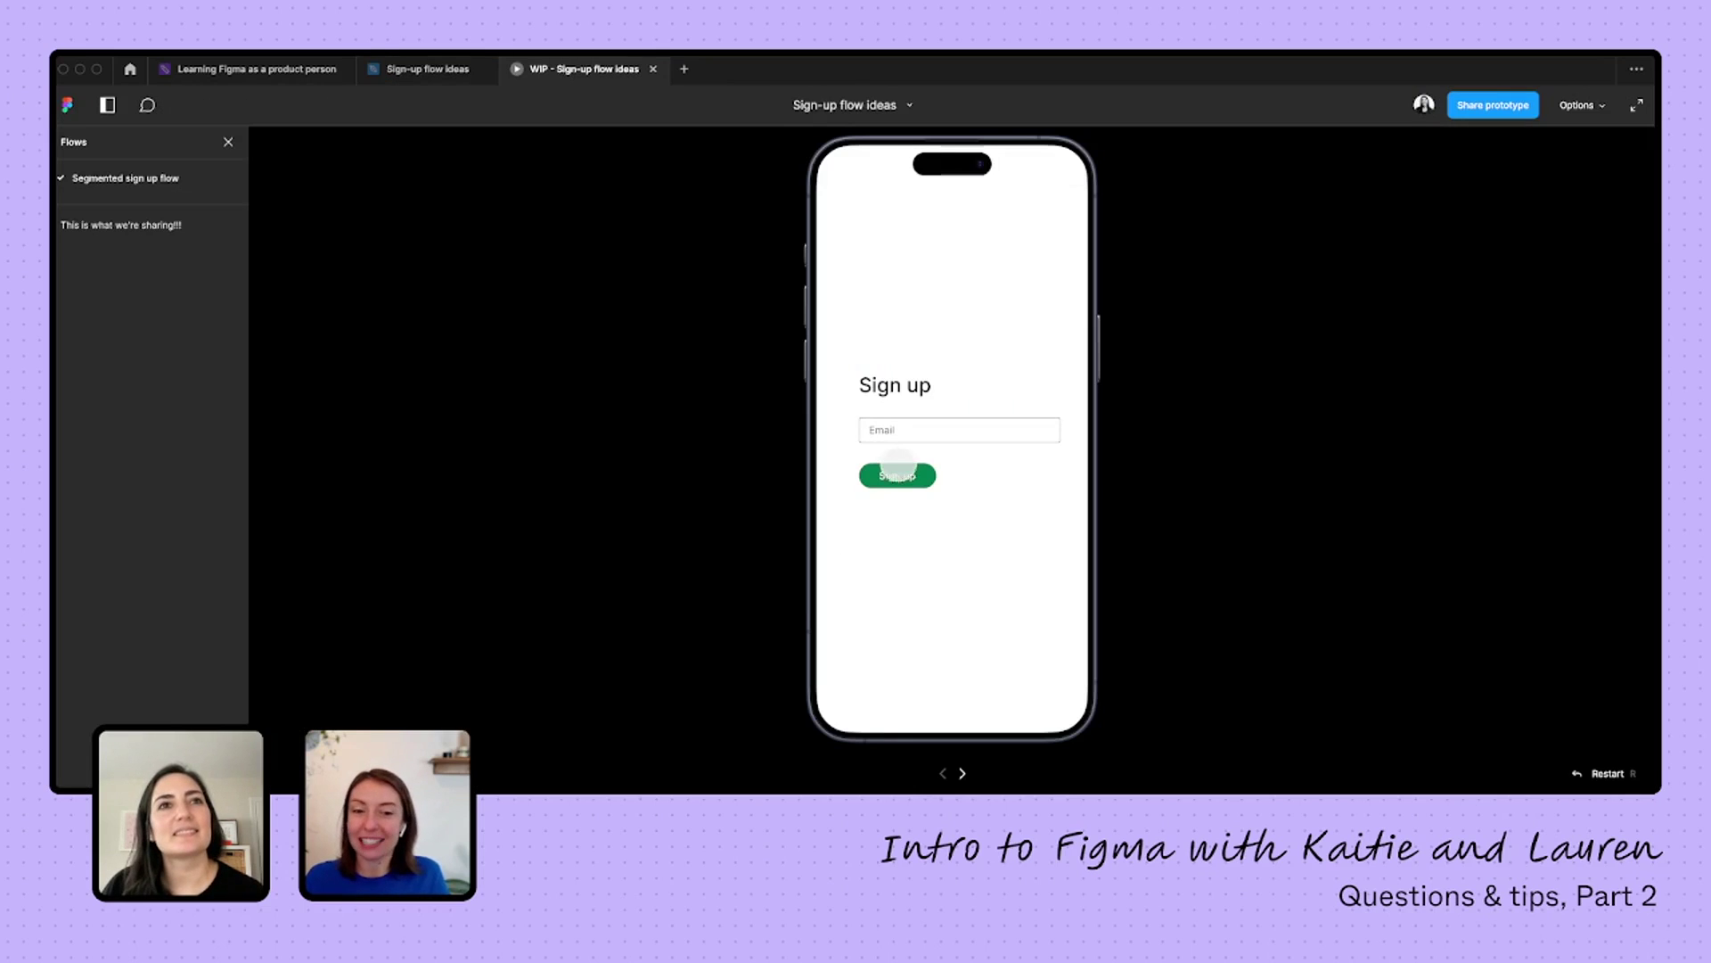
pyautogui.click(898, 474)
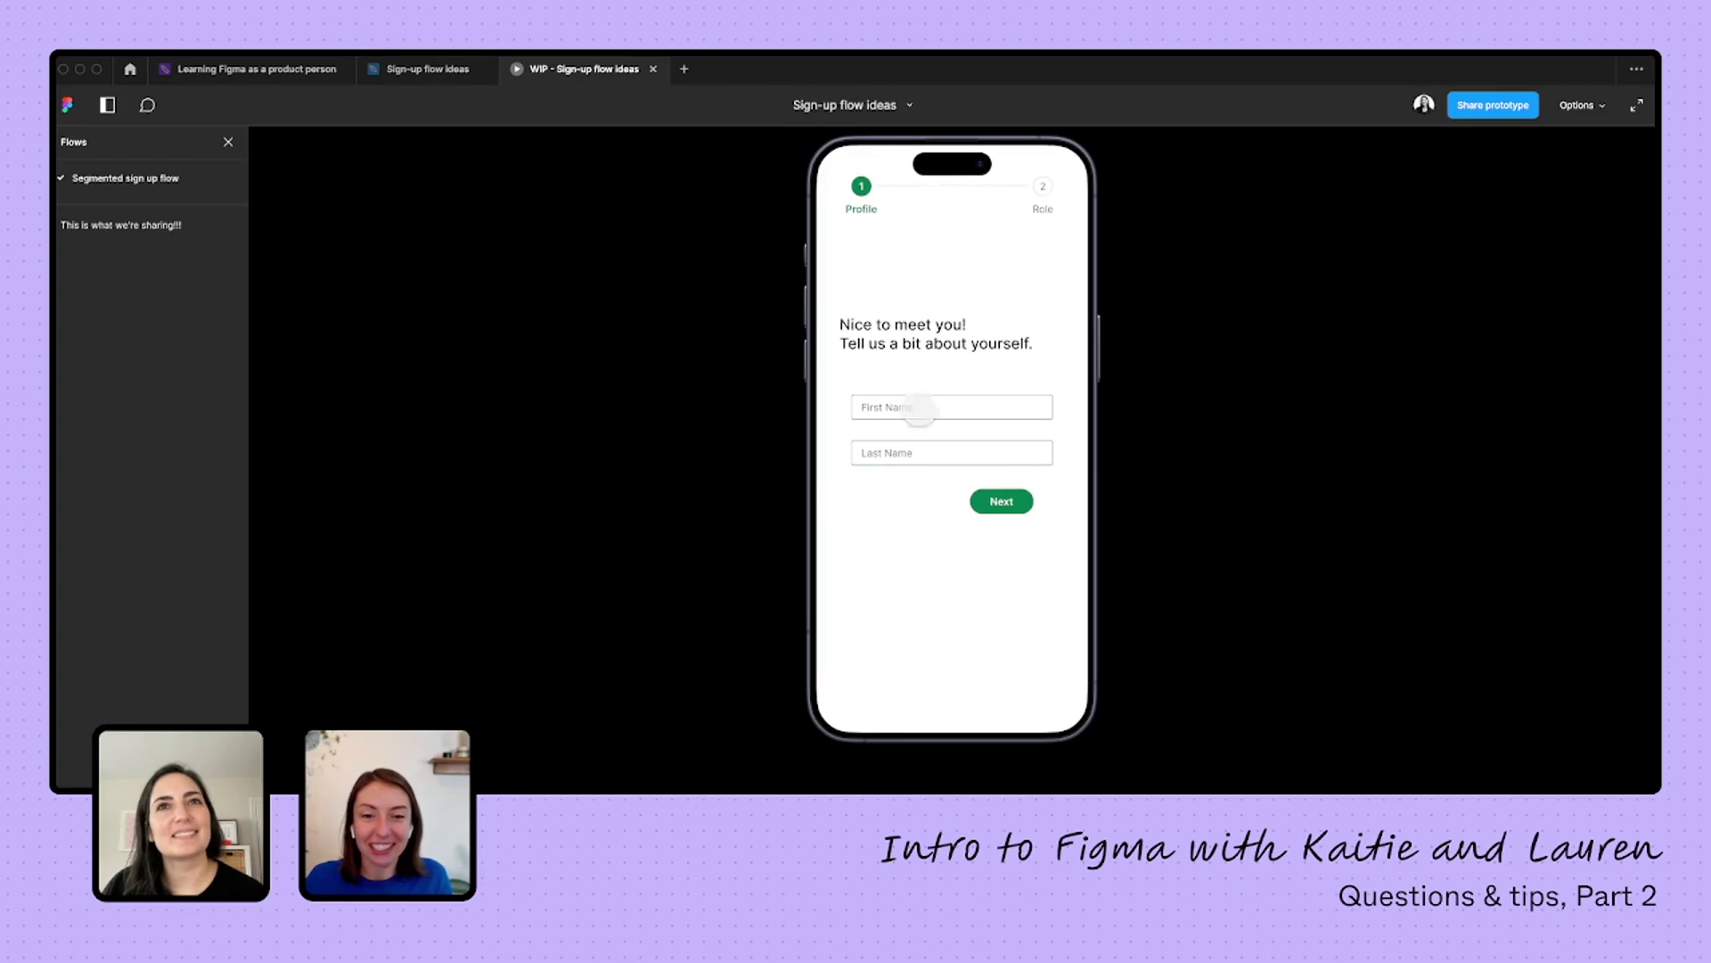
pyautogui.click(931, 410)
pyautogui.click(899, 452)
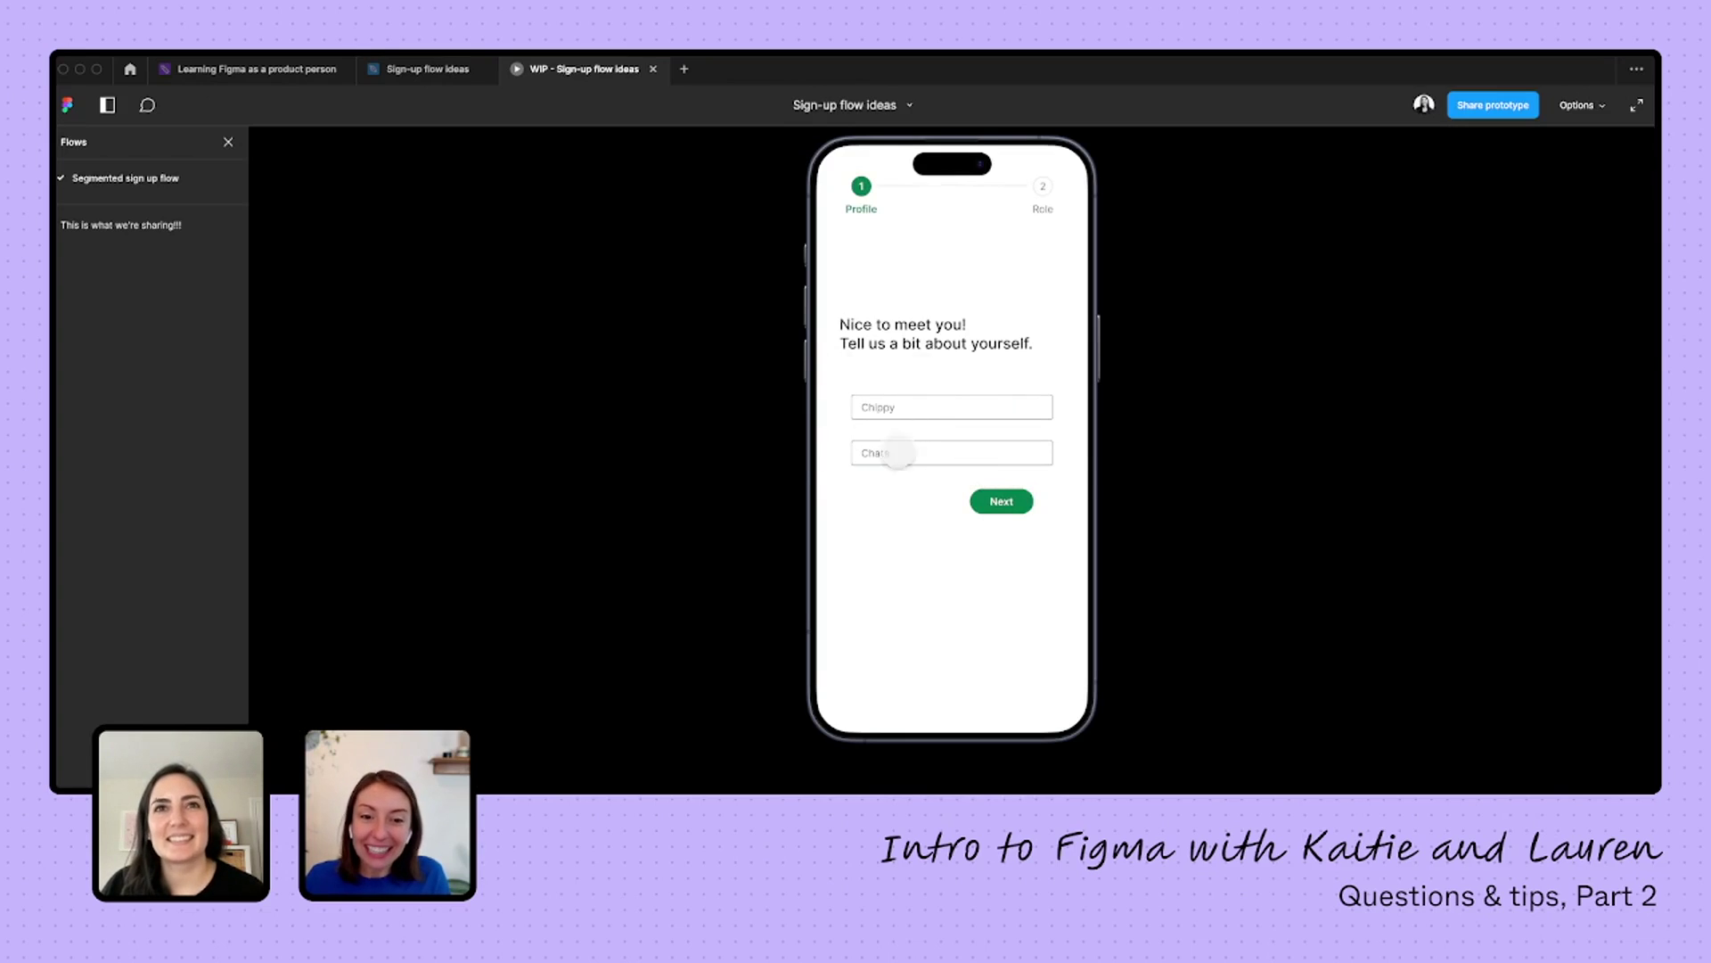
pyautogui.click(998, 505)
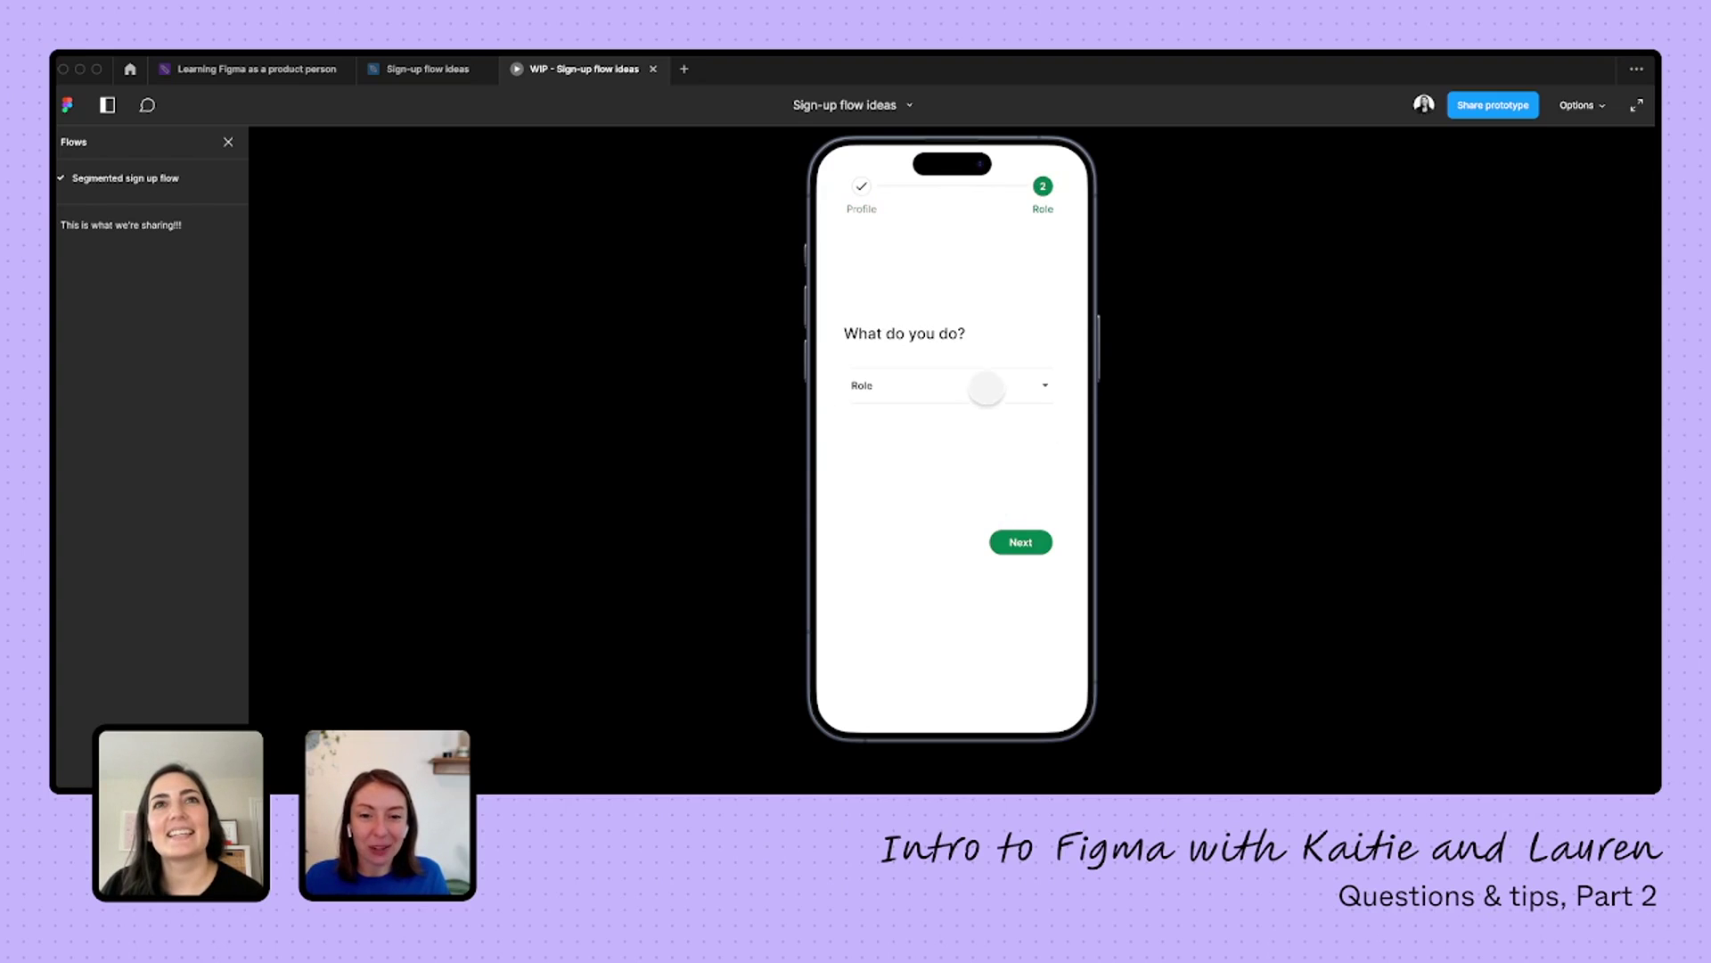
# - Choose Product as the role and finish with Let's go! to reach the Welcome screen
pyautogui.click(1000, 390)
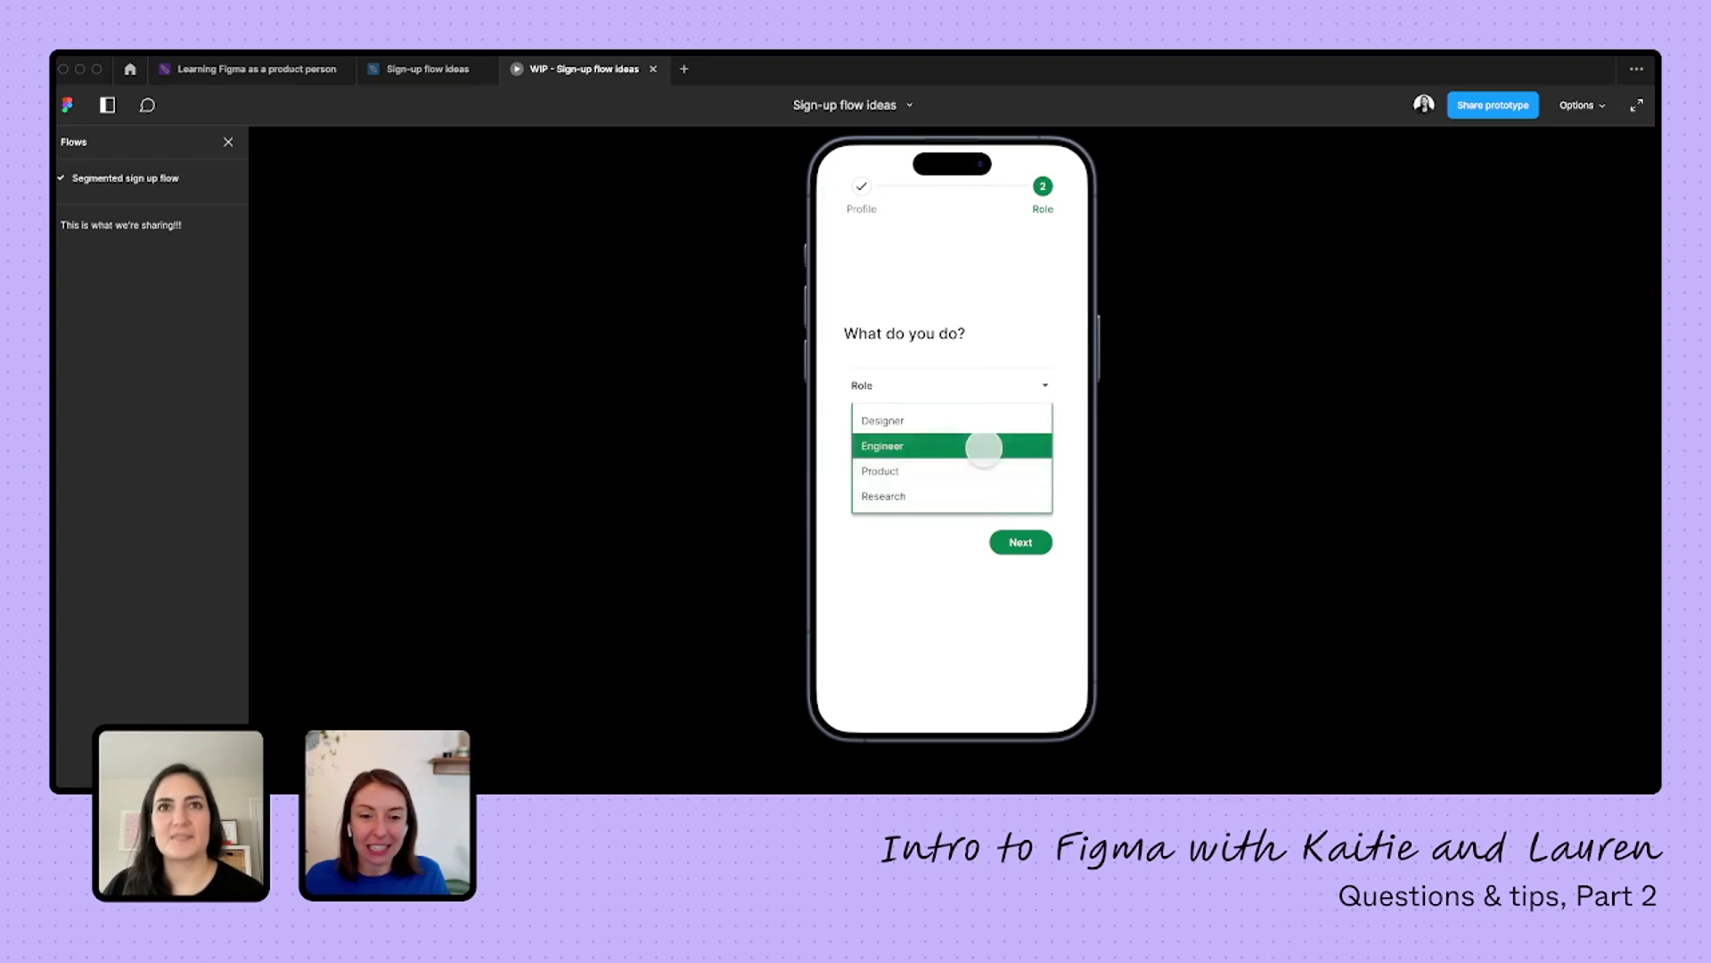
pyautogui.click(963, 471)
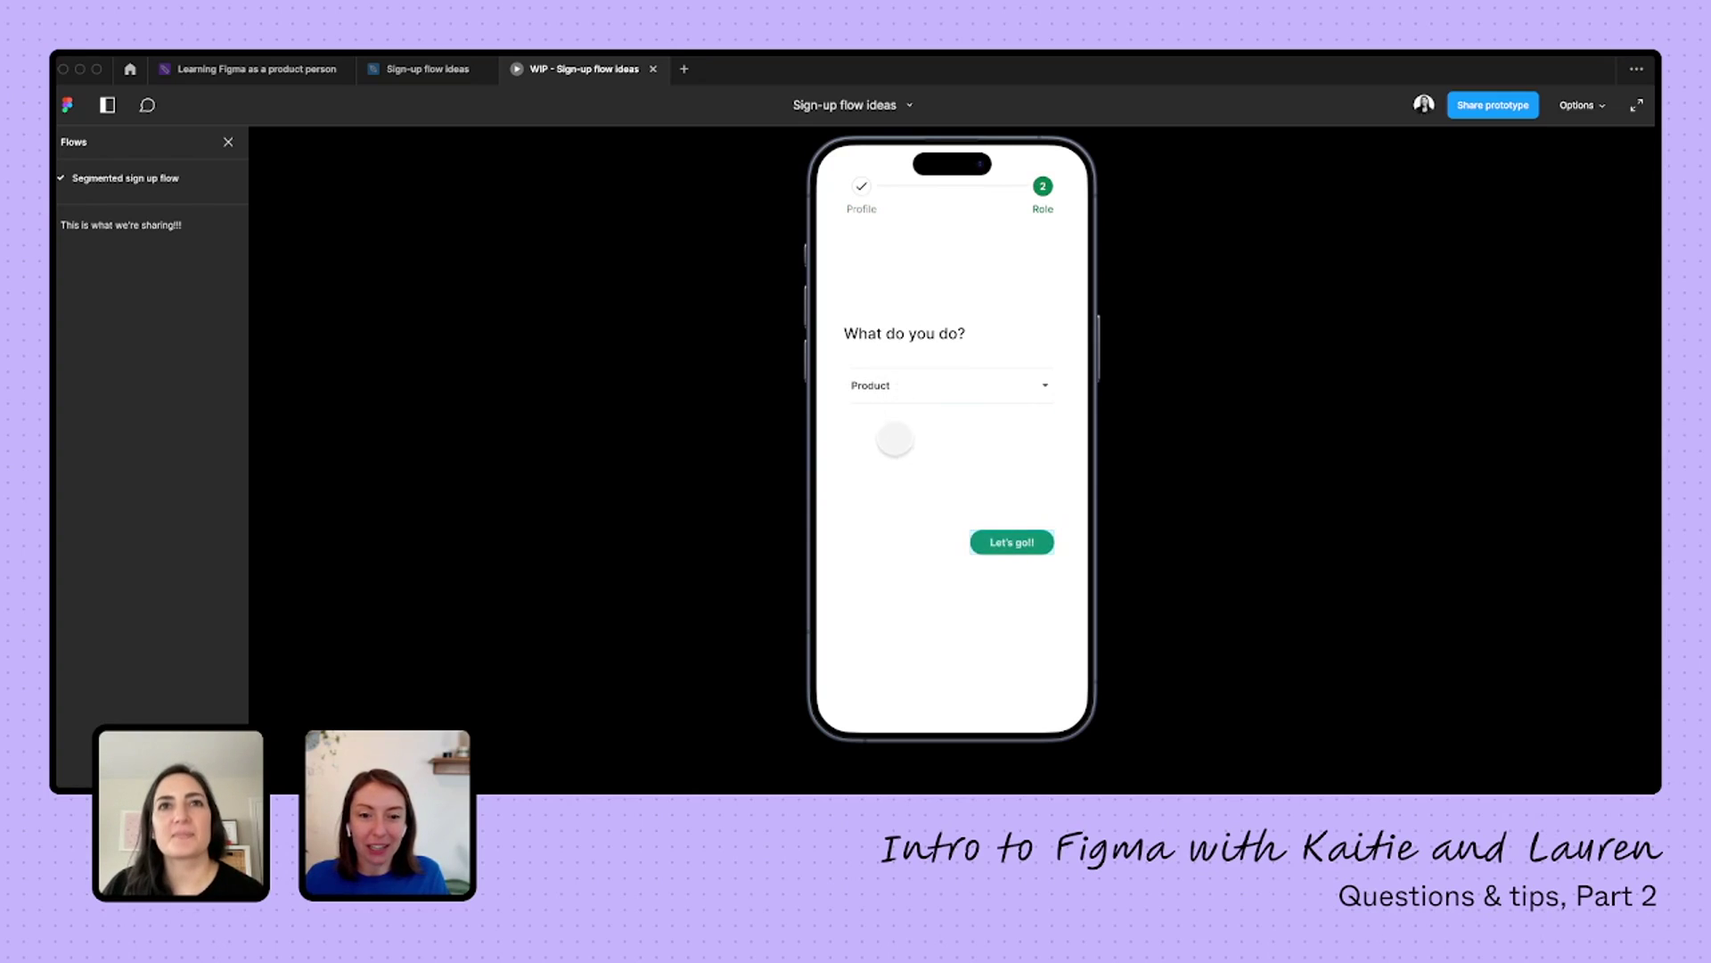
pyautogui.click(1005, 540)
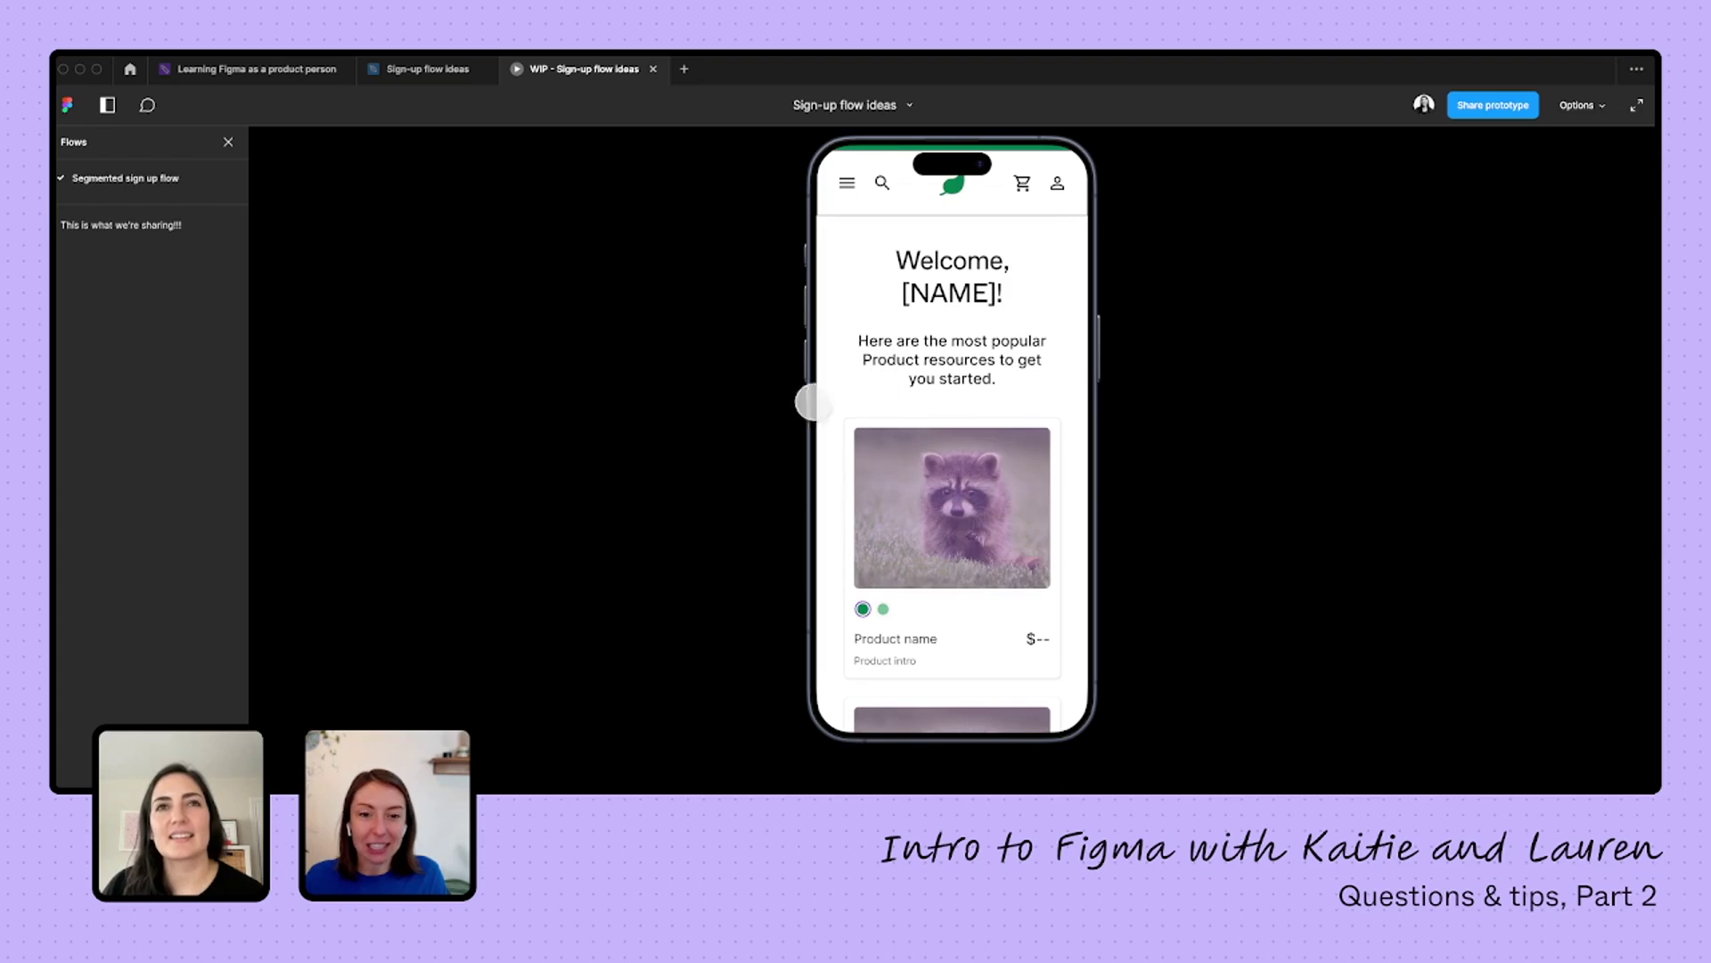
pyautogui.scroll(-3, 1032, 500)
pyautogui.scroll(3, 1032, 506)
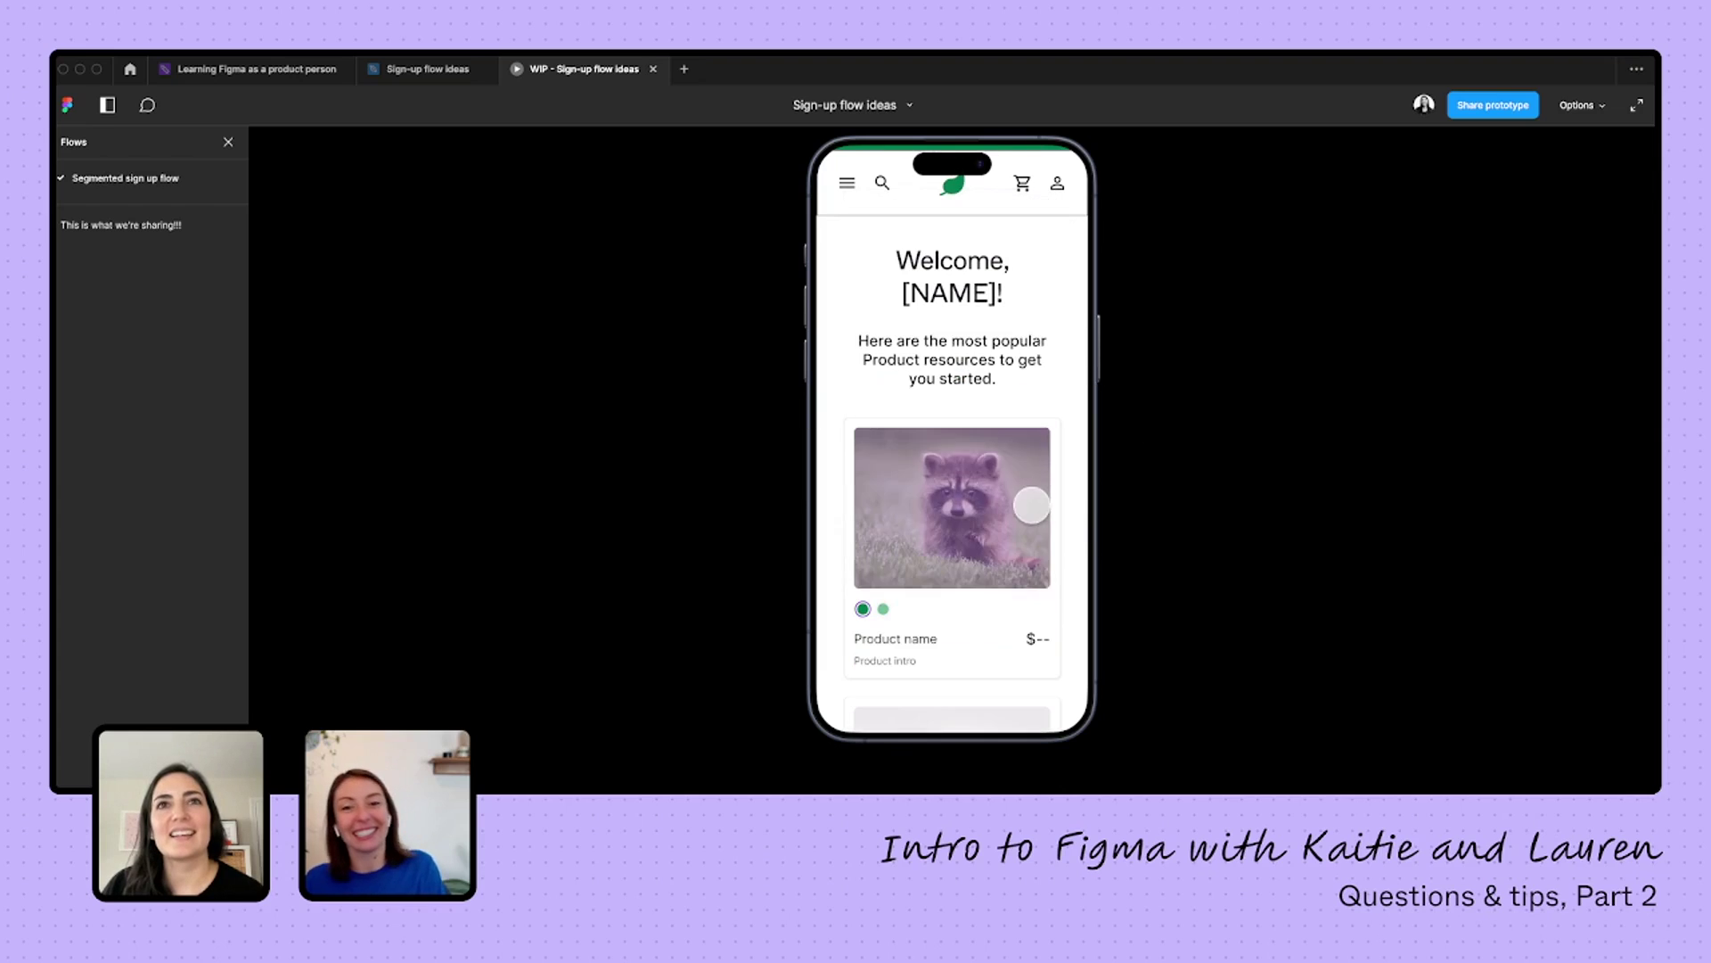
pyautogui.scroll(-3, 951, 333)
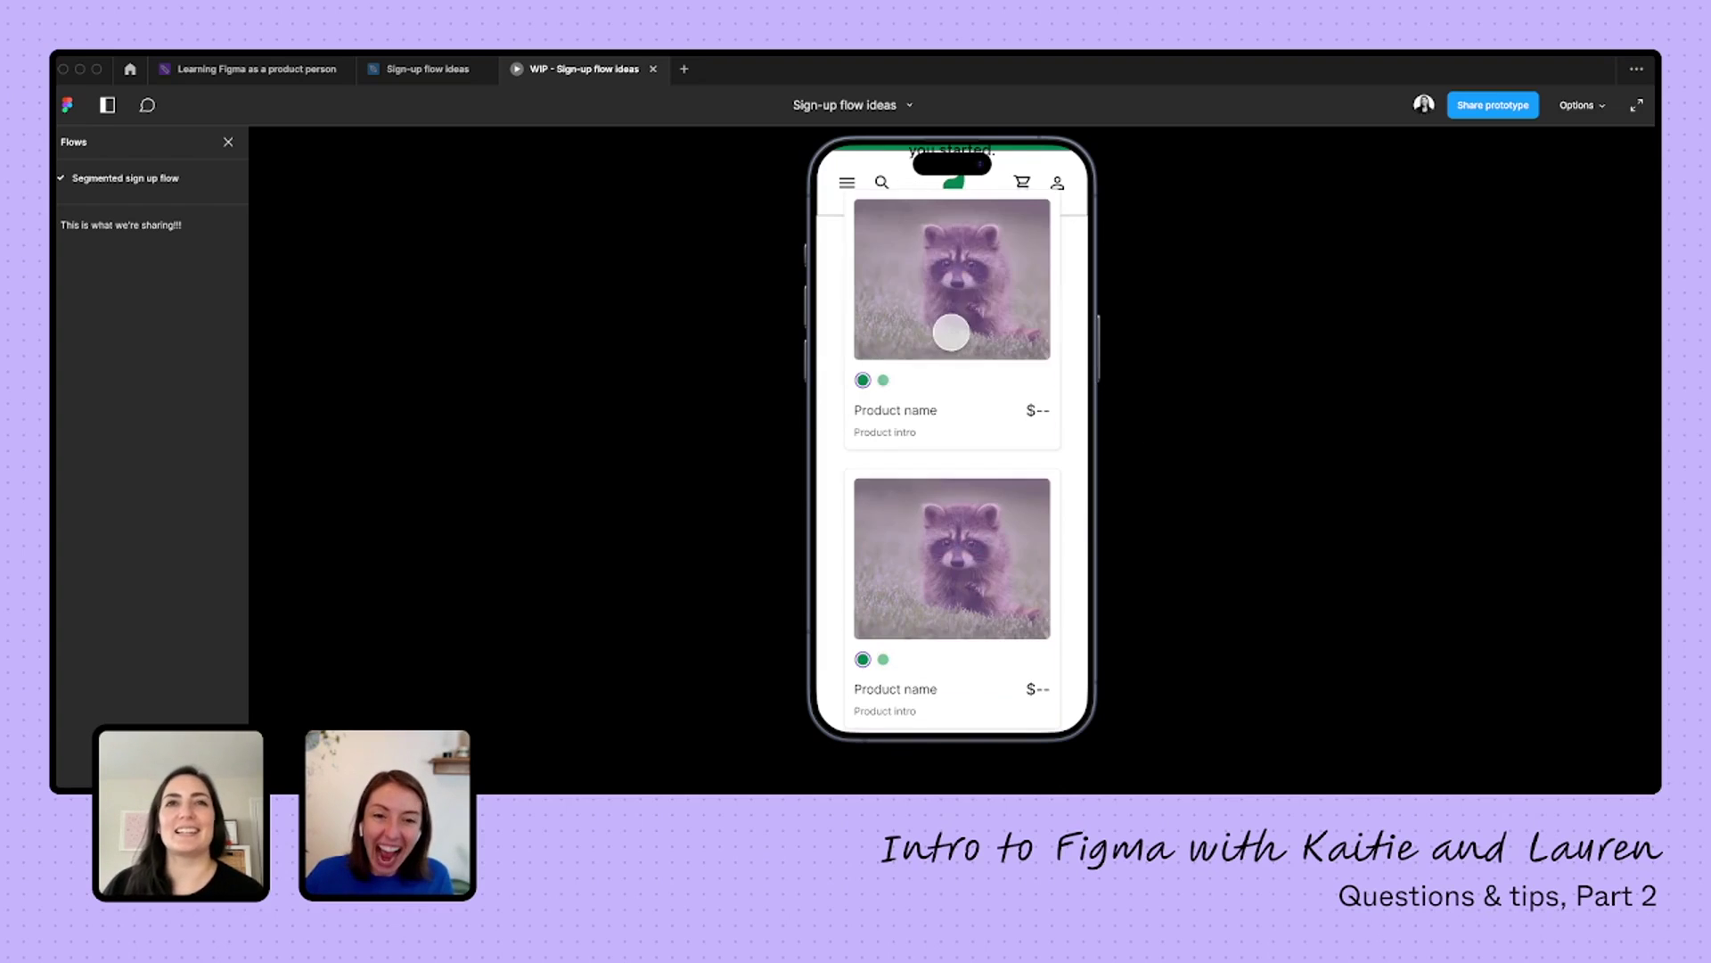
pyautogui.scroll(3, 951, 333)
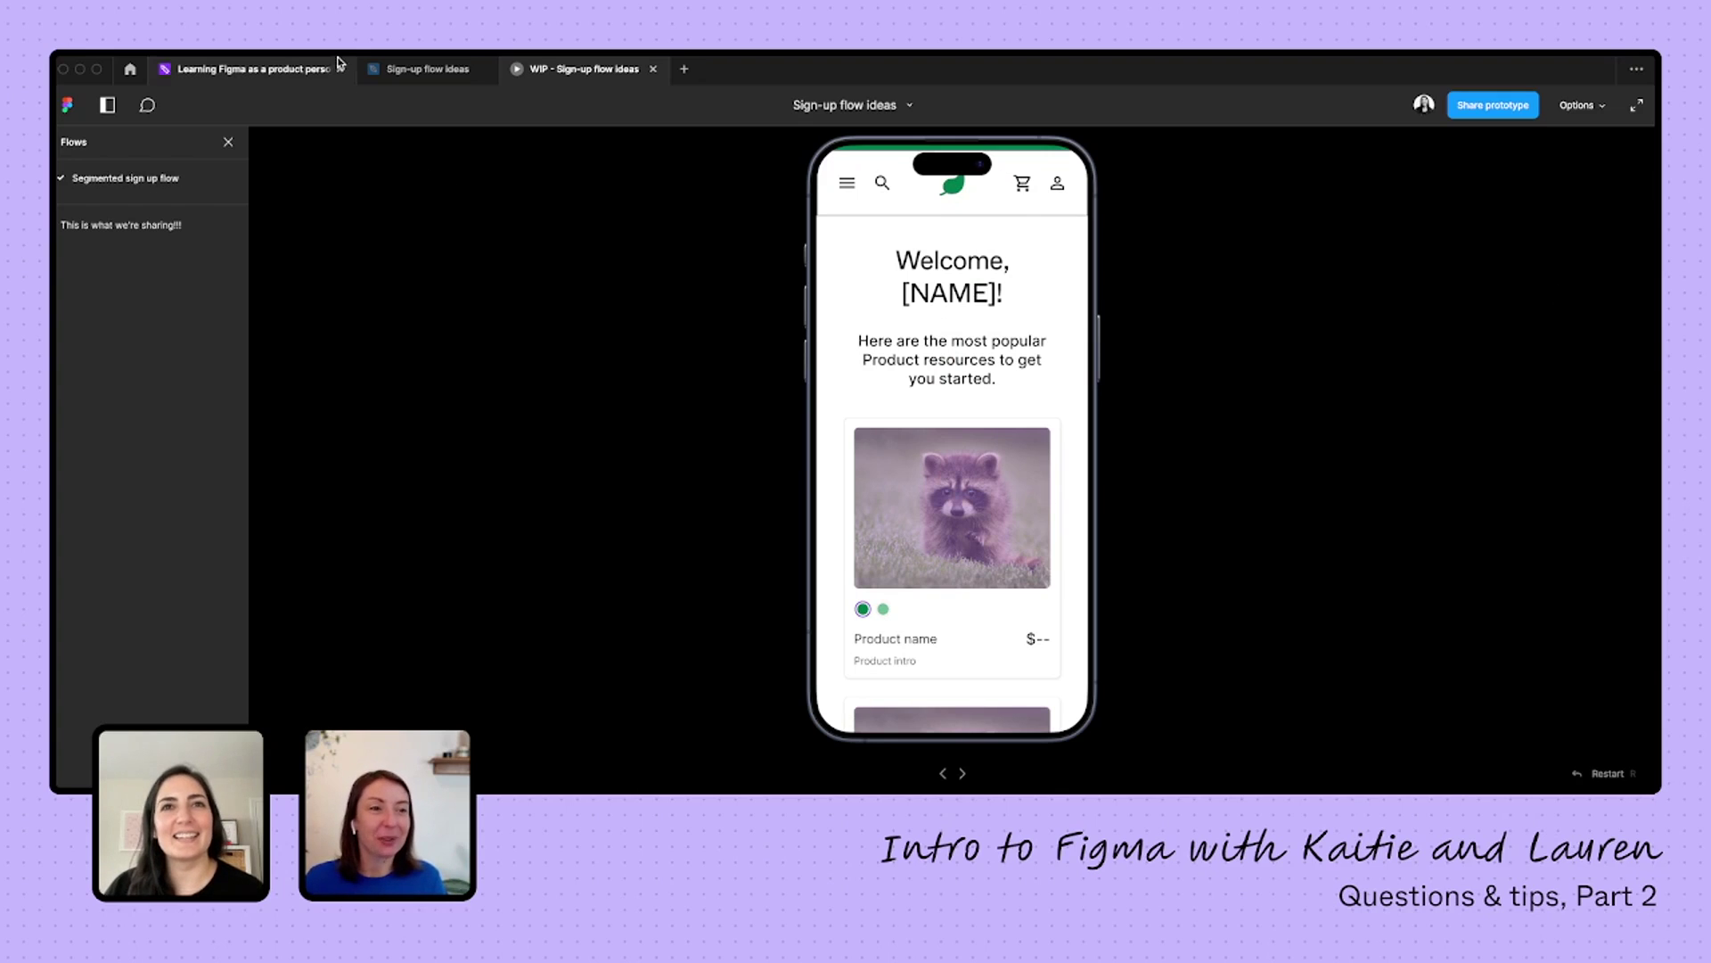
# - Show the Learning Figma as a product person board, scrolled to Lessons 8 through 15
pyautogui.click(308, 66)
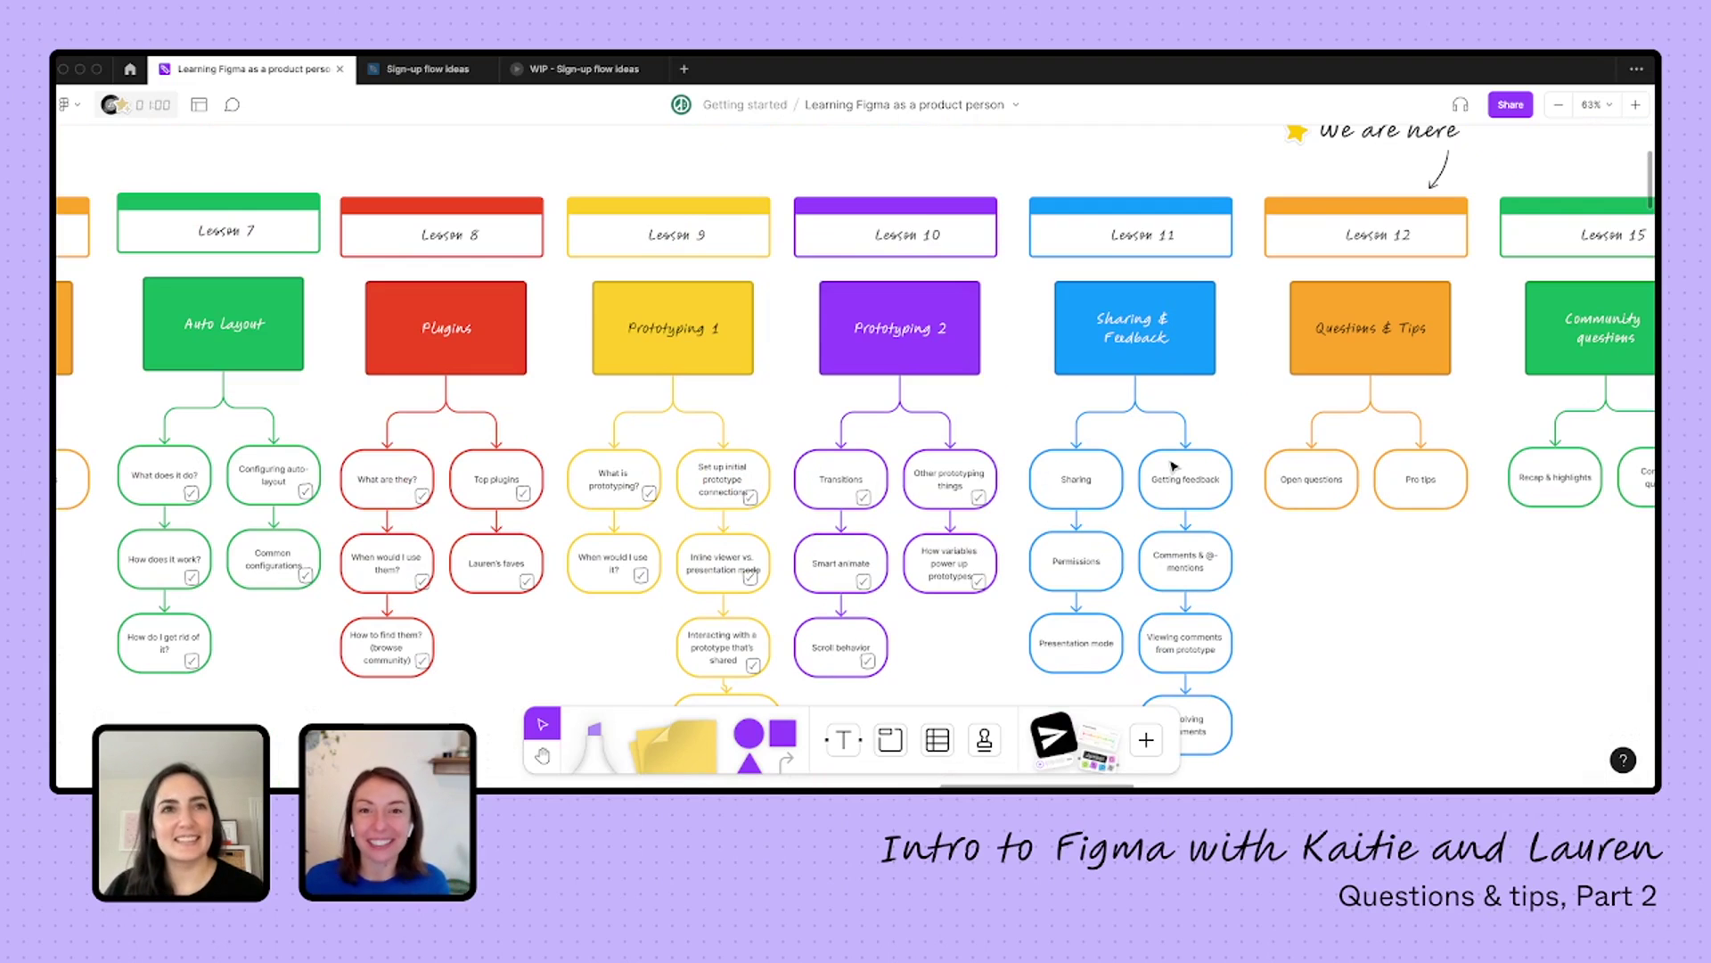
pyautogui.hscroll(5, 1224, 443)
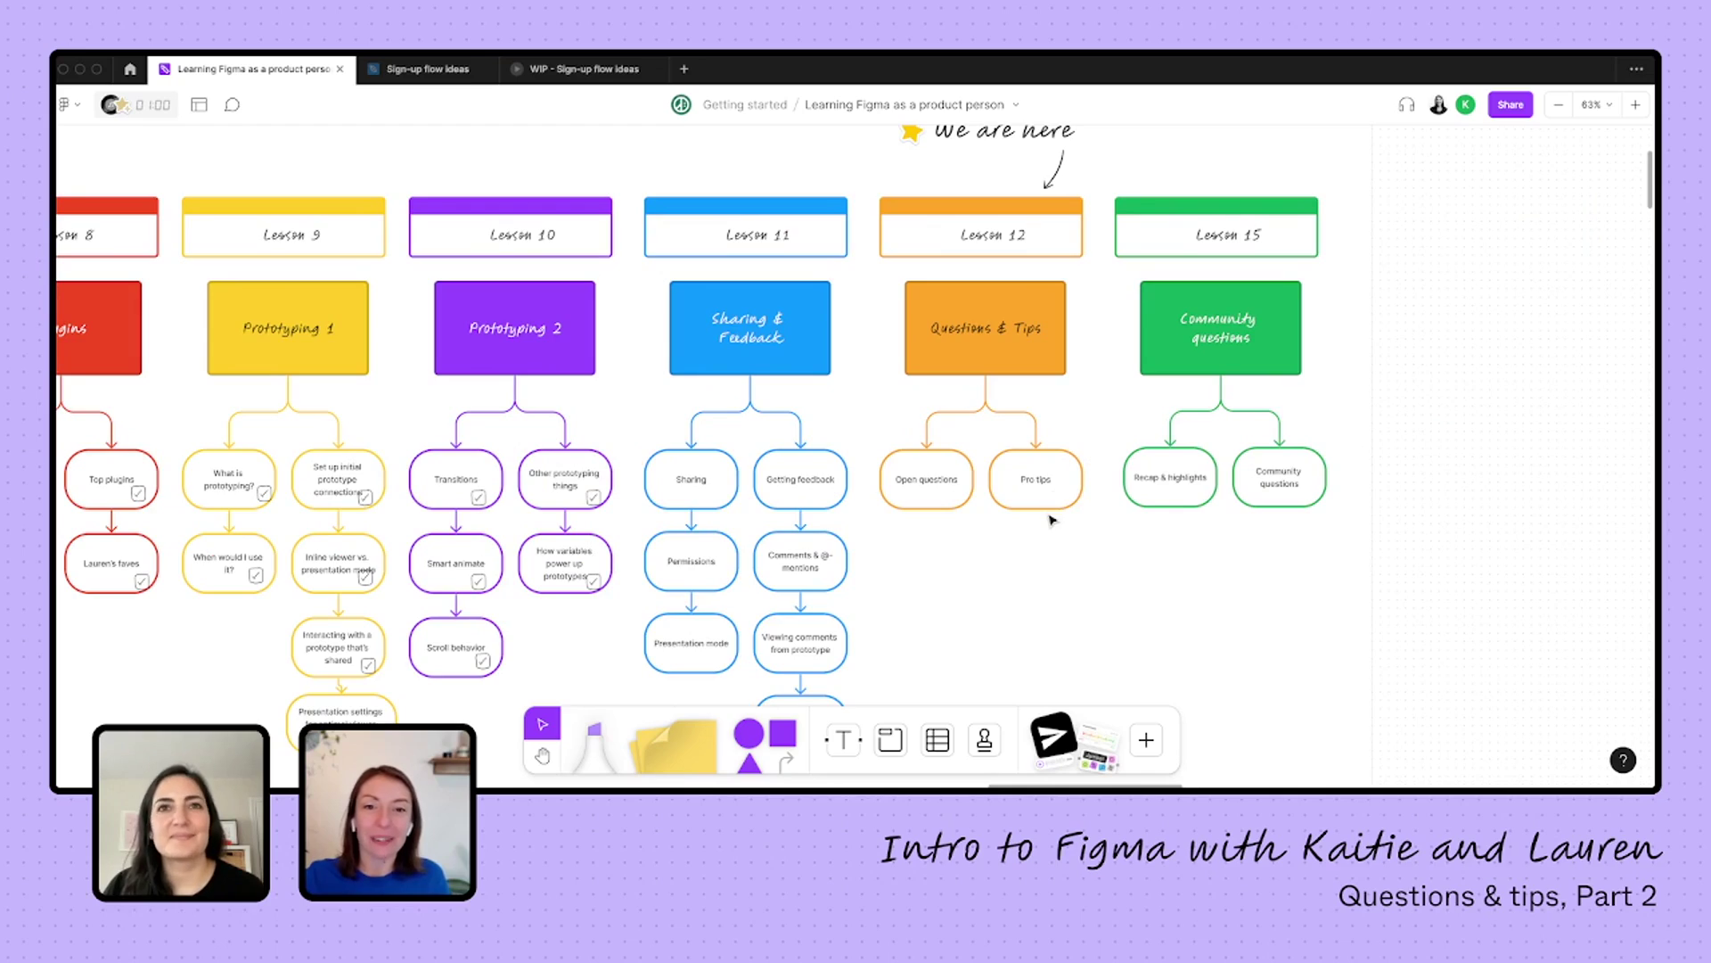
pyautogui.scroll(-5, 1052, 520)
pyautogui.scroll(4, 1052, 520)
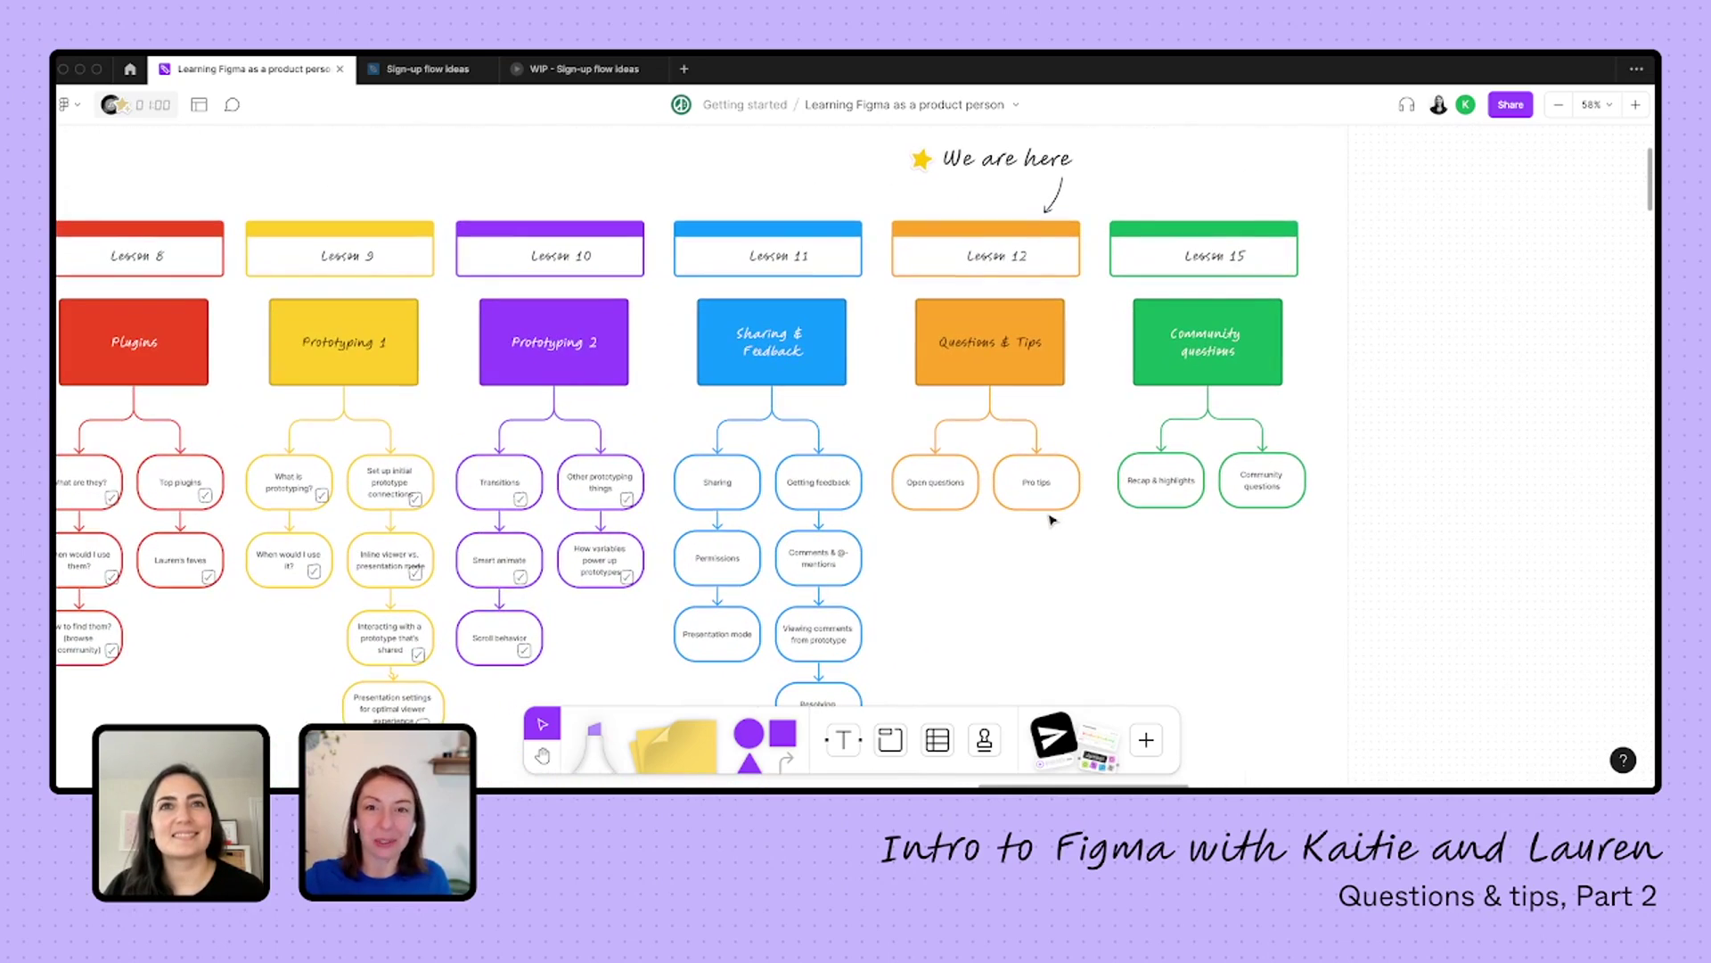